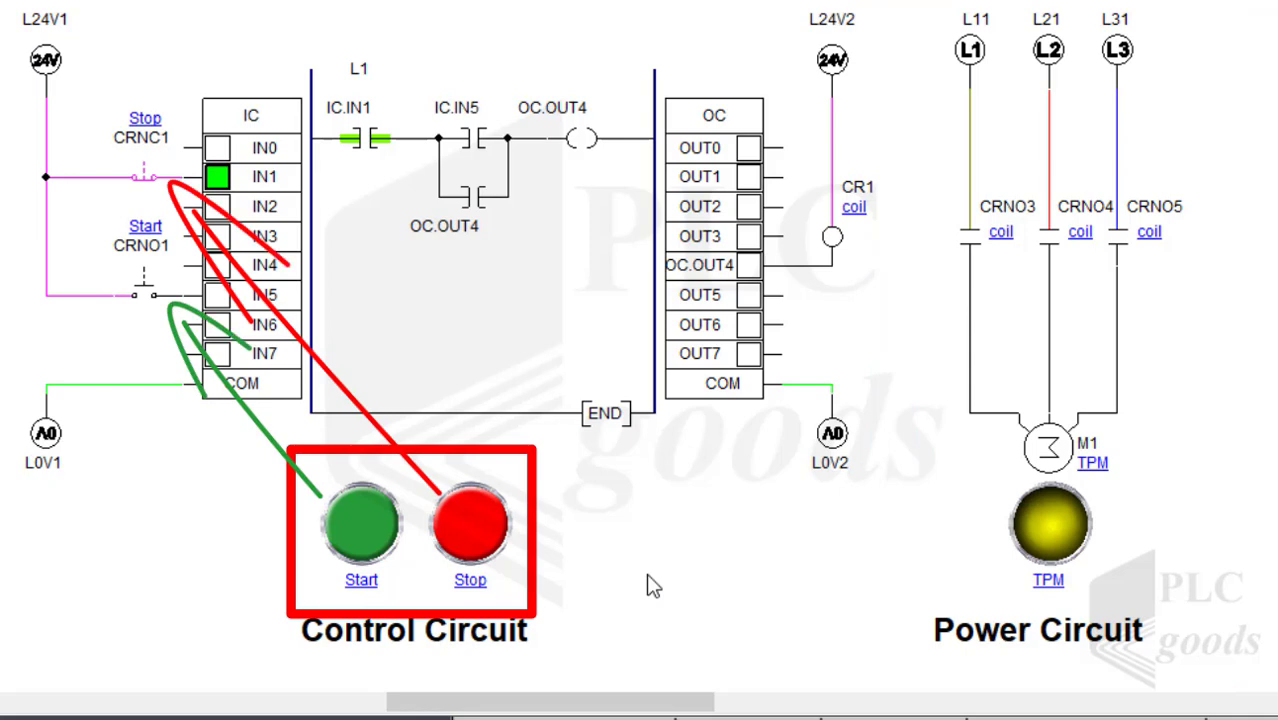
# Step: Test the simulated motor control circuit by operating its Start button and its Stop button
pyautogui.click(365, 538)
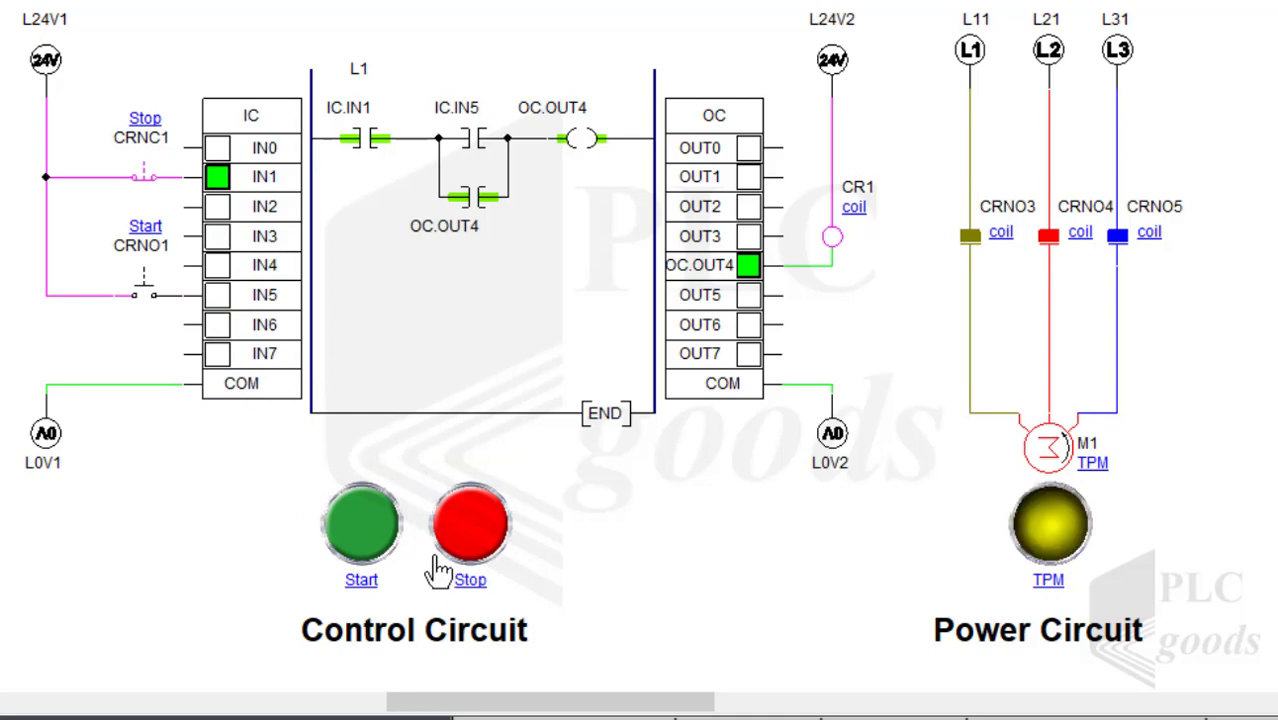
pyautogui.click(468, 542)
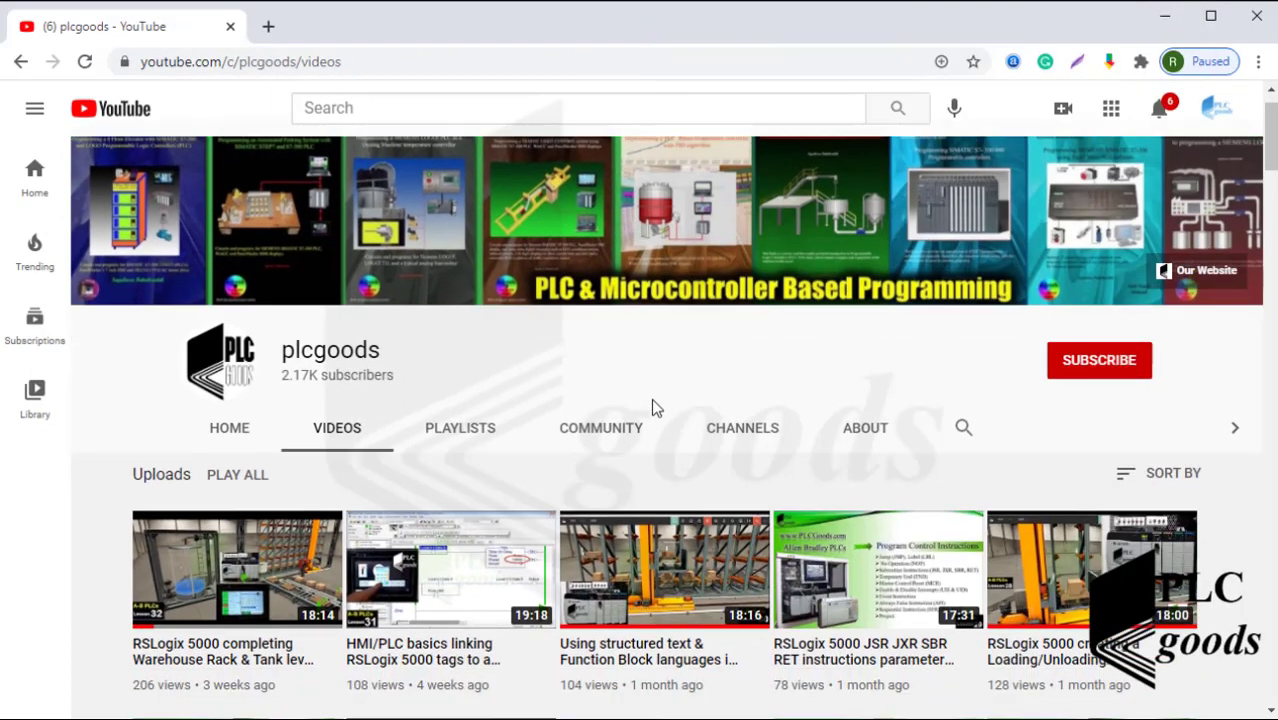
# Step: Look through the uploaded videos on the plcgoods YouTube channel and return to the top of the page
pyautogui.scroll(-3, 651, 398)
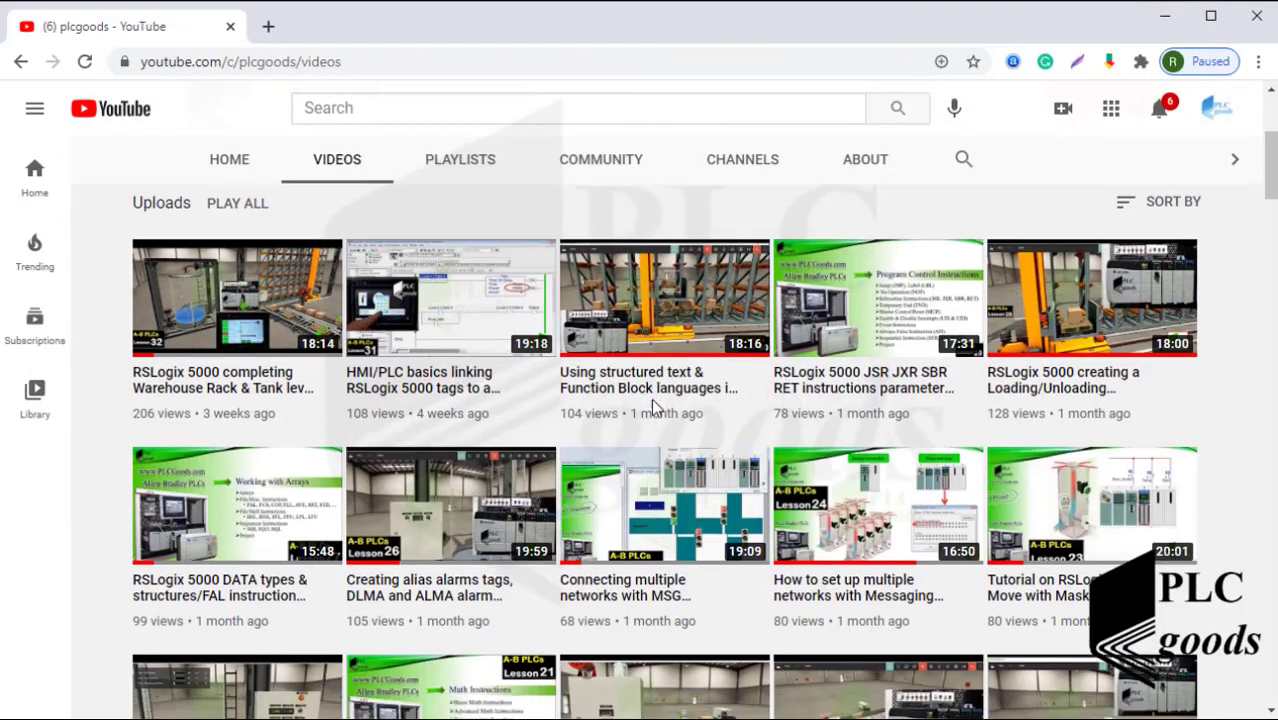
pyautogui.scroll(-8, 655, 405)
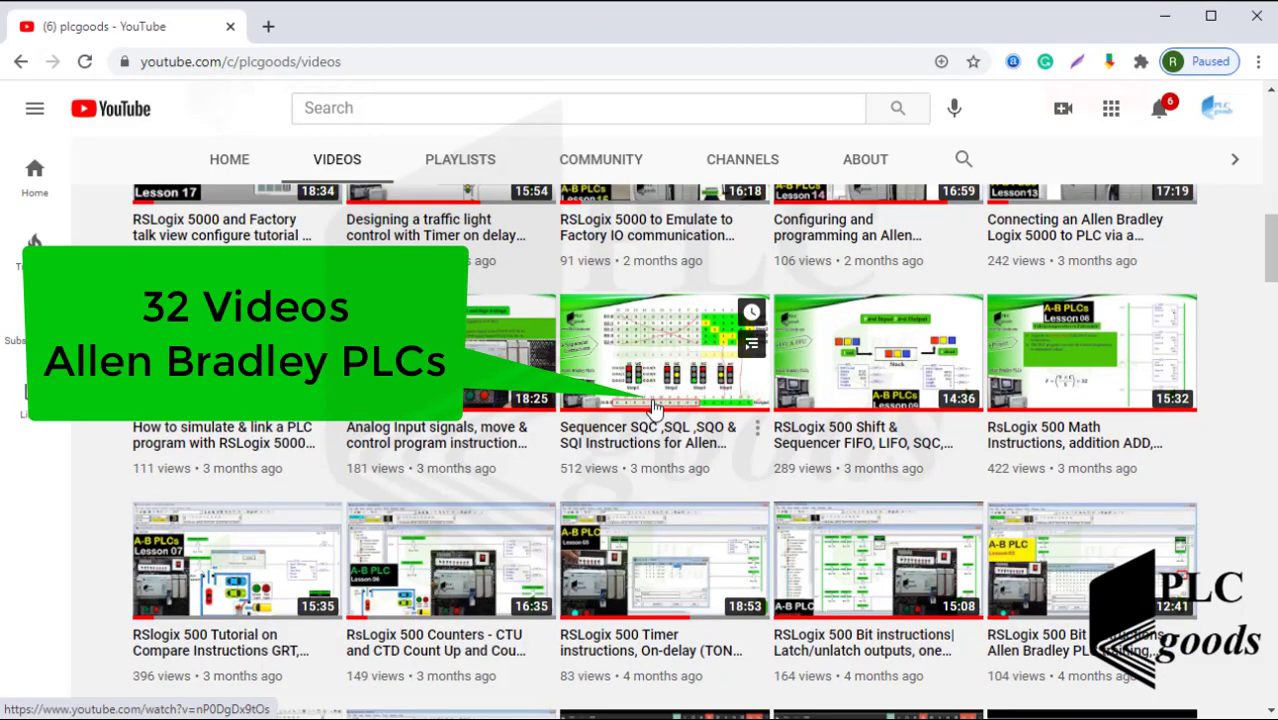
pyautogui.scroll(-9, 651, 405)
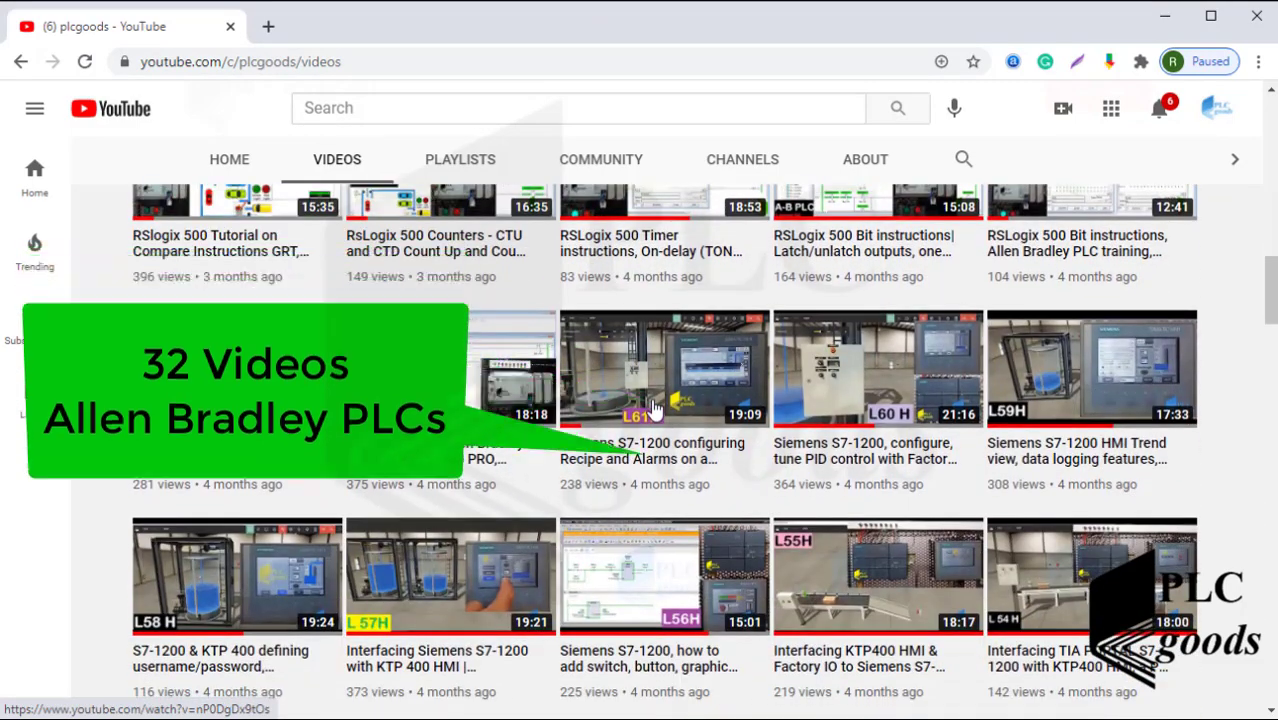
pyautogui.scroll(-1, 651, 405)
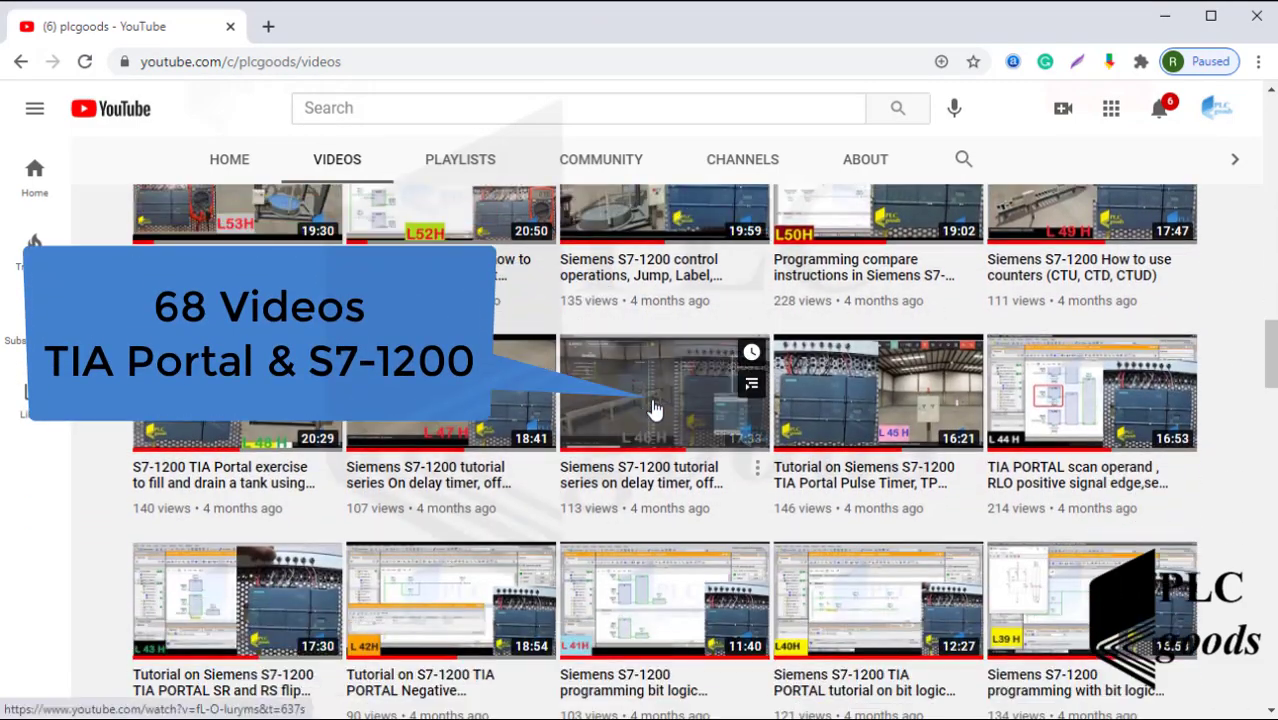
pyautogui.scroll(-6, 651, 405)
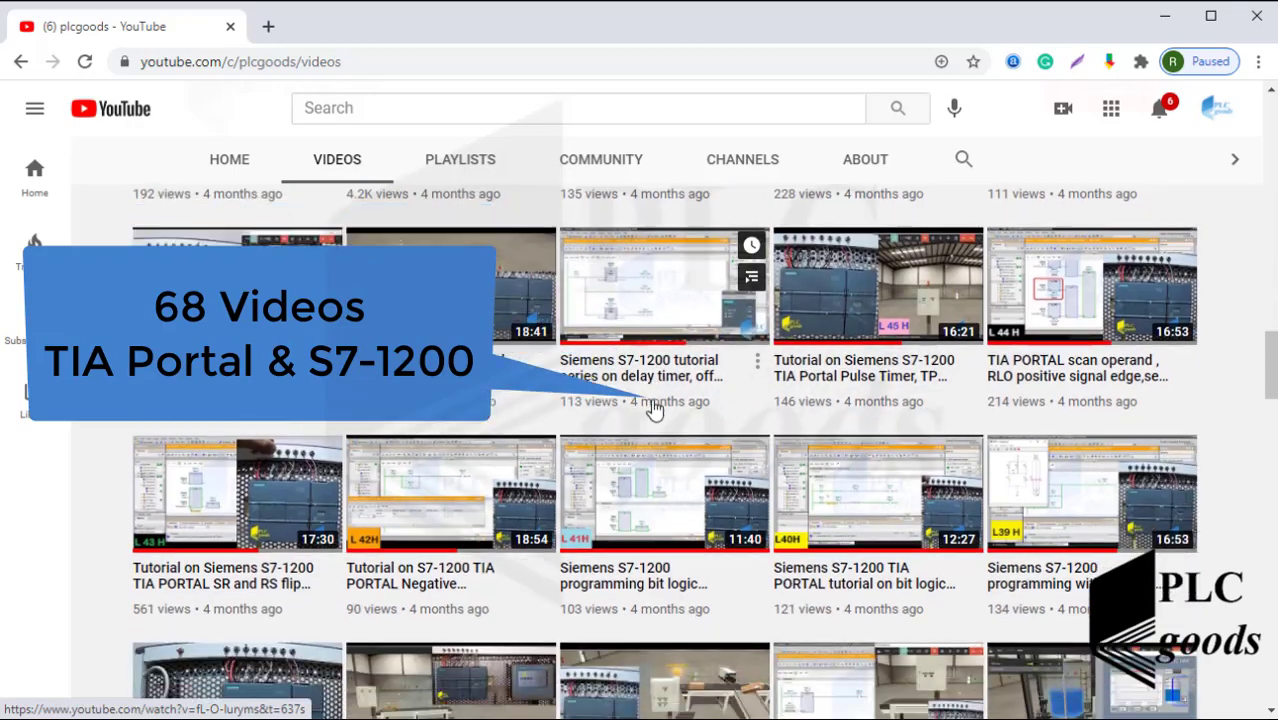
pyautogui.scroll(-8, 651, 405)
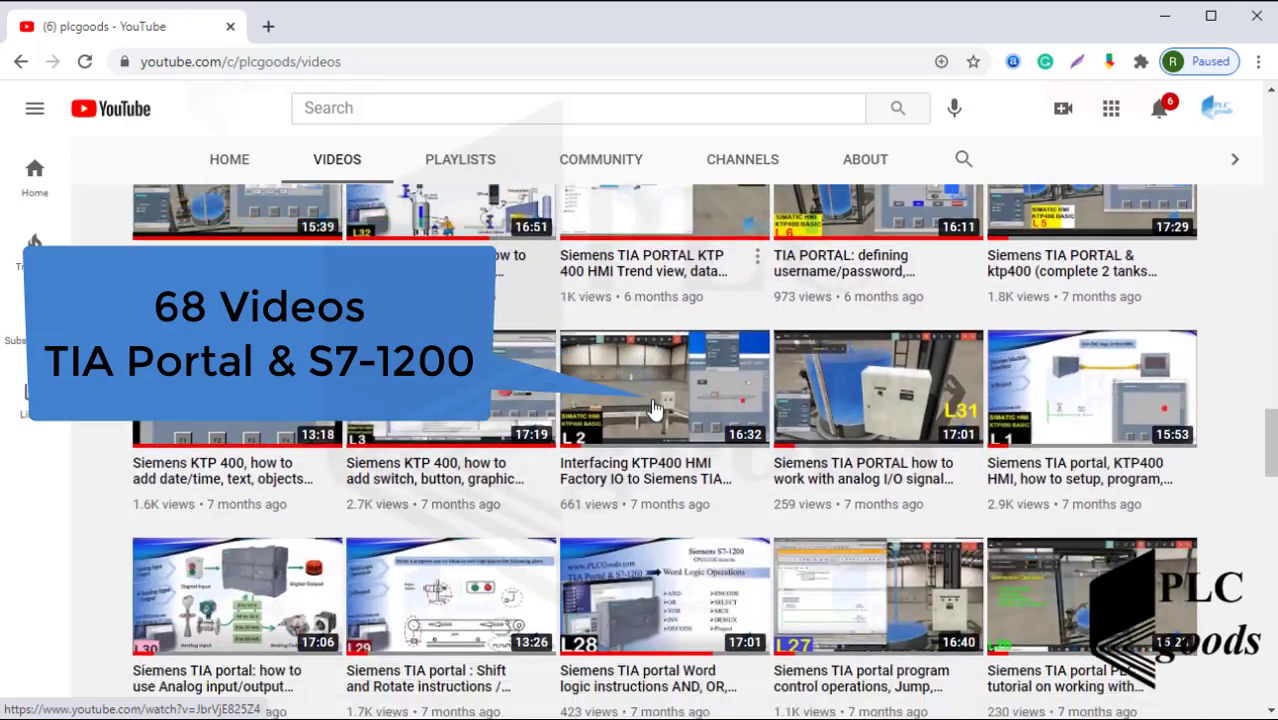
pyautogui.scroll(-9, 651, 405)
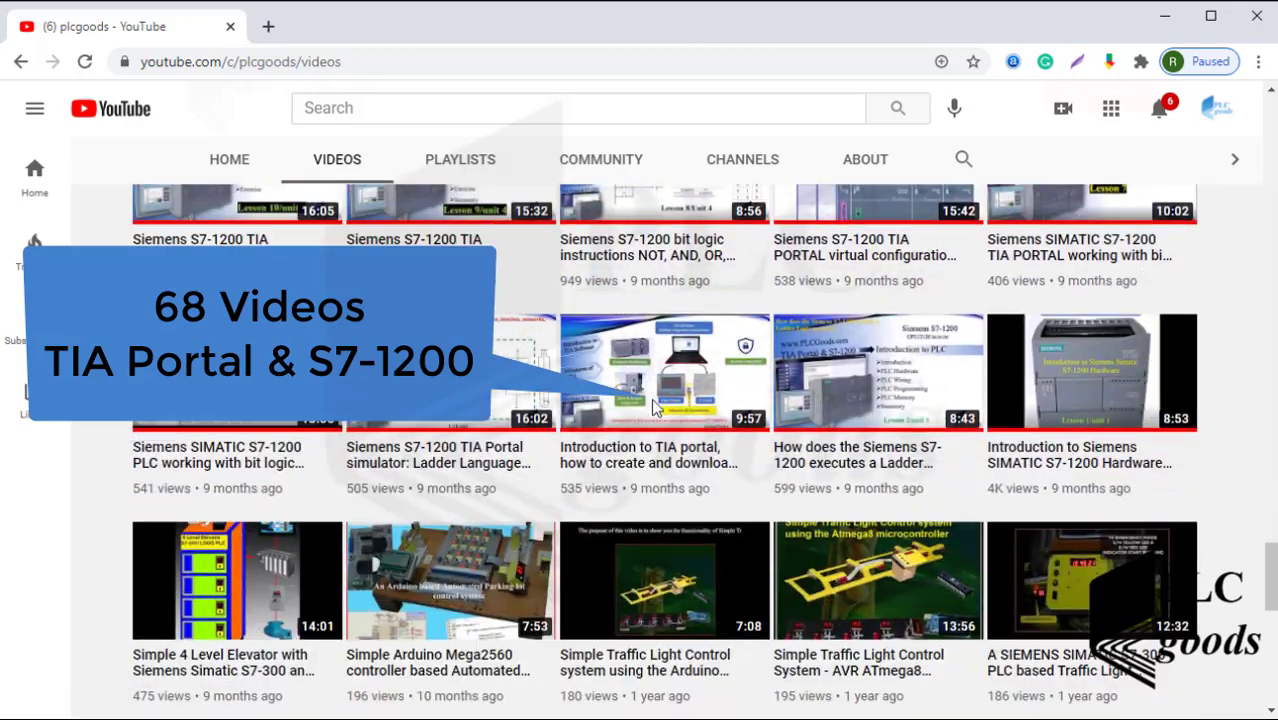
pyautogui.scroll(-4, 651, 409)
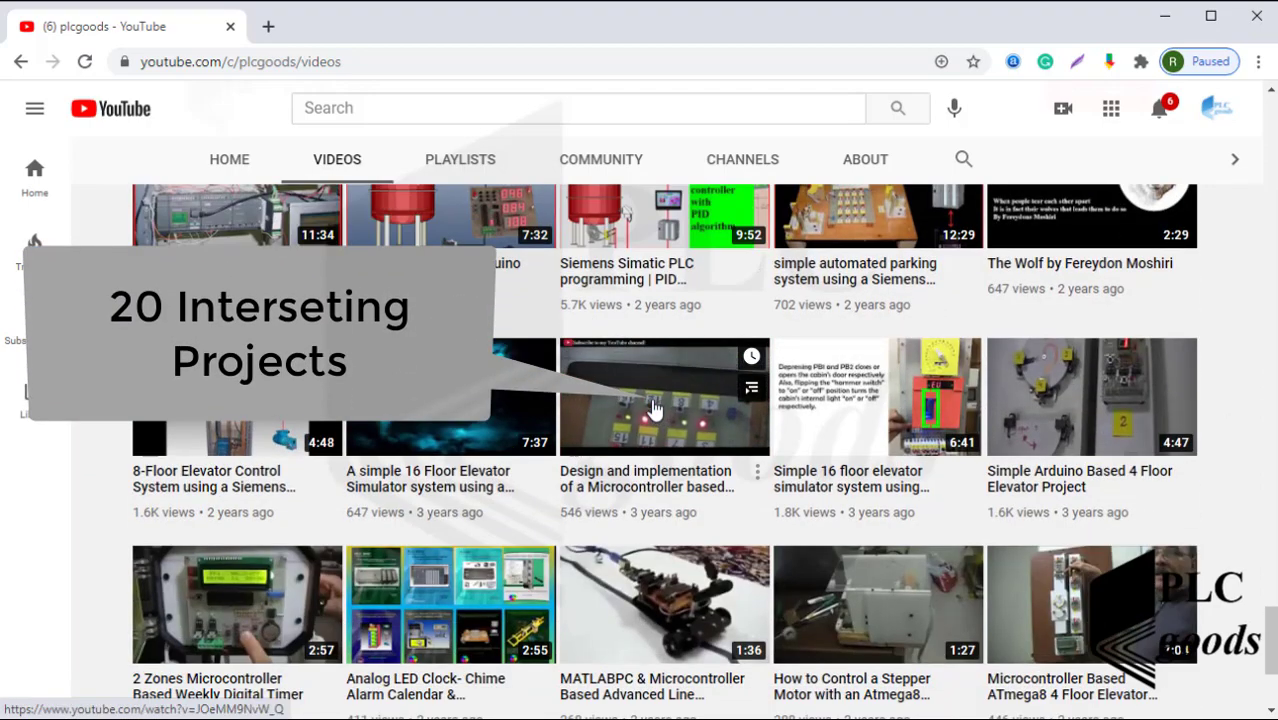
pyautogui.scroll(-2, 651, 409)
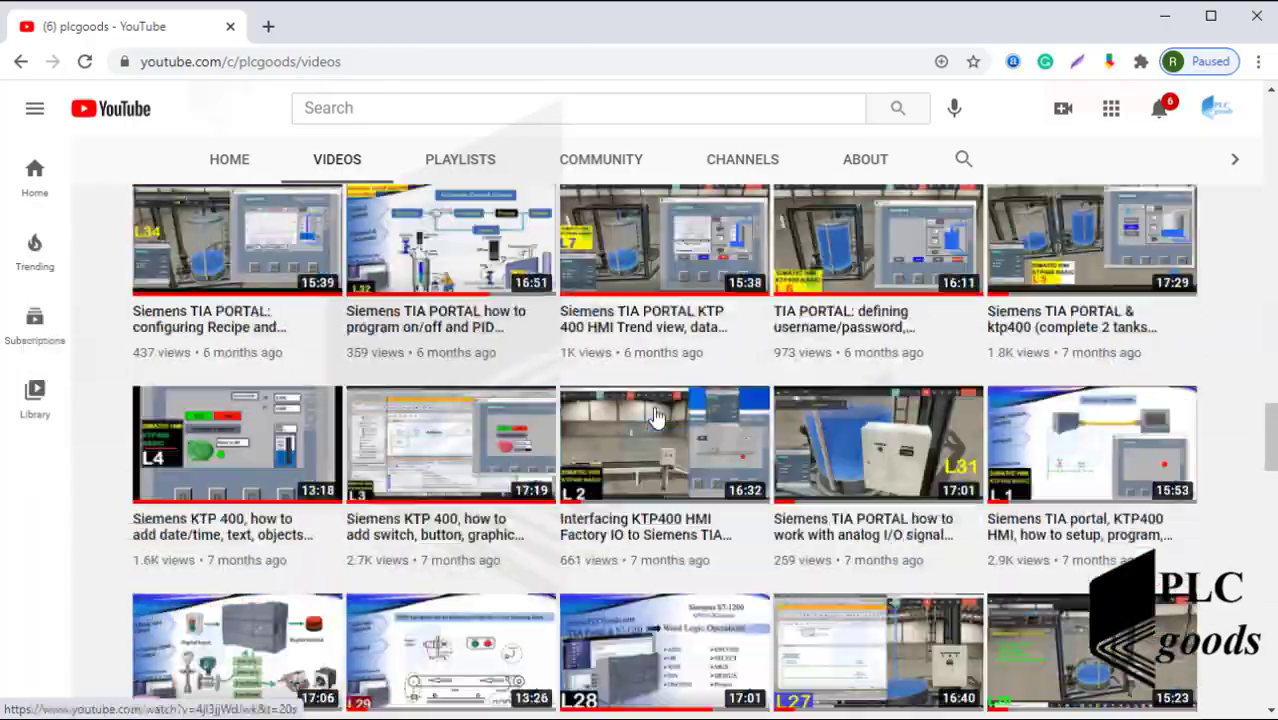
pyautogui.scroll(15, 655, 418)
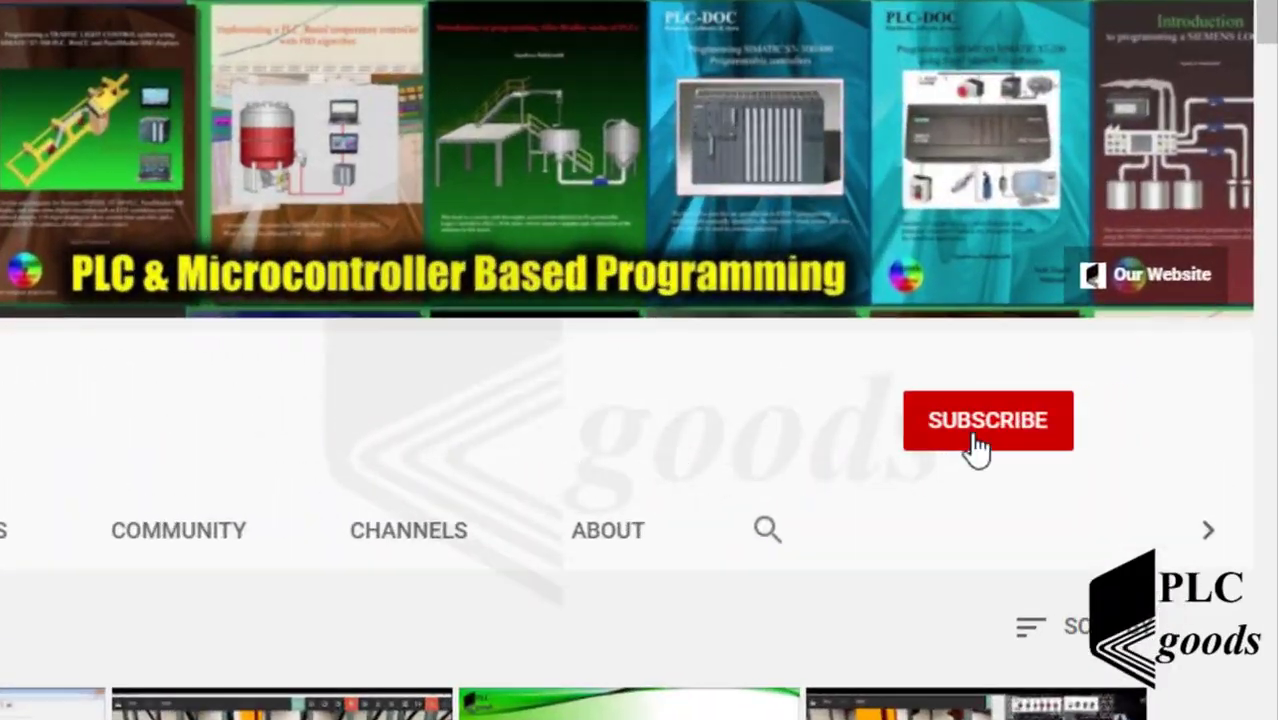
# Step: Subscribe to the plcgoods YouTube channel
pyautogui.click(975, 446)
pyautogui.click(1043, 428)
pyautogui.click(900, 498)
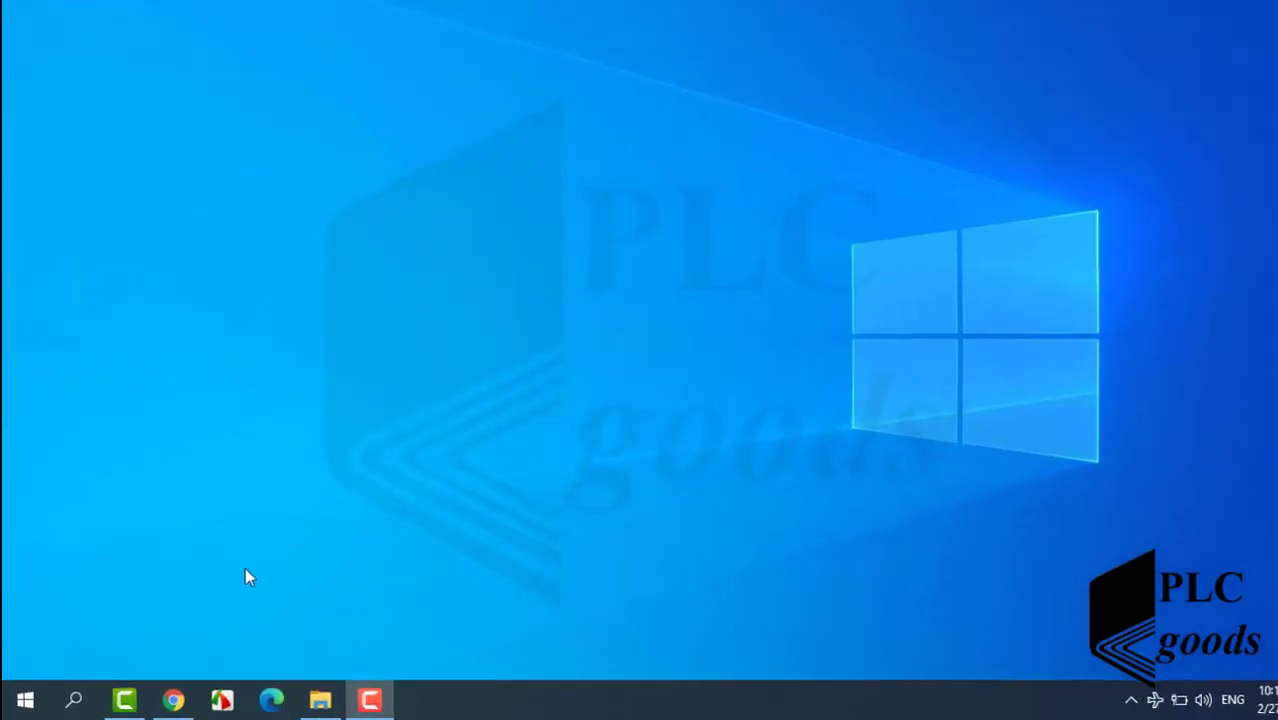
# Step: Search Windows for "auto" and launch Automation Studio 6.0
pyautogui.click(80, 706)
pyautogui.write('auto')
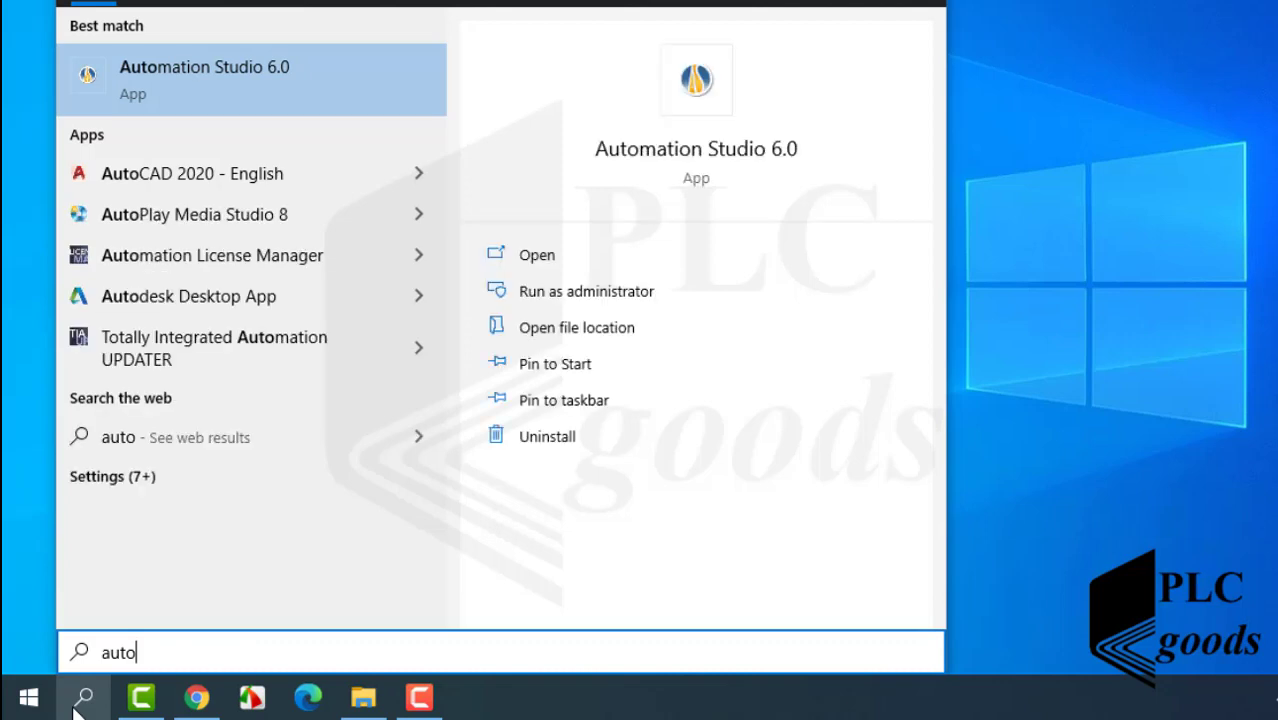
pyautogui.click(217, 77)
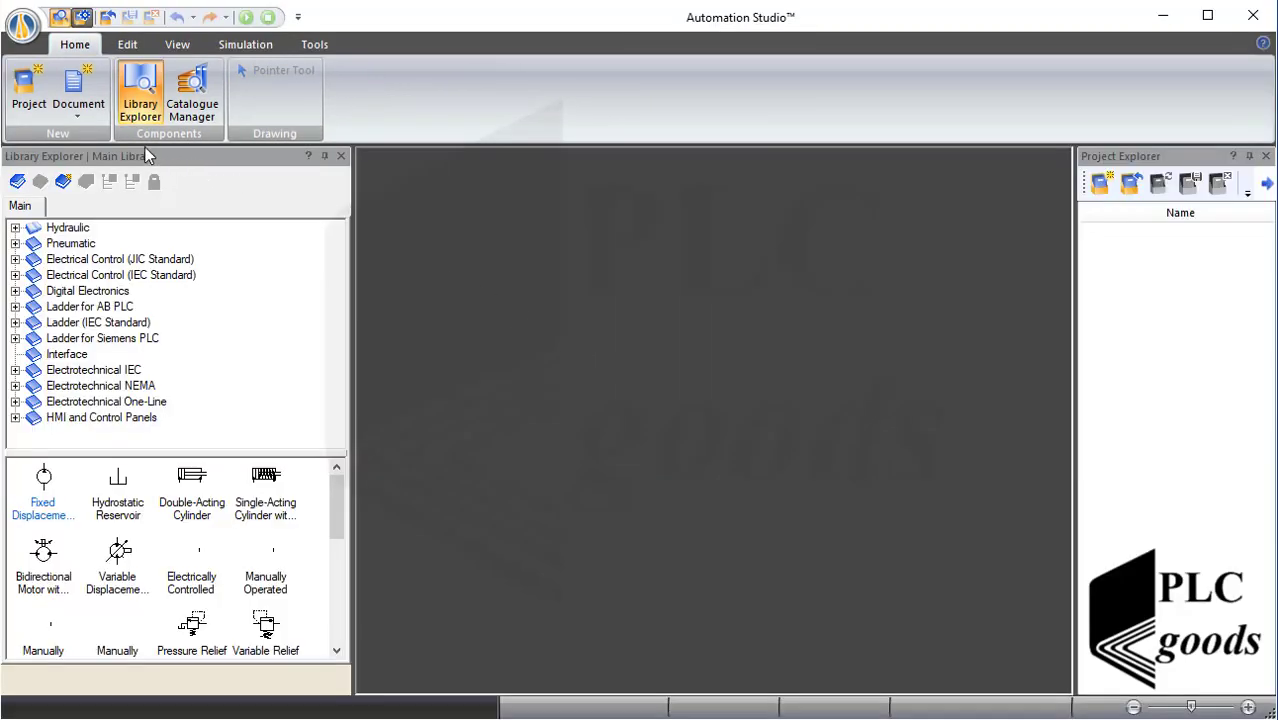
# Step: Create a new project using the None template
pyautogui.click(33, 92)
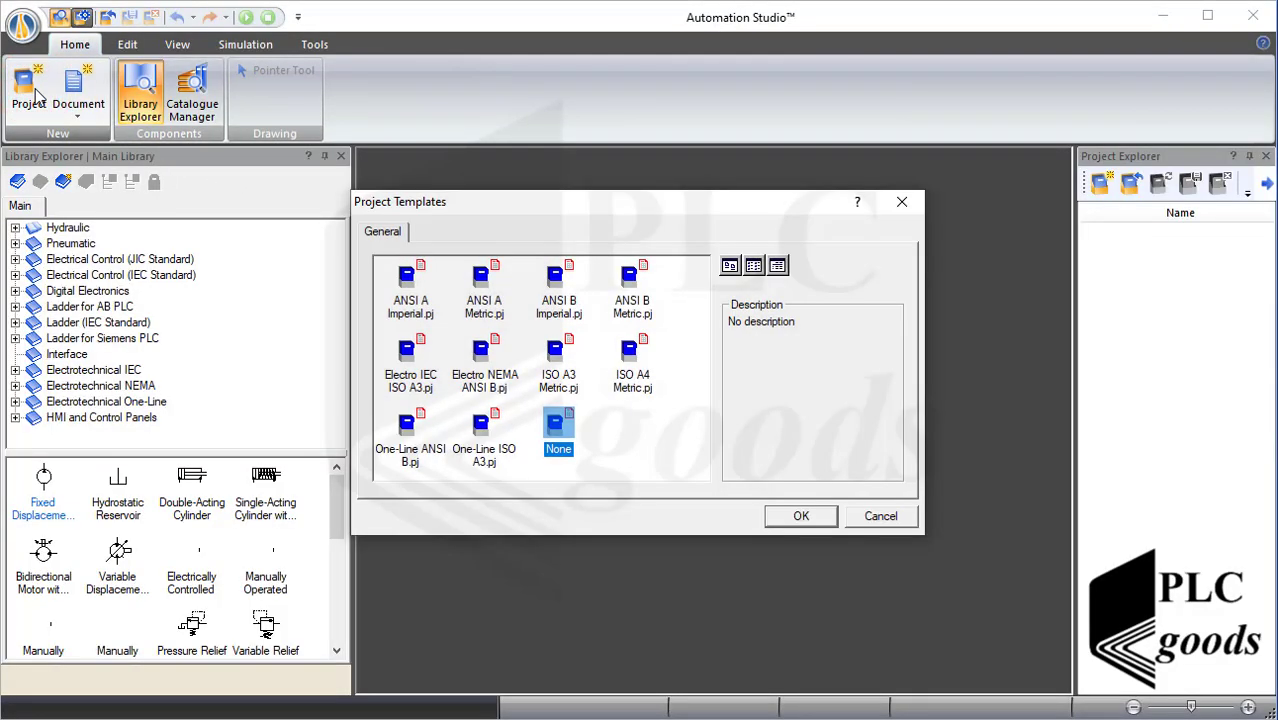
pyautogui.click(402, 280)
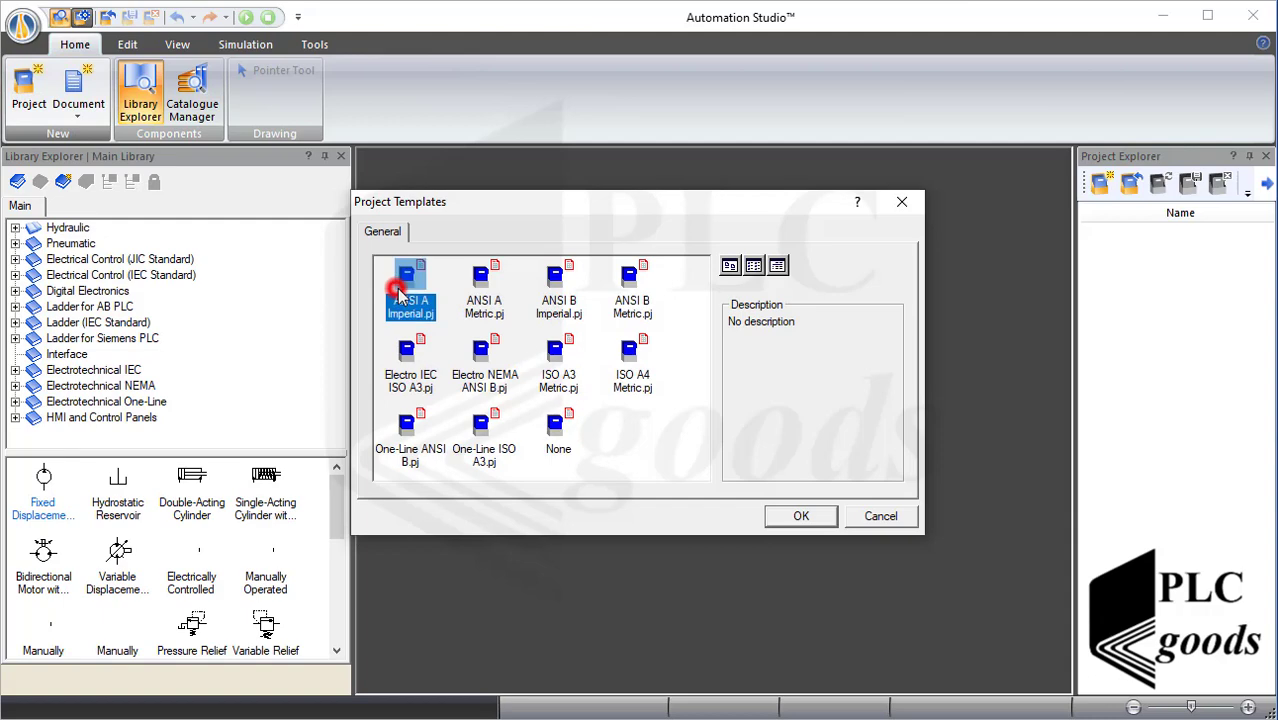
pyautogui.click(468, 350)
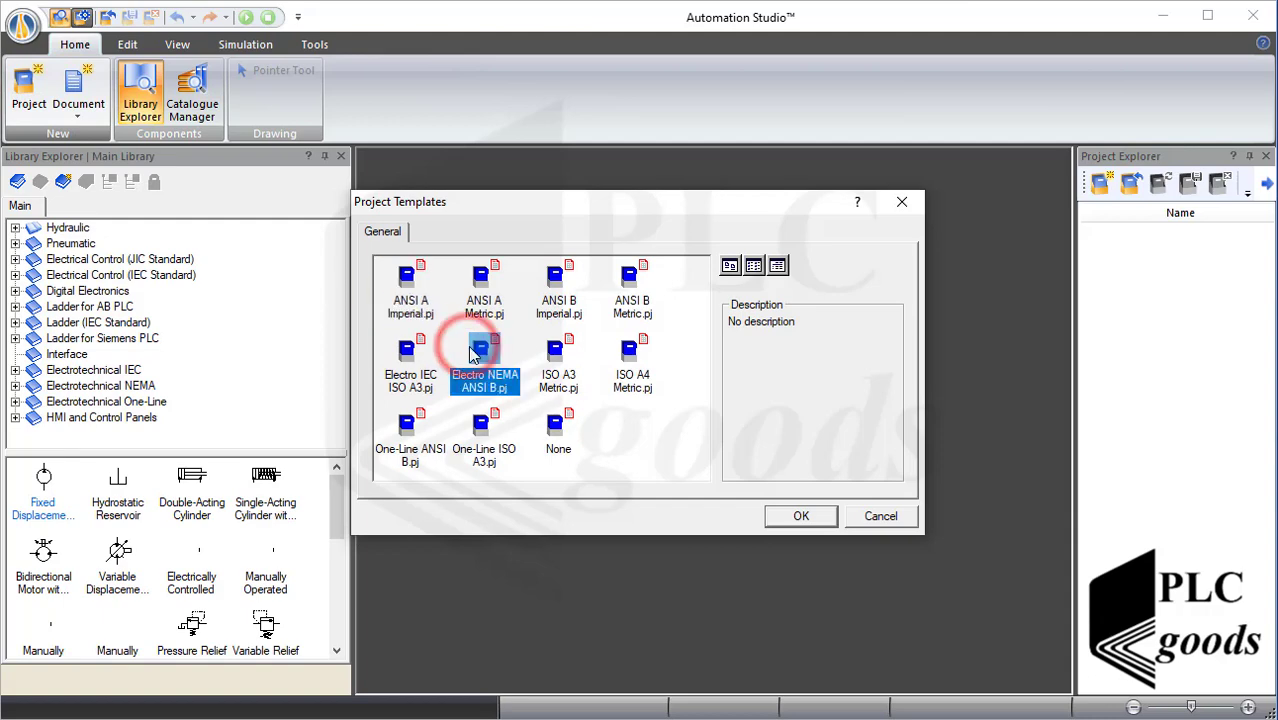
pyautogui.doubleClick(549, 428)
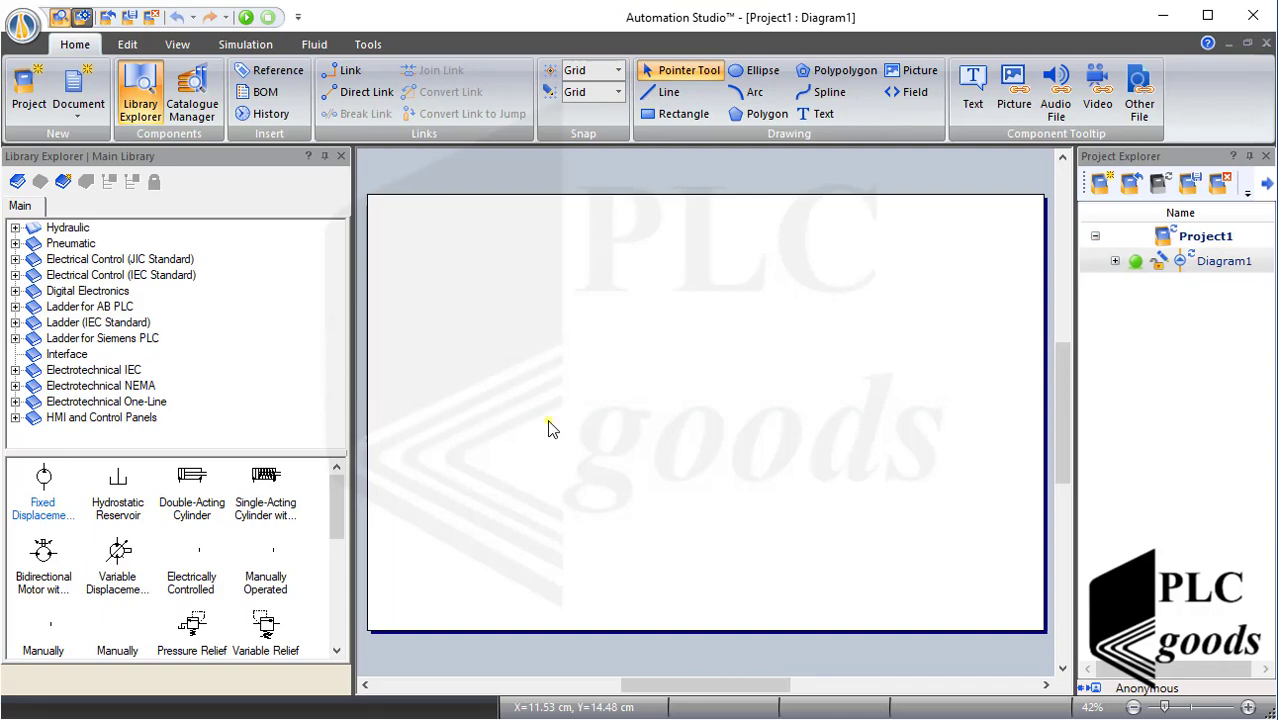
# Step: Try the ISO A4 page setup standard on the blank diagram and undo the page change
pyautogui.rightClick(549, 430)
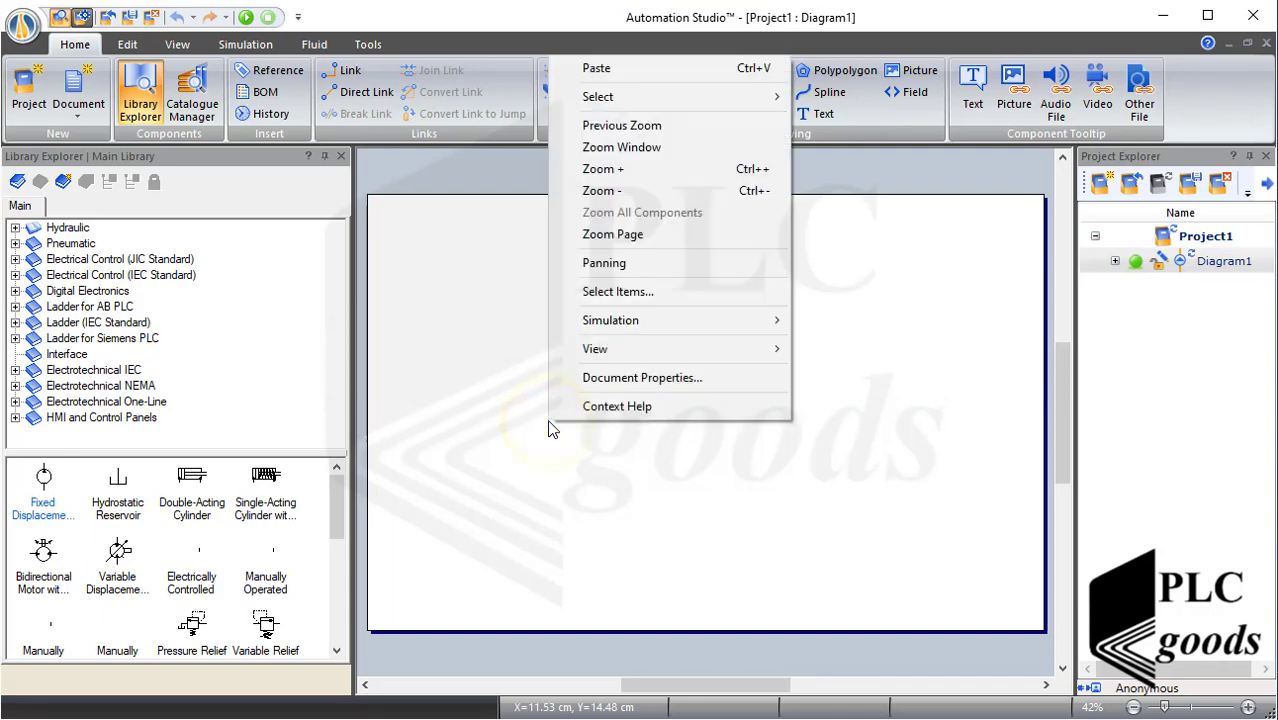
pyautogui.click(588, 378)
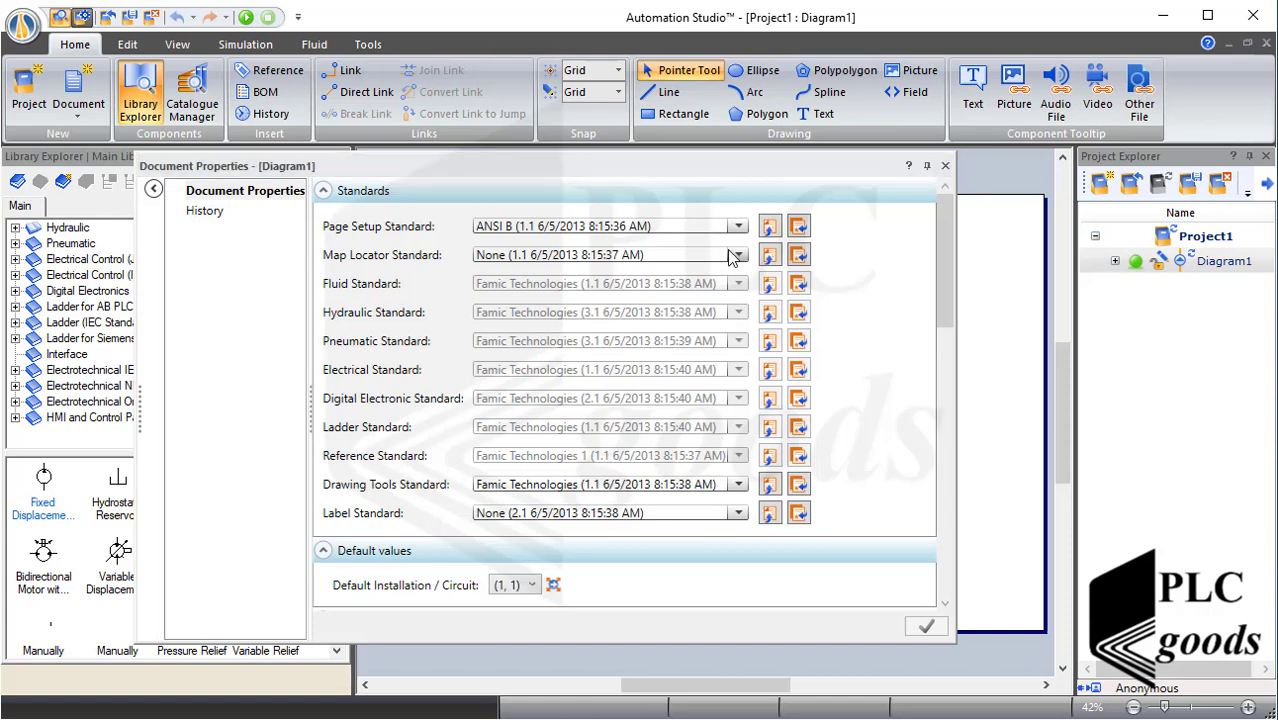
pyautogui.click(739, 229)
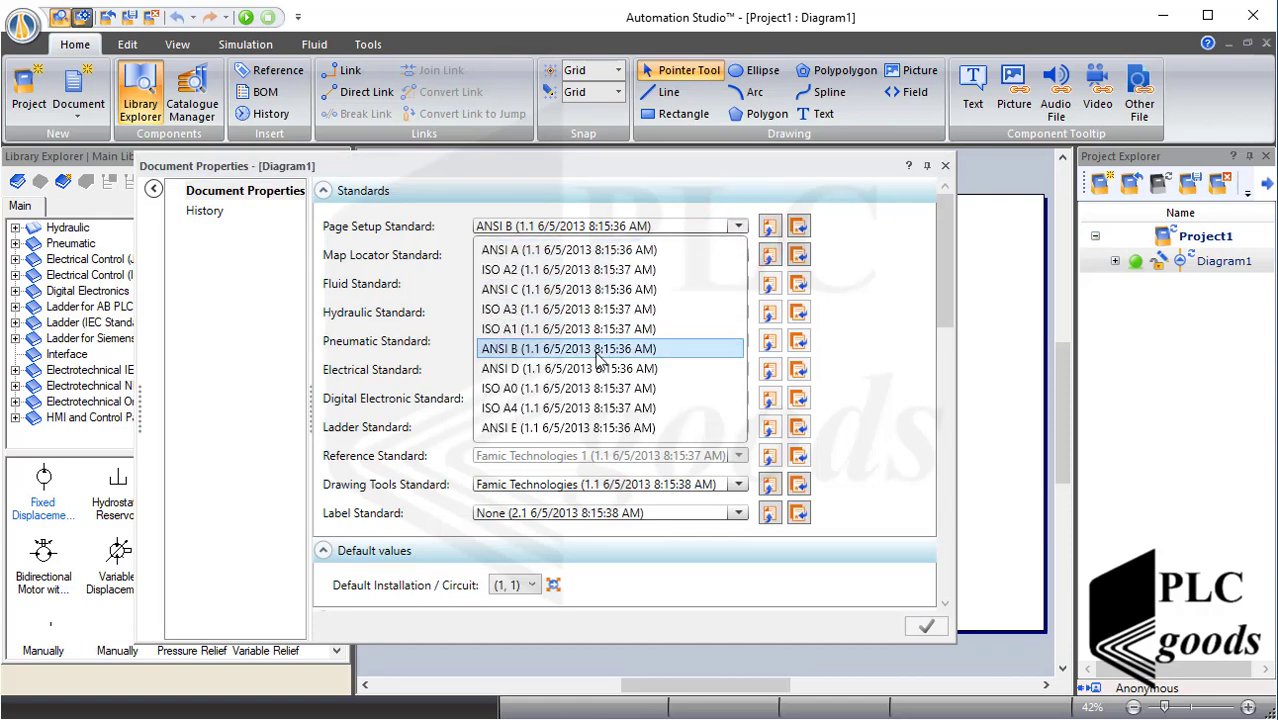
pyautogui.click(556, 408)
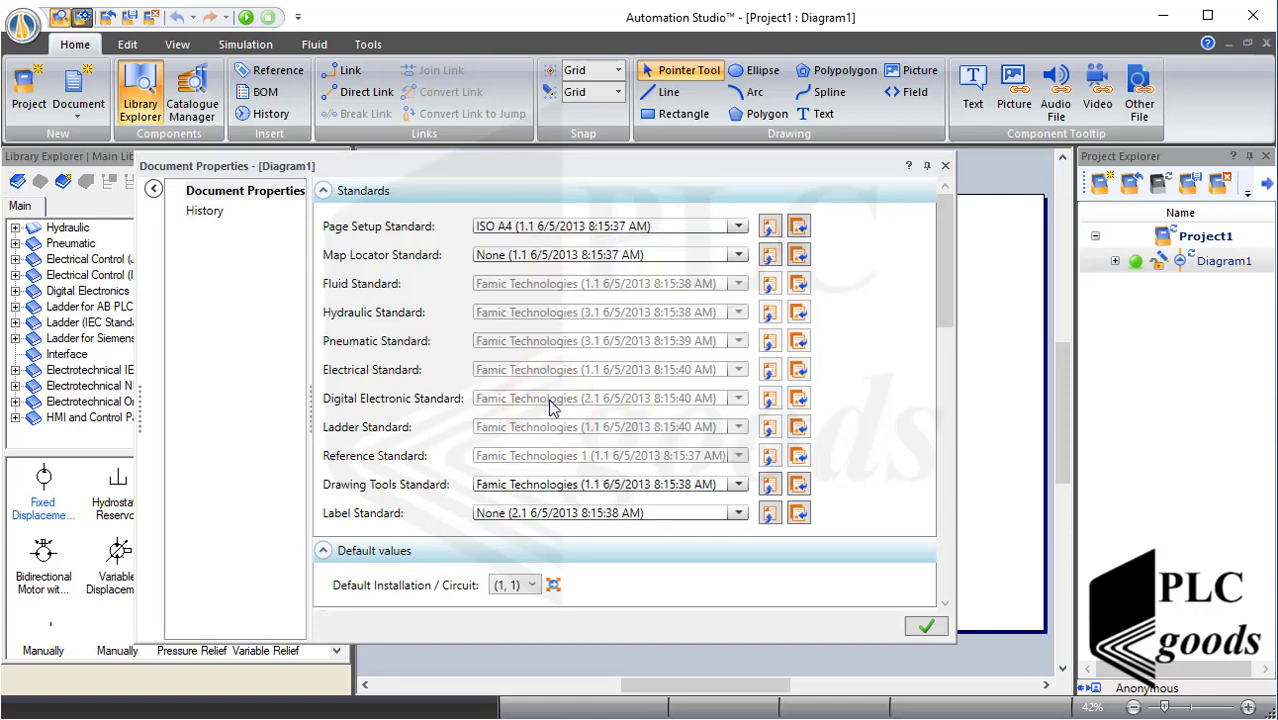
pyautogui.click(922, 628)
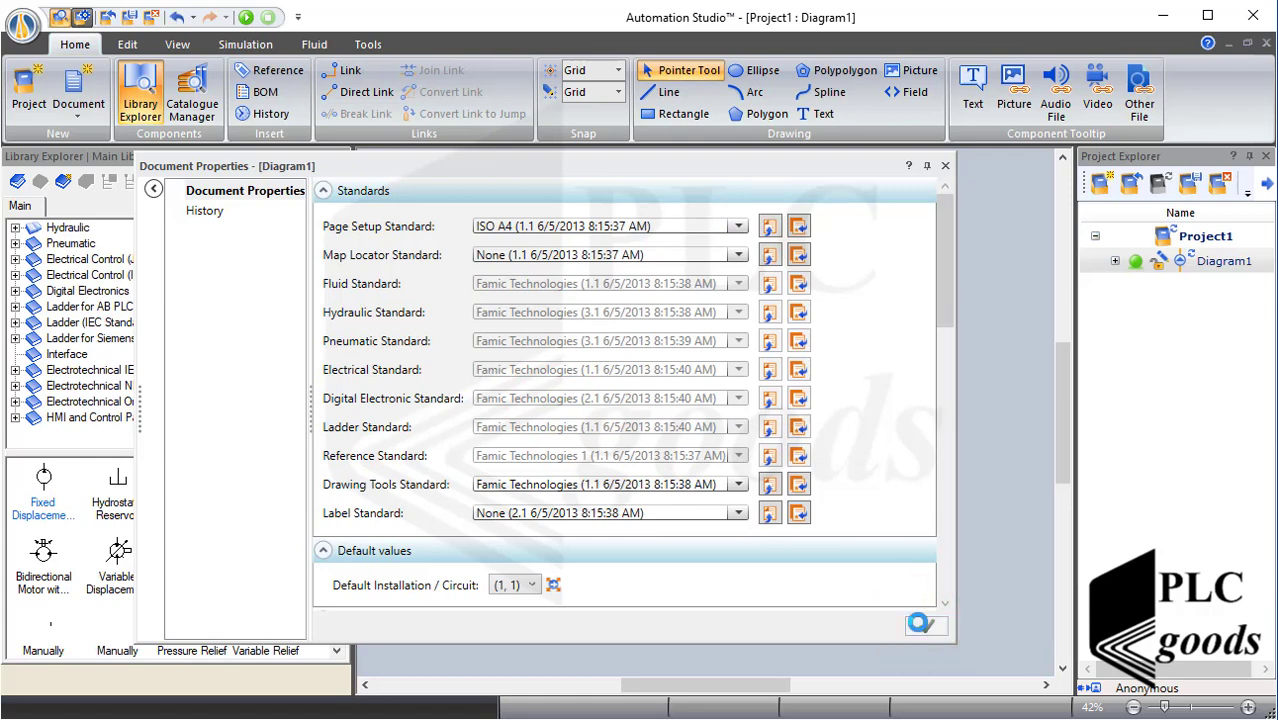
pyautogui.click(946, 167)
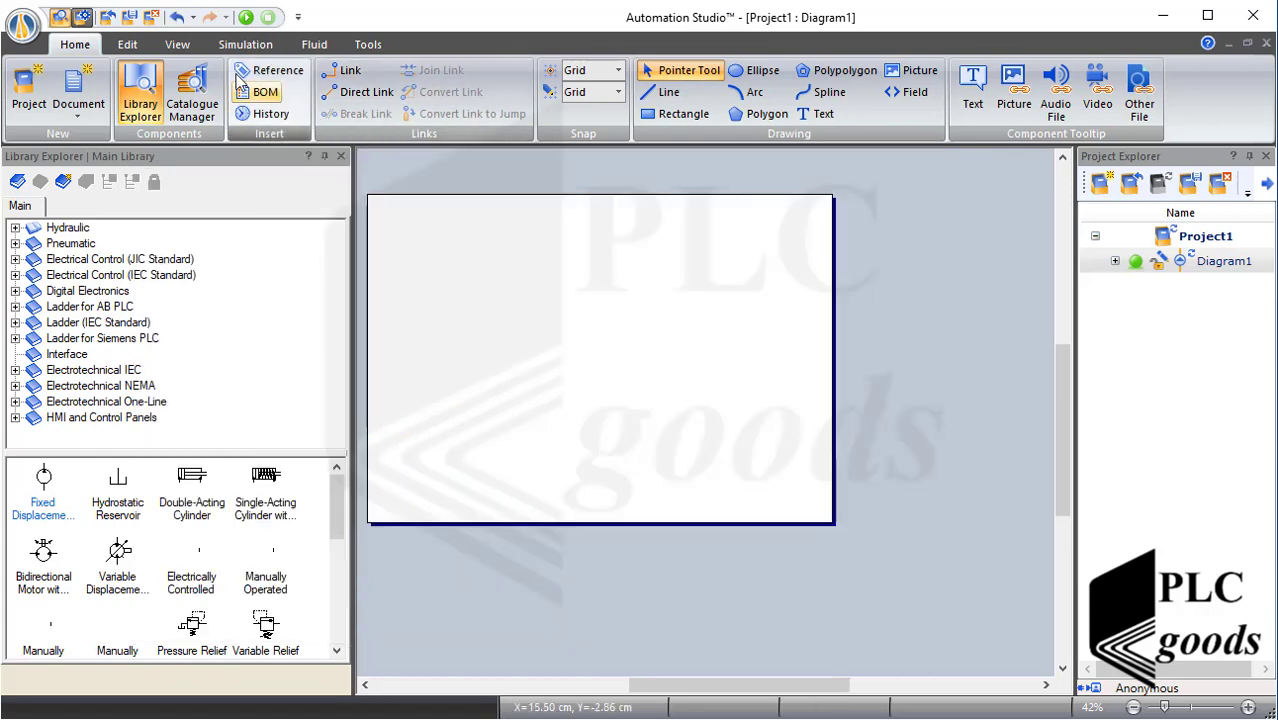
pyautogui.click(178, 19)
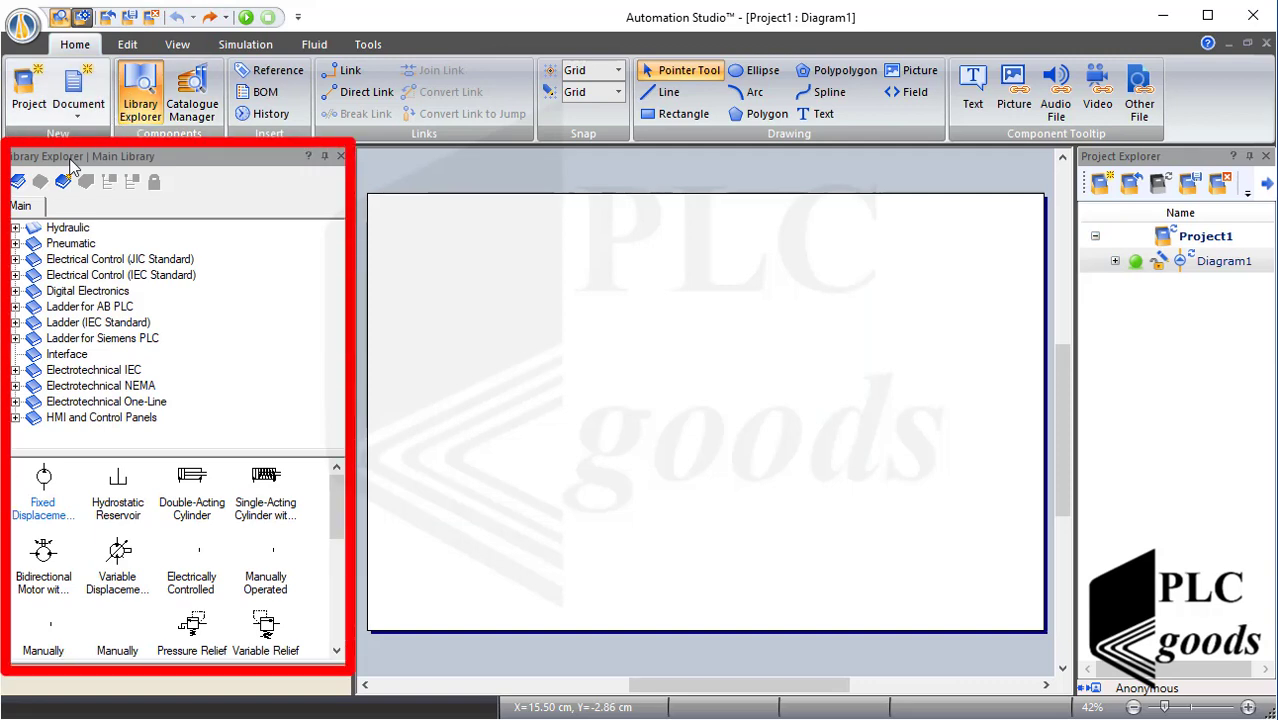
# Step: Look through the Hydraulic, Pneumatic, Electrical Control (JIC Standard) and Electrical Control (IEC Standard) component libraries
pyautogui.click(58, 230)
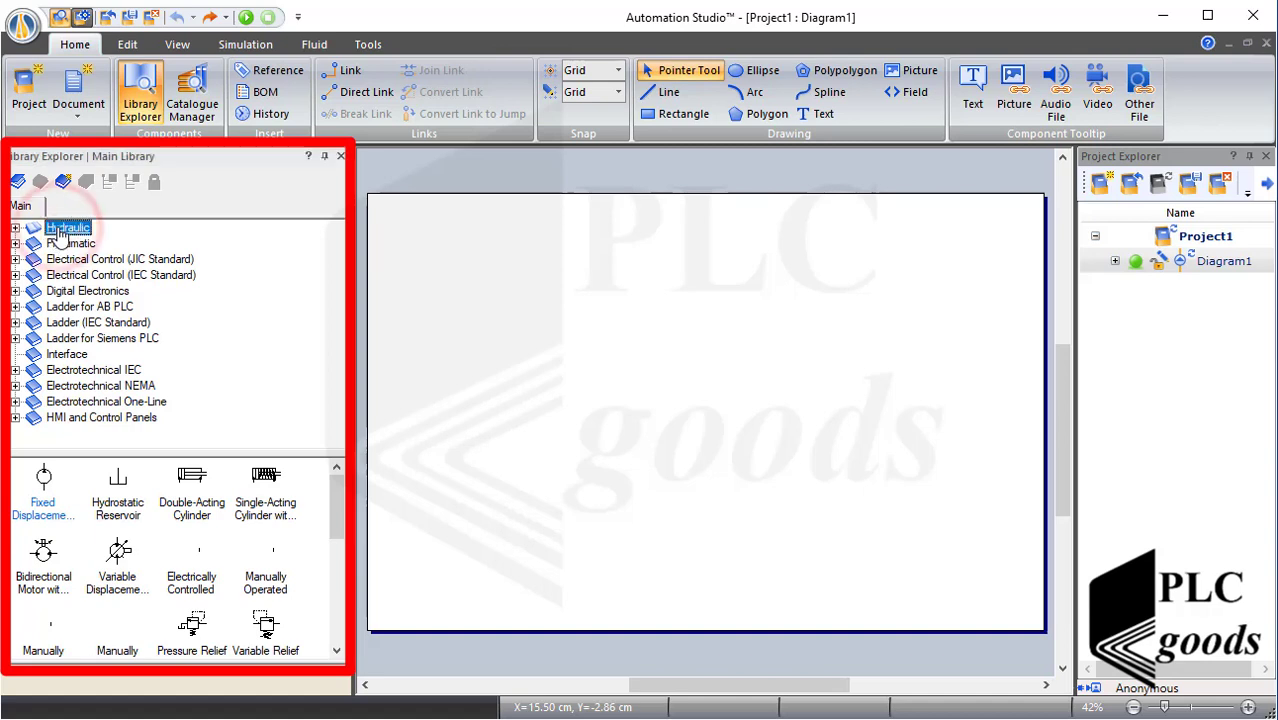
pyautogui.click(60, 245)
pyautogui.click(60, 259)
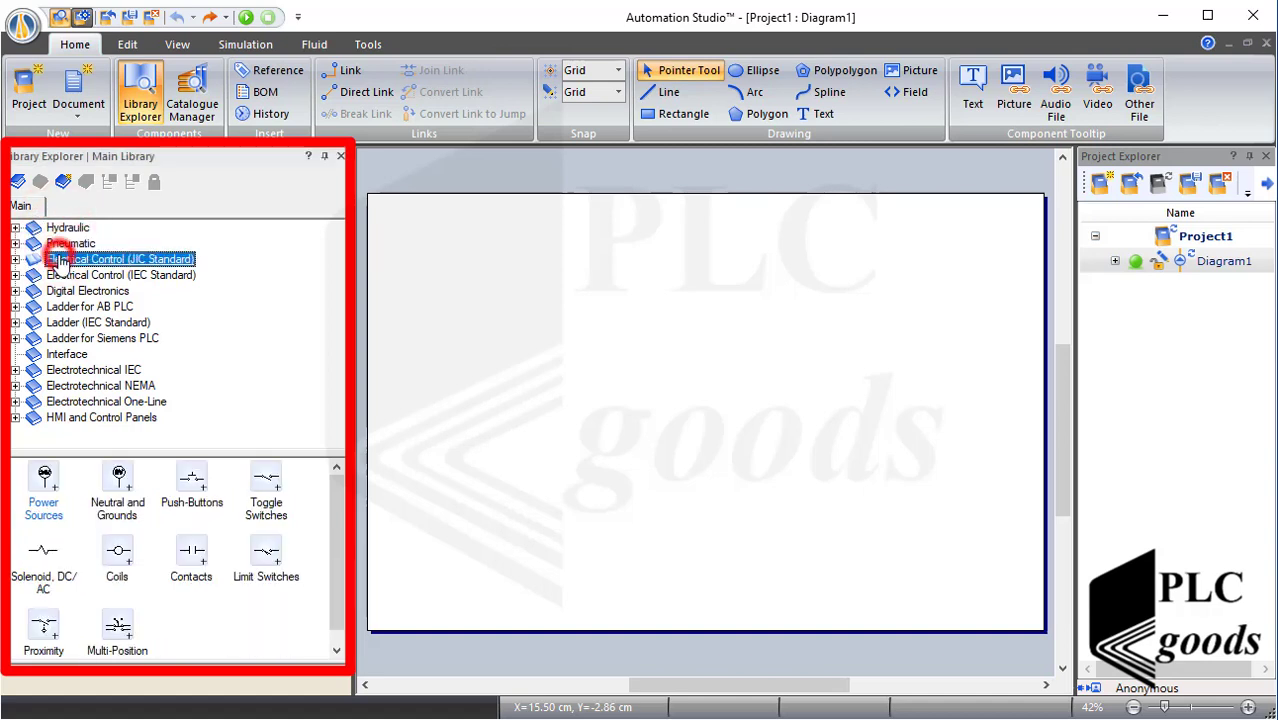
pyautogui.click(60, 275)
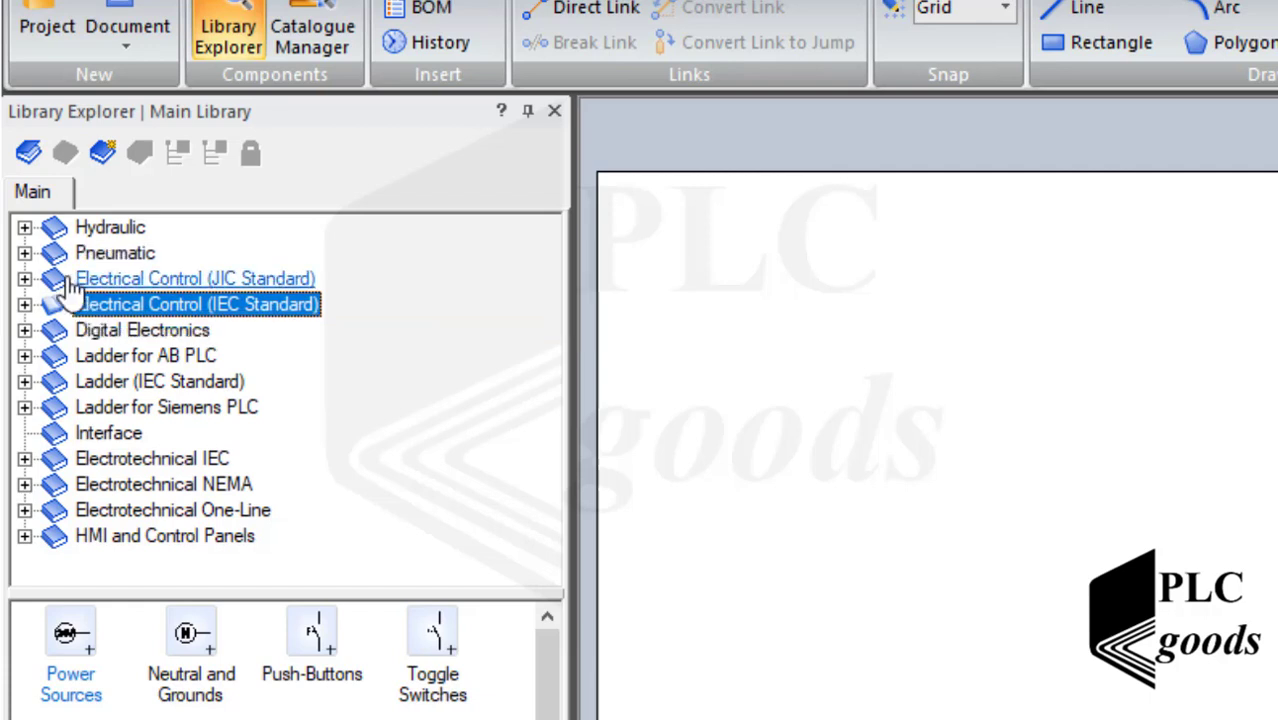
# Step: Place a 24V power source and, below it, a 0V neutral from the JIC Standard Power Sources on the diagram's left side
pyautogui.click(24, 279)
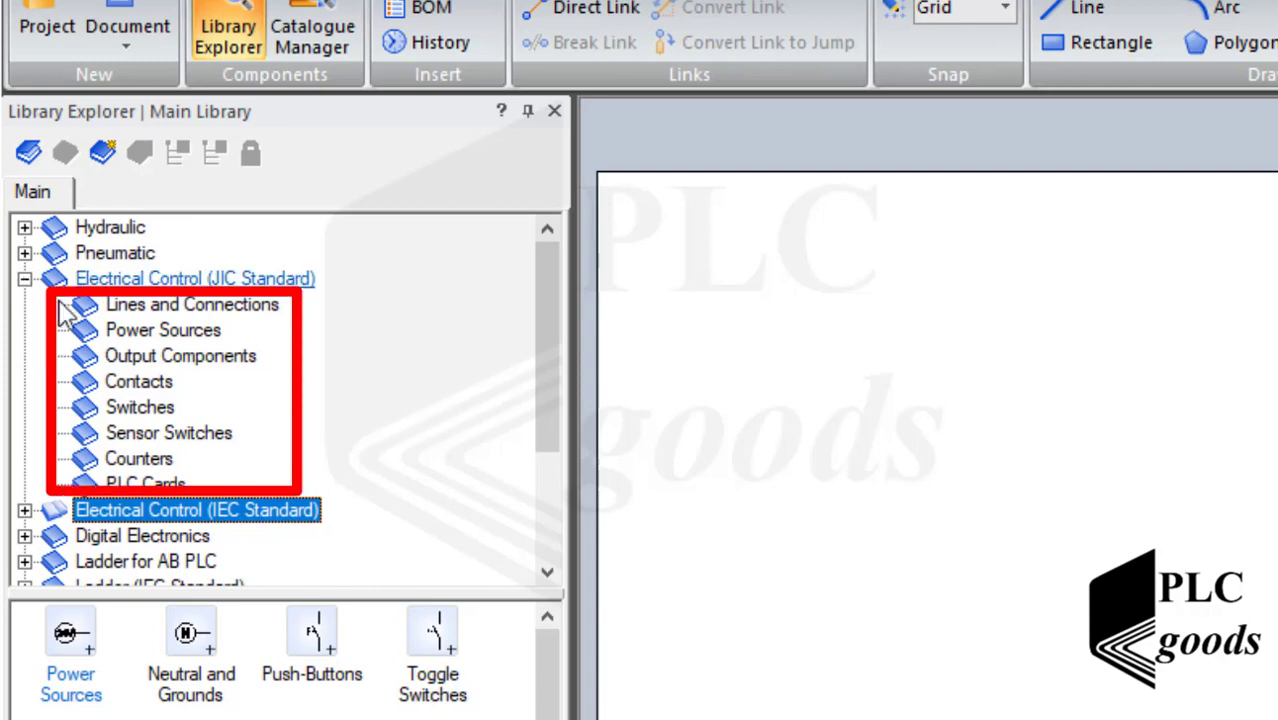
pyautogui.click(140, 338)
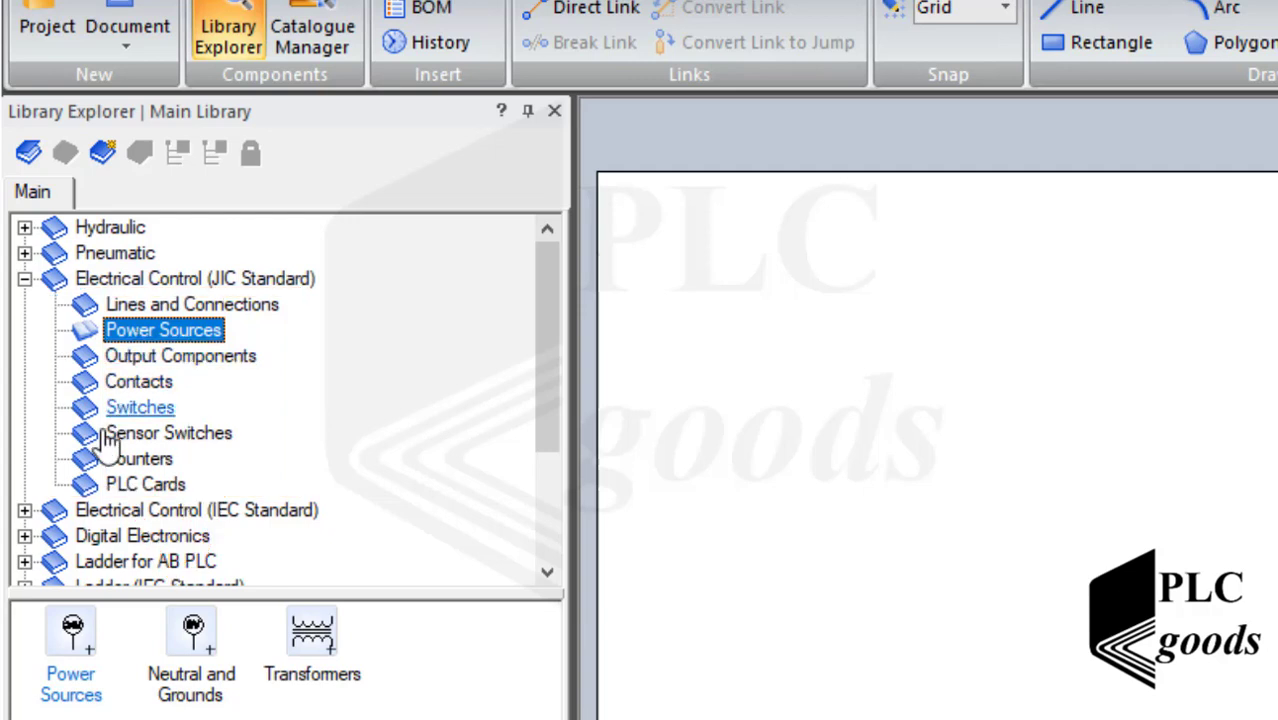
pyautogui.moveTo(71, 641)
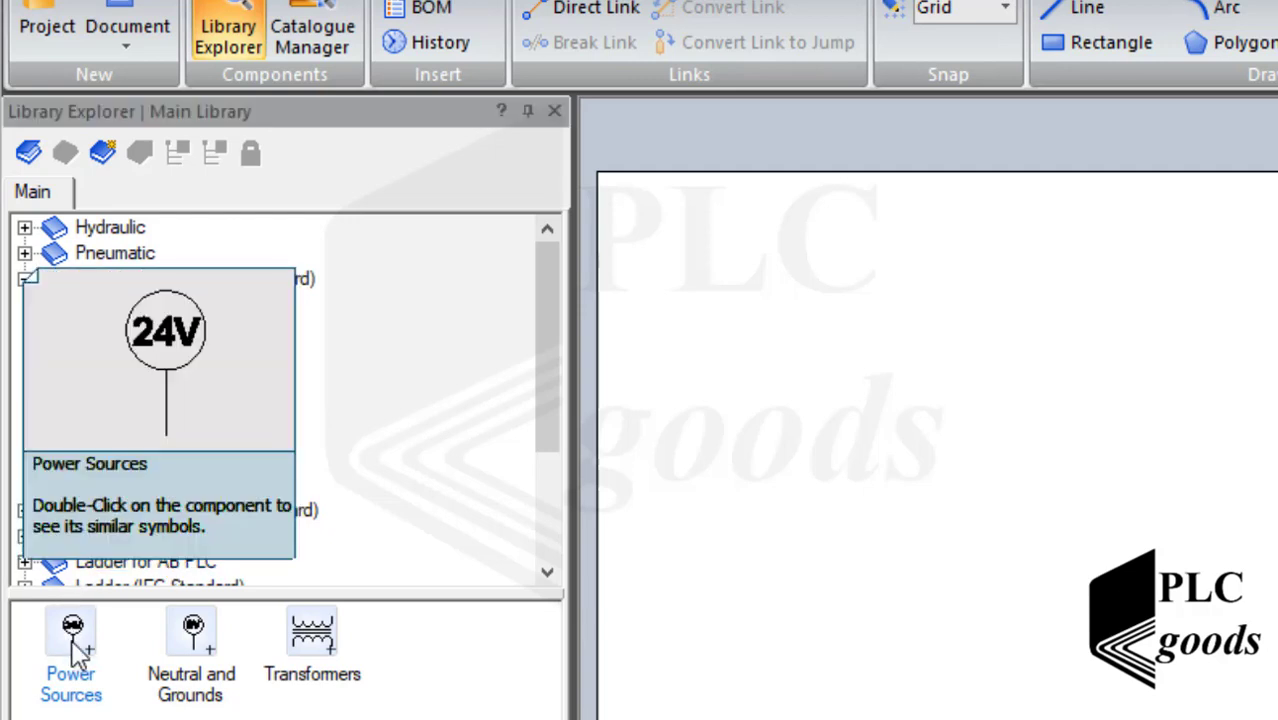
pyautogui.moveTo(80, 655); pyautogui.dragTo(739, 337)
pyautogui.moveTo(200, 664)
pyautogui.moveTo(71, 641); pyautogui.dragTo(730, 483)
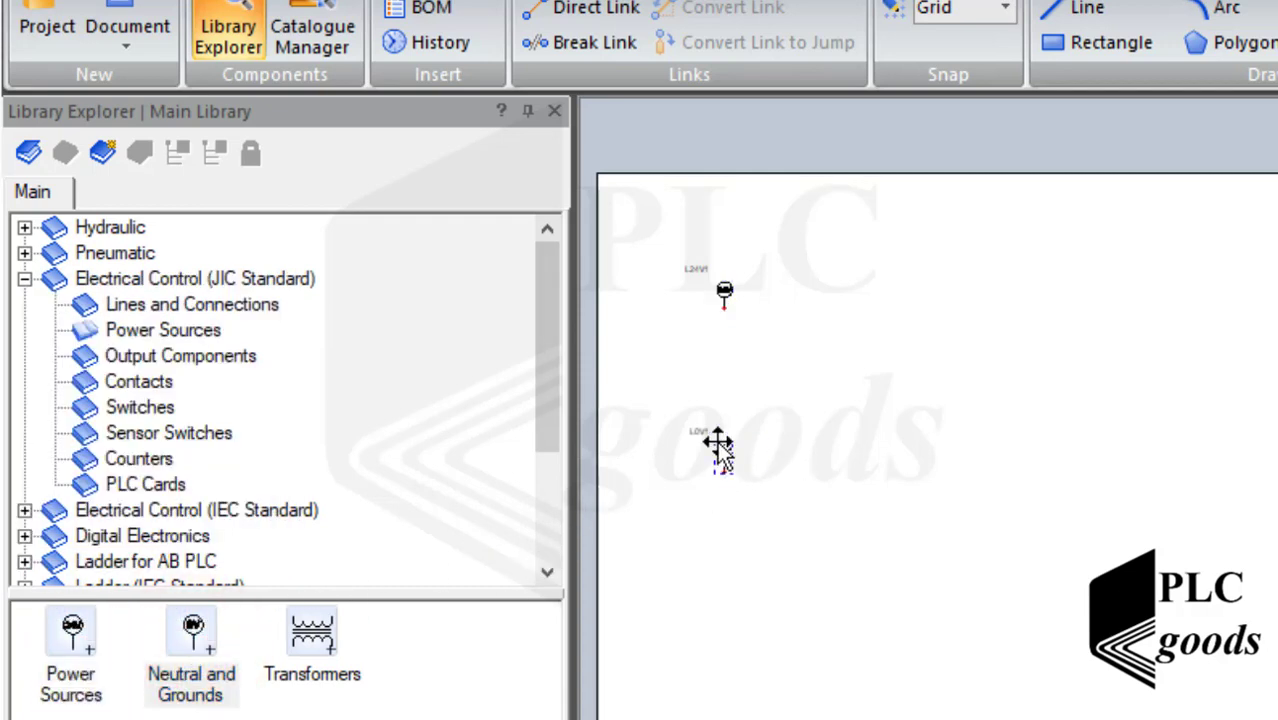
# Step: Rotate the 0V neutral symbol 180° so its connection port points up towards the 24V source
pyautogui.press('ctrl')
pyautogui.scroll(4, 672, 383)
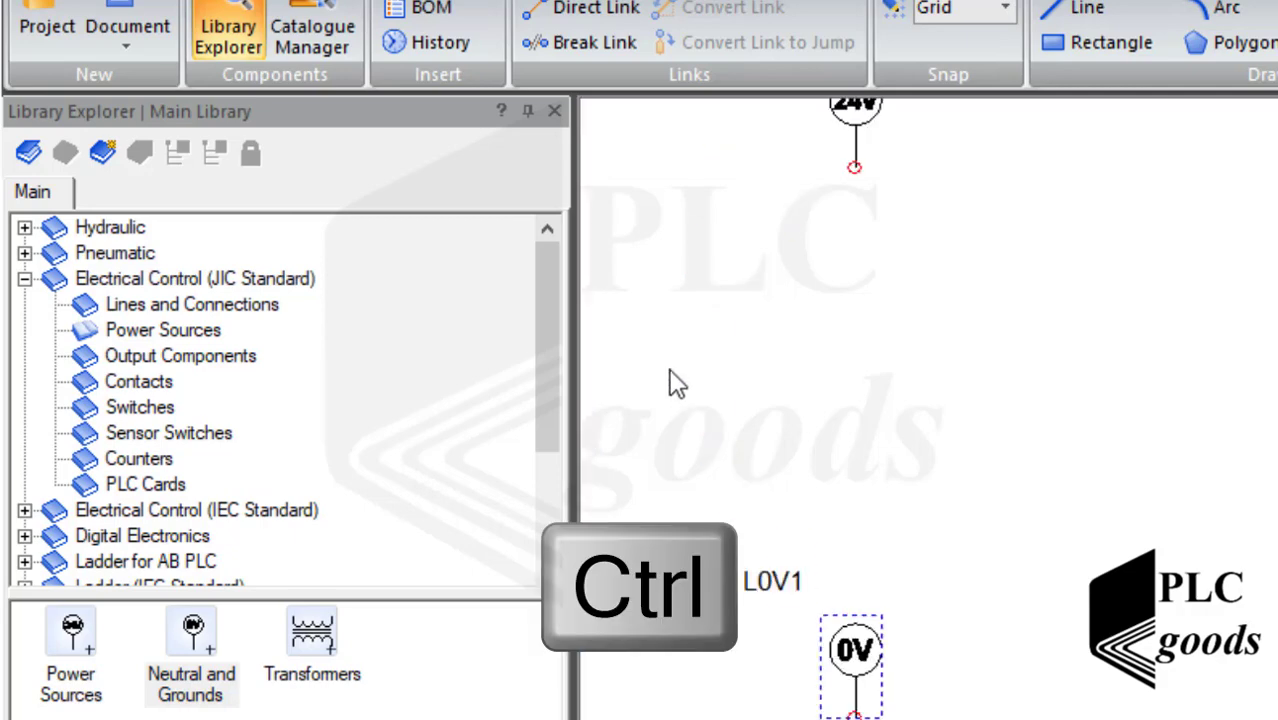
pyautogui.rightClick(845, 655)
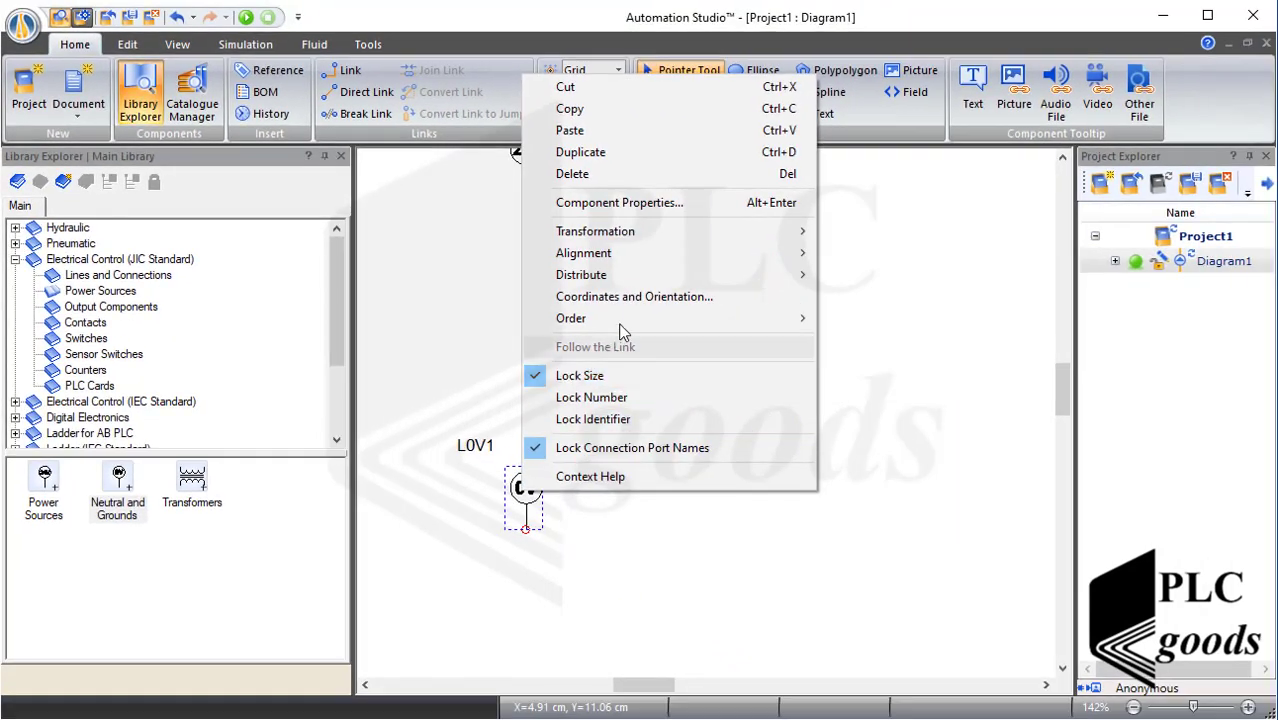
pyautogui.moveTo(1106, 251)
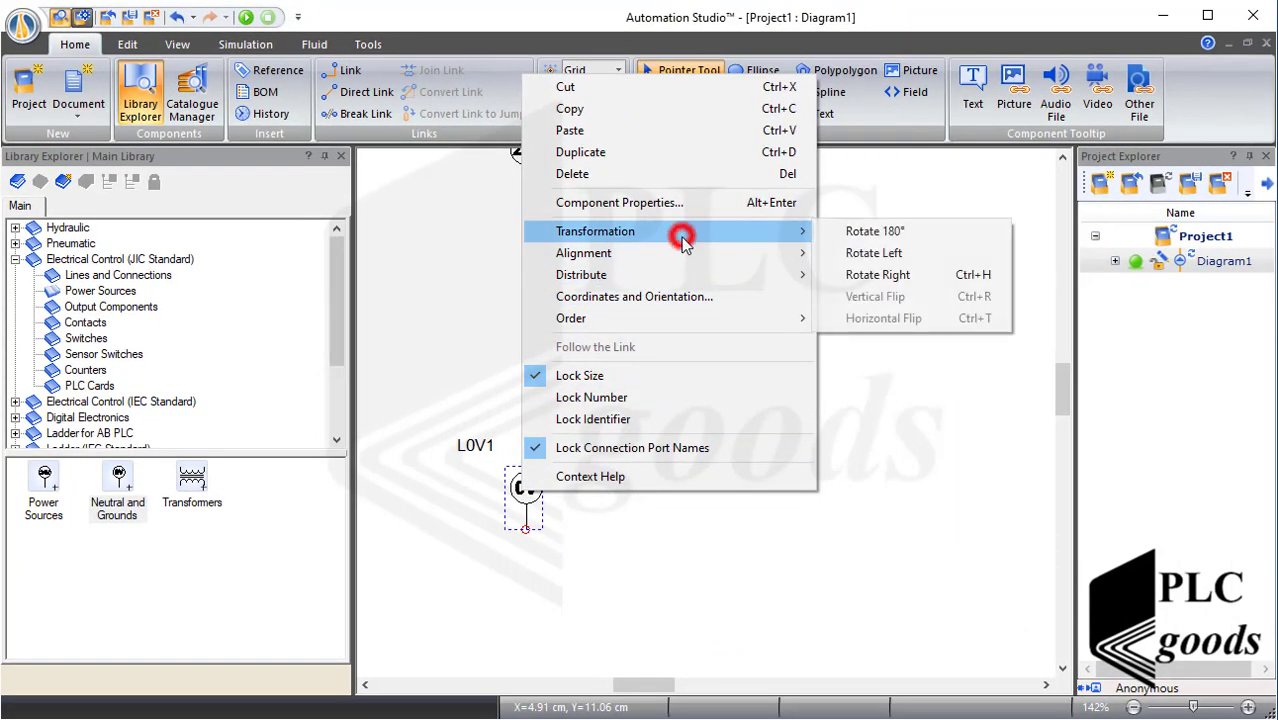
pyautogui.click(893, 234)
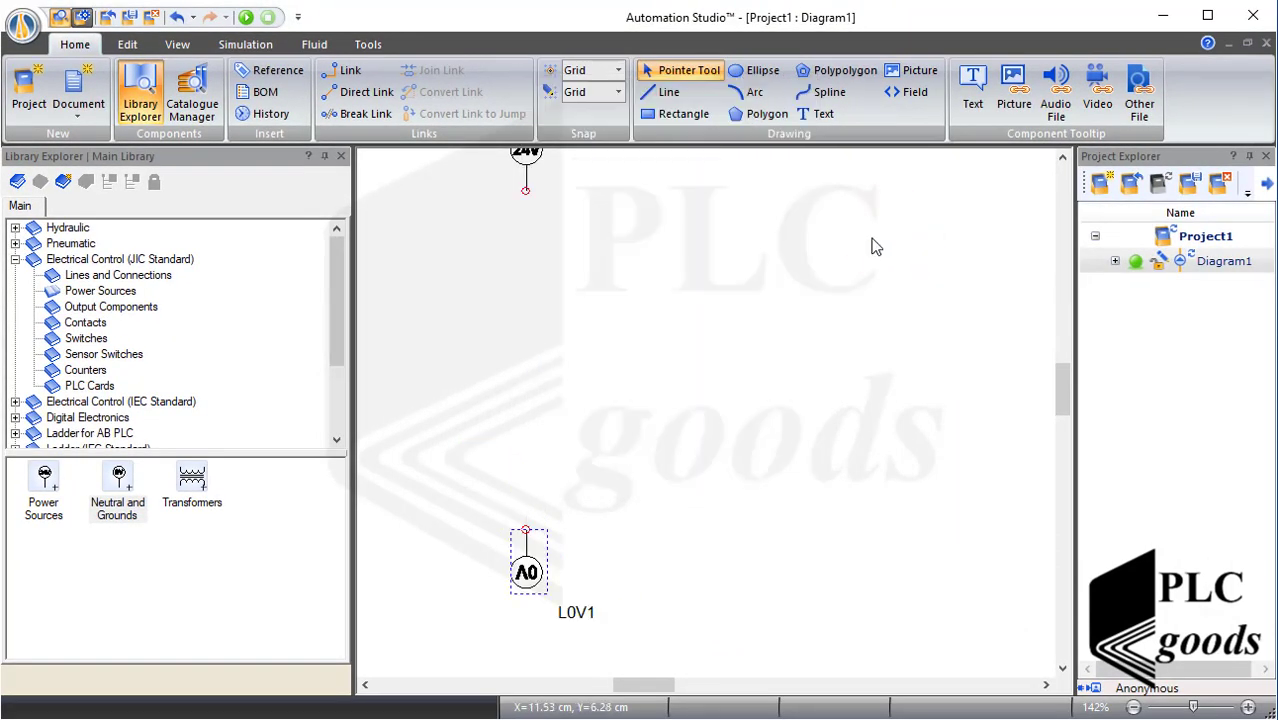
# Step: Place the Power Supply L1, L2 and L3 symbols in a row to the right of the 24V source
pyautogui.click(44, 478)
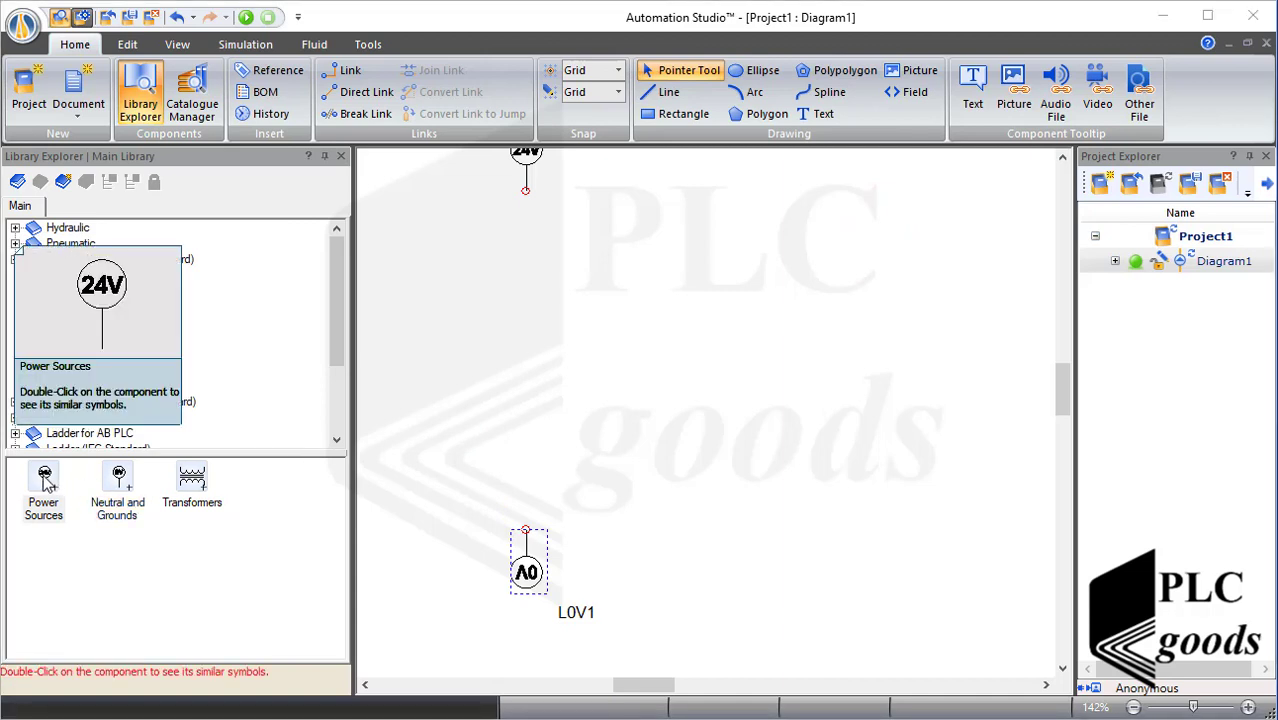
pyautogui.doubleClick(44, 480)
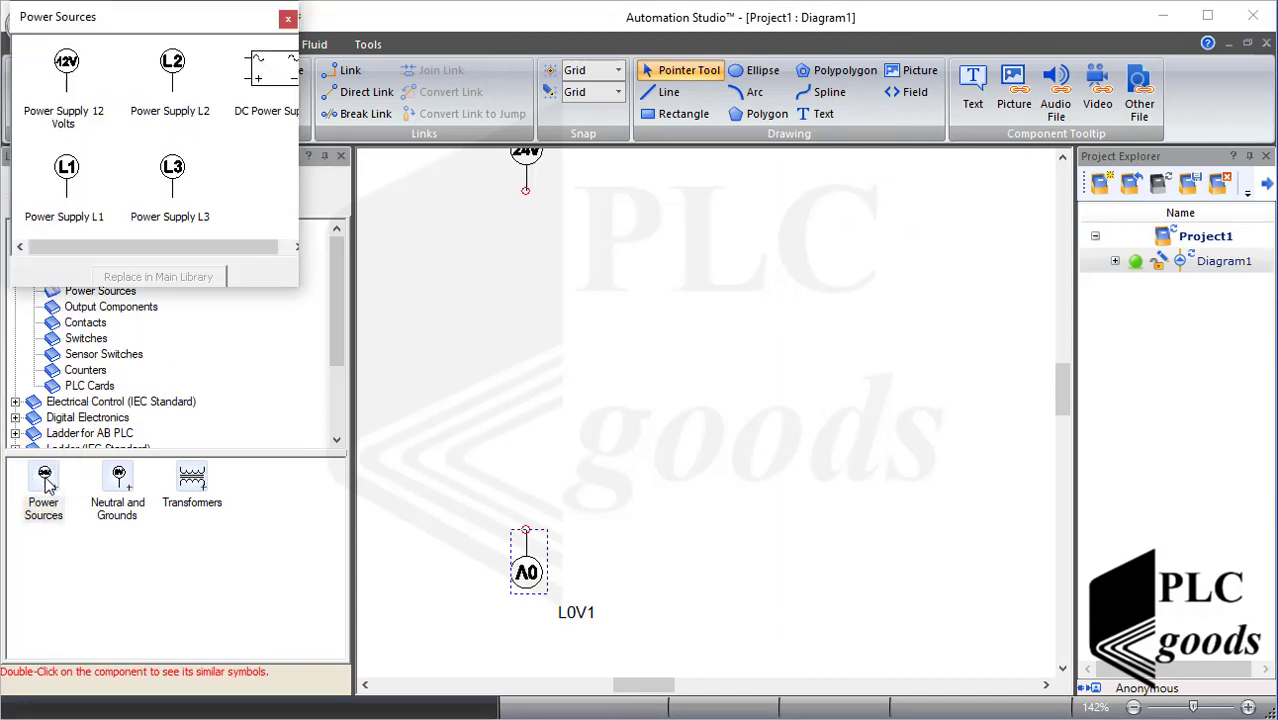
pyautogui.moveTo(66, 175); pyautogui.dragTo(836, 183)
pyautogui.moveTo(176, 78); pyautogui.dragTo(921, 218)
pyautogui.moveTo(172, 170); pyautogui.dragTo(978, 180)
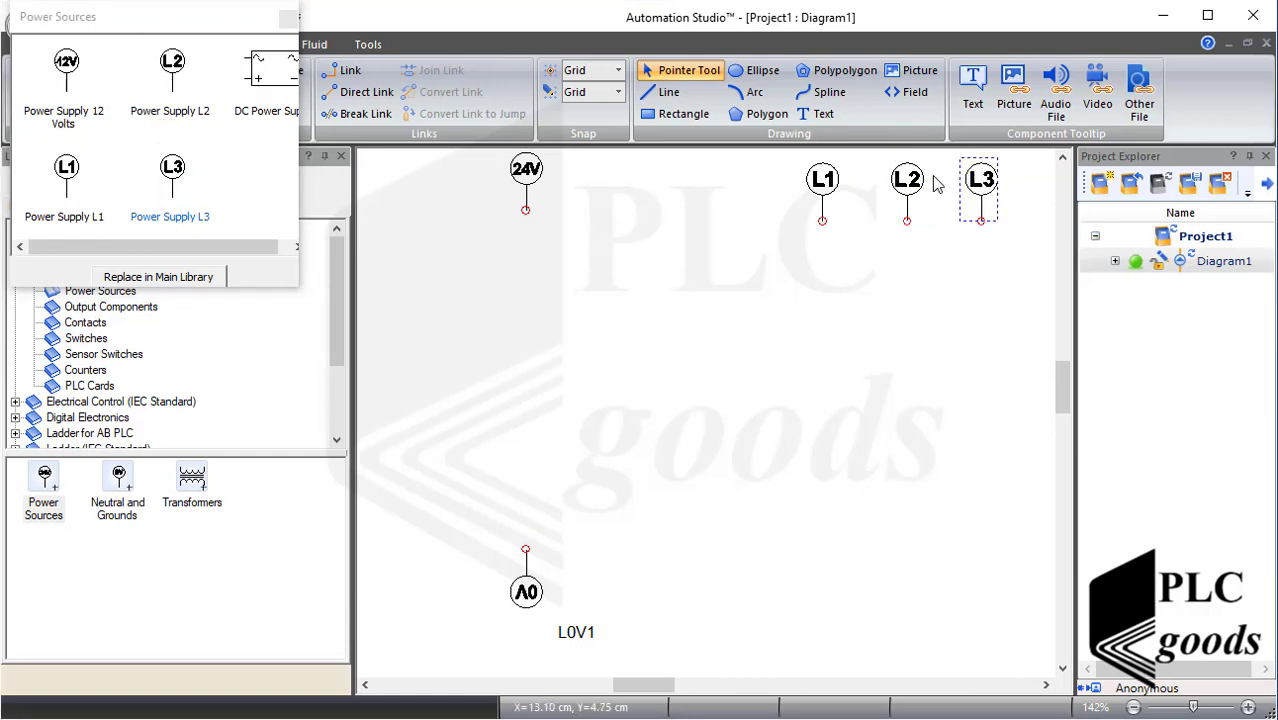
pyautogui.click(287, 20)
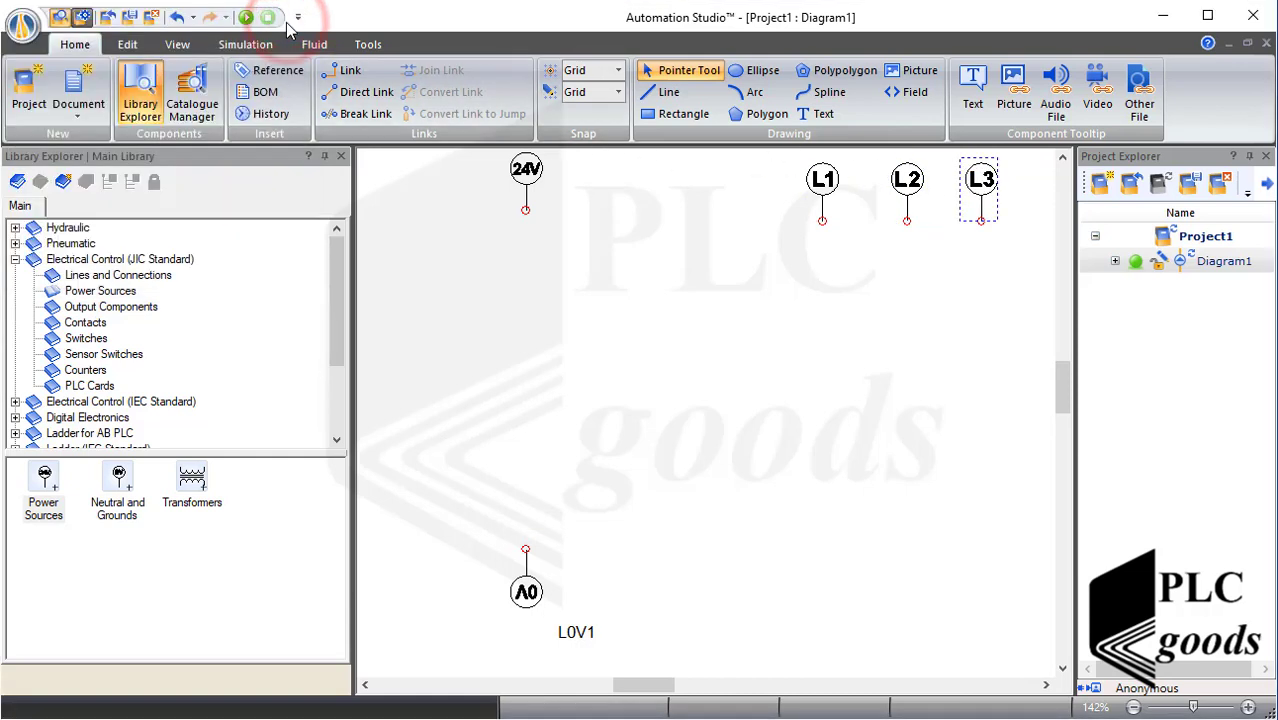
# Step: Place a JIC output coil with the alias "coil" just above the 0V neutral and rotate it right to stand vertically
pyautogui.click(95, 309)
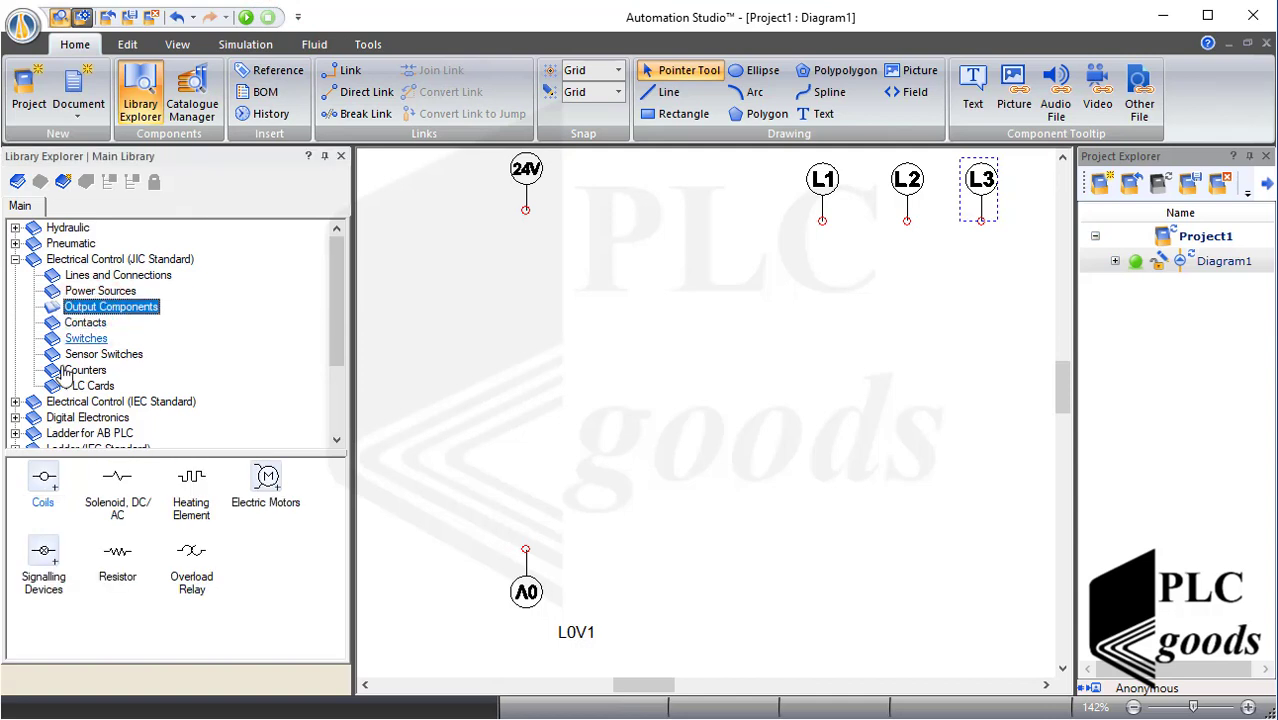
pyautogui.moveTo(50, 488); pyautogui.dragTo(530, 497)
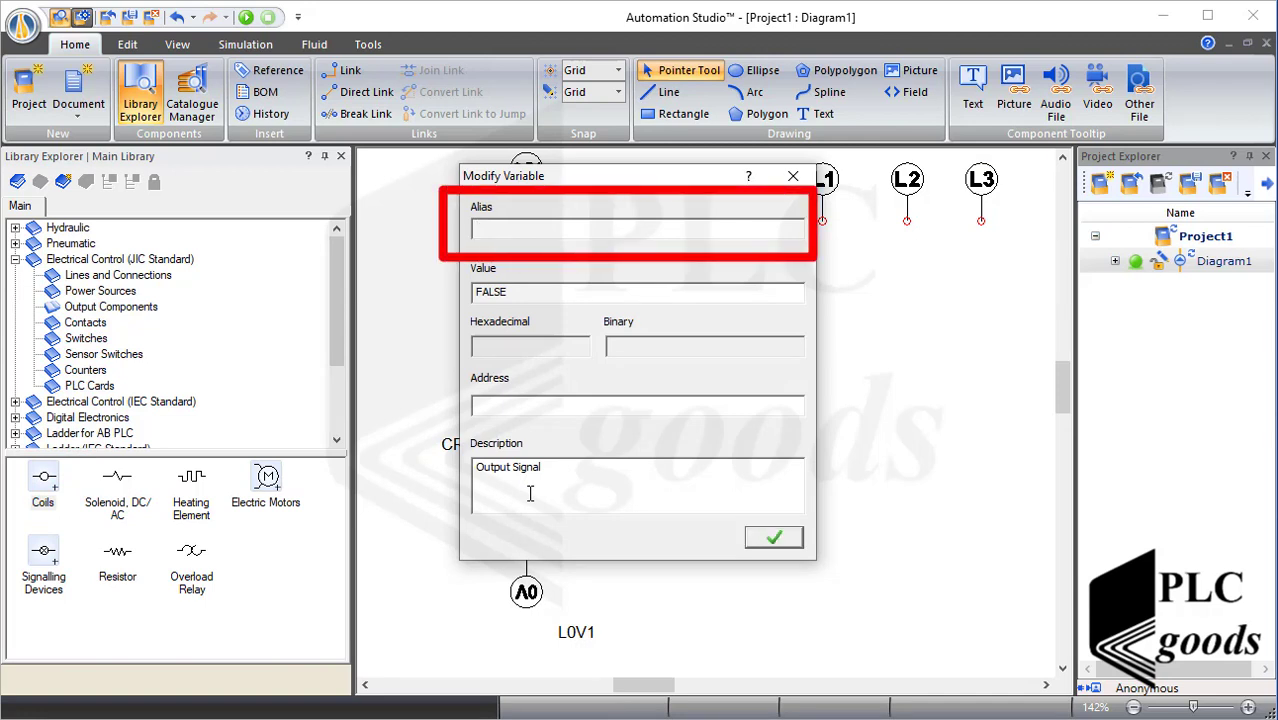
pyautogui.click(775, 538)
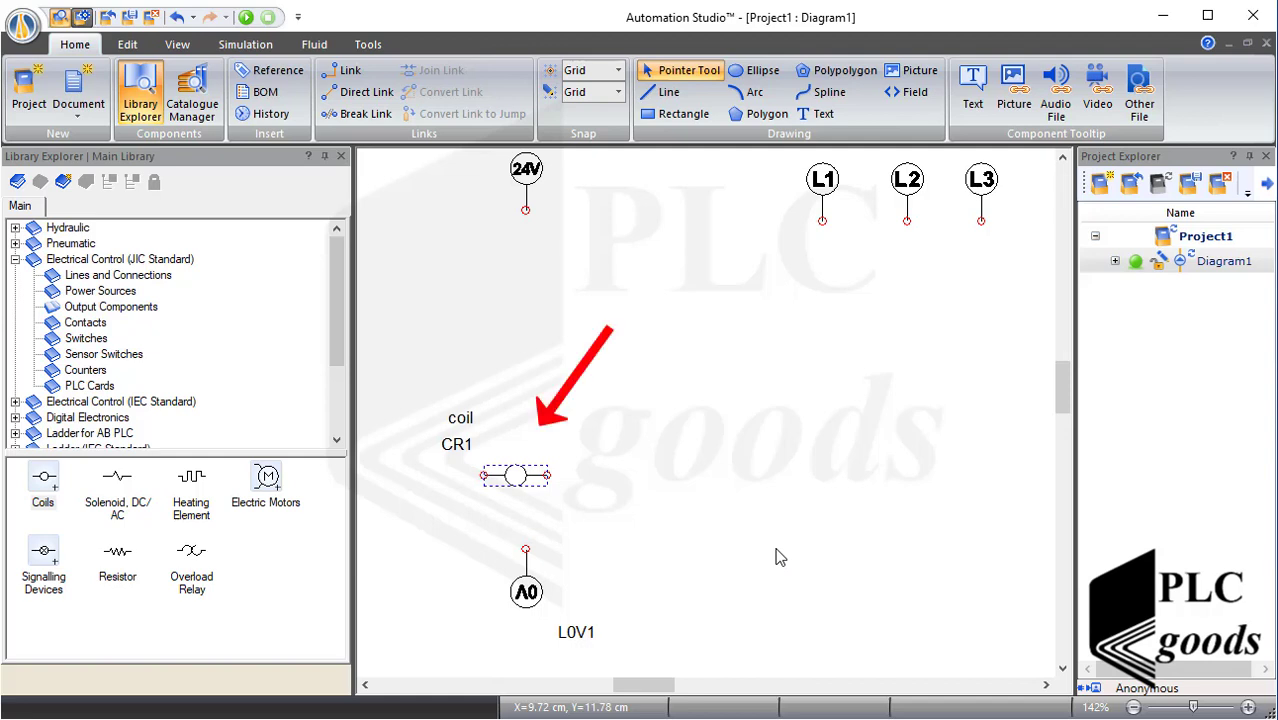
pyautogui.hotkey('ctrl', 'h')
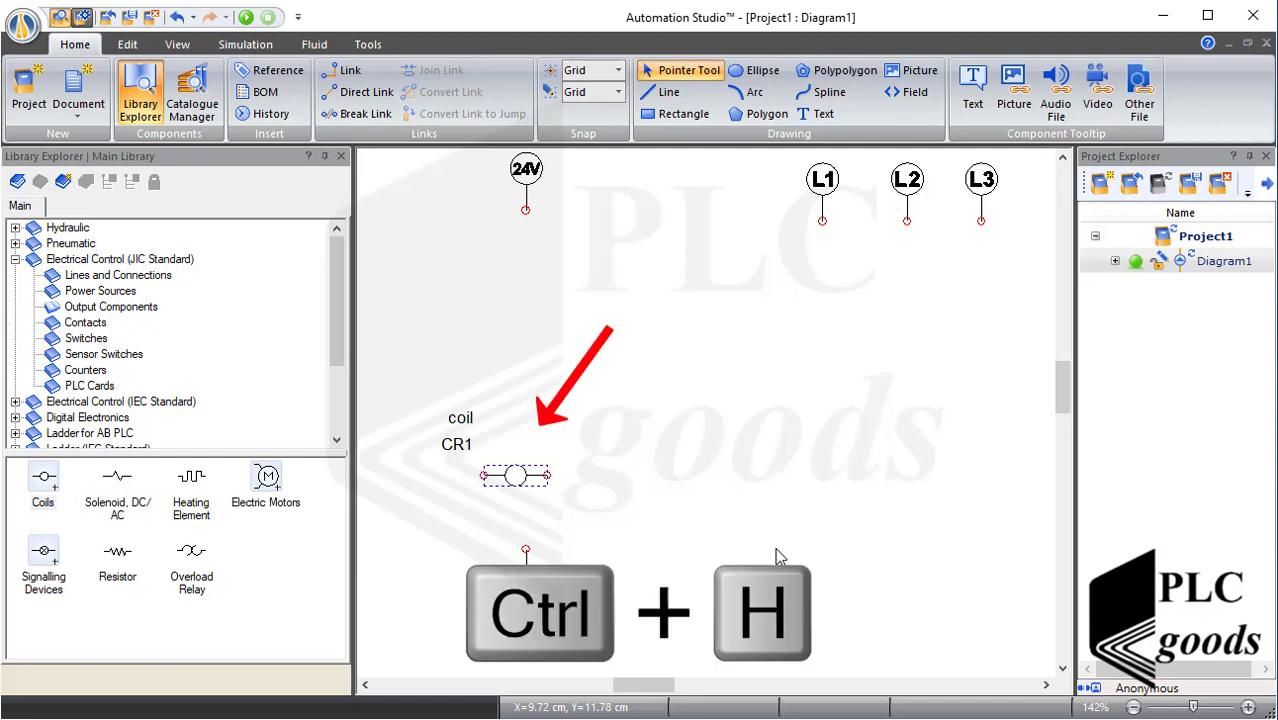
pyautogui.hotkey('ctrl', 'h')
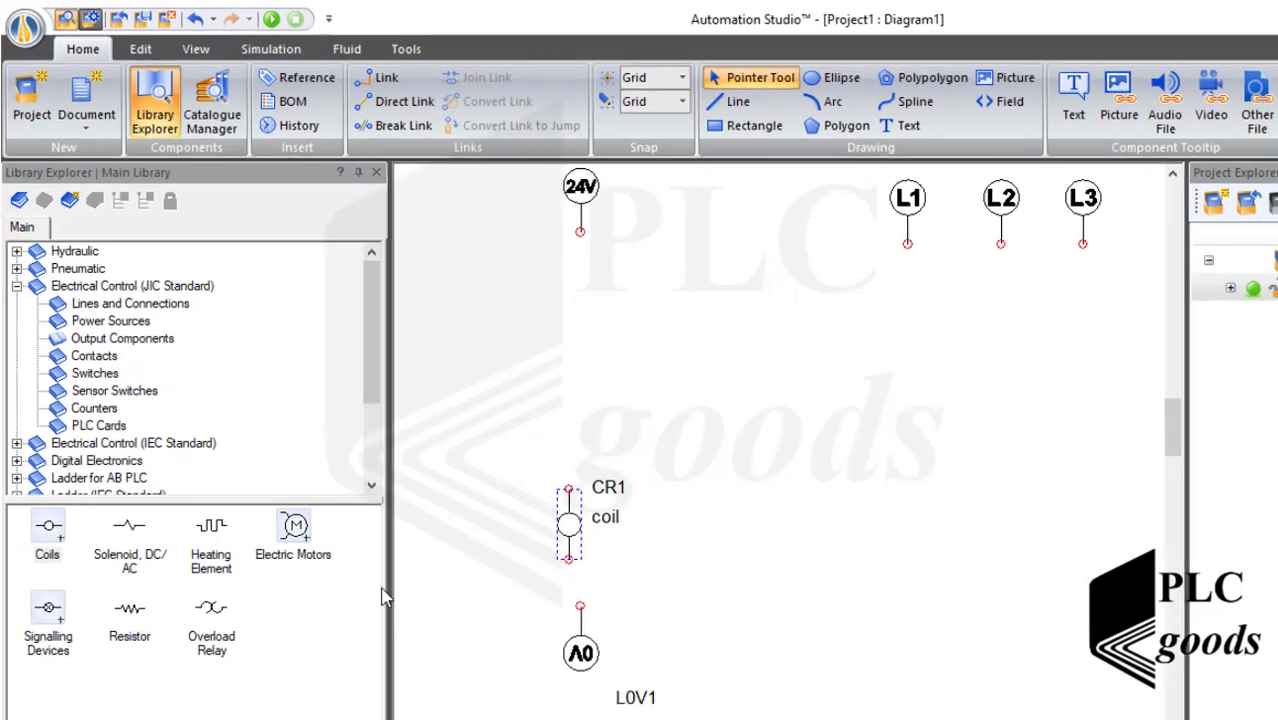
# Step: Place a Three-Phase Motor with the alias TPM below the L1, L2 and L3 supplies, rotated right so its ports face up
pyautogui.moveTo(316, 585)
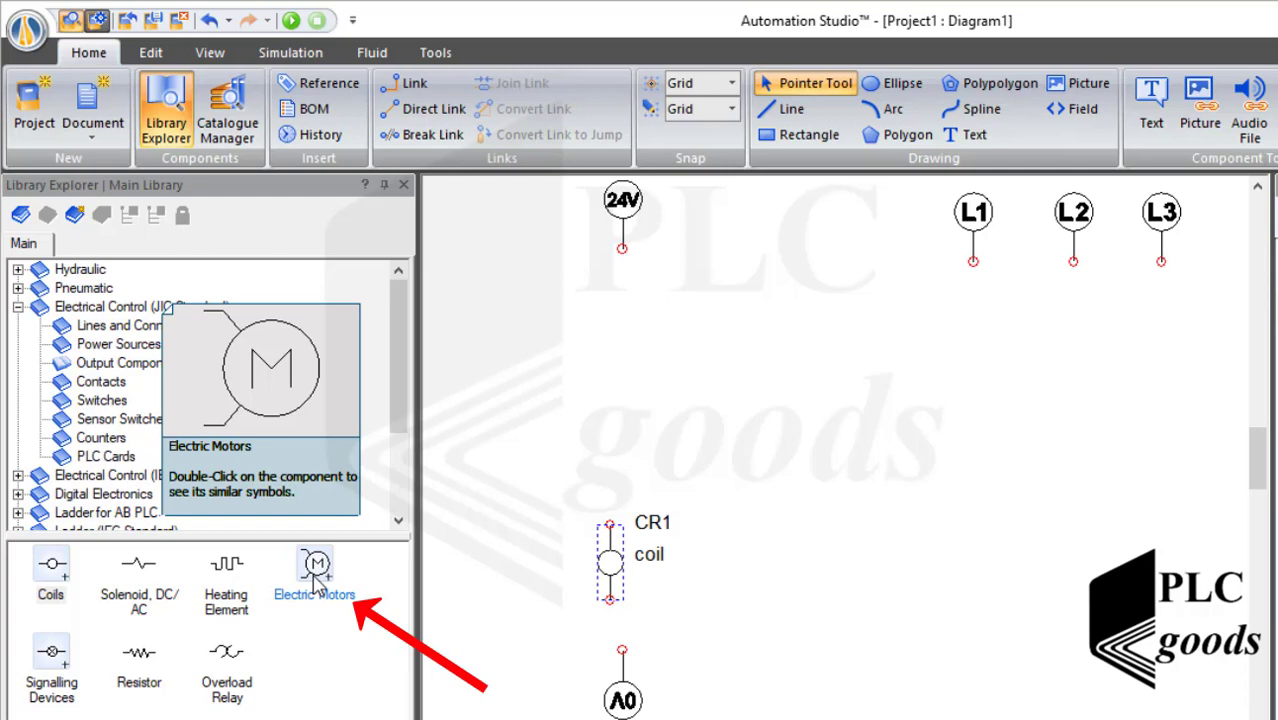
pyautogui.doubleClick(316, 585)
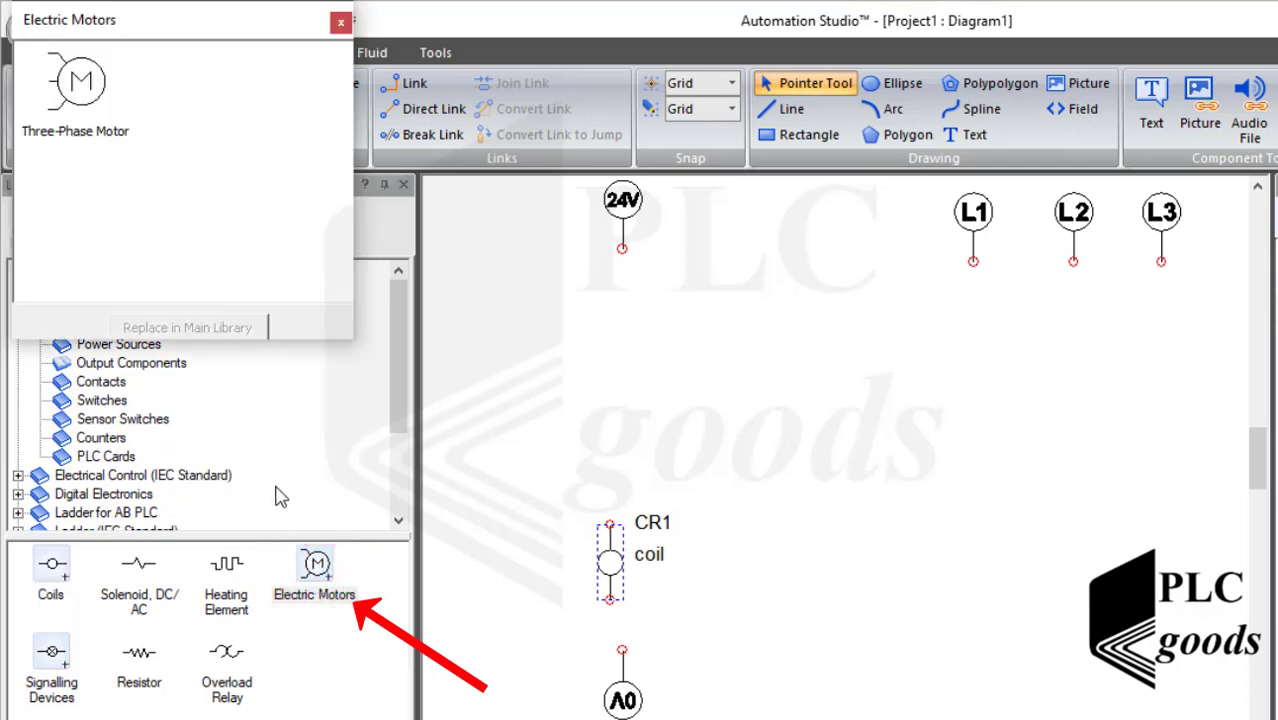
pyautogui.moveTo(82, 88); pyautogui.dragTo(1062, 650)
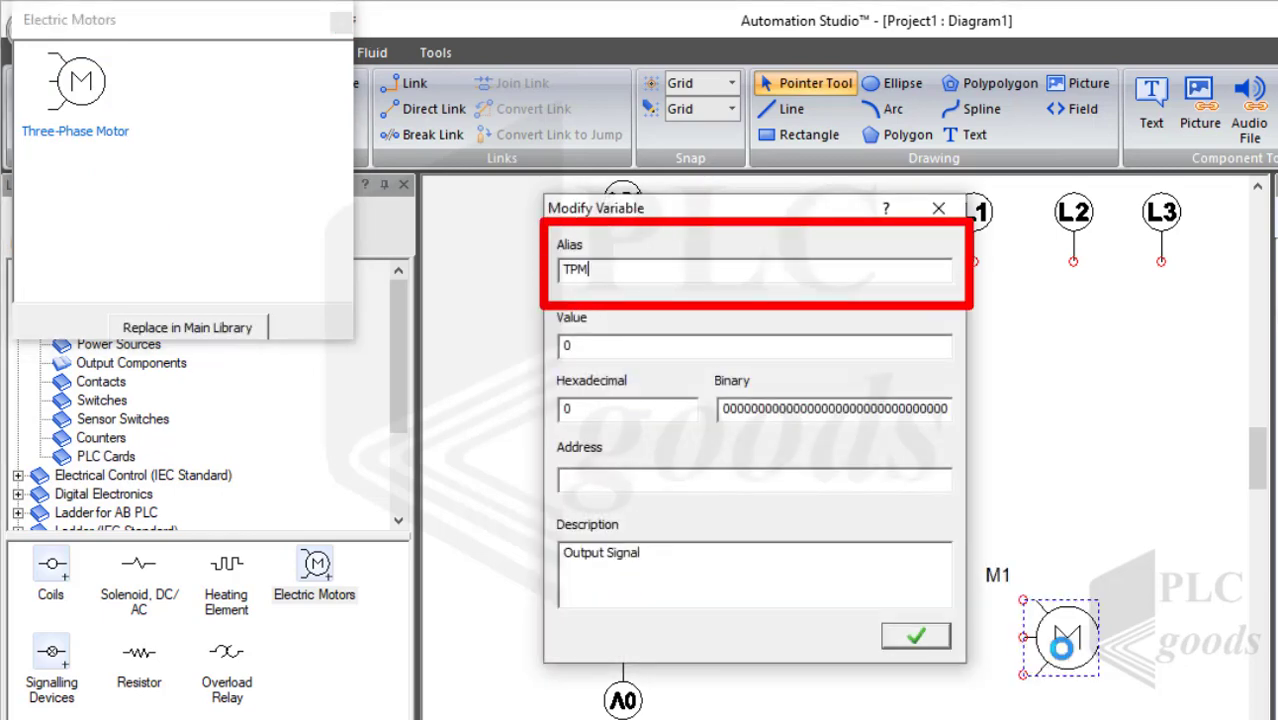
pyautogui.click(918, 640)
pyautogui.hotkey('ctrl', 'h')
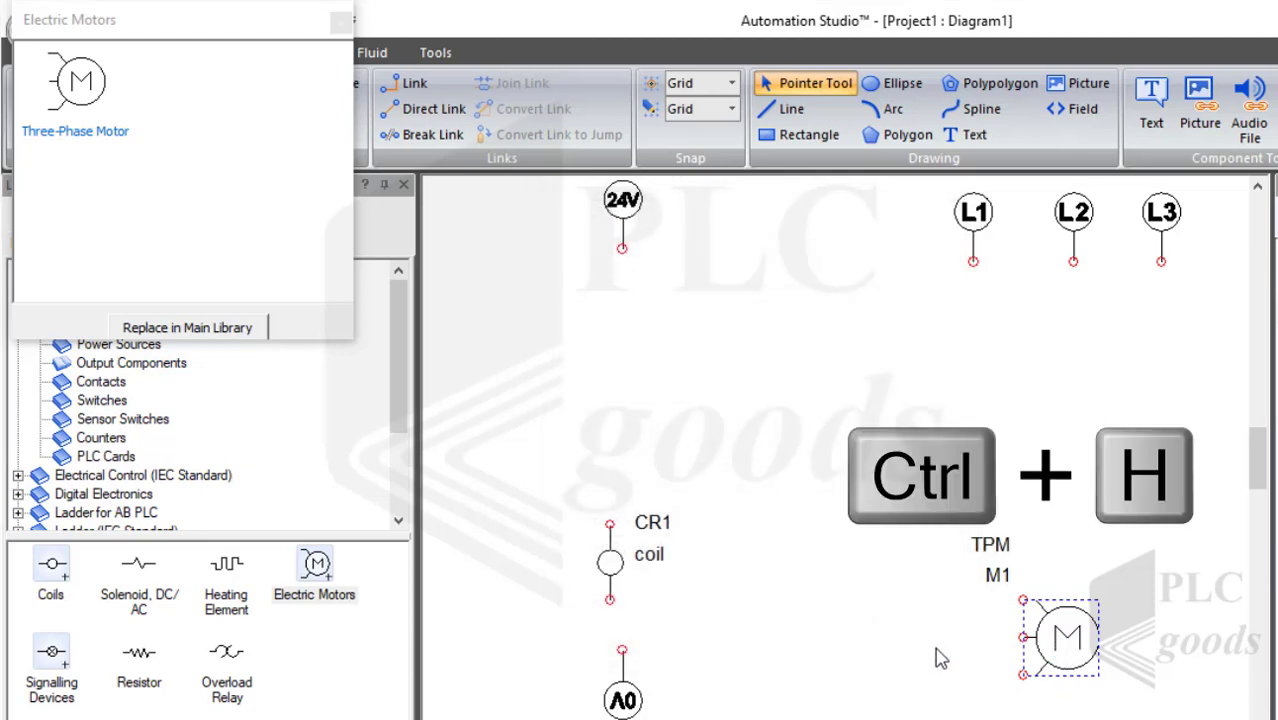
pyautogui.hotkey('ctrl', 'h')
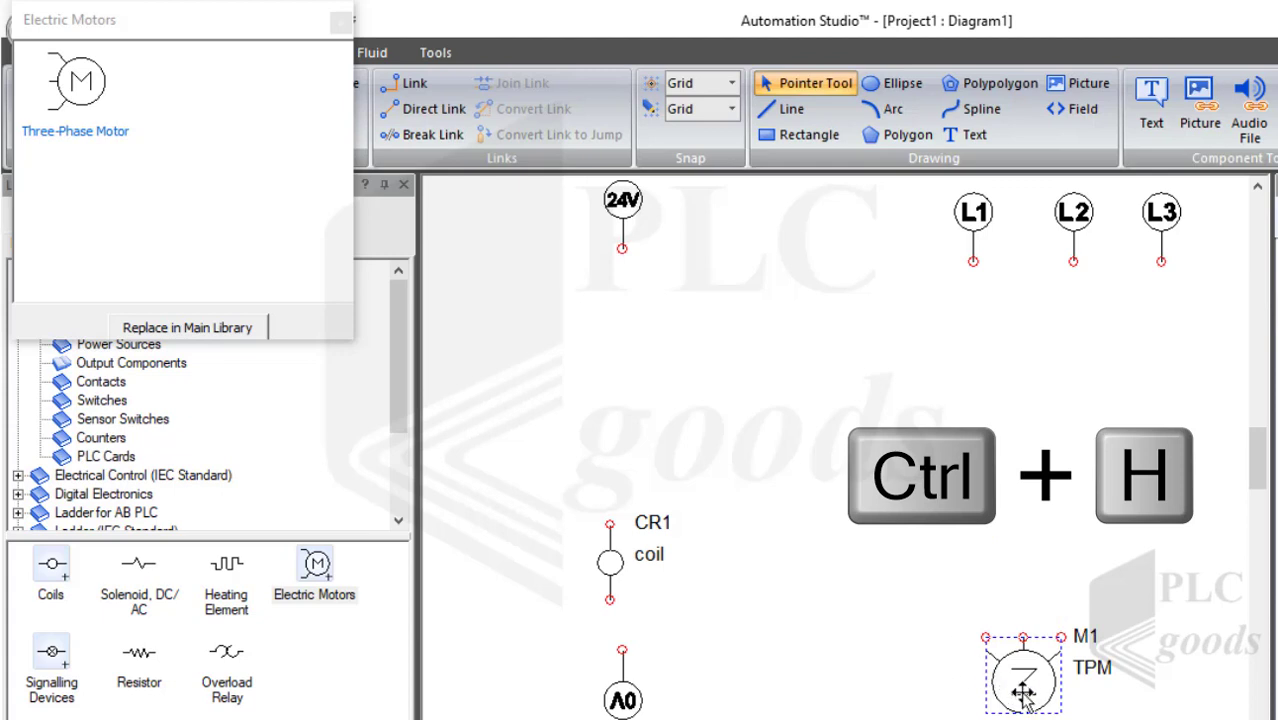
pyautogui.moveTo(1023, 699); pyautogui.dragTo(1060, 702)
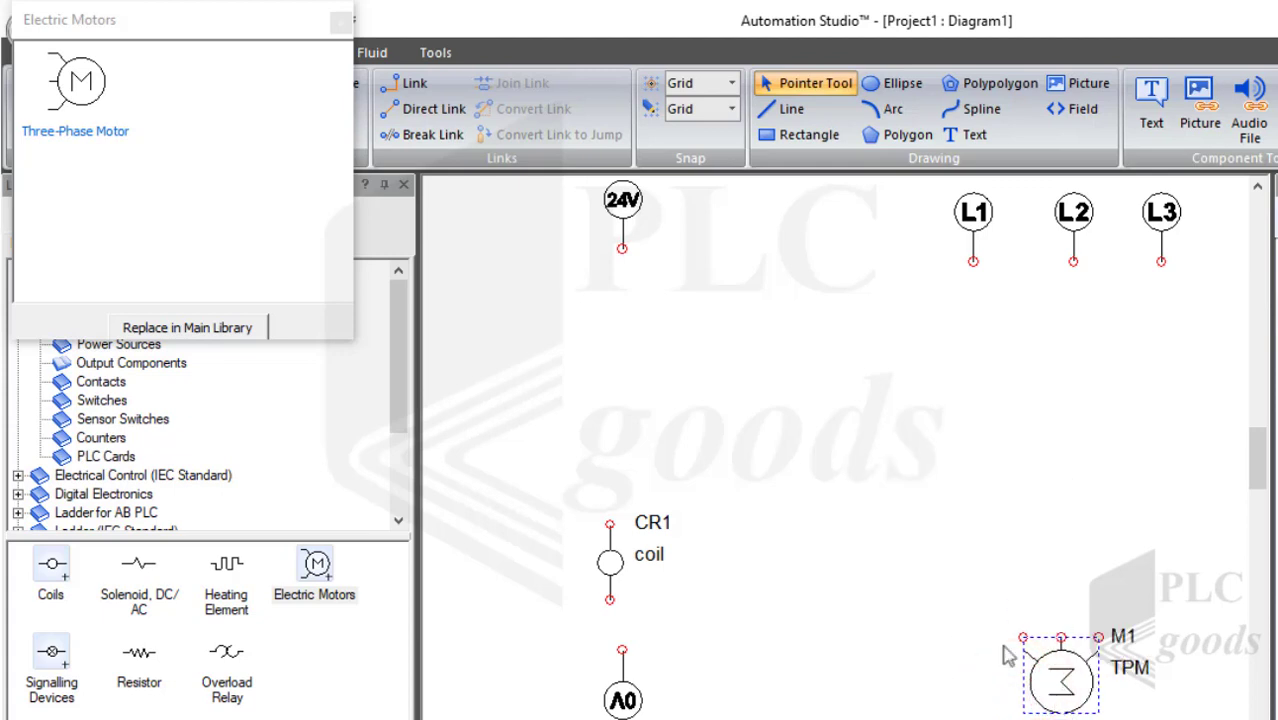
pyautogui.click(340, 21)
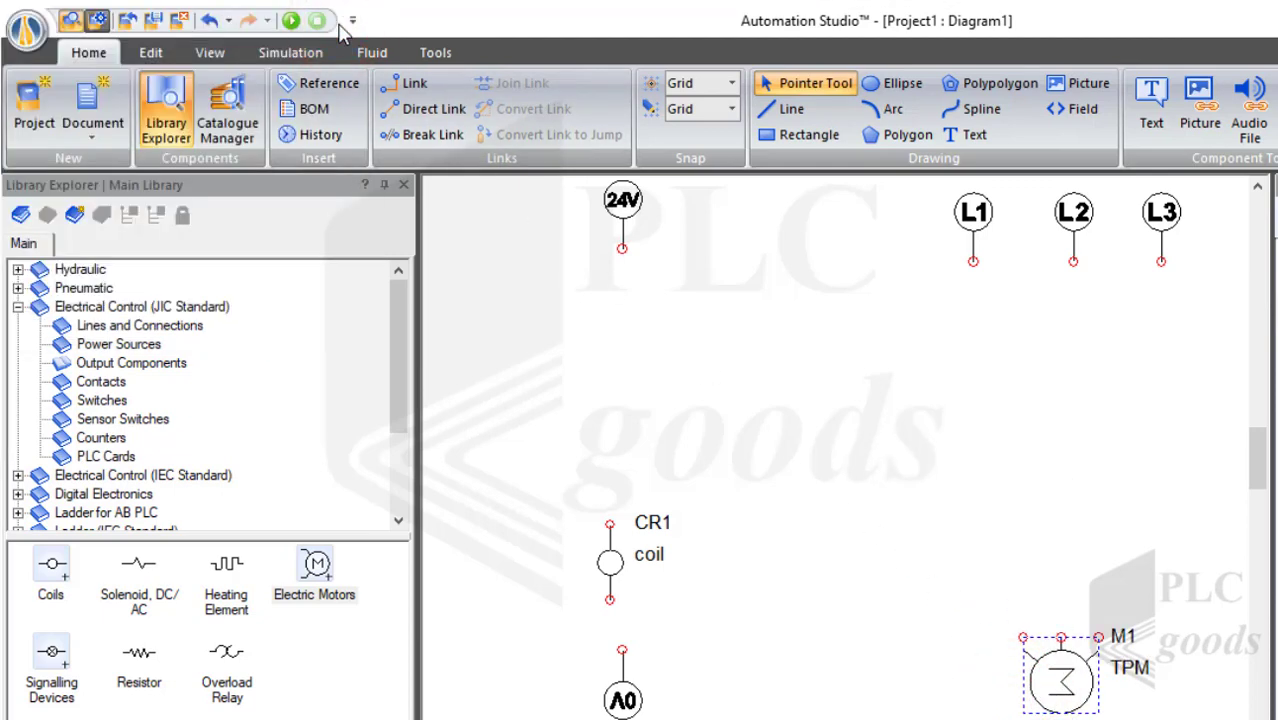
# Step: Place a Normally Closed Toggle Switch between the 24V source and the coil without giving it an alias
pyautogui.click(102, 402)
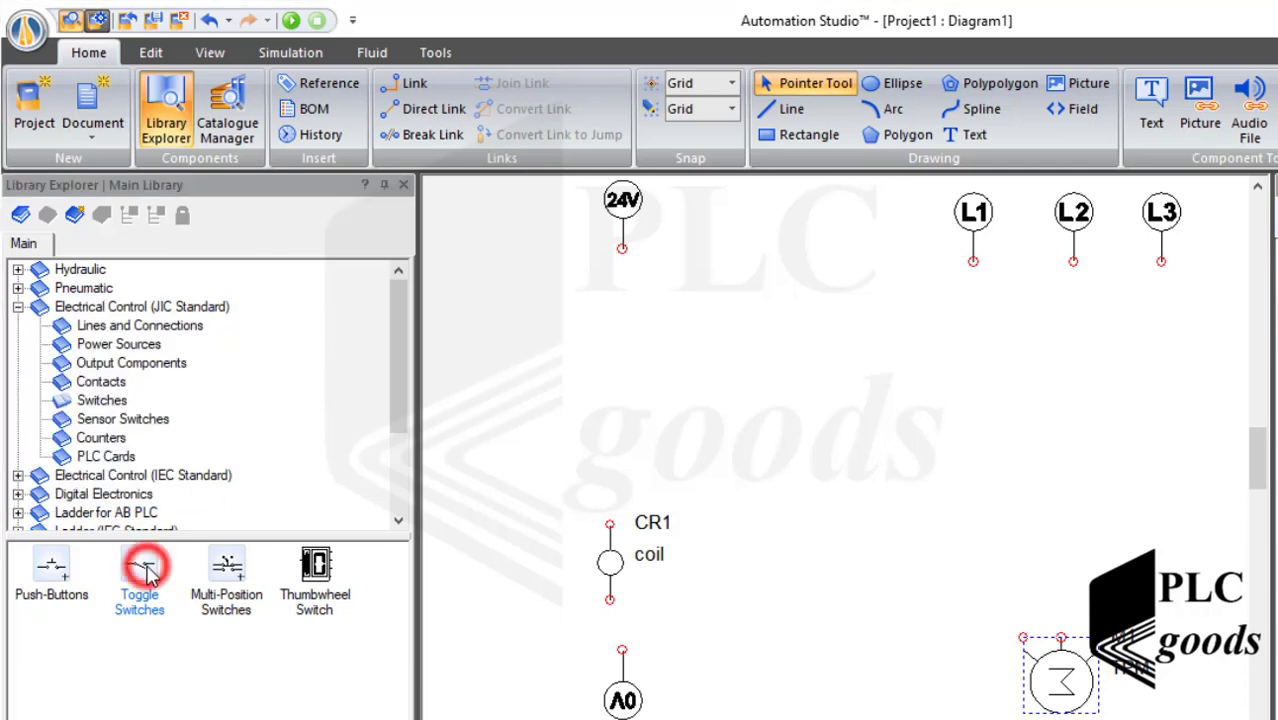
pyautogui.click(147, 572)
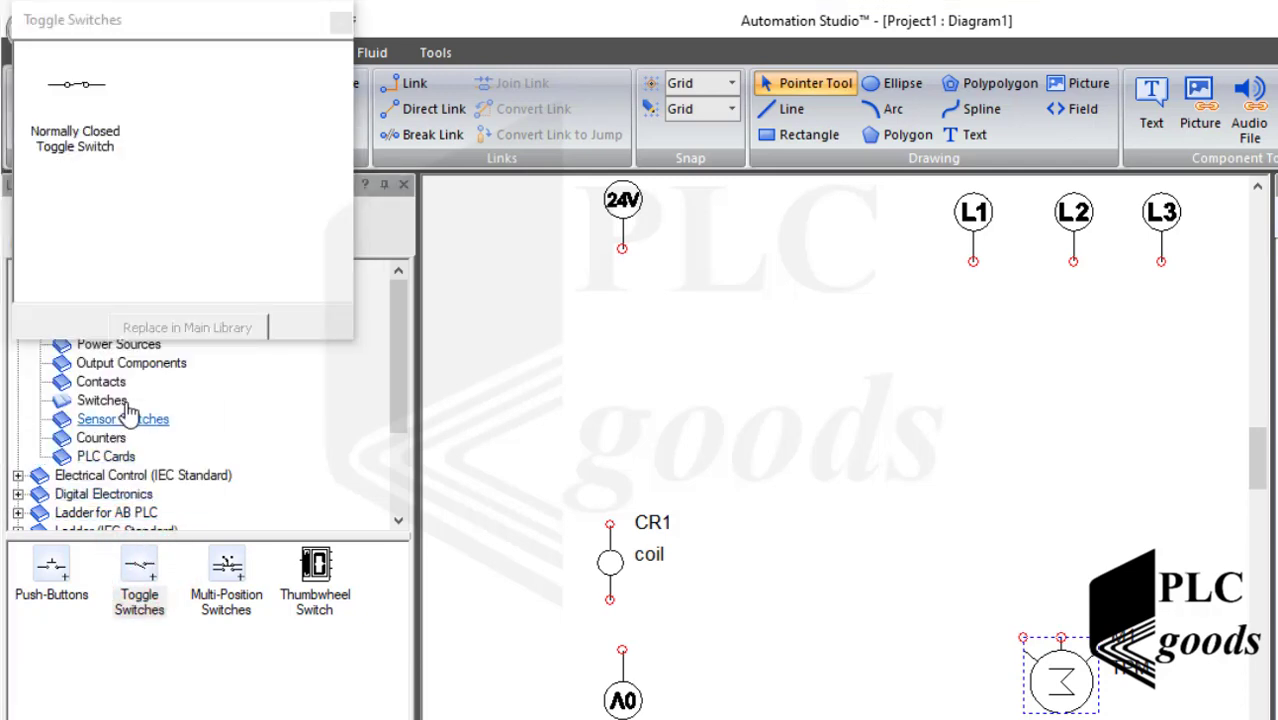
pyautogui.moveTo(76, 88); pyautogui.dragTo(613, 365)
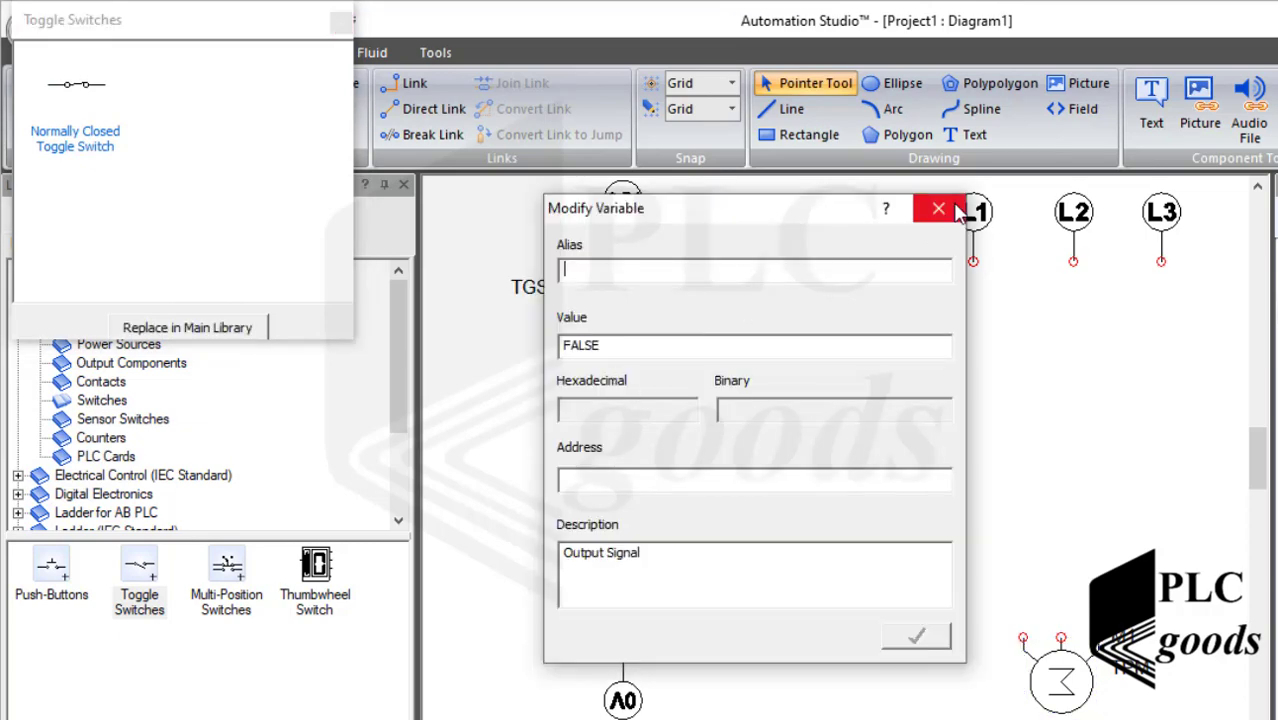
pyautogui.click(955, 208)
pyautogui.click(341, 21)
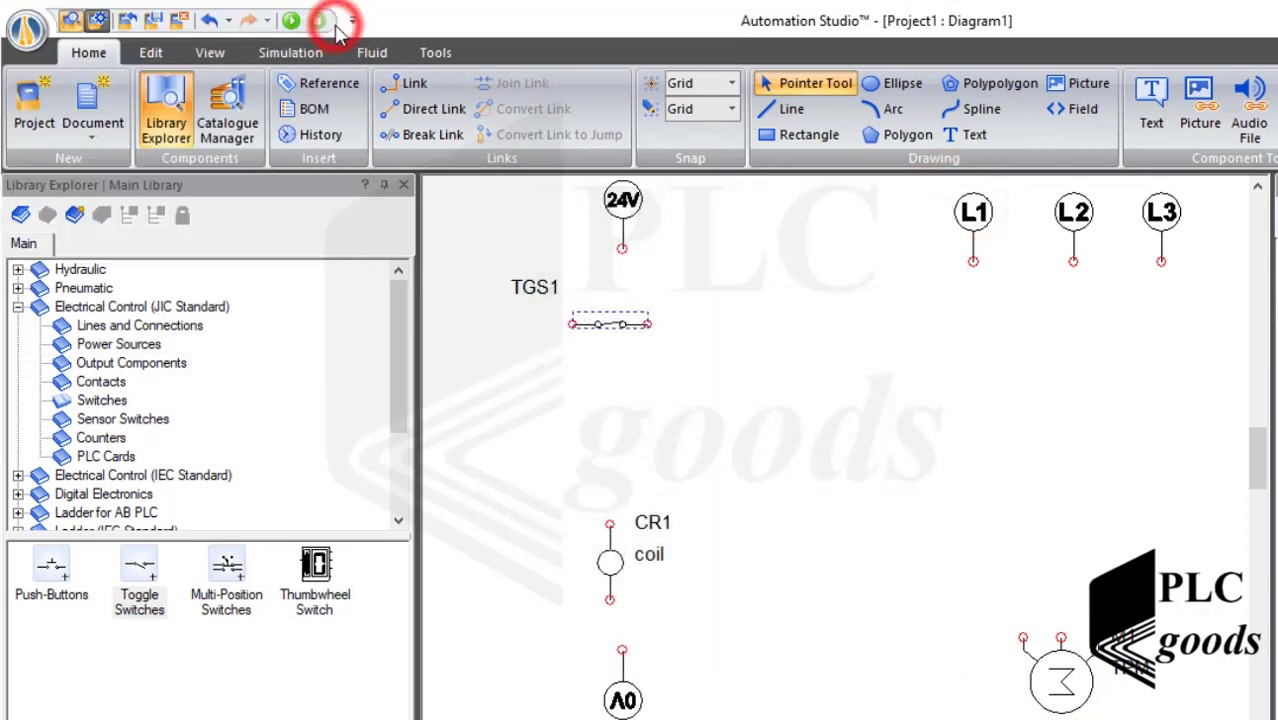
# Step: Place a Momentary Push-Button from HMI and Control Panels in the middle of the diagram with the alias Start
pyautogui.click(116, 346)
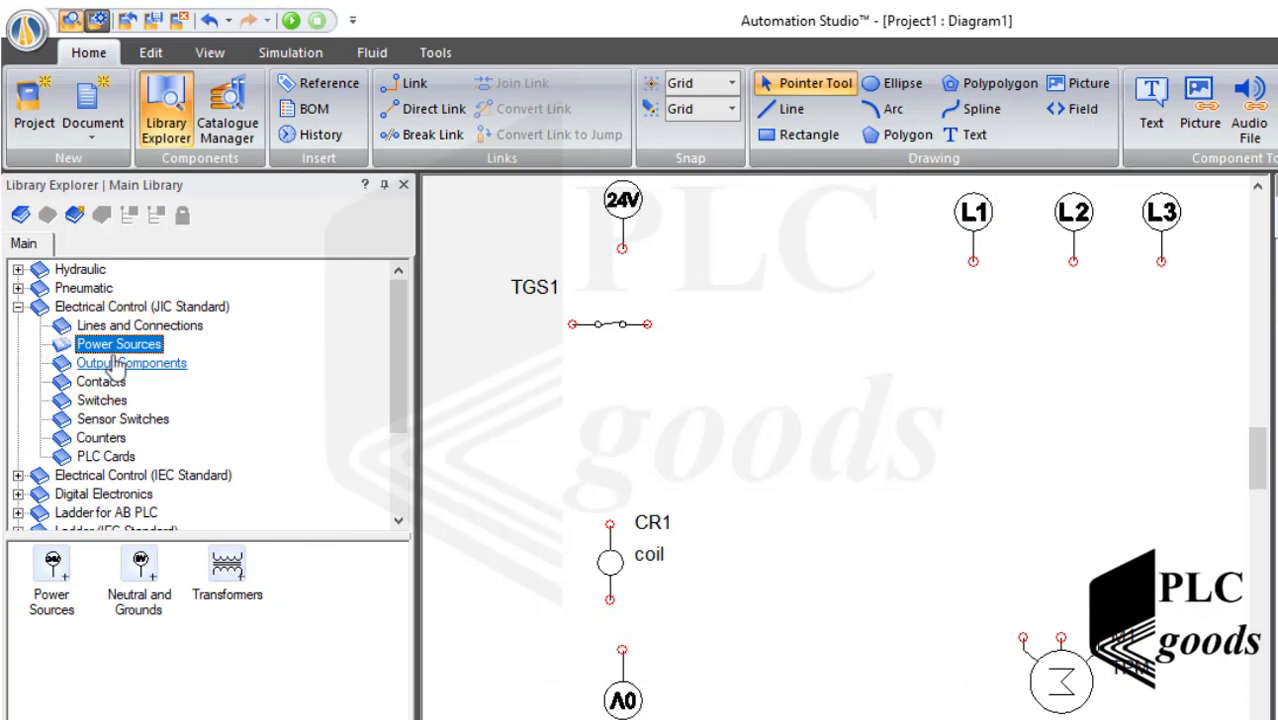
pyautogui.click(118, 365)
pyautogui.moveTo(396, 414); pyautogui.dragTo(396, 510)
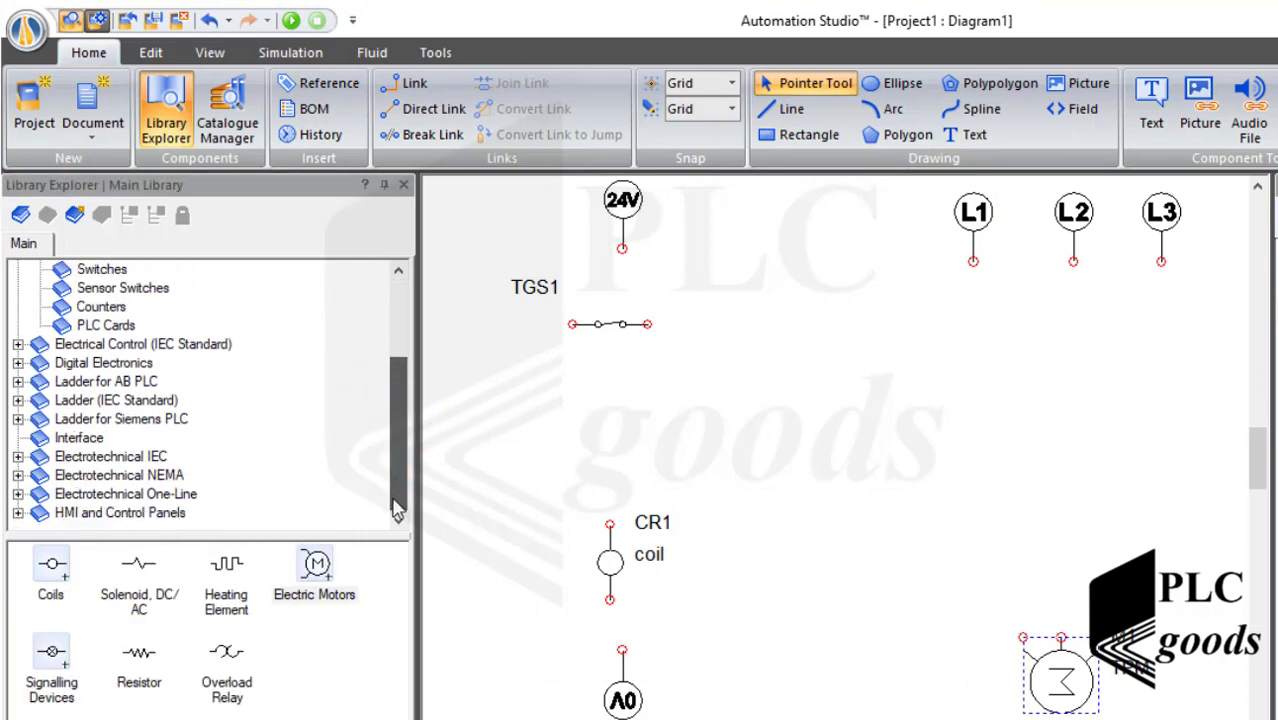
pyautogui.click(93, 515)
pyautogui.moveTo(51, 568); pyautogui.dragTo(826, 586)
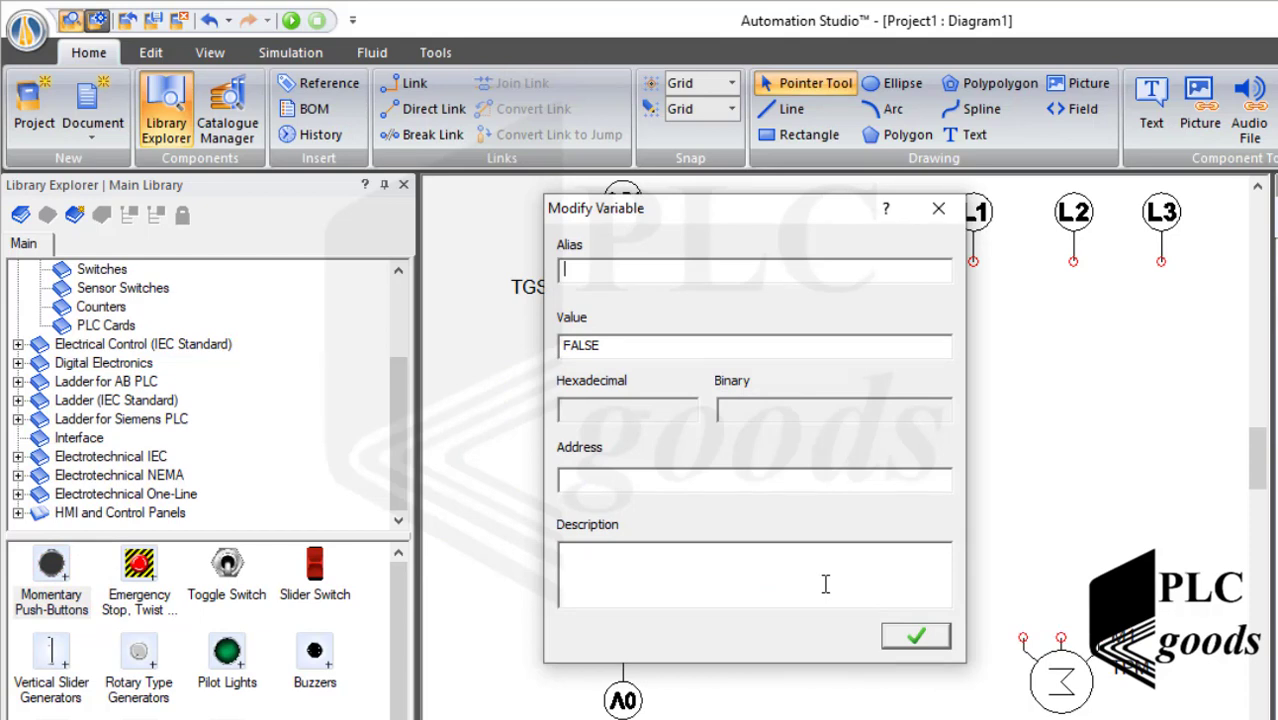
pyautogui.write('Start')
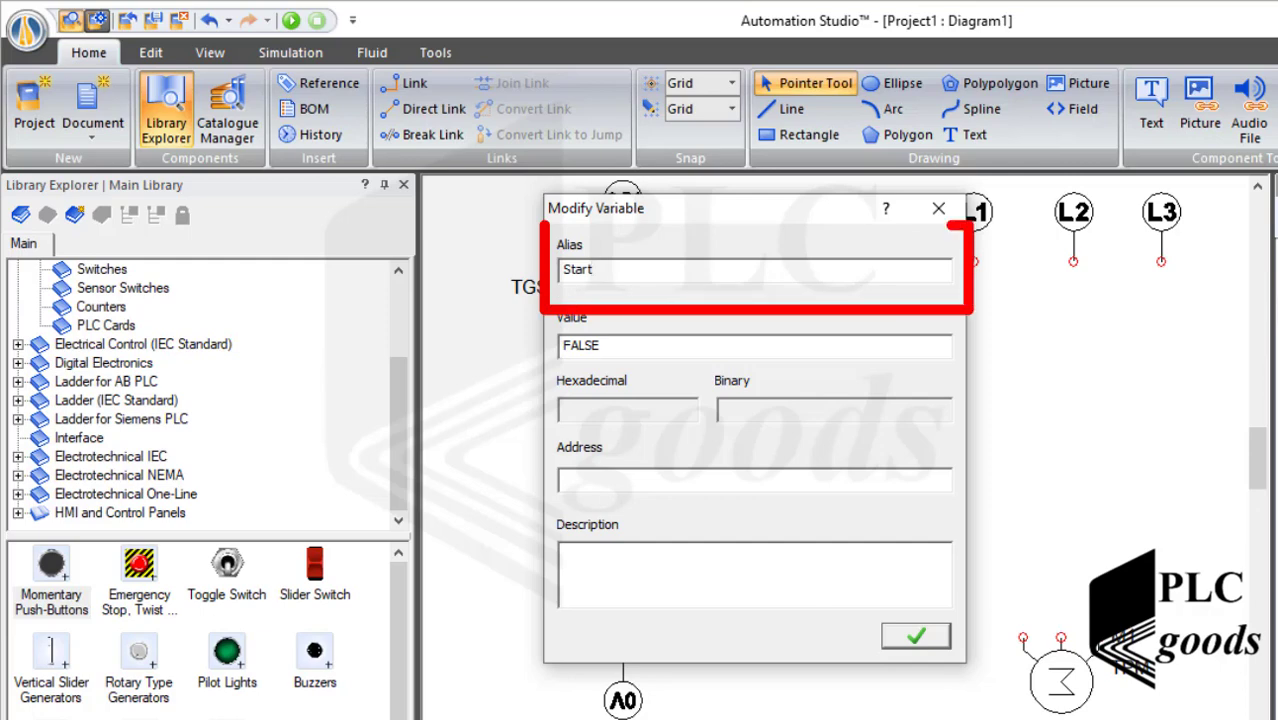
pyautogui.click(897, 638)
# Step: Unlock the Start push-button's size, shrink it to about half its width and move it below the 0V neutral
pyautogui.rightClick(864, 537)
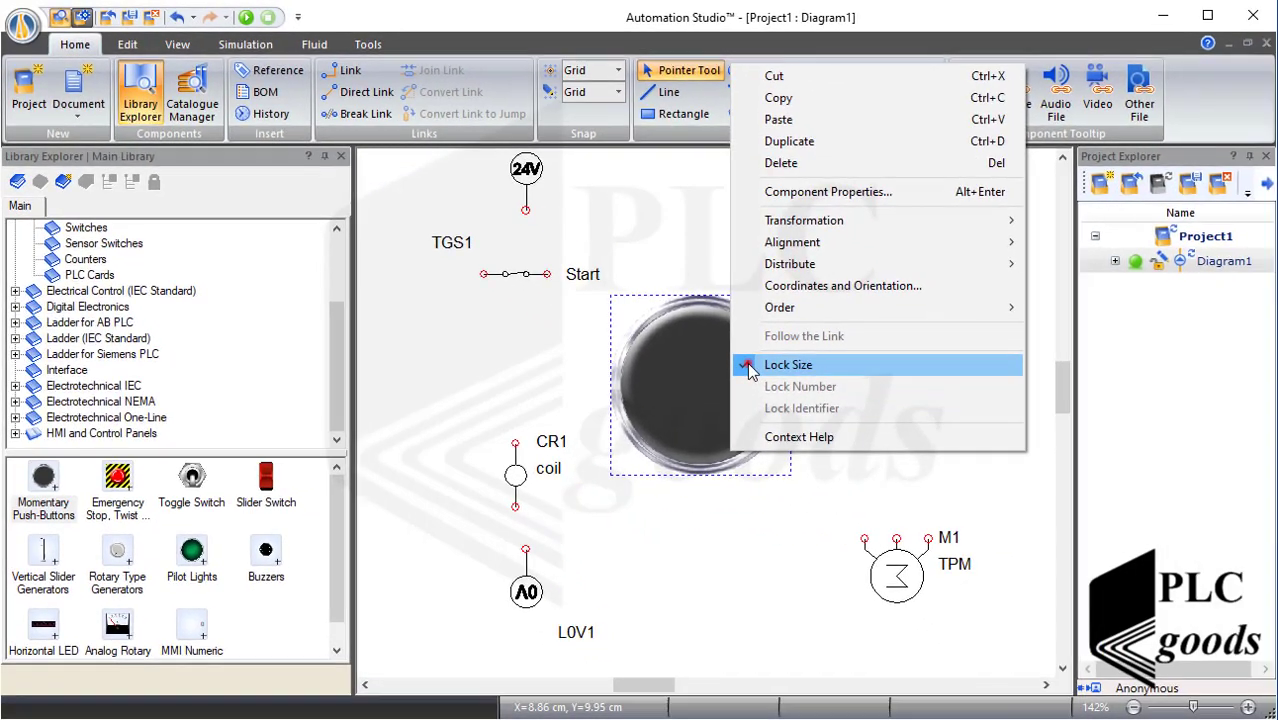
pyautogui.click(886, 444)
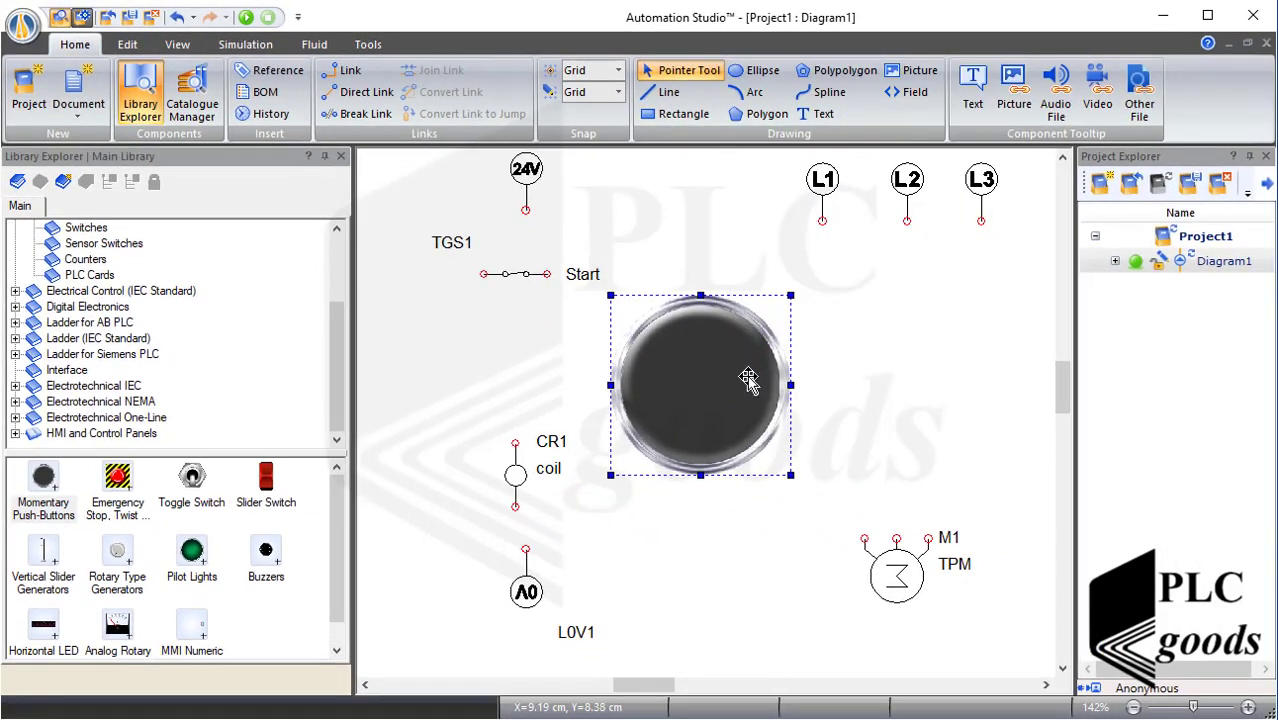
pyautogui.moveTo(790, 475); pyautogui.dragTo(670, 350)
pyautogui.scroll(-1, 672, 310)
pyautogui.moveTo(660, 305); pyautogui.dragTo(570, 650)
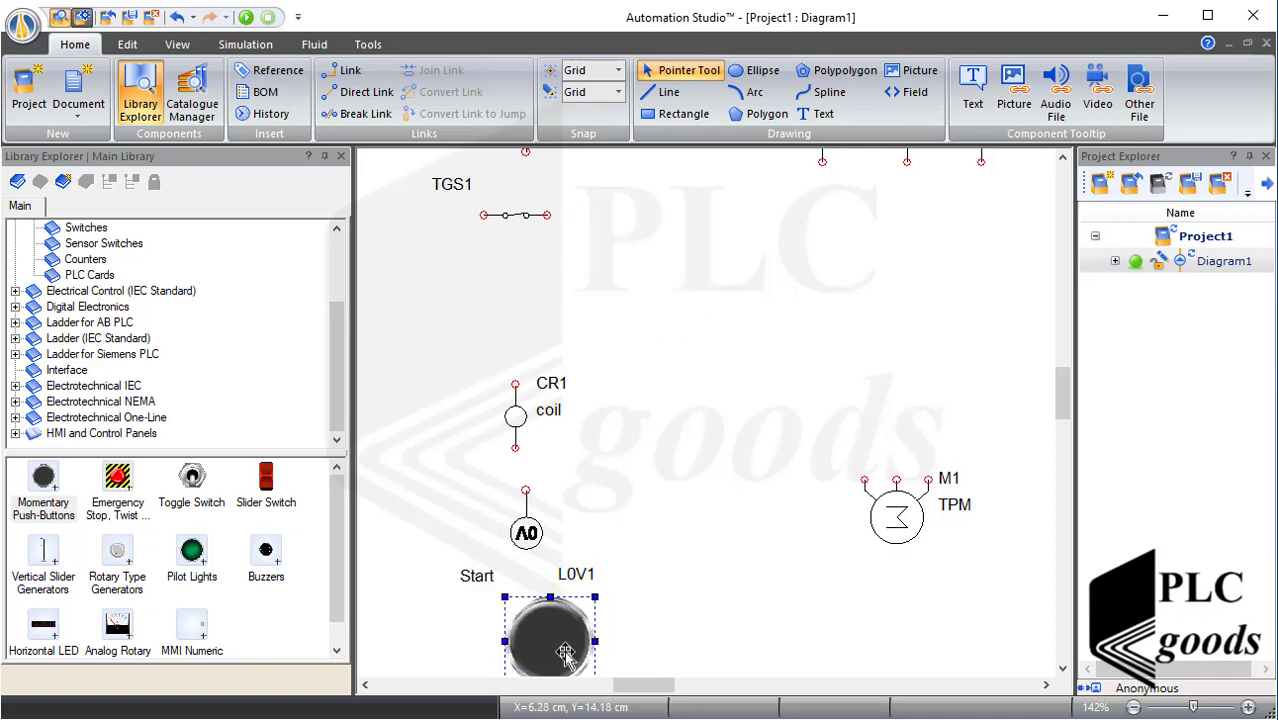
pyautogui.scroll(-1, 577, 600)
pyautogui.moveTo(577, 583)
pyautogui.mouseDown()
pyautogui.moveTo(572, 596)
pyautogui.moveTo(581, 588)
pyautogui.mouseUp()
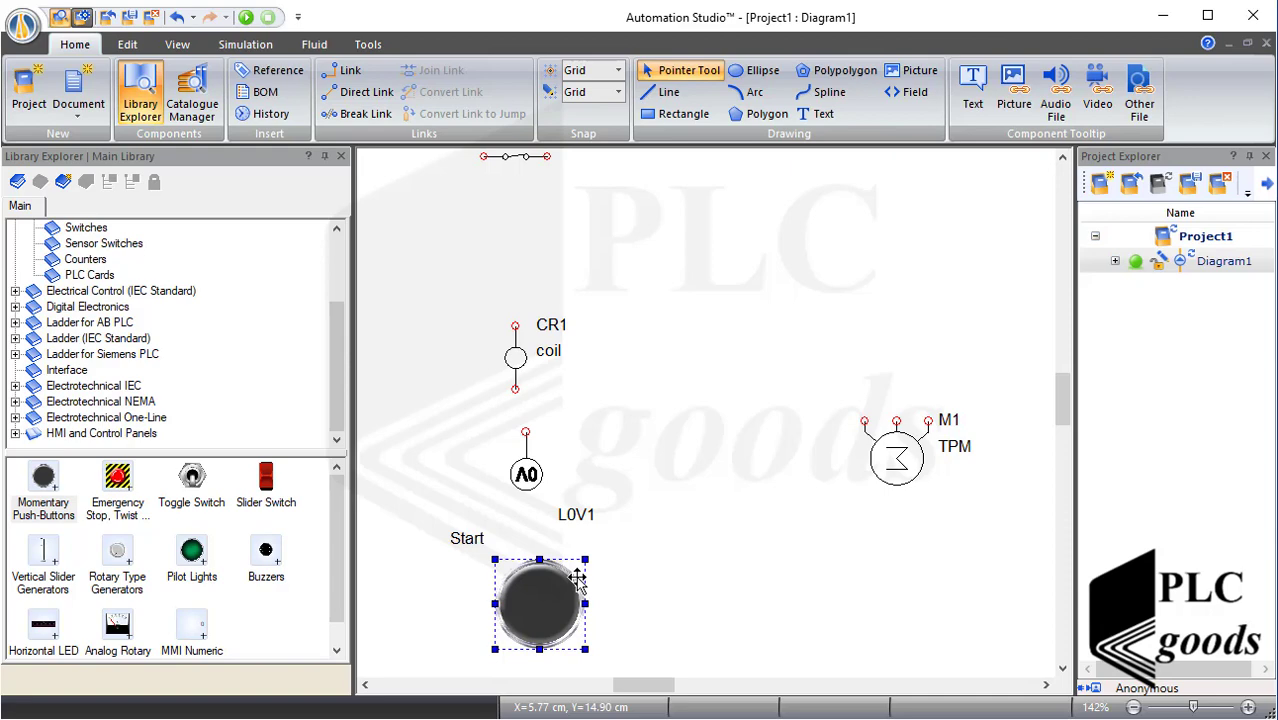
# Step: Set the Start push-button's Component Color to Green in its component properties
pyautogui.doubleClick(562, 590)
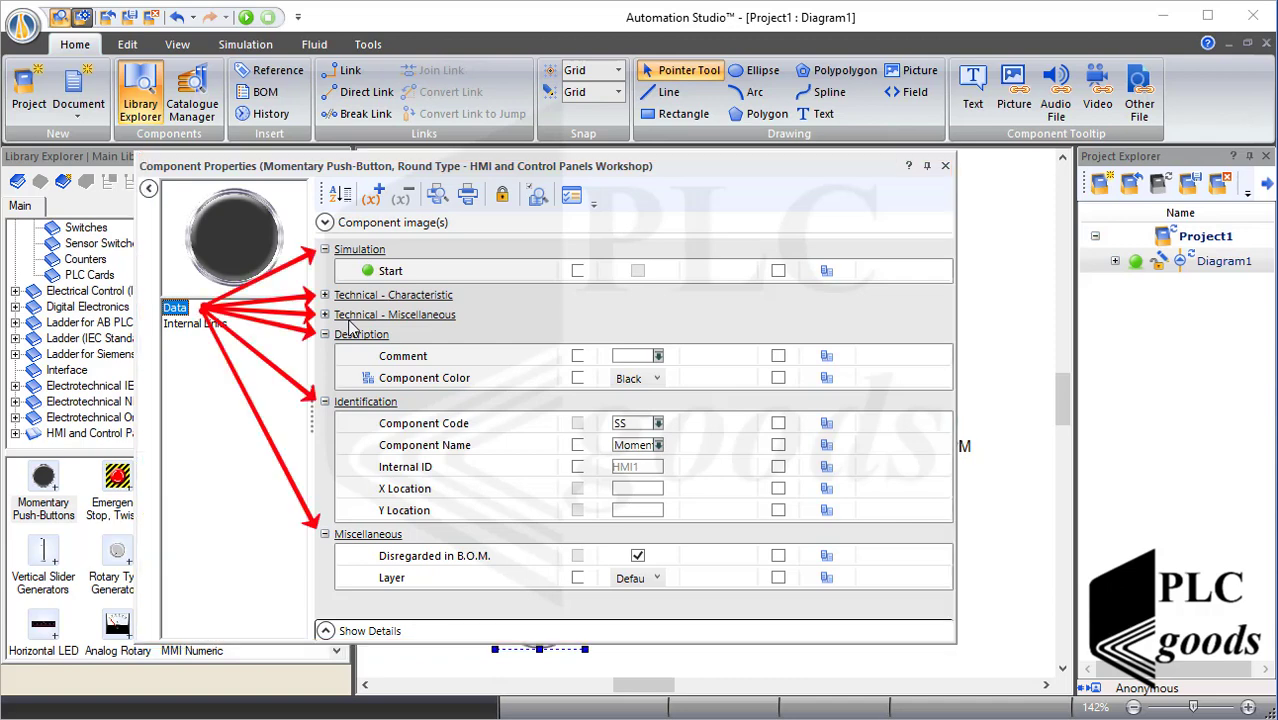
pyautogui.click(655, 378)
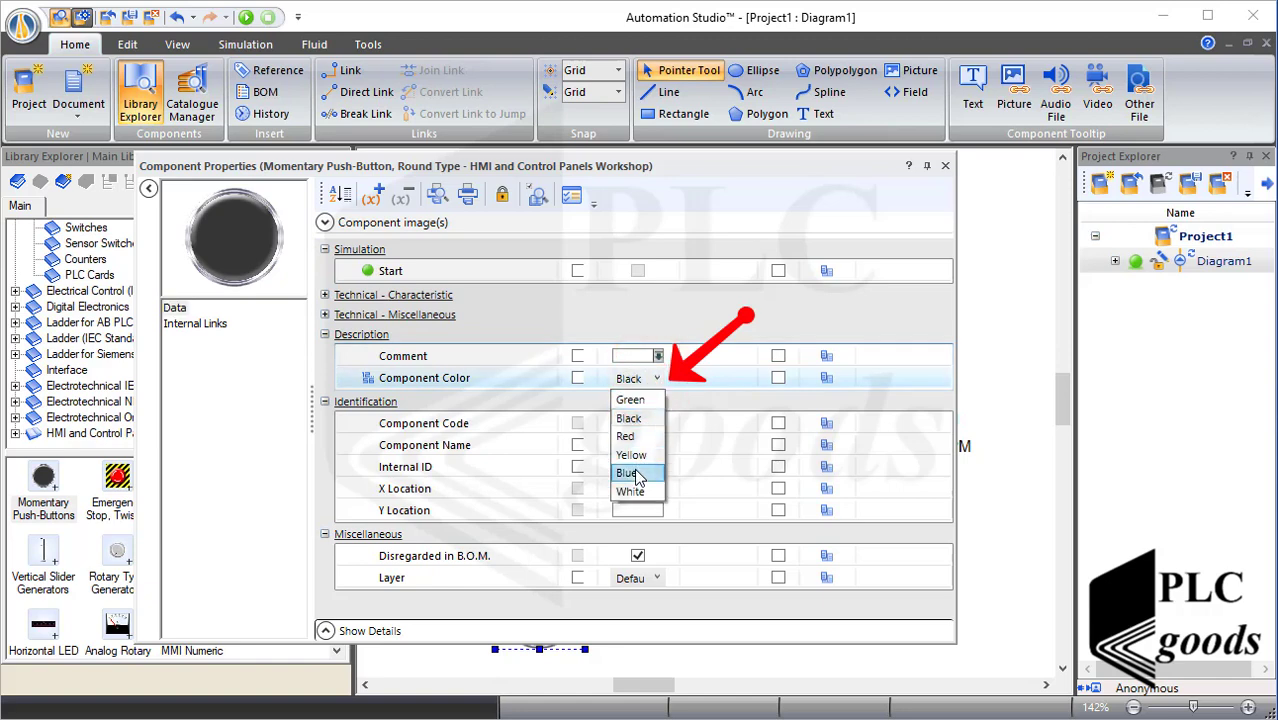
pyautogui.click(629, 400)
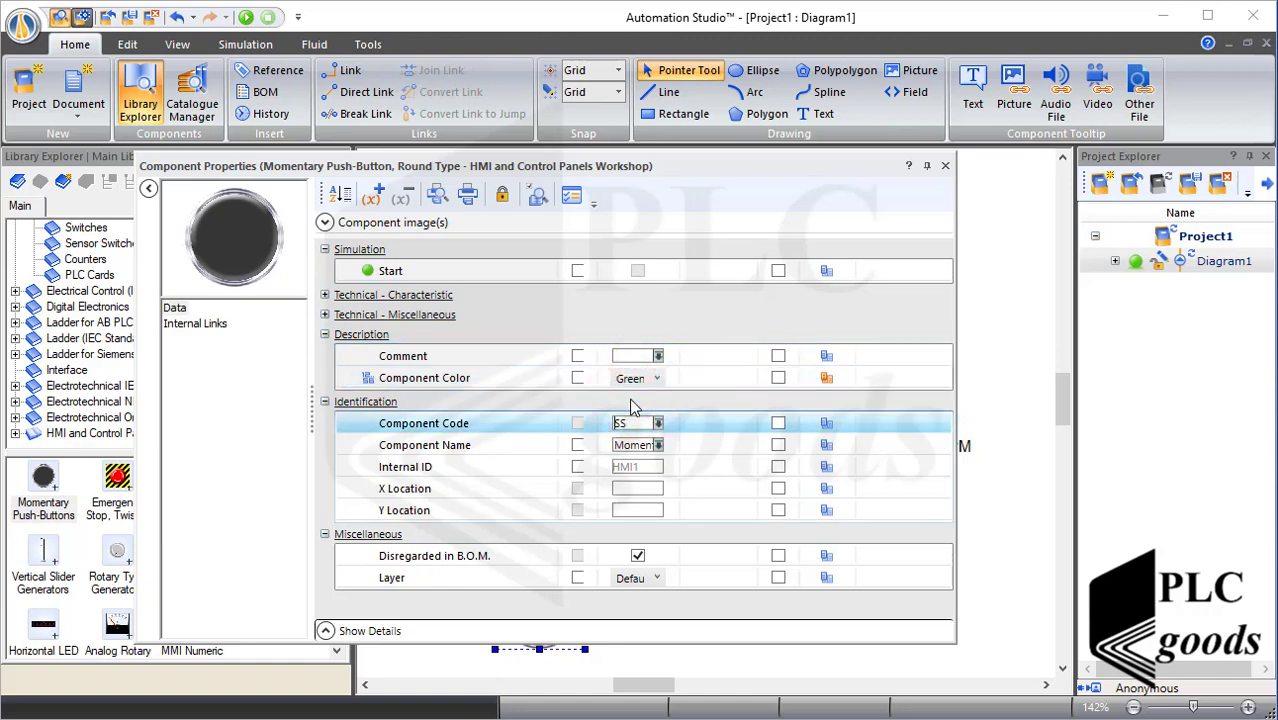
# Step: Move the Start label below its push-button, then duplicate the button and place the copy beside it
pyautogui.click(944, 164)
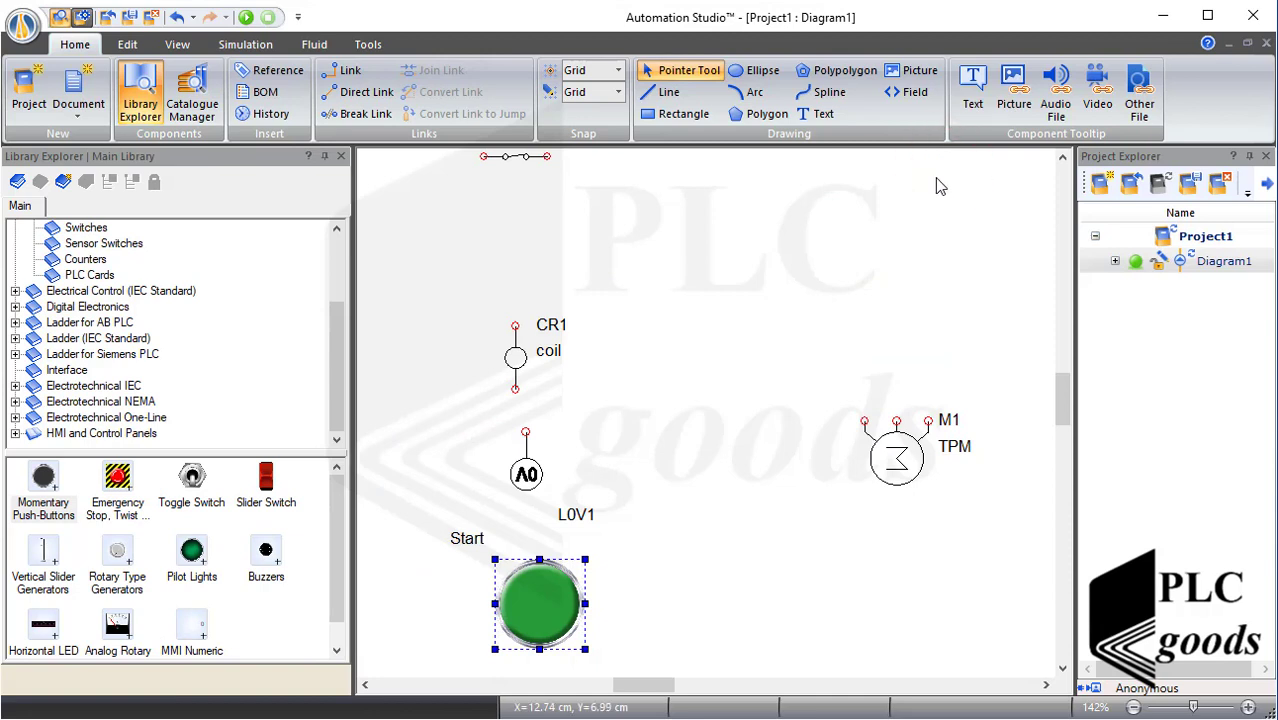
pyautogui.moveTo(460, 540); pyautogui.dragTo(545, 620)
pyautogui.click(540, 558)
pyautogui.hotkey('ctrl', 'c')
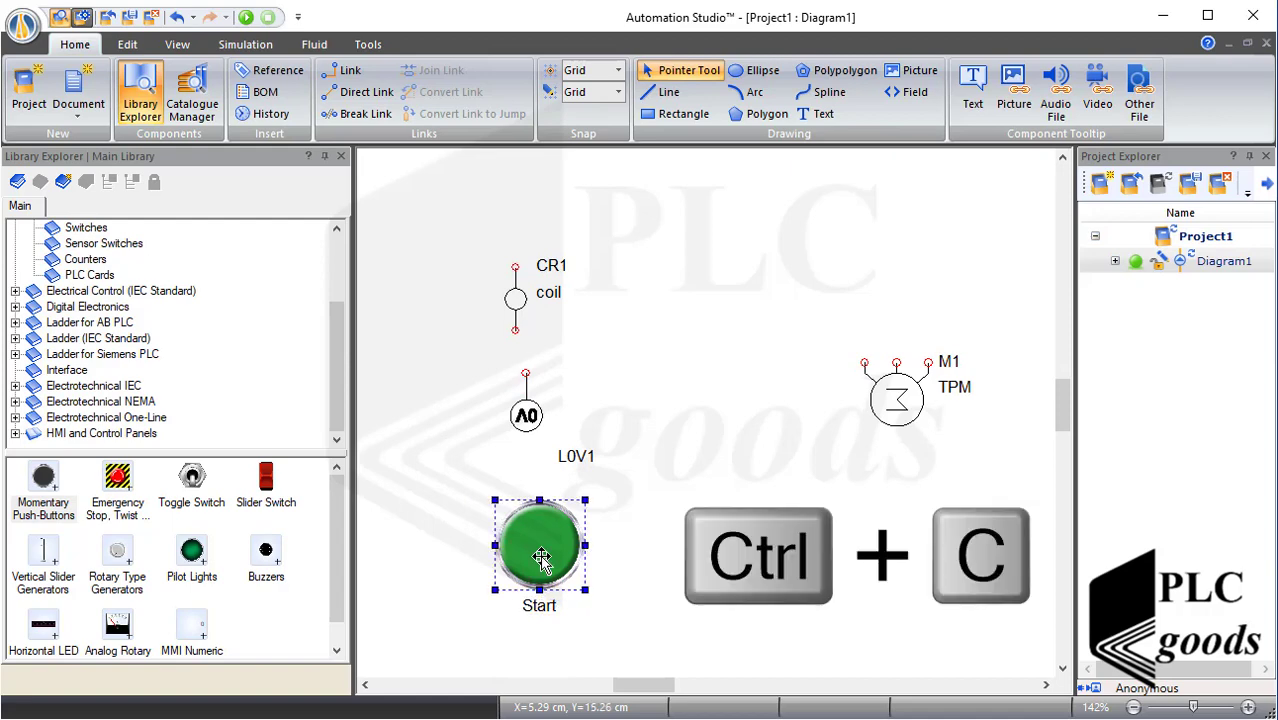
pyautogui.hotkey('ctrl', 'v')
pyautogui.moveTo(539, 567); pyautogui.dragTo(656, 563)
# Step: Give the copied push-button the alias Stop and set its Component Color to Red
pyautogui.doubleClick(656, 563)
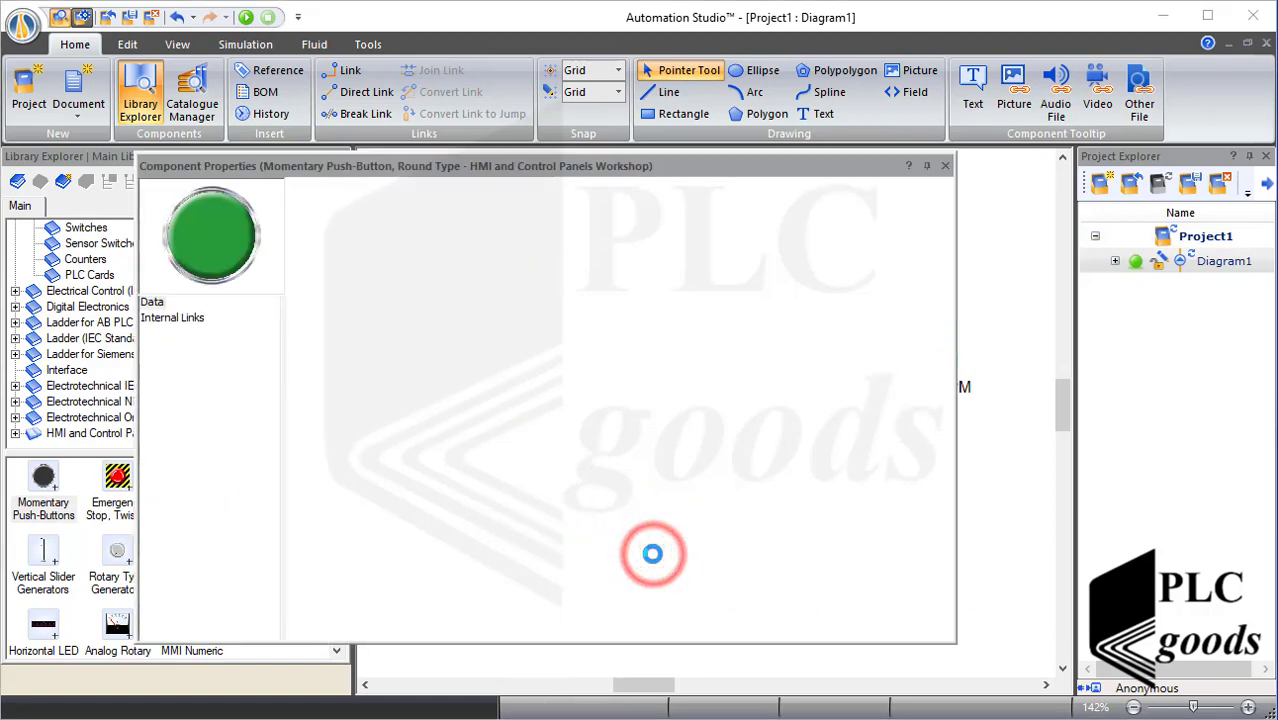
pyautogui.doubleClick(398, 271)
pyautogui.write('Stop')
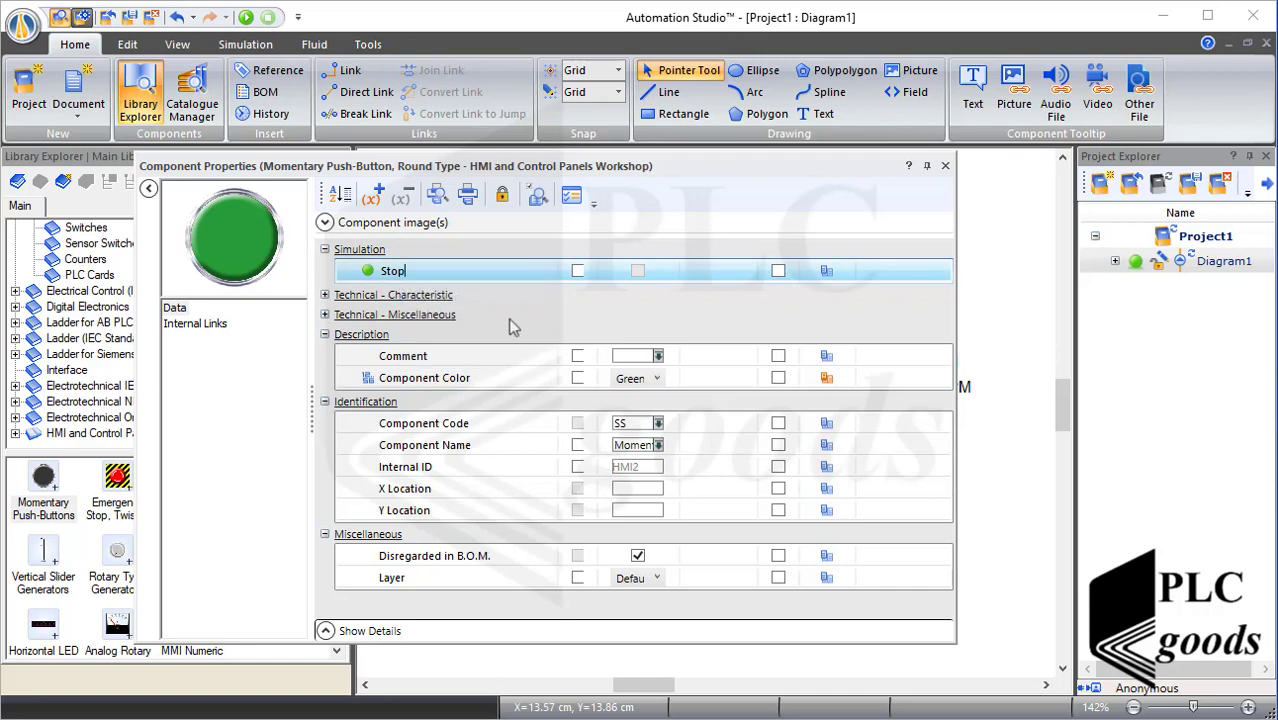
pyautogui.click(655, 379)
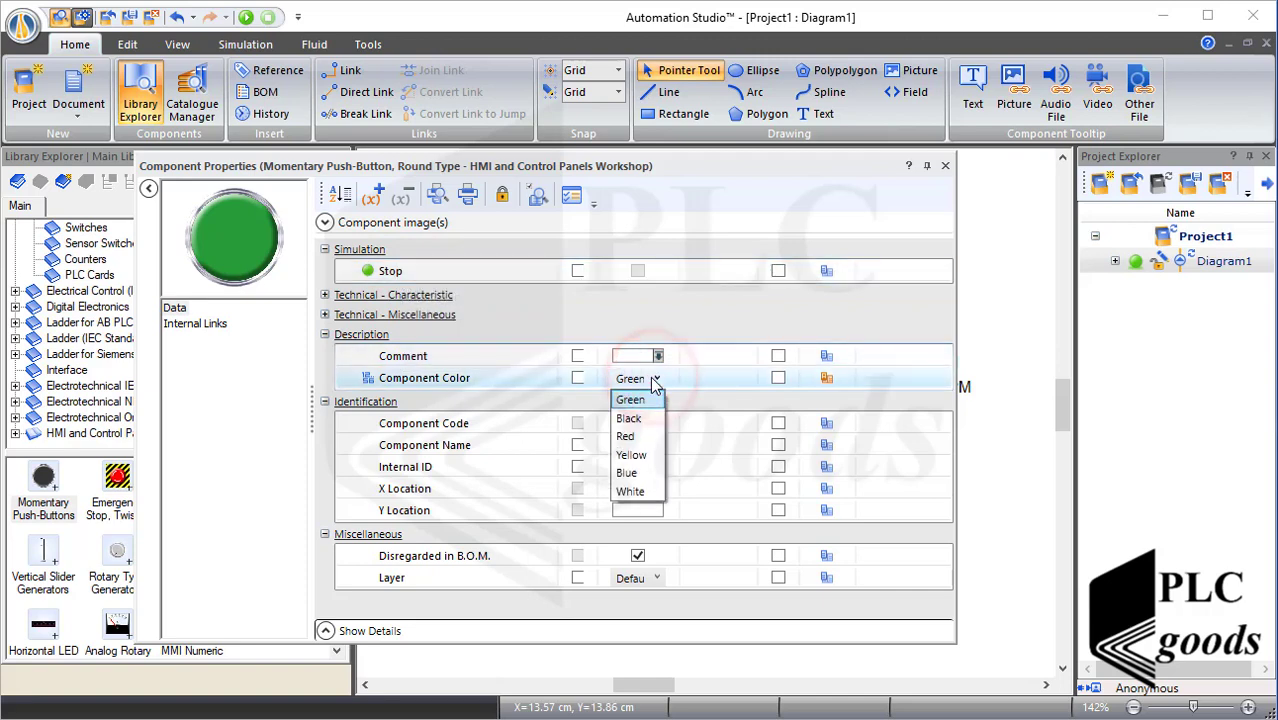
pyautogui.click(626, 436)
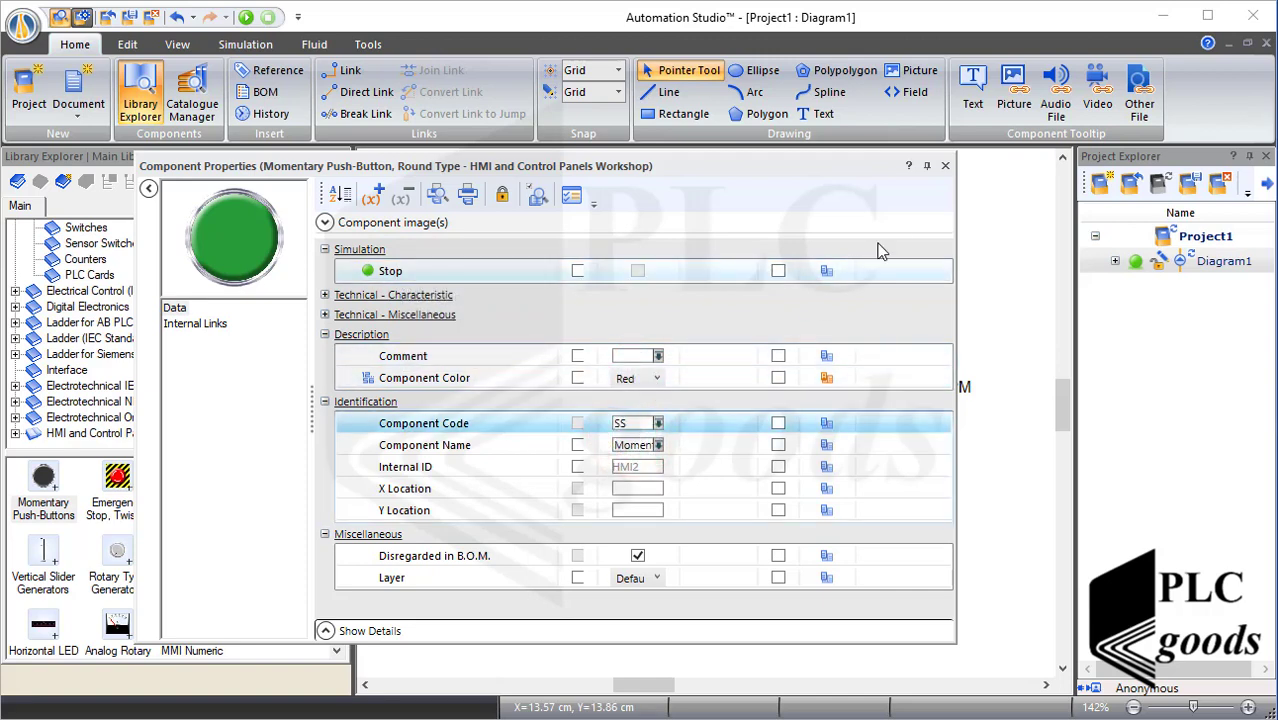
pyautogui.click(945, 165)
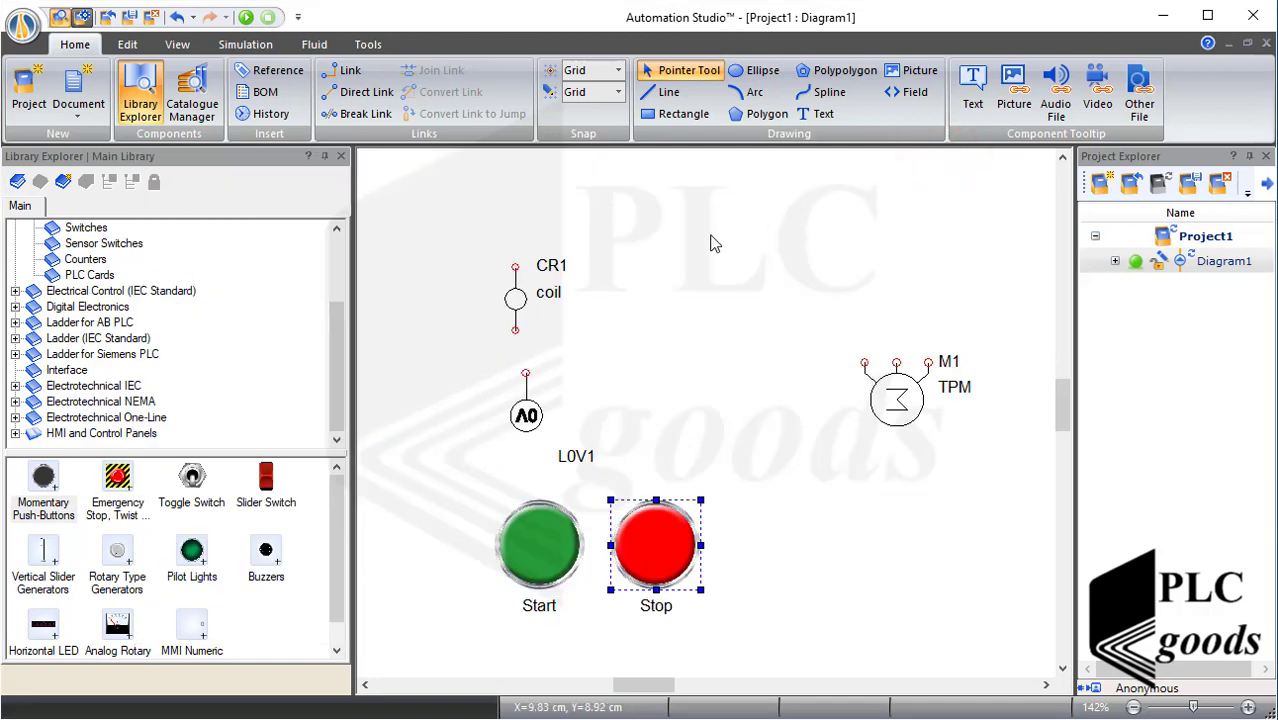
# Step: Place a Blinking Light from the HMI Signalling Devices, shrink it to about half its width and position it below the motor
pyautogui.click(15, 433)
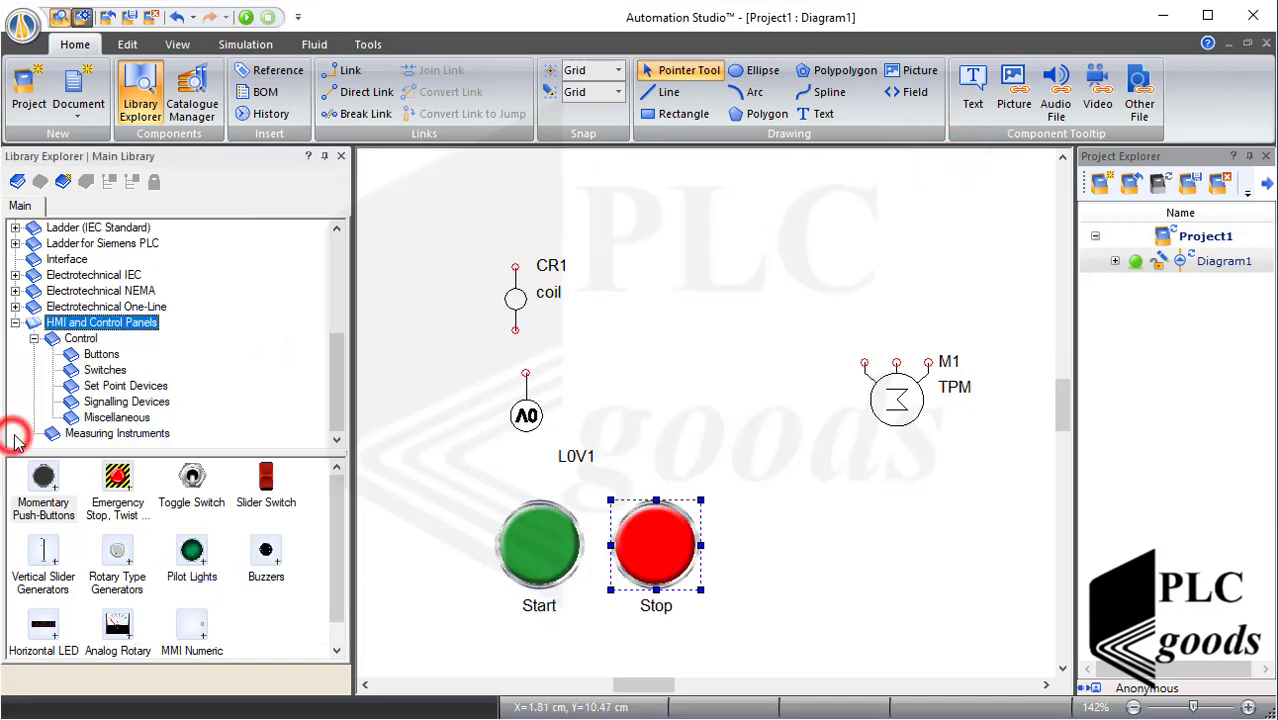
pyautogui.click(115, 401)
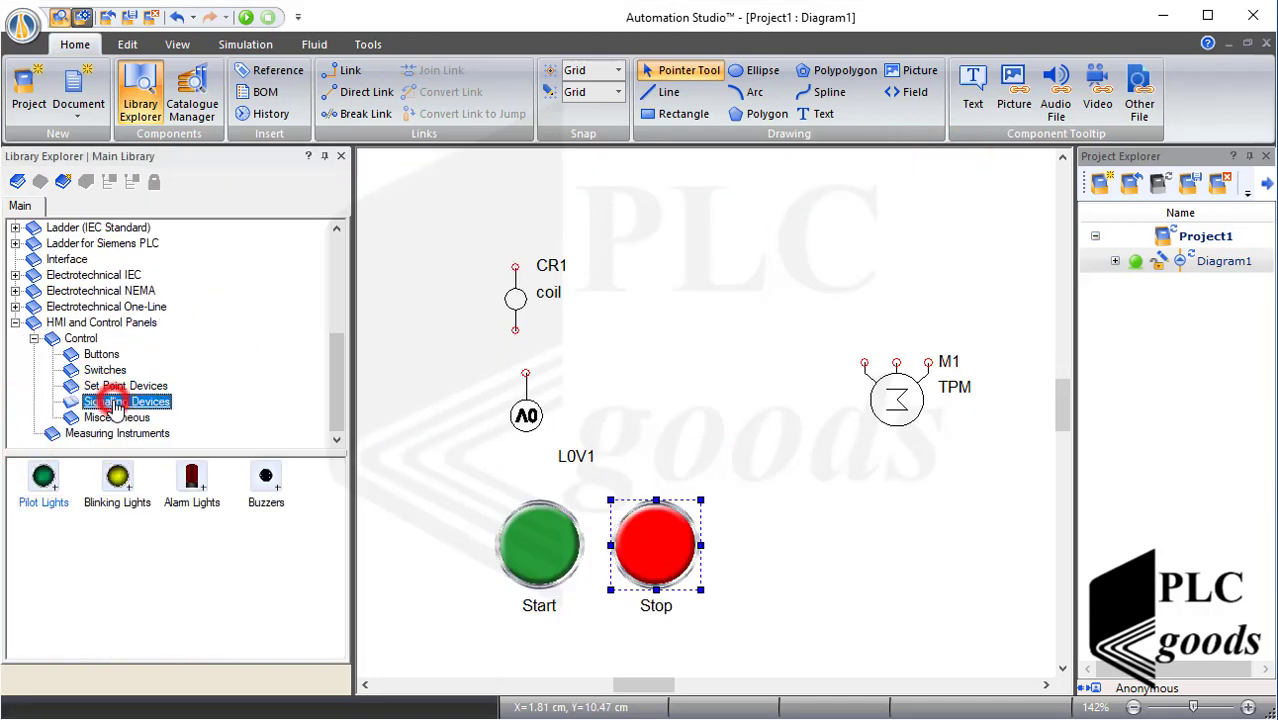
pyautogui.moveTo(127, 509); pyautogui.dragTo(824, 594)
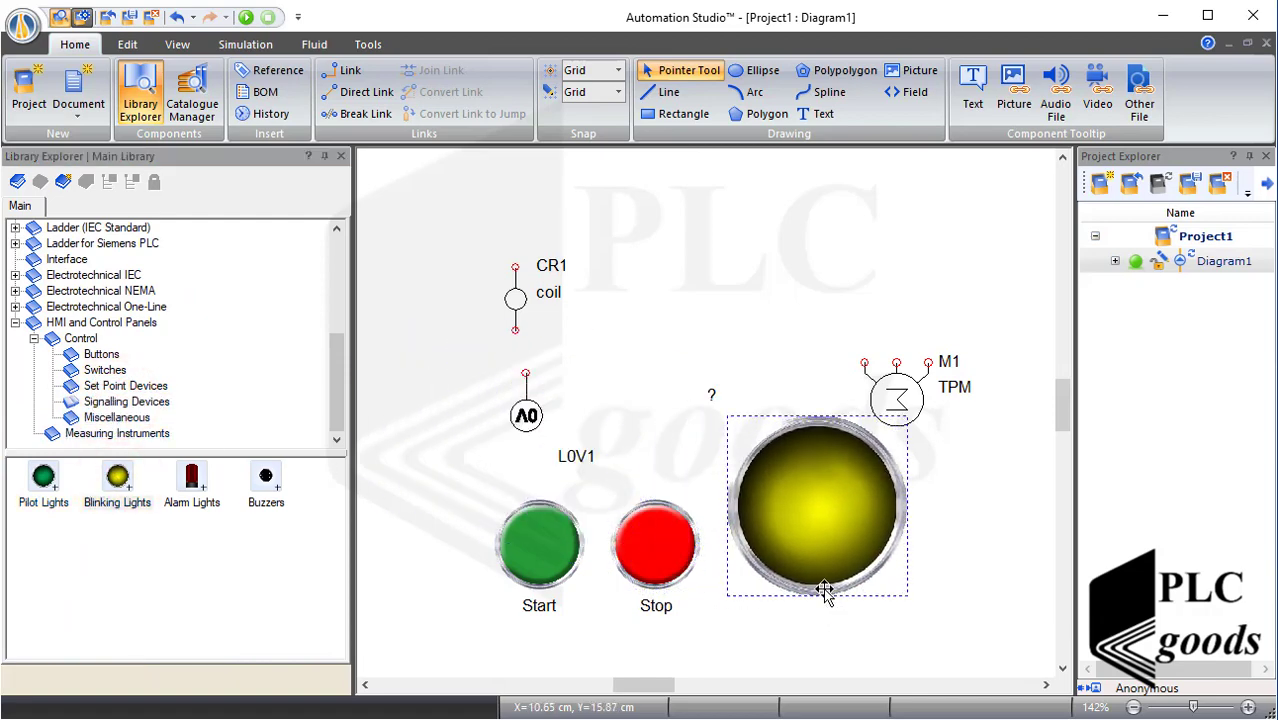
pyautogui.rightClick(825, 588)
pyautogui.click(839, 503)
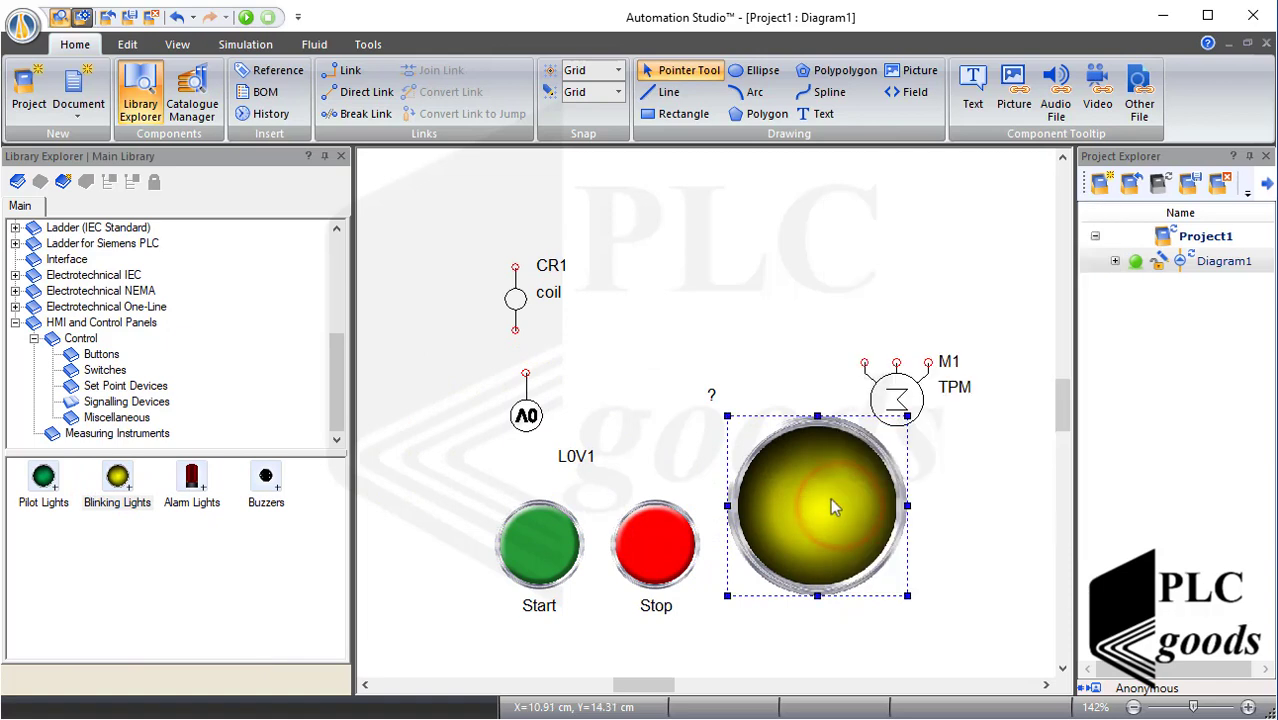
pyautogui.moveTo(727, 415); pyautogui.dragTo(898, 548)
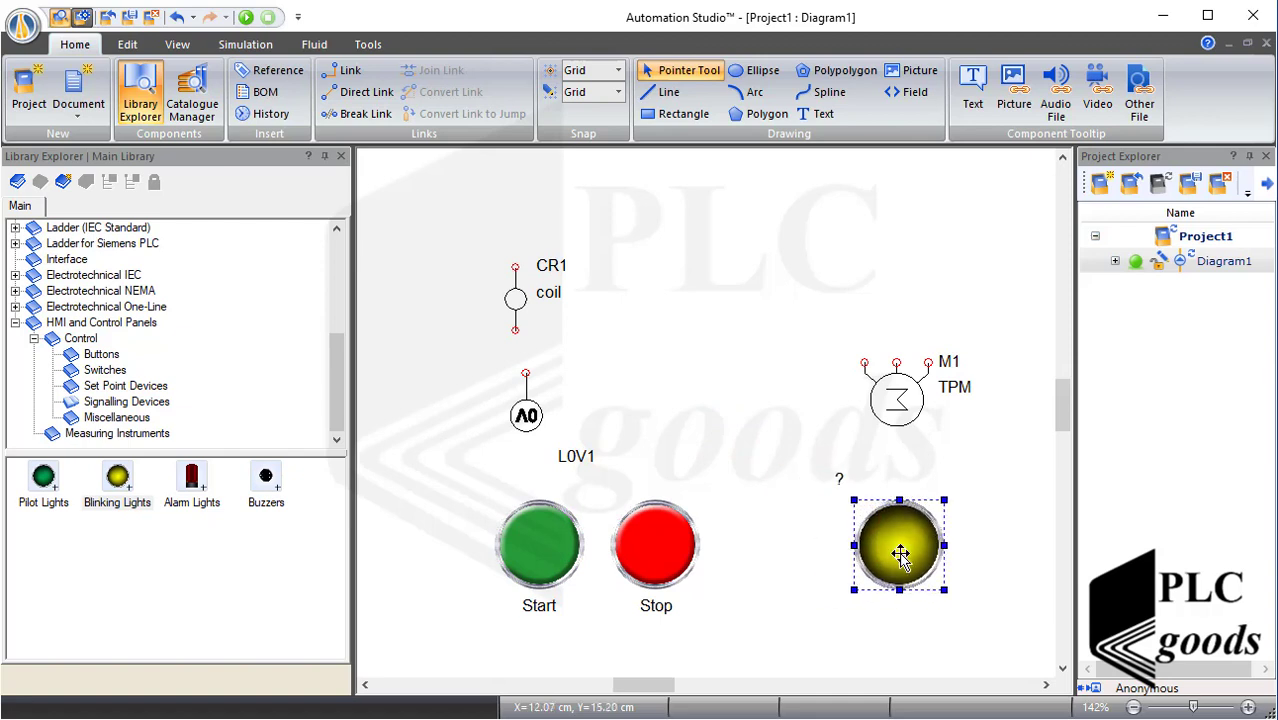
# Step: Rotate the toggle switch TGS1 to vertical and align it directly under the 24V source
pyautogui.scroll(3, 900, 556)
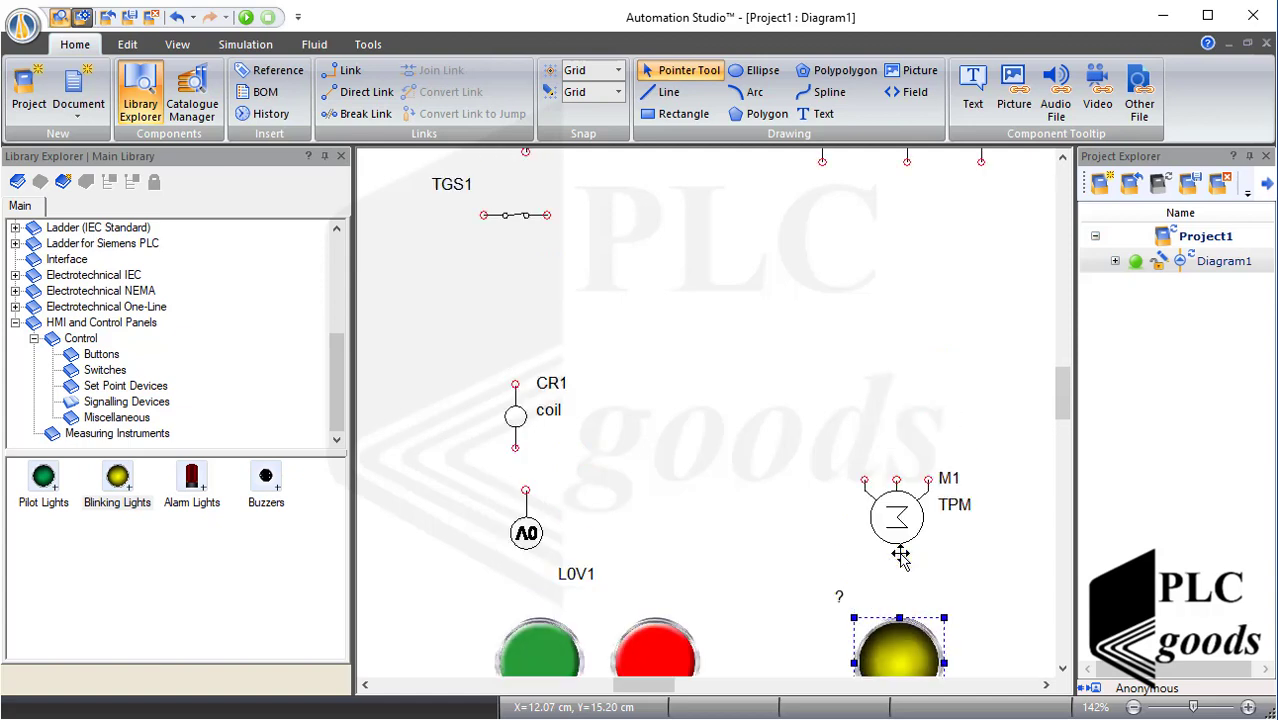
pyautogui.scroll(-3, 900, 556)
pyautogui.click(640, 328)
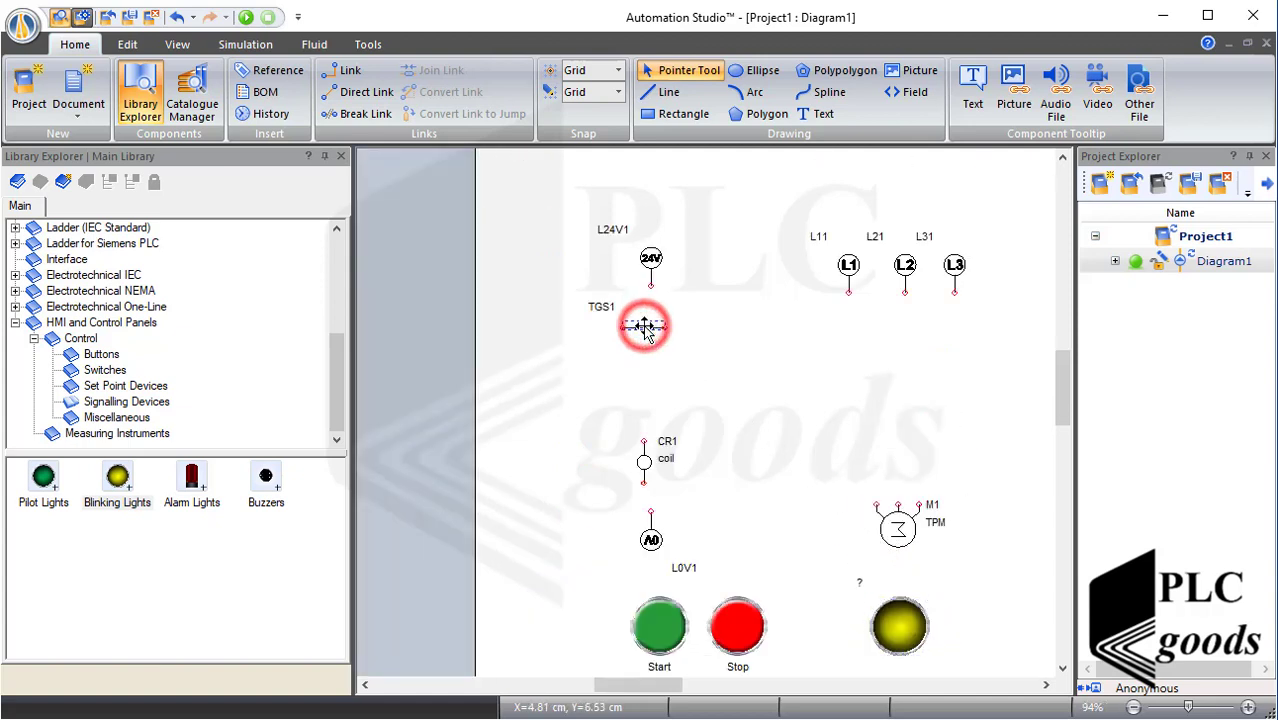
pyautogui.hotkey('ctrl', 'h')
pyautogui.moveTo(644, 323); pyautogui.dragTo(655, 338)
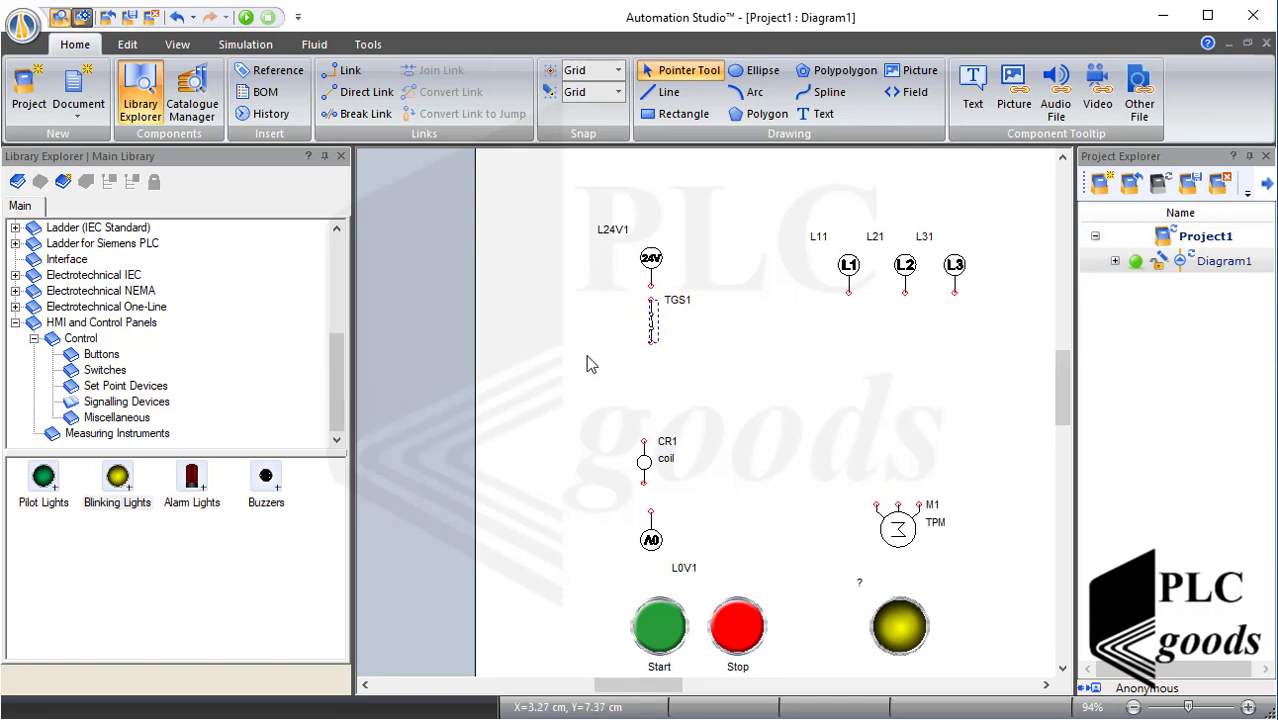
# Step: Place a normally open Push-Button Auxil Contact from the JIC Contacts vertically between the toggle switch and the coil
pyautogui.moveTo(333, 368); pyautogui.dragTo(331, 284)
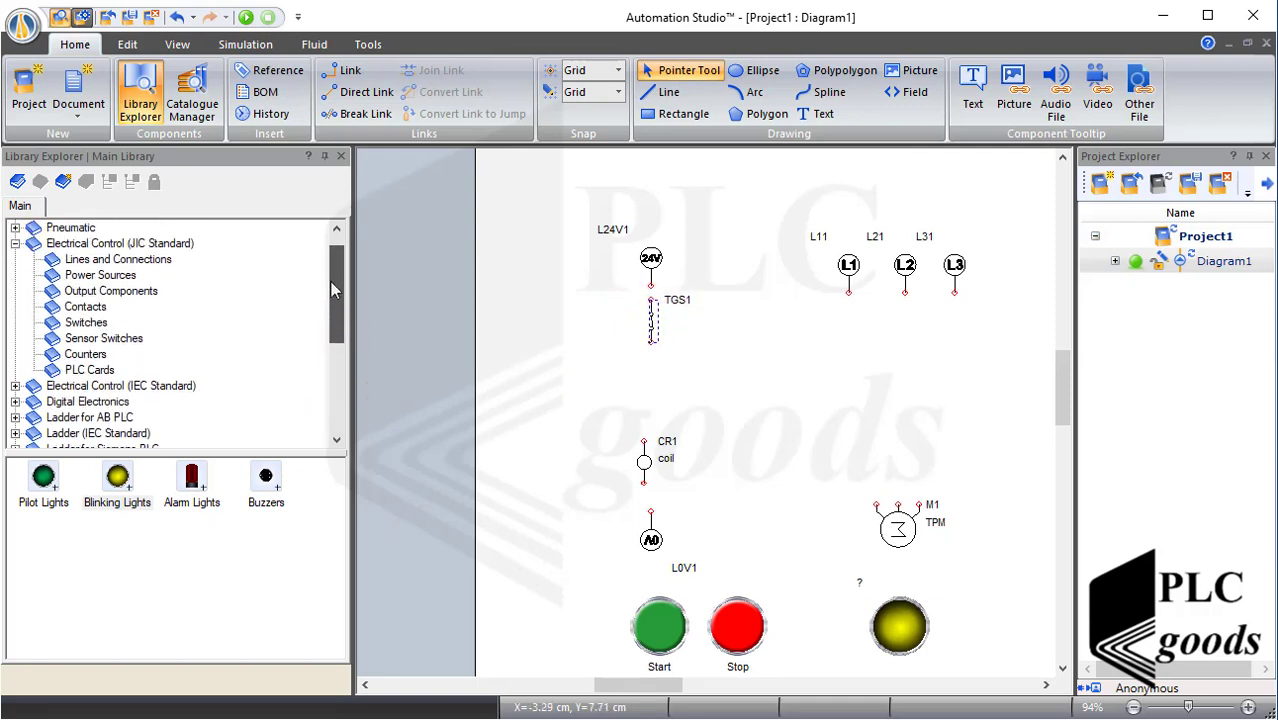
pyautogui.click(86, 324)
pyautogui.click(43, 478)
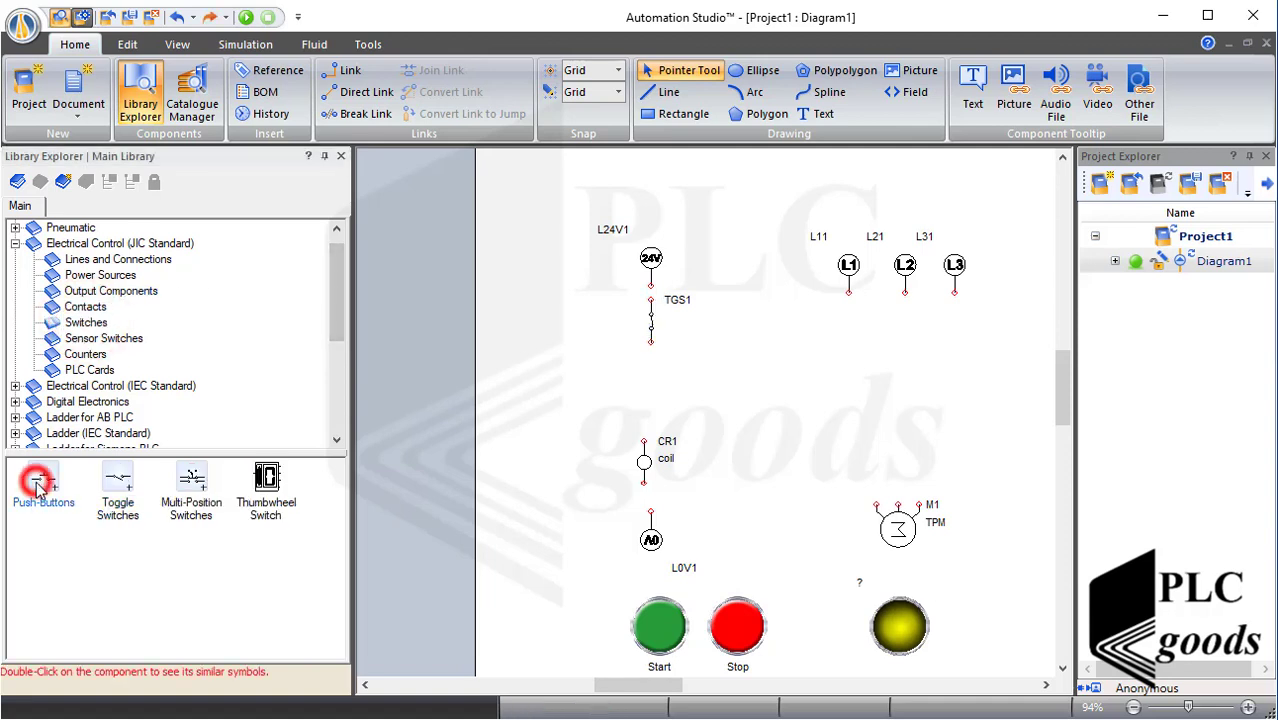
pyautogui.click(123, 483)
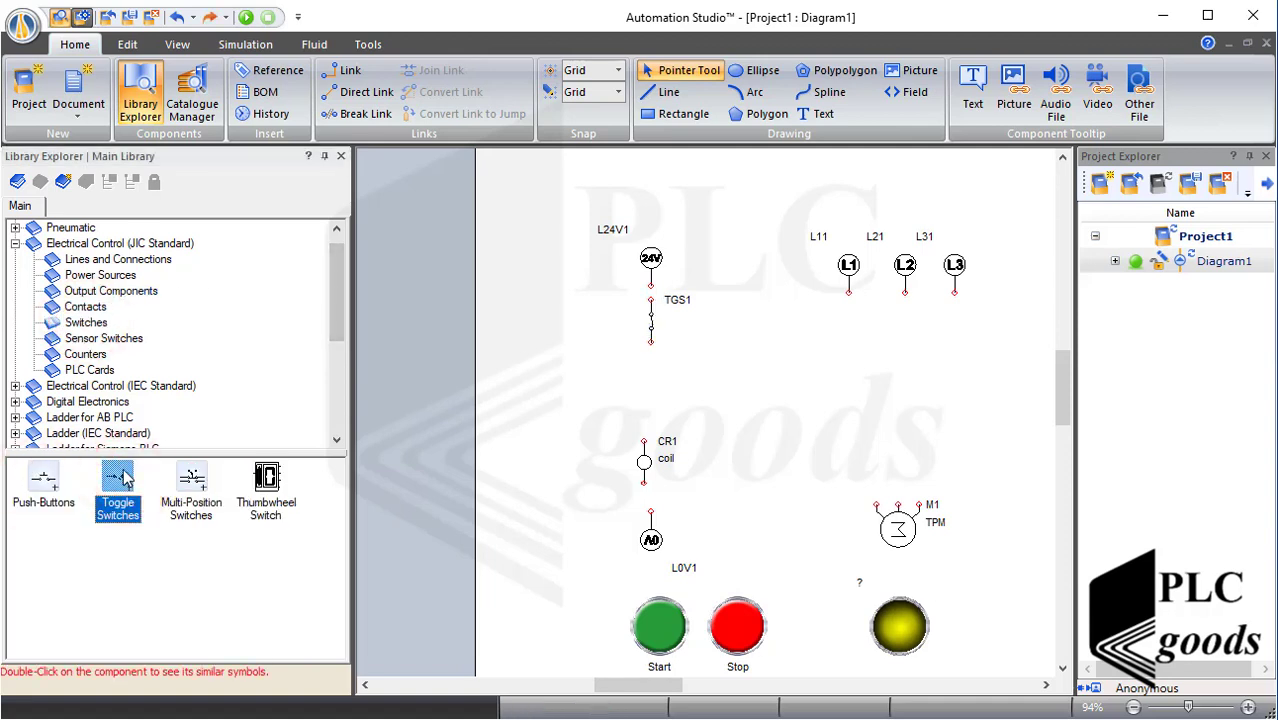
pyautogui.click(80, 312)
pyautogui.moveTo(191, 556); pyautogui.dragTo(634, 415)
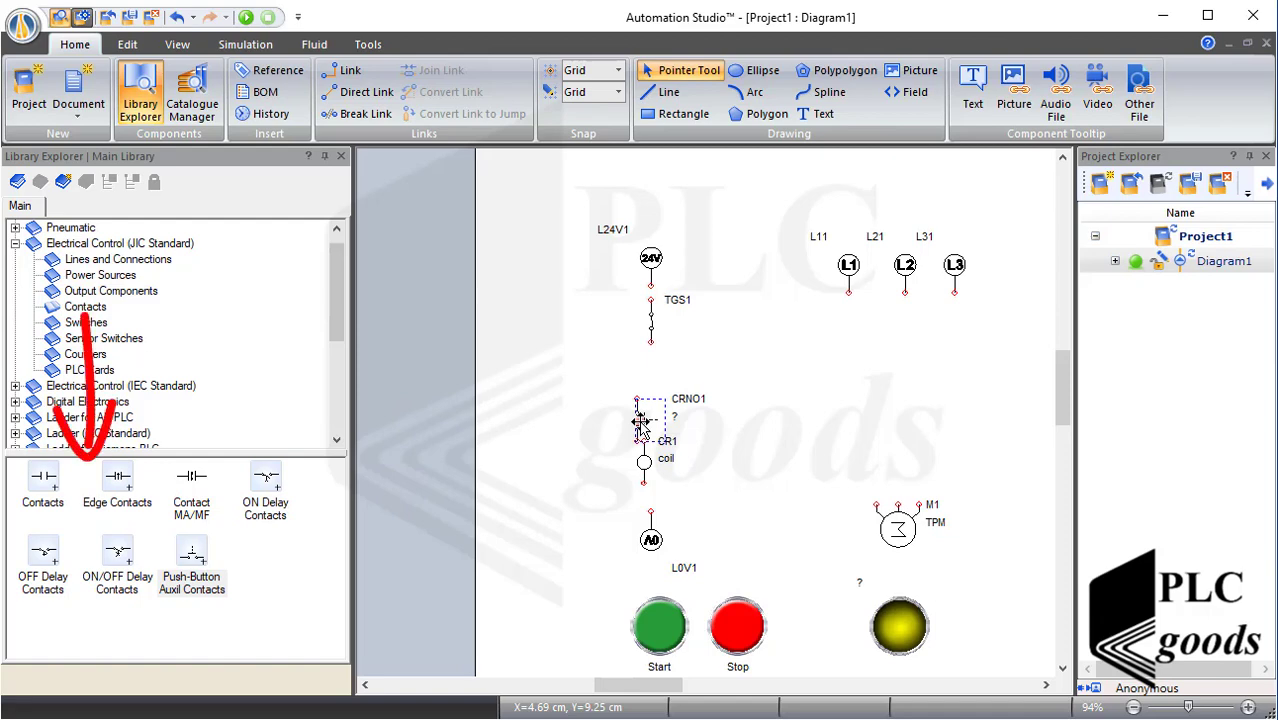
pyautogui.moveTo(638, 421); pyautogui.dragTo(646, 400)
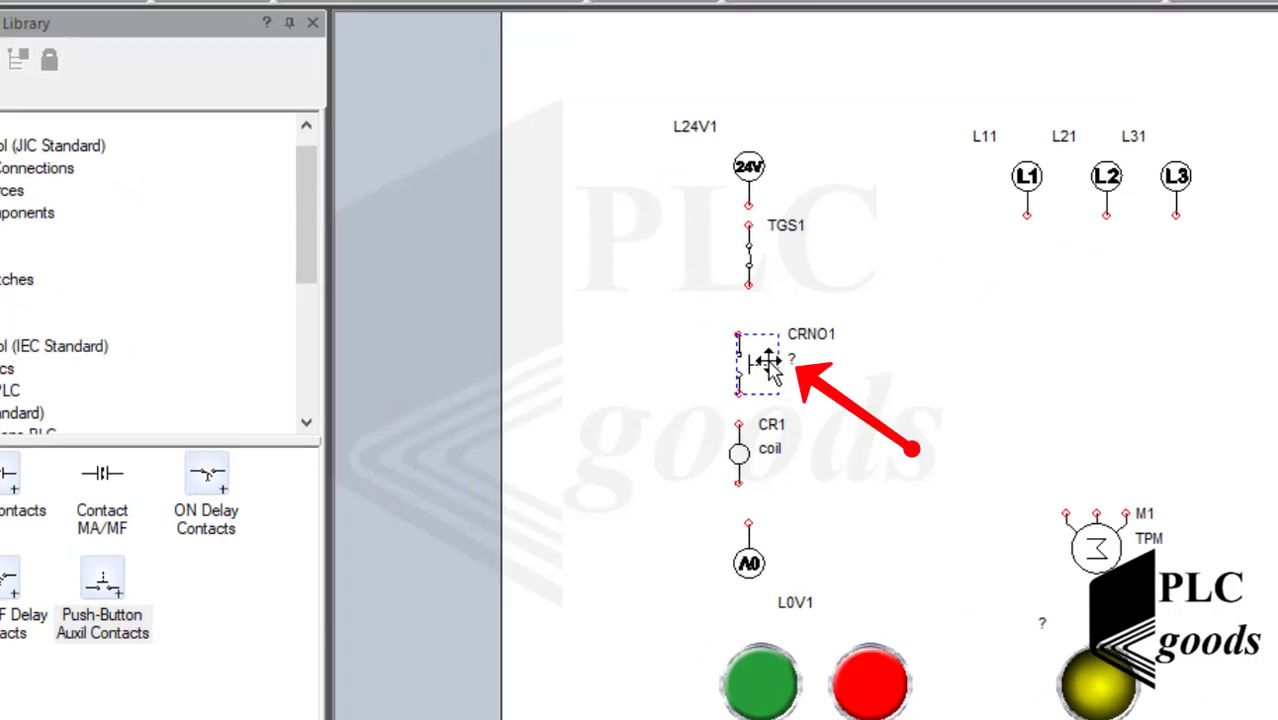
# Step: Link the normally open contact's Input Signal to the Start variable through its variable assignment
pyautogui.doubleClick(765, 368)
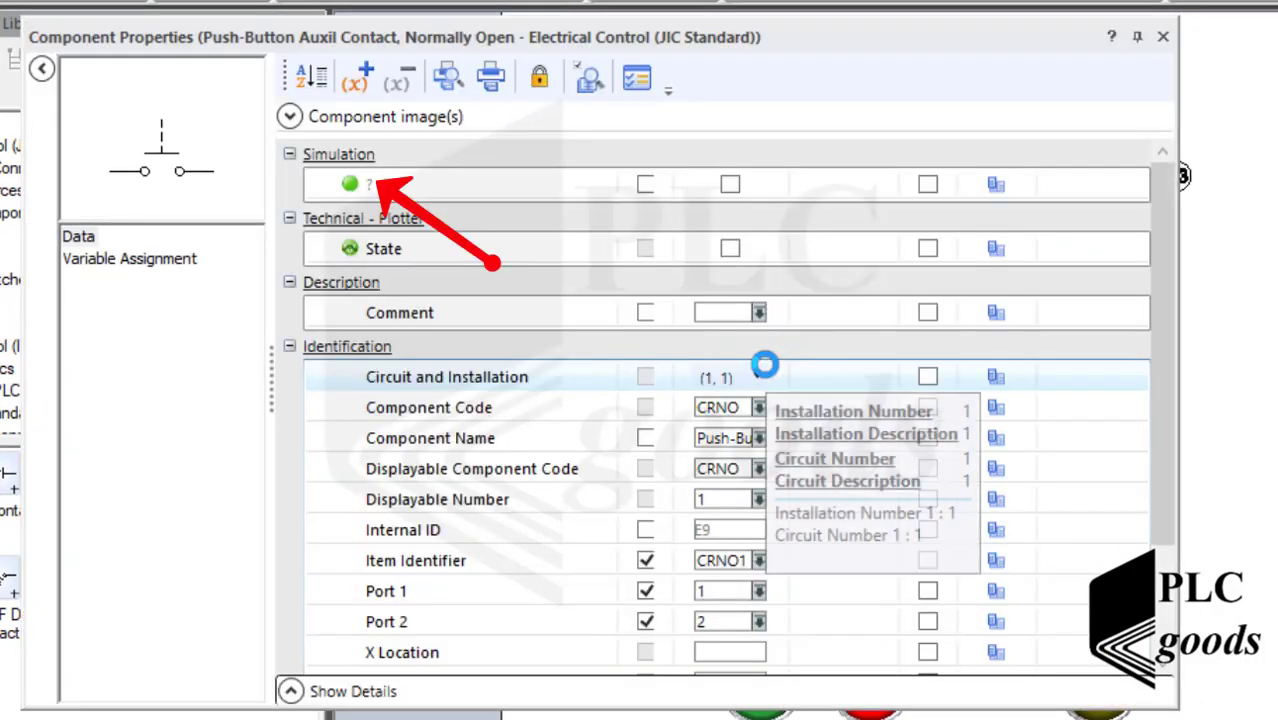
pyautogui.click(139, 262)
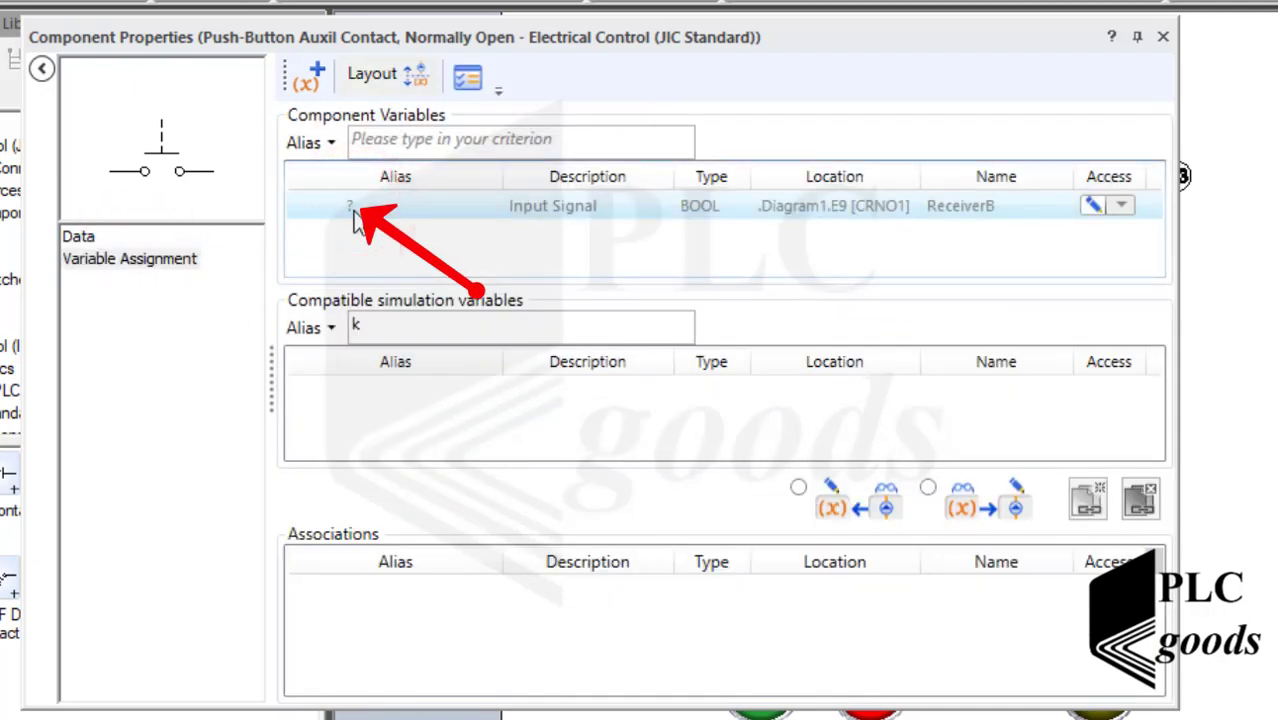
pyautogui.click(357, 327)
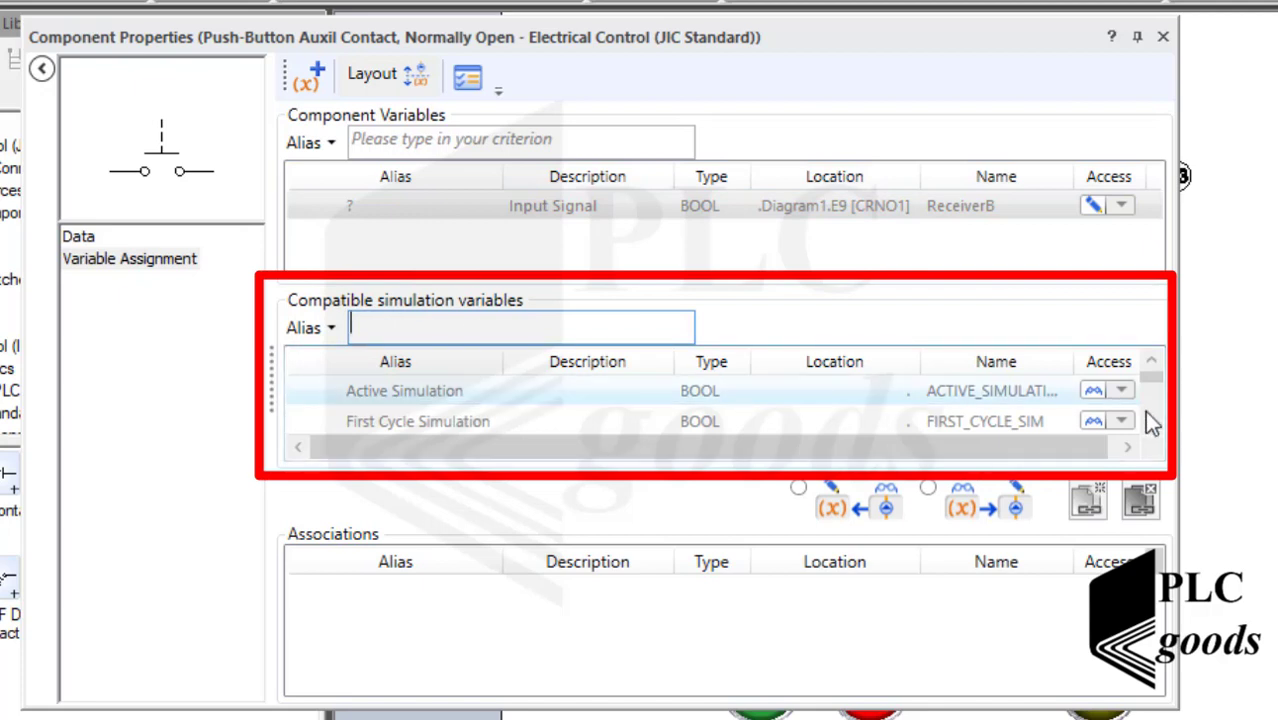
pyautogui.click(1151, 424)
pyautogui.click(1151, 424)
pyautogui.click(1153, 425)
pyautogui.click(1153, 425)
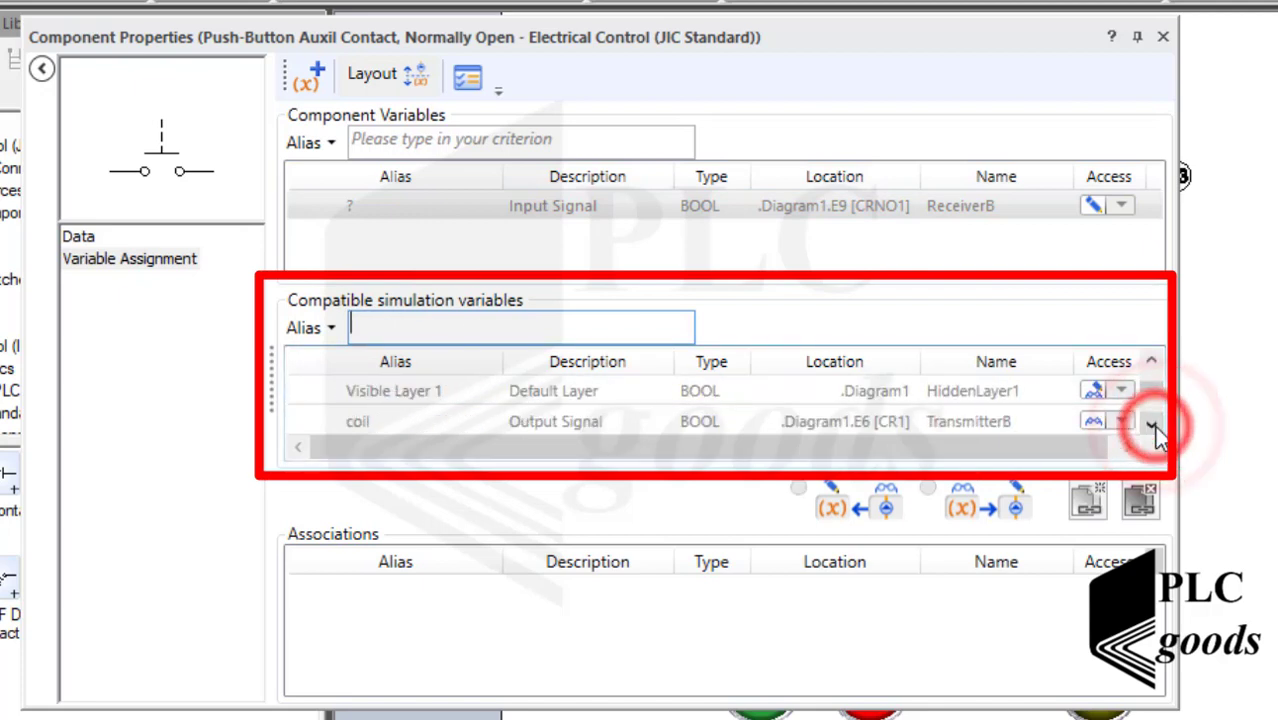
pyautogui.click(1153, 425)
pyautogui.click(1153, 425)
pyautogui.click(1153, 425)
pyautogui.click(1153, 425)
pyautogui.click(1153, 425)
pyautogui.click(1153, 425)
pyautogui.click(1153, 425)
pyautogui.click(361, 390)
pyautogui.rightClick(361, 390)
pyautogui.click(419, 412)
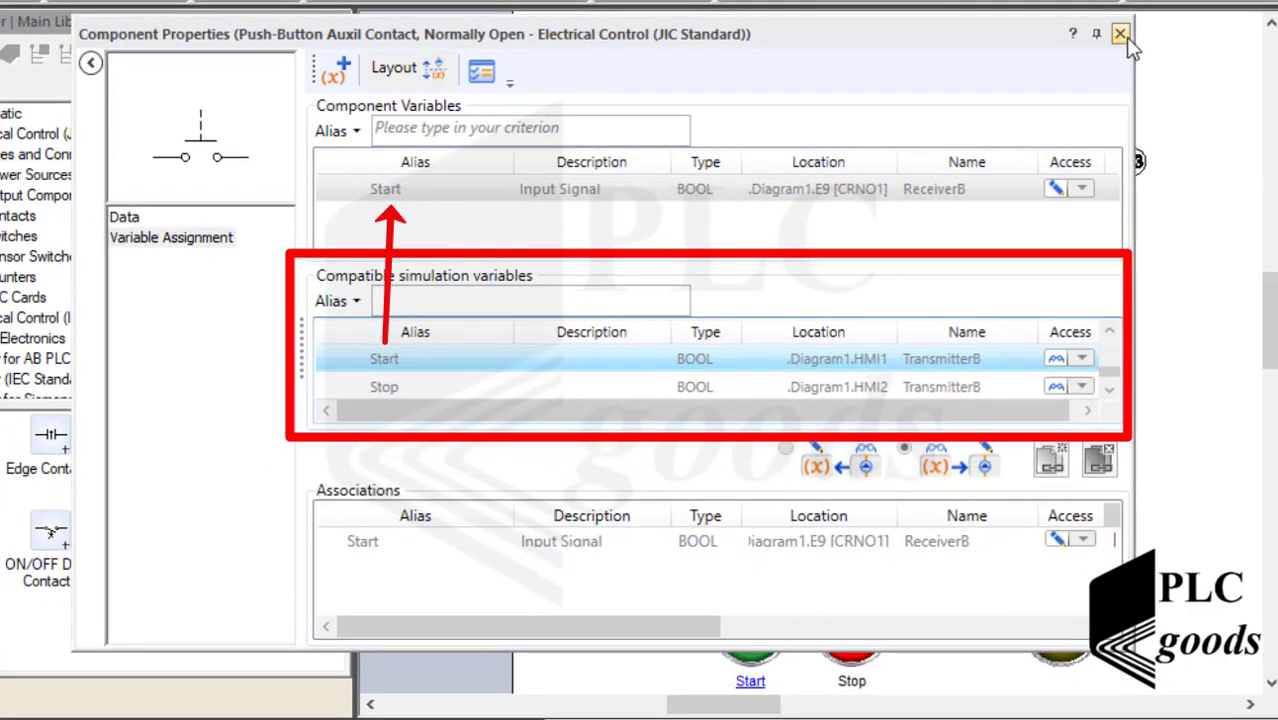
pyautogui.click(1120, 34)
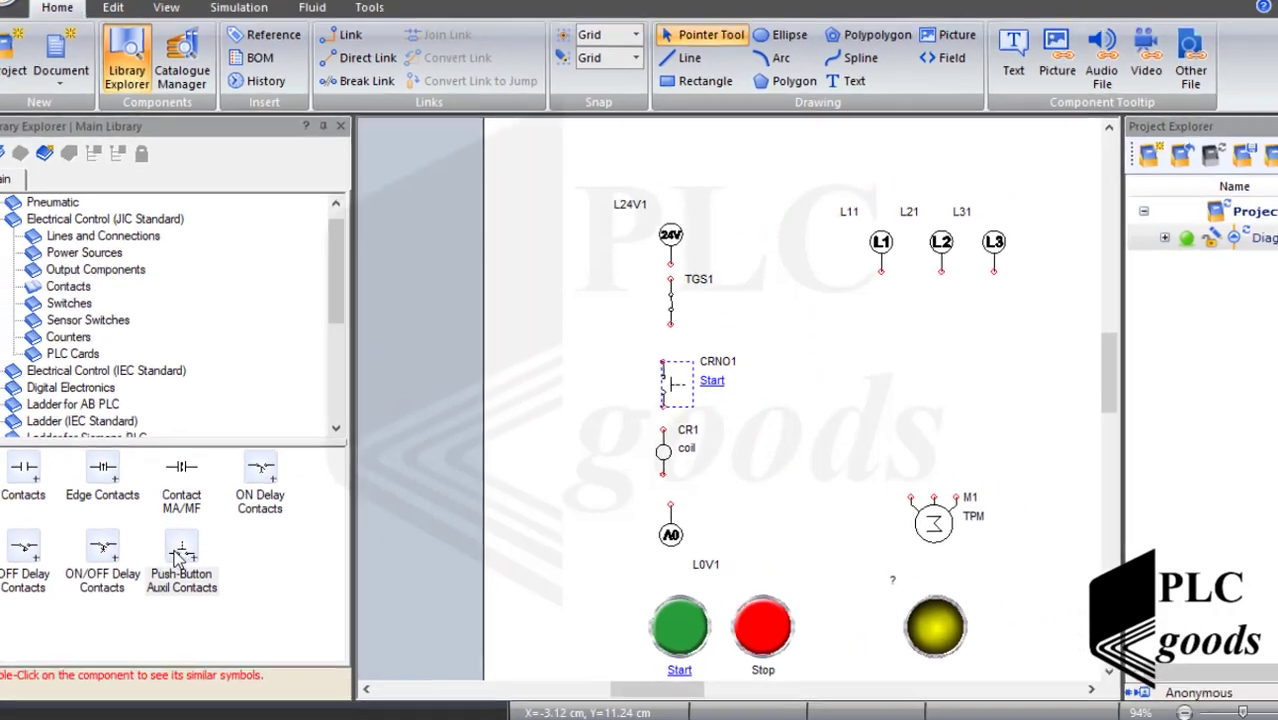
# Step: Place a normally closed Push-Button Auxil Contact beside the Start contact and rotate it to vertical
pyautogui.doubleClick(147, 533)
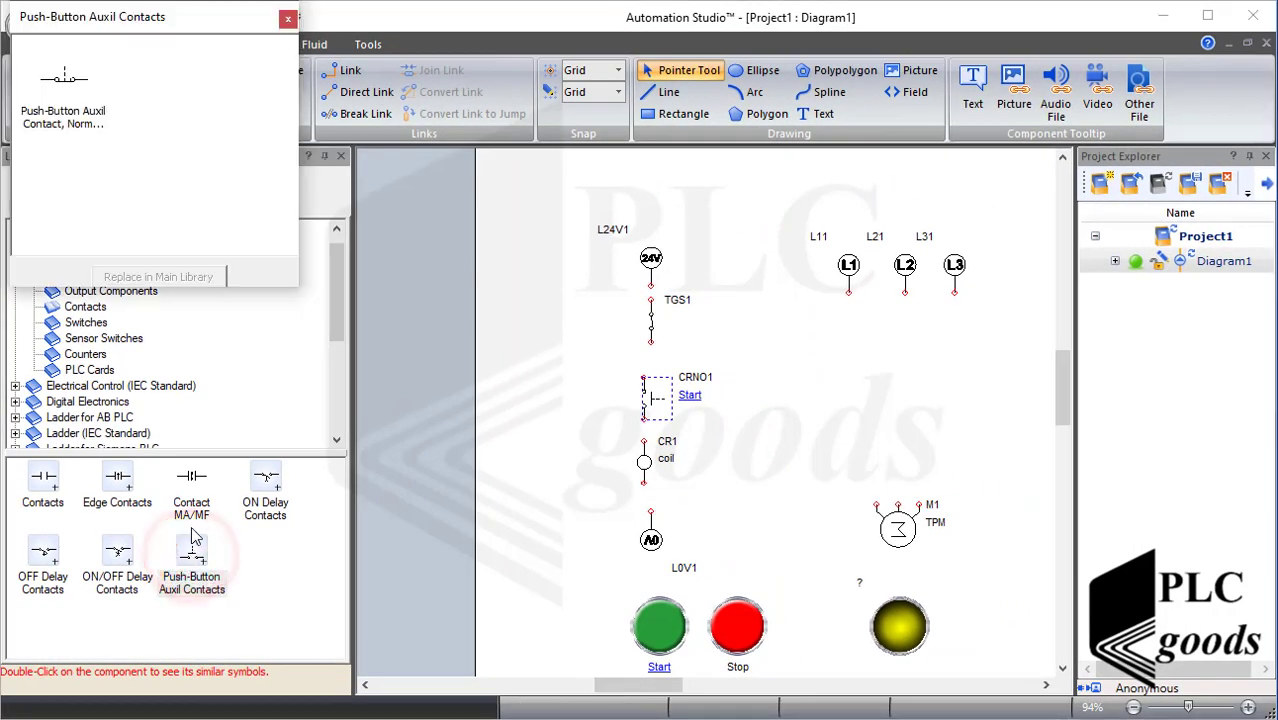
pyautogui.moveTo(57, 120); pyautogui.dragTo(740, 396)
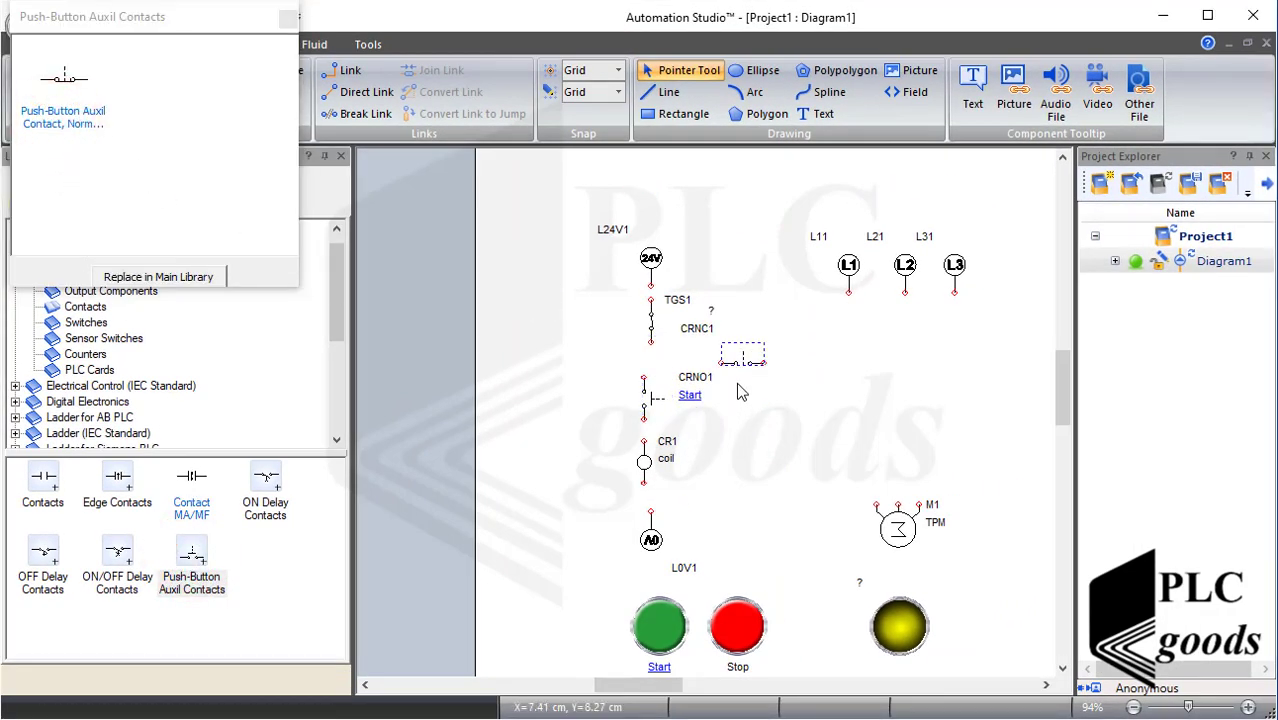
pyautogui.hotkey('ctrl', 'r')
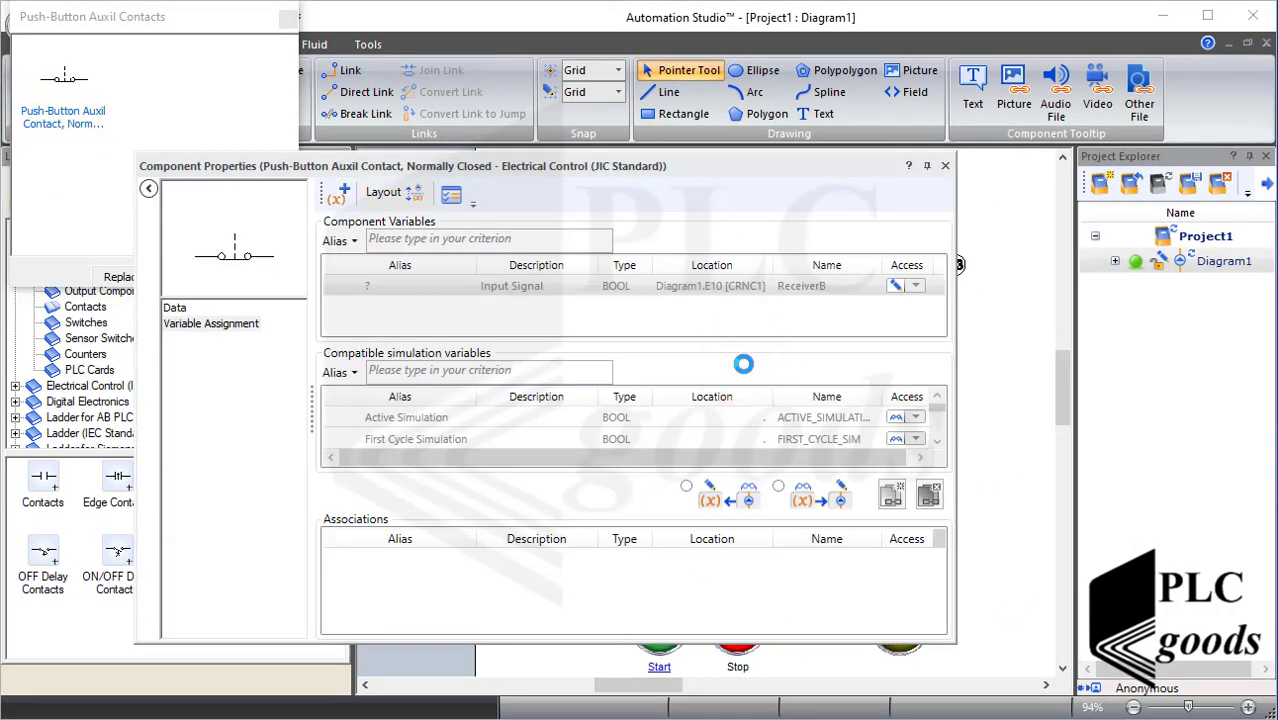
# Step: Filter the compatible variables by "sto" and link the normally closed contact's Input Signal to the Stop variable
pyautogui.click(500, 371)
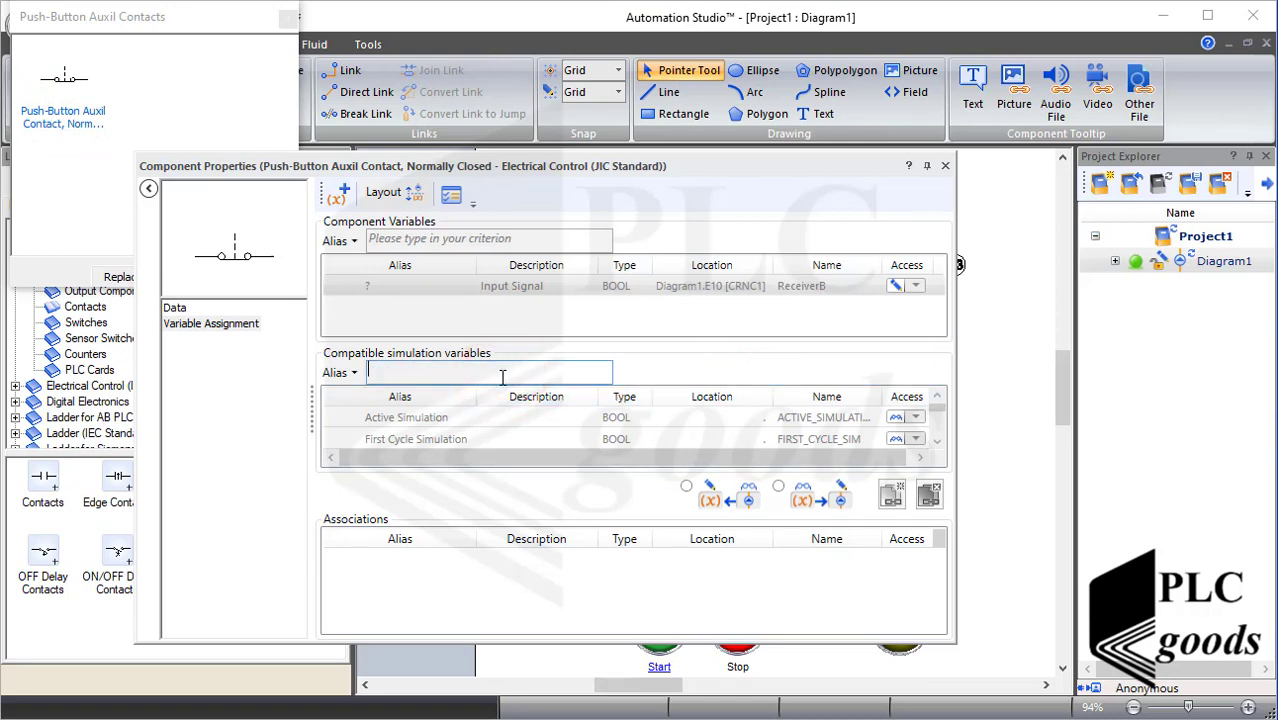
pyautogui.write('st')
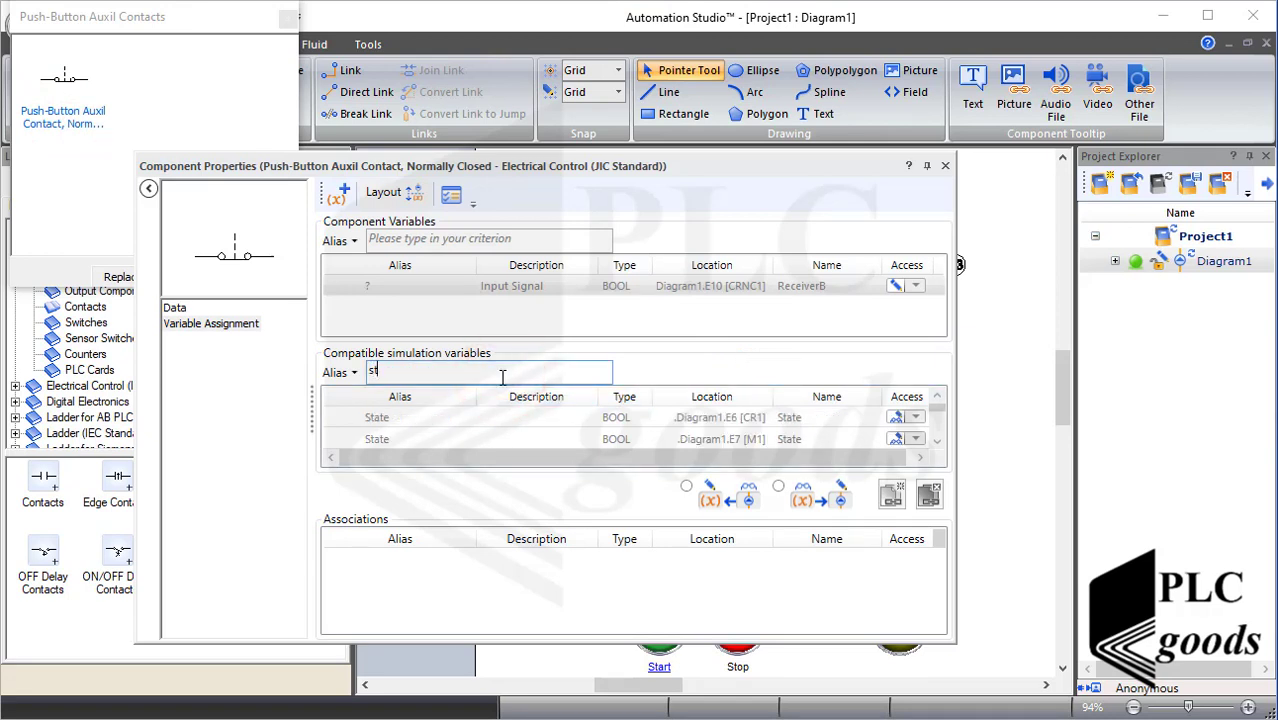
pyautogui.write('o')
pyautogui.rightClick(476, 422)
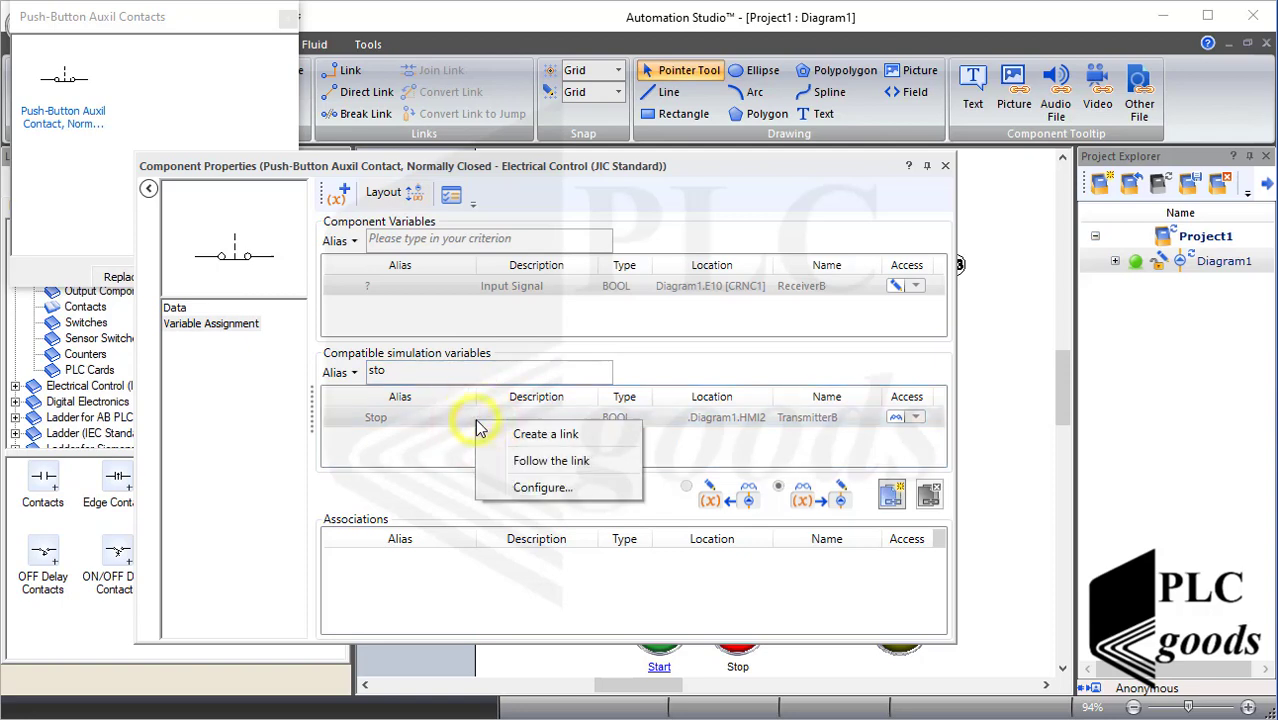
pyautogui.click(500, 434)
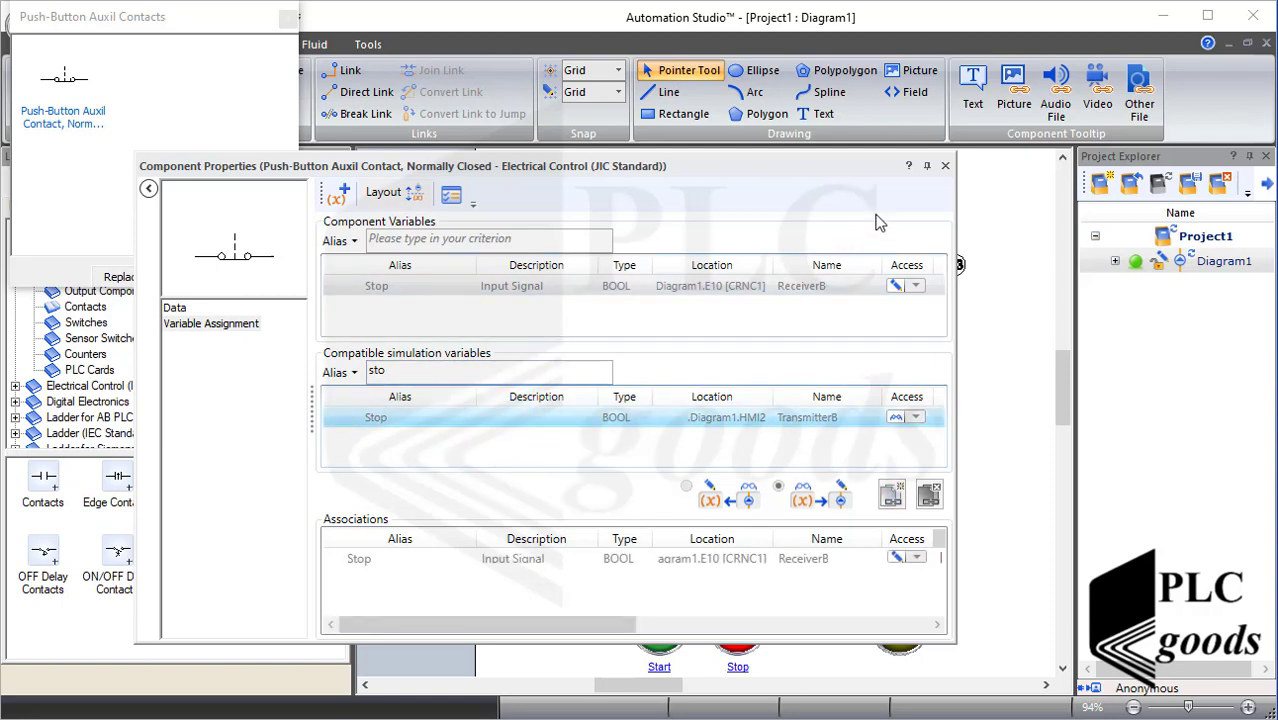
pyautogui.click(946, 167)
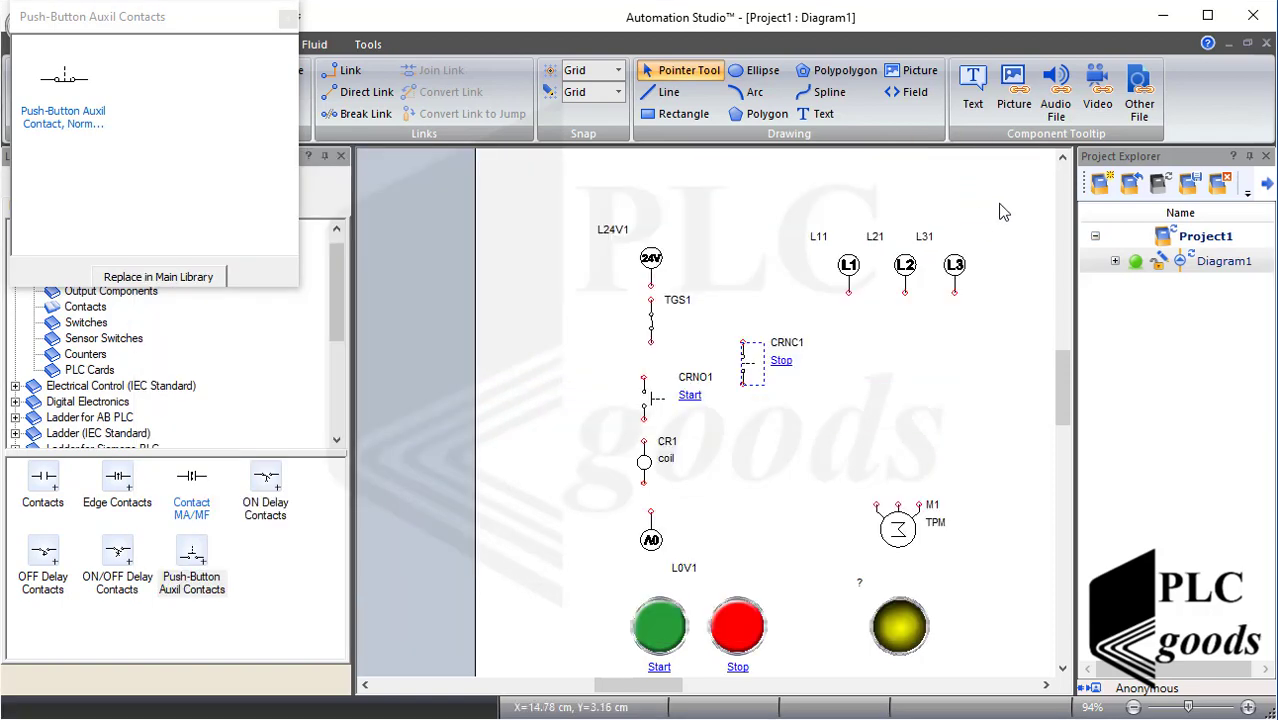
# Step: Move the 24V source, toggle switch and L1, L2 and L3 supplies together slightly higher on the diagram
pyautogui.moveTo(835, 284); pyautogui.dragTo(577, 358)
pyautogui.moveTo(652, 256)
pyautogui.mouseDown()
pyautogui.moveTo(648, 215)
pyautogui.moveTo(646, 232)
pyautogui.mouseUp()
pyautogui.click(679, 272)
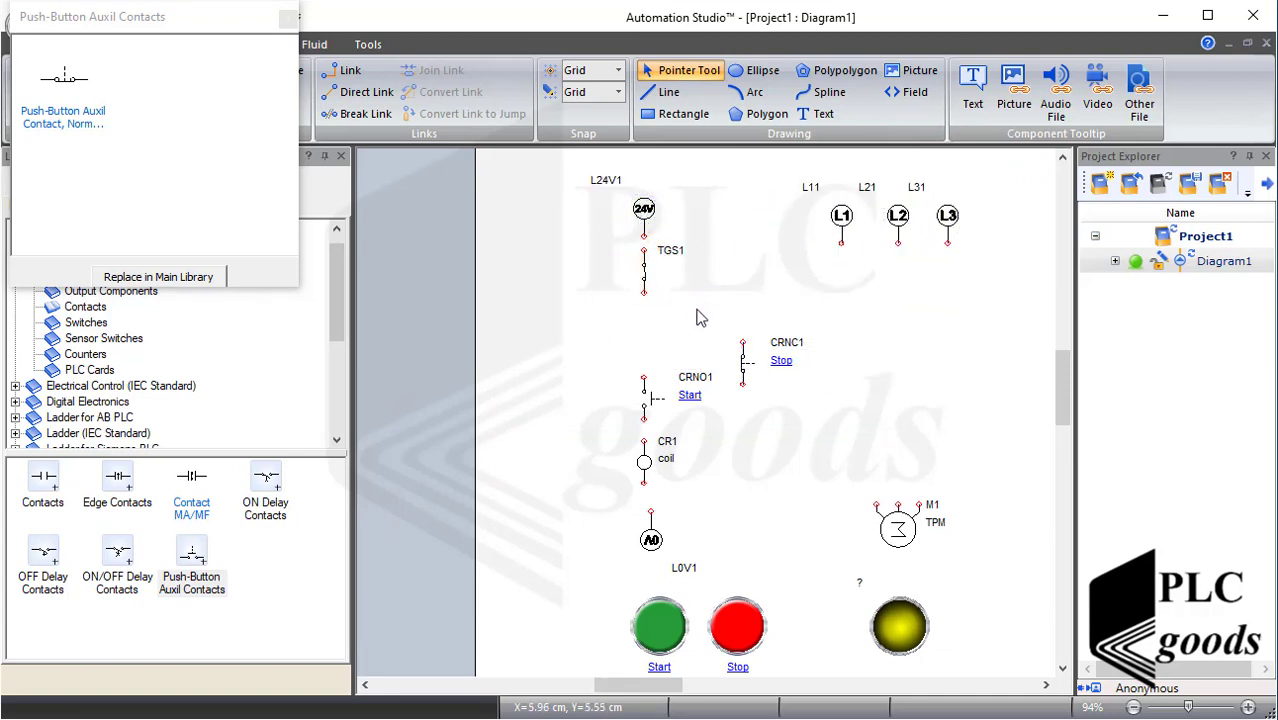
# Step: Position the Stop contact above the Start contact and wire the toggle switch, Stop contact and Start contact in series
pyautogui.moveTo(745, 362); pyautogui.dragTo(650, 344)
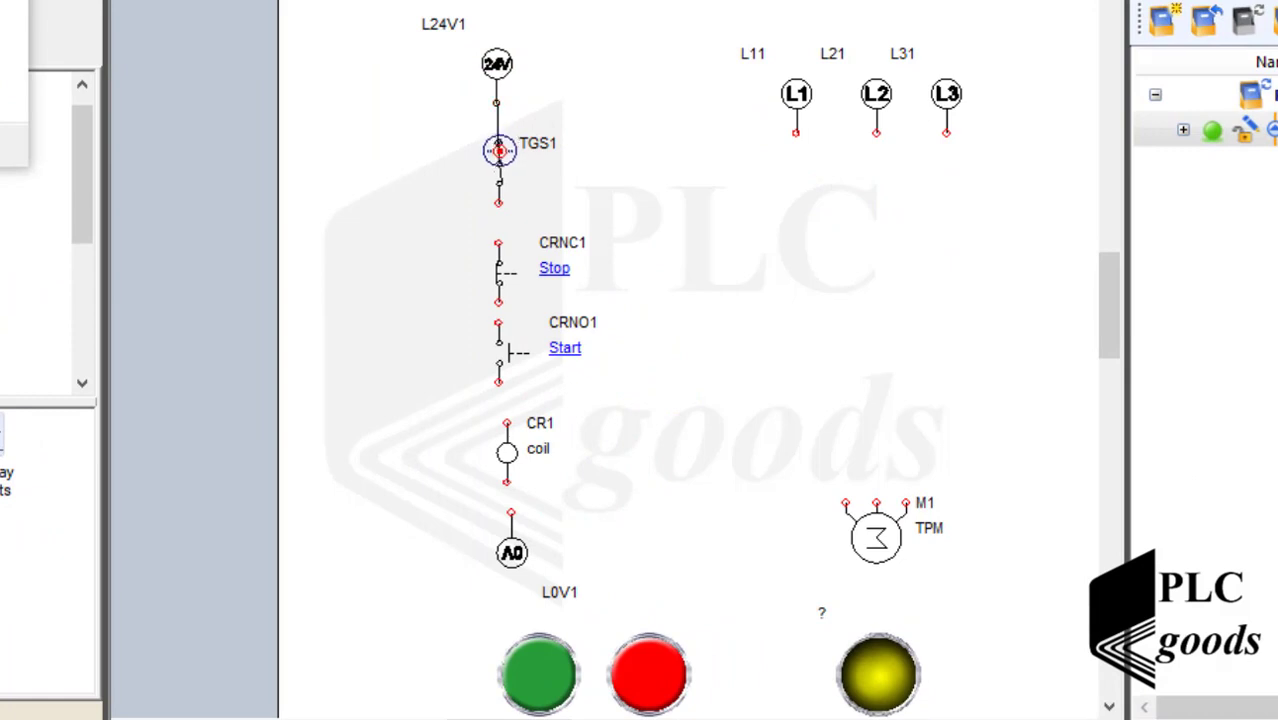
pyautogui.moveTo(498, 210); pyautogui.dragTo(498, 243)
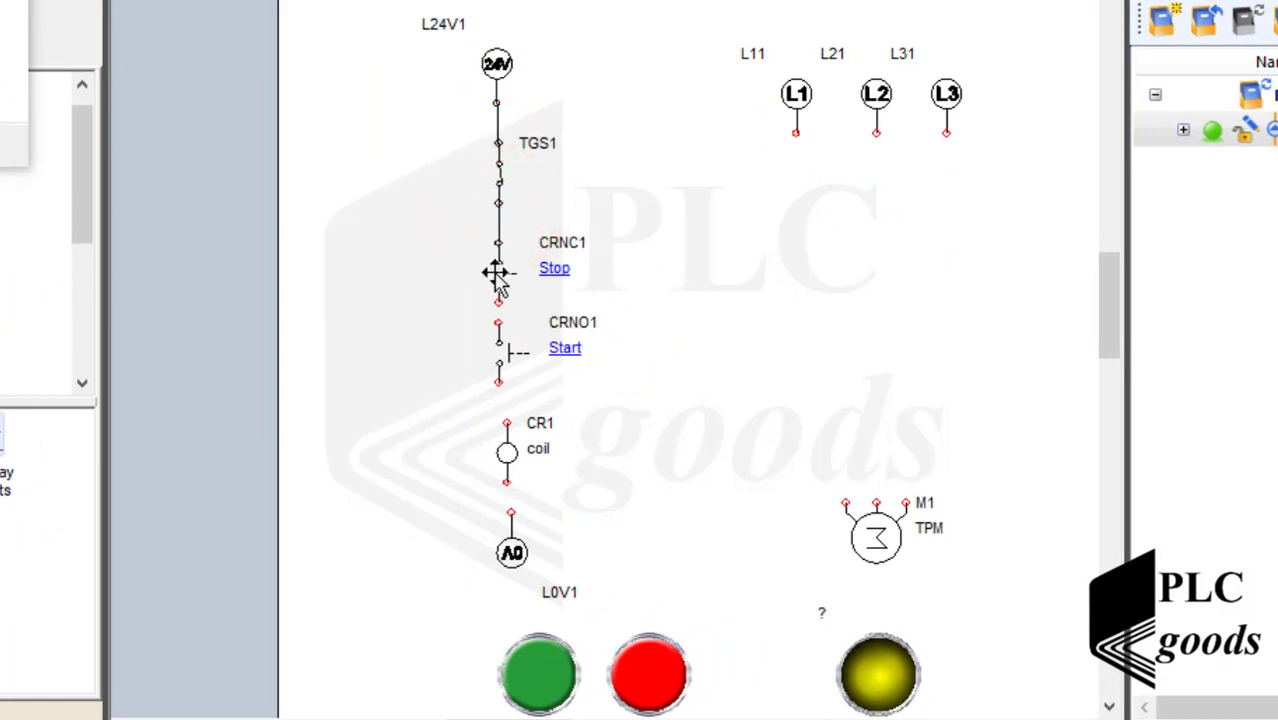
pyautogui.moveTo(499, 303); pyautogui.dragTo(499, 322)
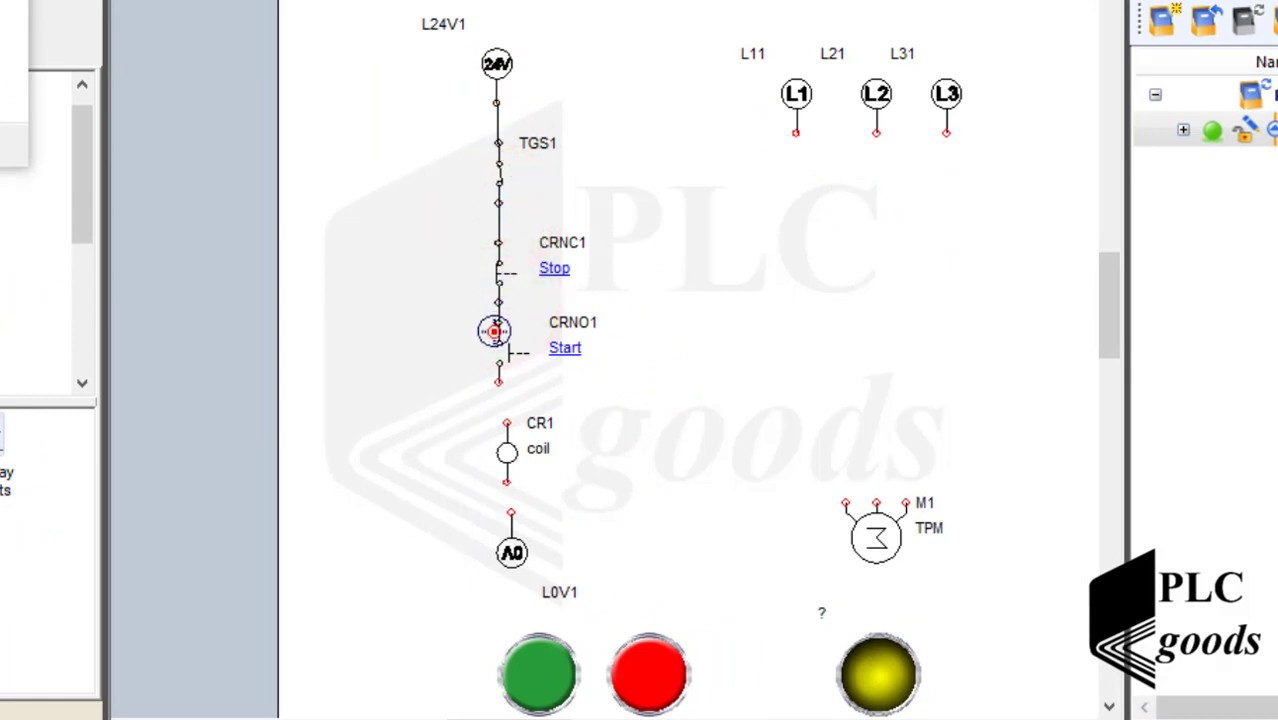
# Step: Move the Start contact, coil and 0V source lower in one column and link them in series
pyautogui.click(508, 378)
pyautogui.moveTo(508, 378); pyautogui.dragTo(508, 420)
pyautogui.moveTo(507, 478); pyautogui.dragTo(499, 603)
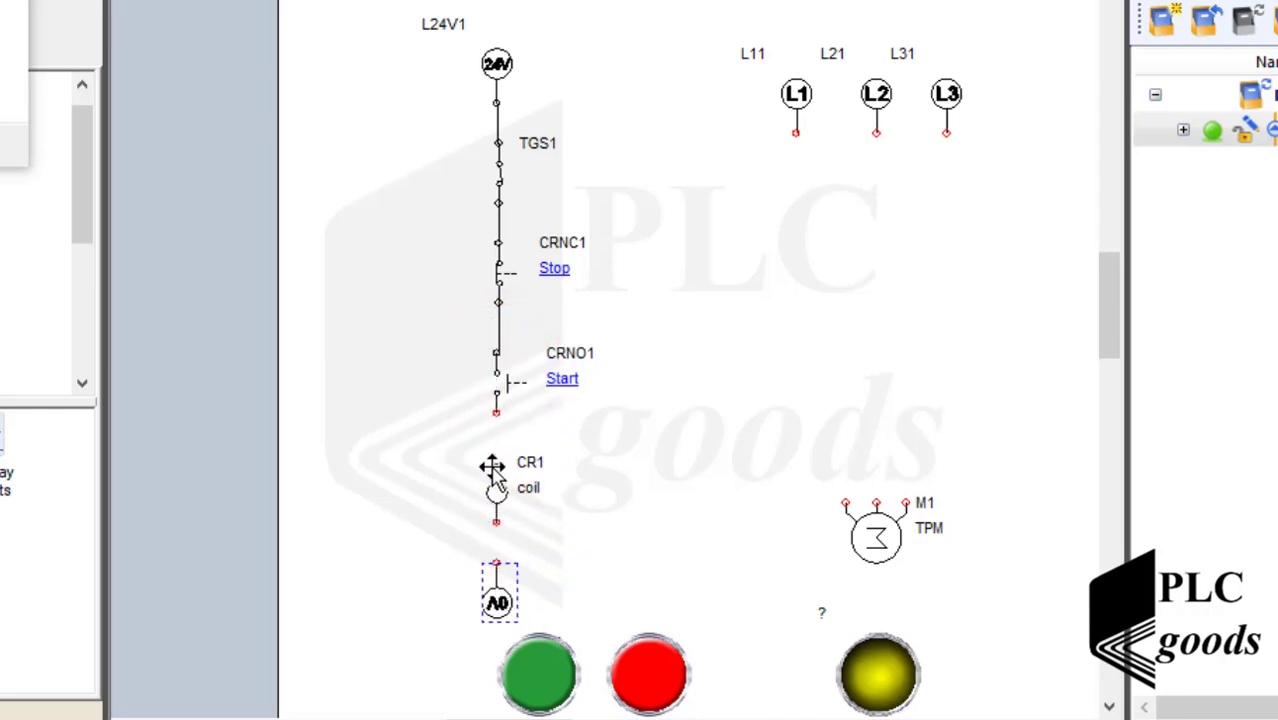
pyautogui.moveTo(496, 410); pyautogui.dragTo(496, 463)
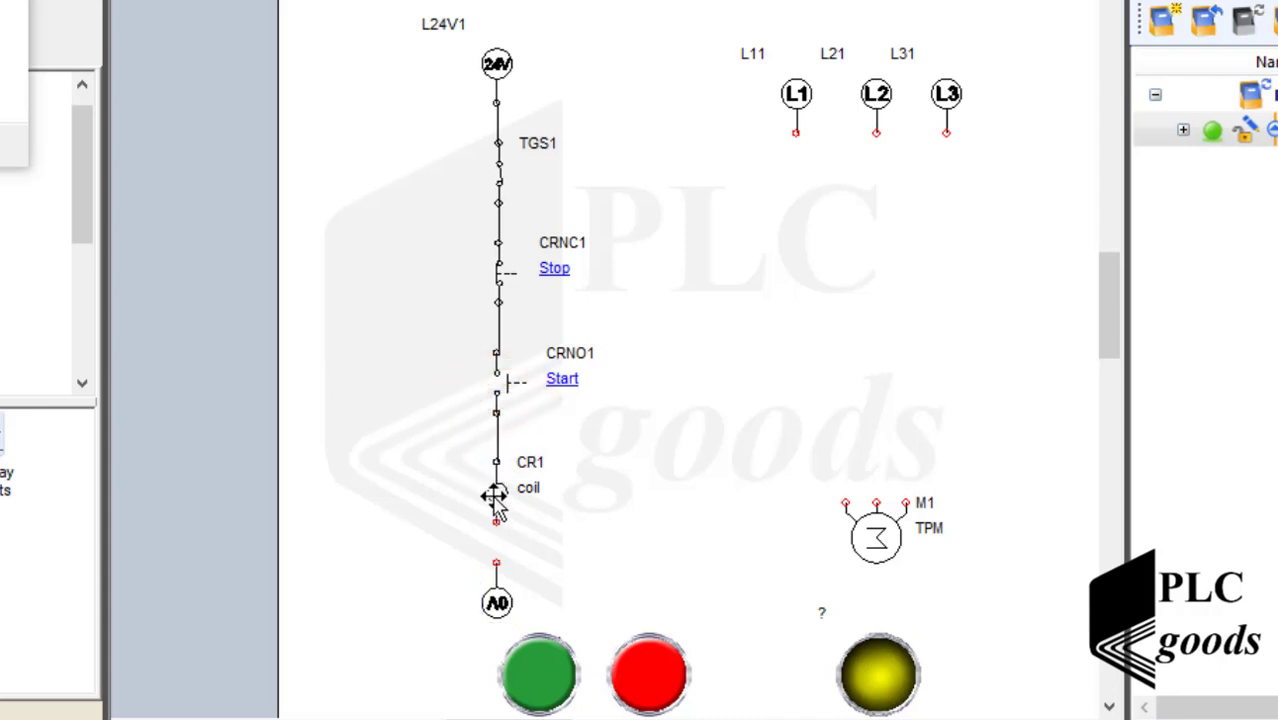
pyautogui.moveTo(496, 523); pyautogui.dragTo(494, 569)
# Step: Move the push-buttons and indicator light lower, and shift the 0V source farther below the coil
pyautogui.moveTo(441, 638); pyautogui.dragTo(440, 483)
pyautogui.moveTo(530, 540); pyautogui.dragTo(530, 600)
pyautogui.click(556, 505)
pyautogui.moveTo(497, 540); pyautogui.dragTo(497, 522)
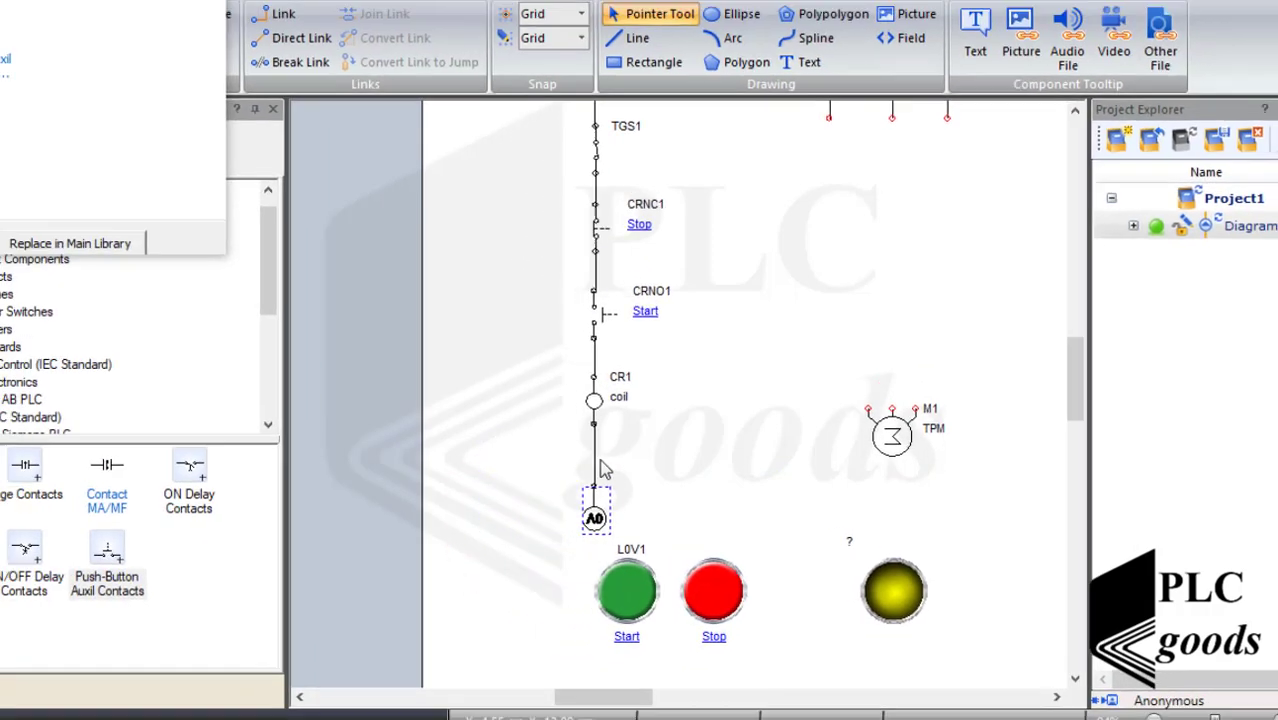
pyautogui.click(514, 440)
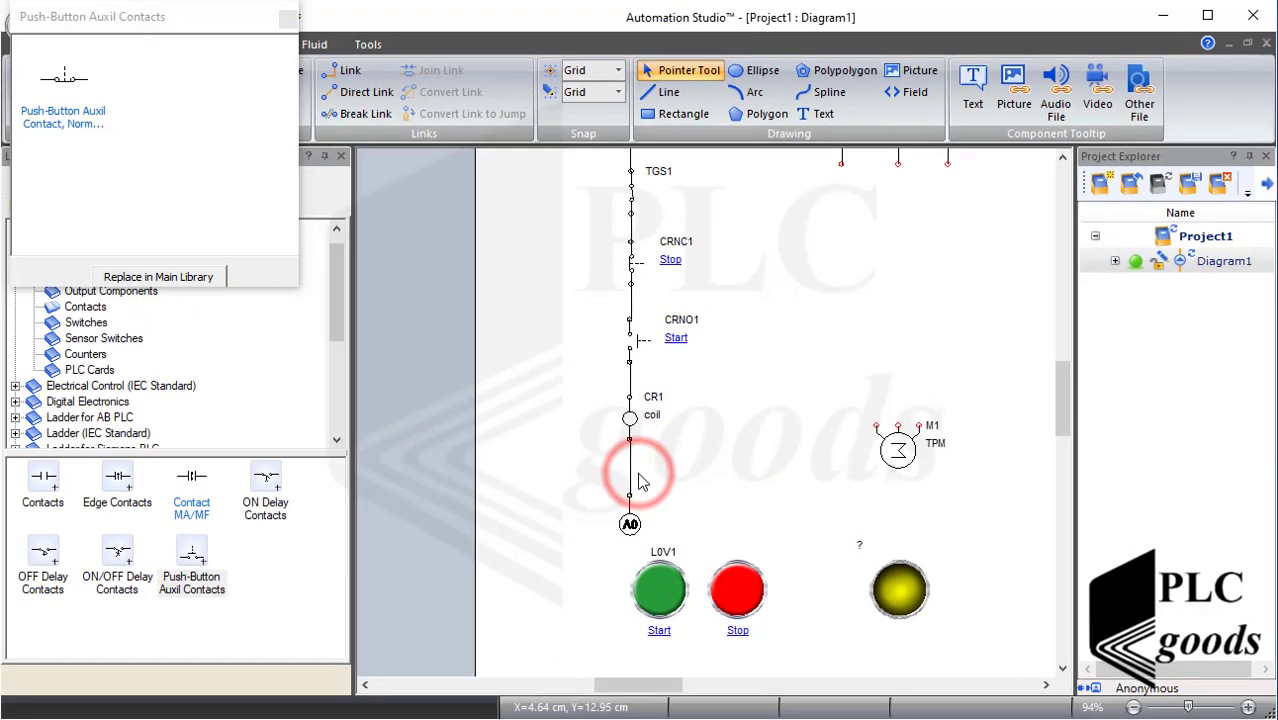
# Step: Place a normally open contact beside the Start contact, rotate it to vertical and move it level with the Start contact
pyautogui.click(287, 18)
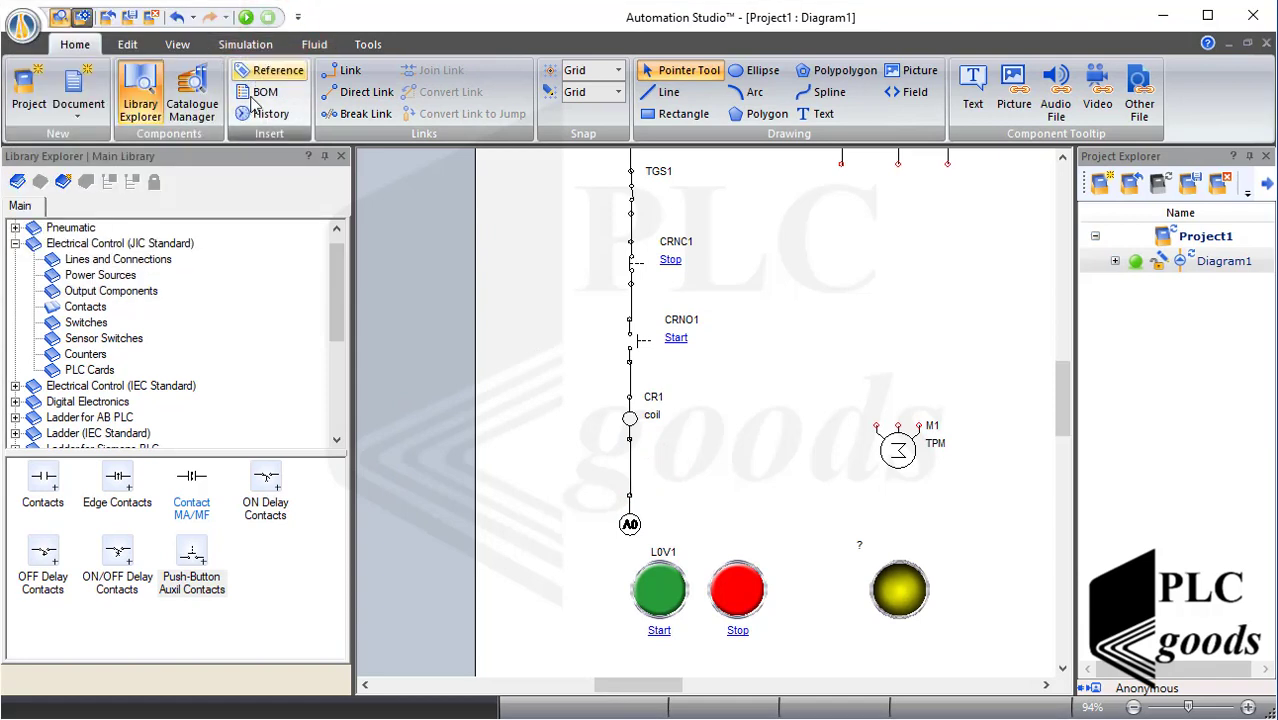
pyautogui.click(72, 311)
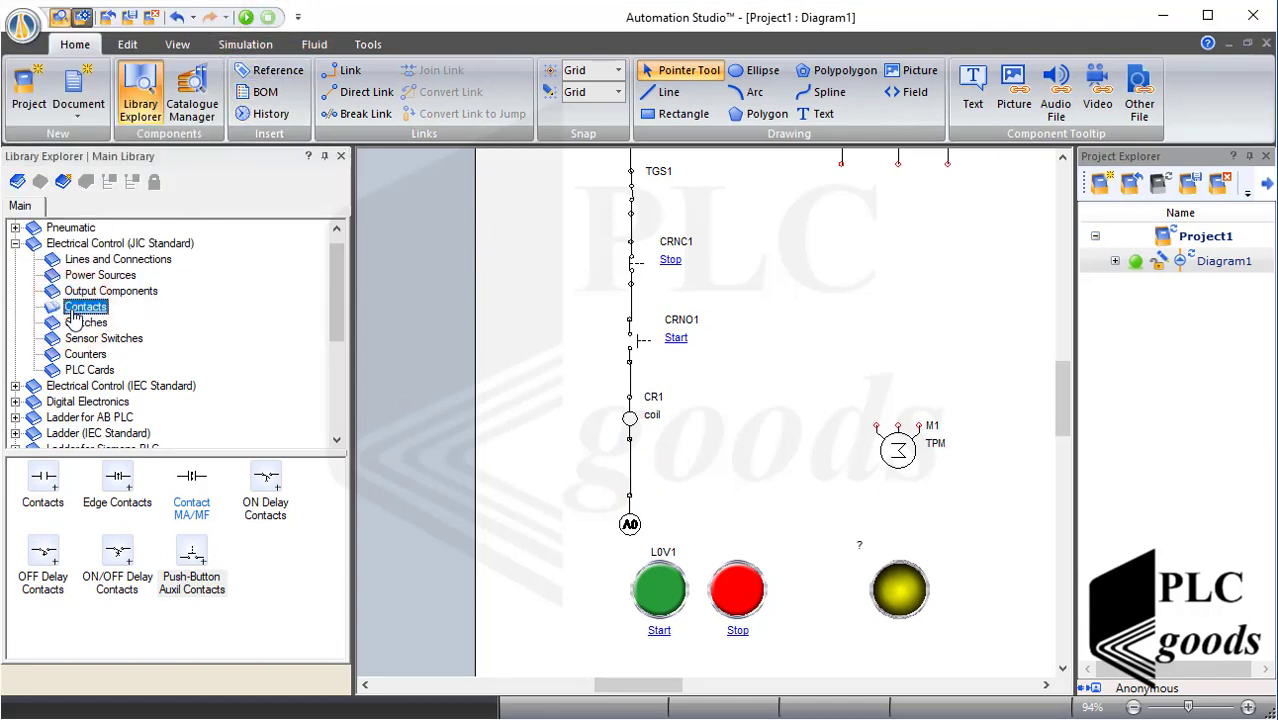
pyautogui.moveTo(43, 478); pyautogui.dragTo(745, 364)
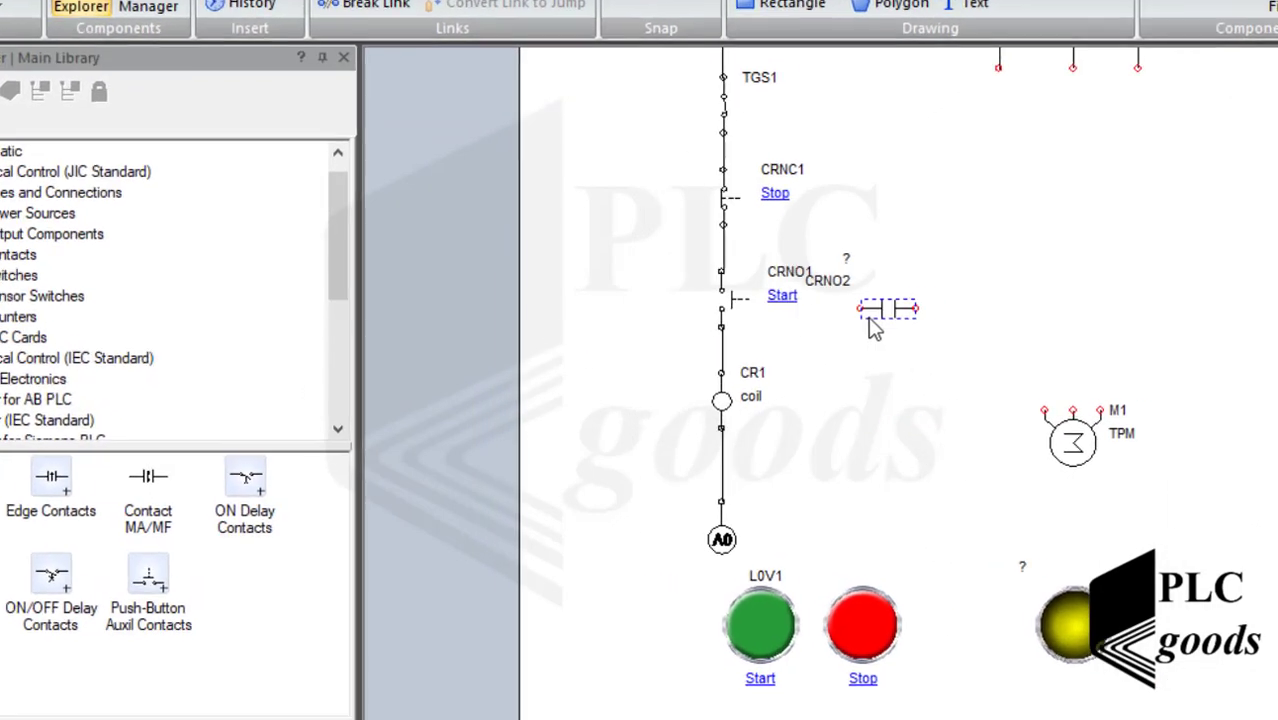
pyautogui.hotkey('ctrl', 'r')
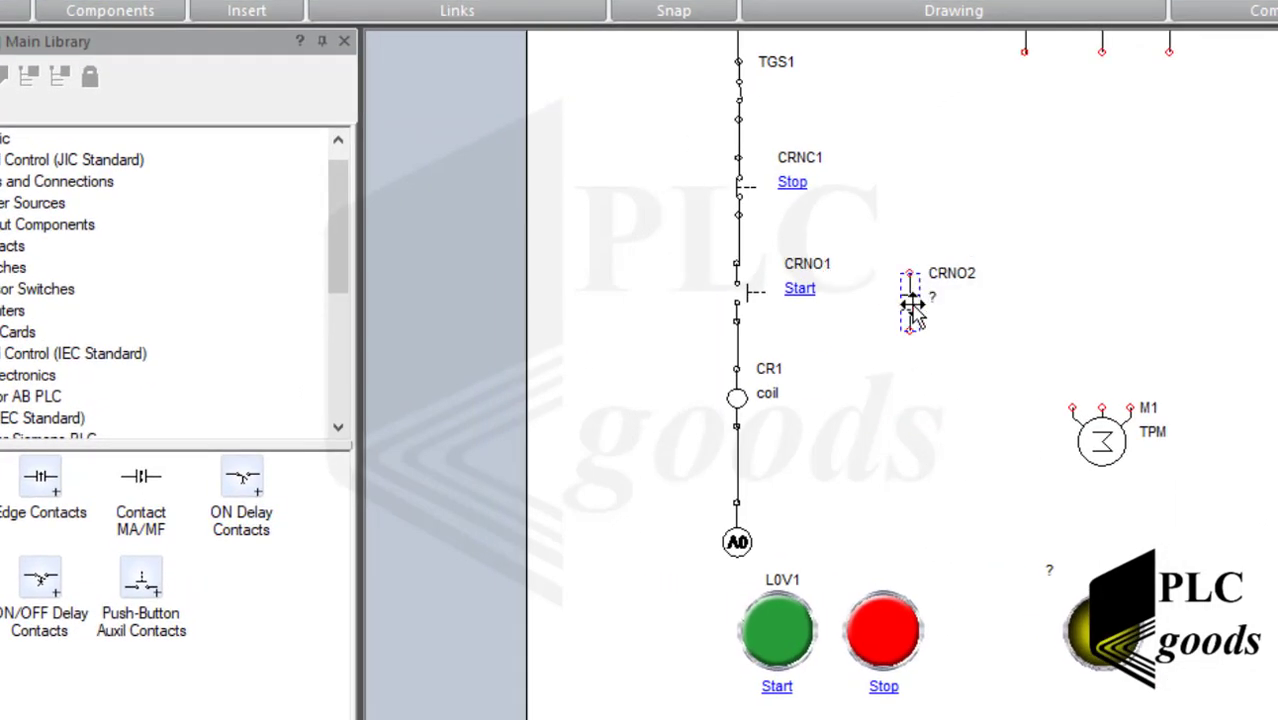
pyautogui.moveTo(912, 310); pyautogui.dragTo(914, 292)
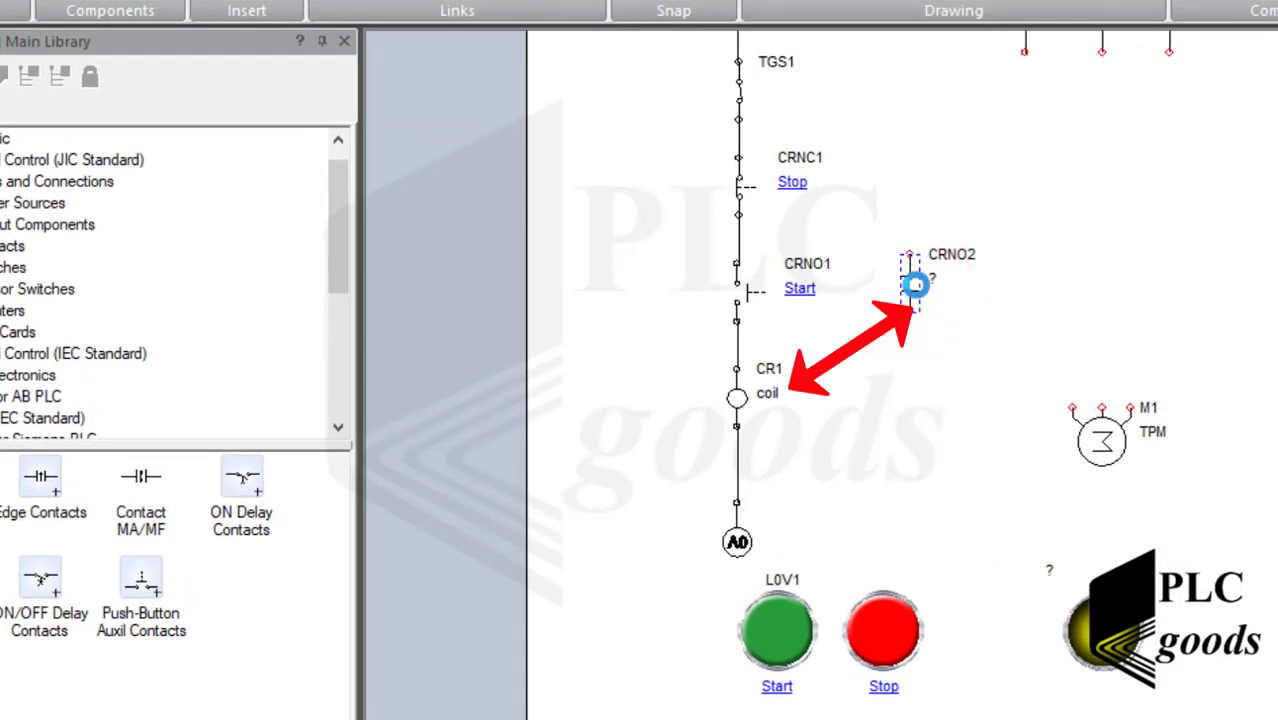
# Step: Filter the compatible variables by "coi" and link the new normally open contact's Input Signal to the coil variable
pyautogui.doubleClick(911, 288)
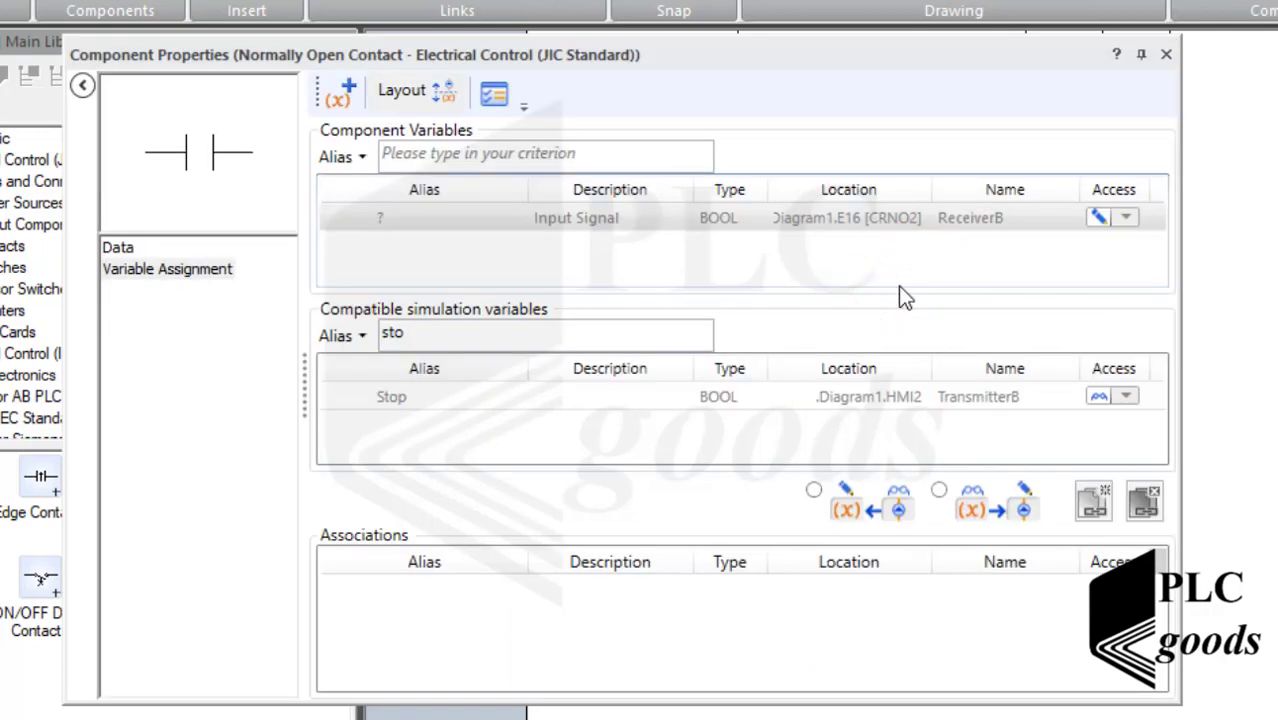
pyautogui.click(493, 222)
pyautogui.doubleClick(430, 338)
pyautogui.write('coi')
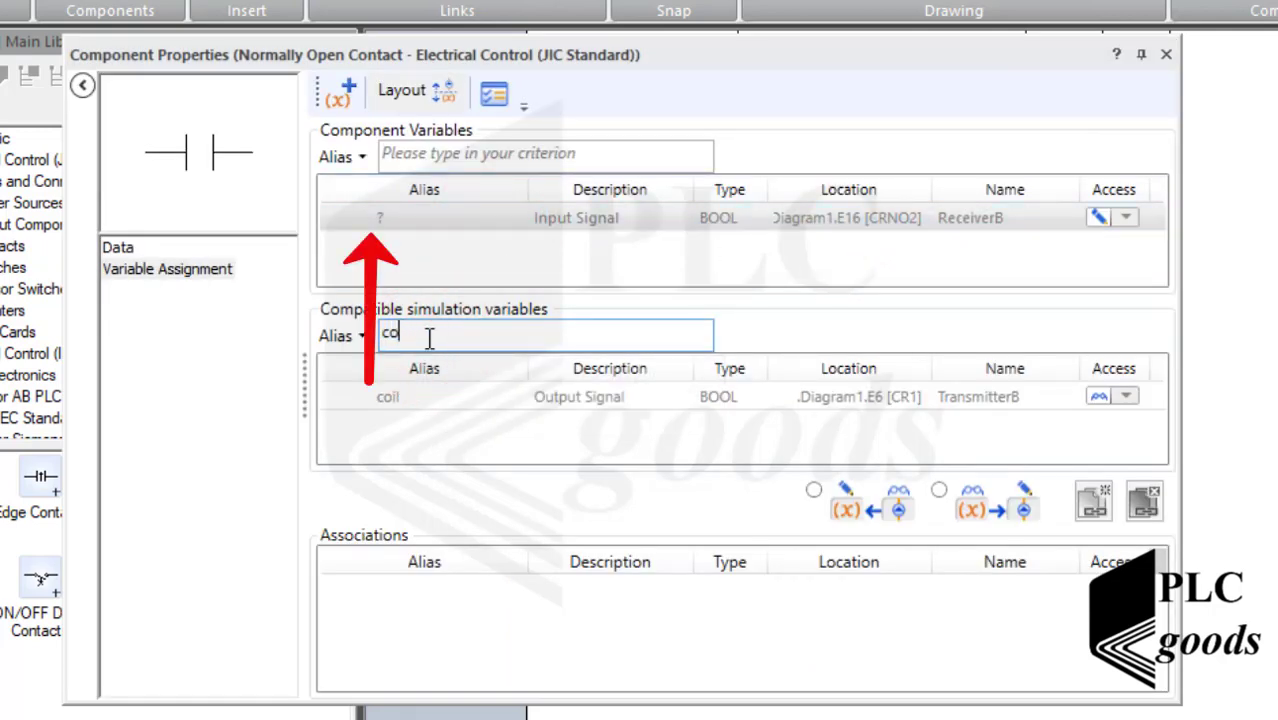
pyautogui.click(426, 398)
pyautogui.rightClick(426, 398)
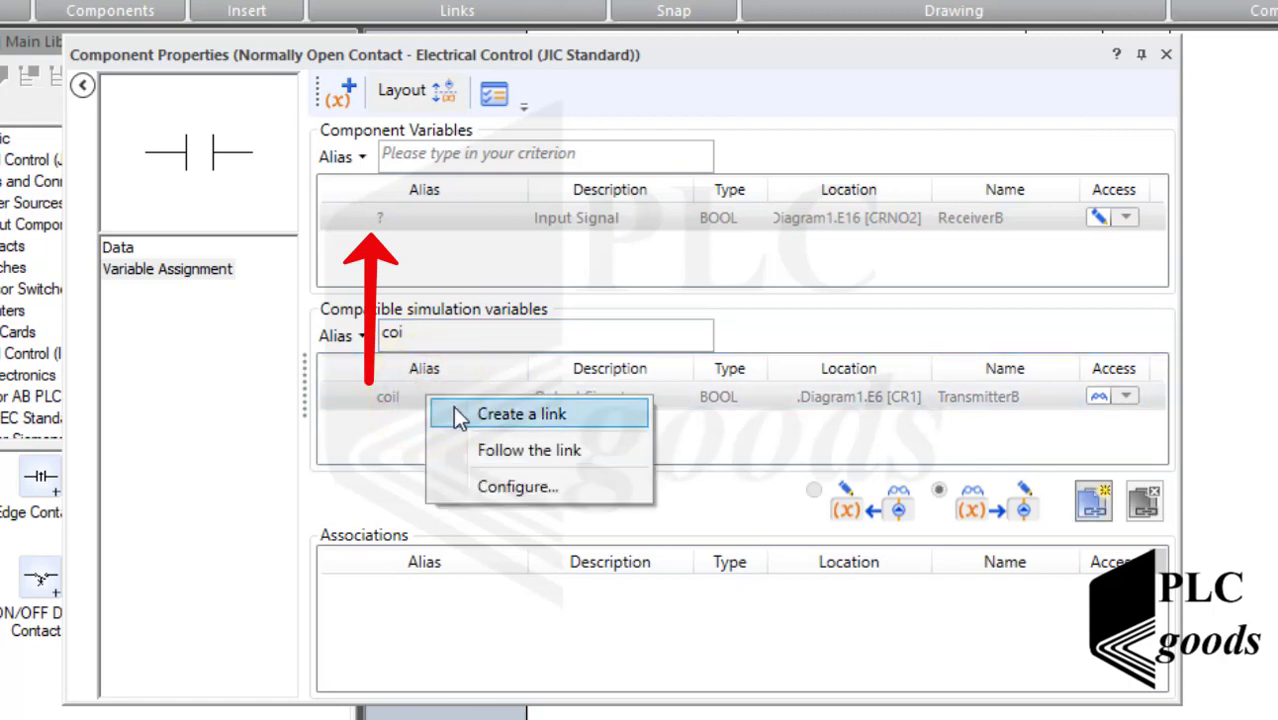
pyautogui.click(520, 414)
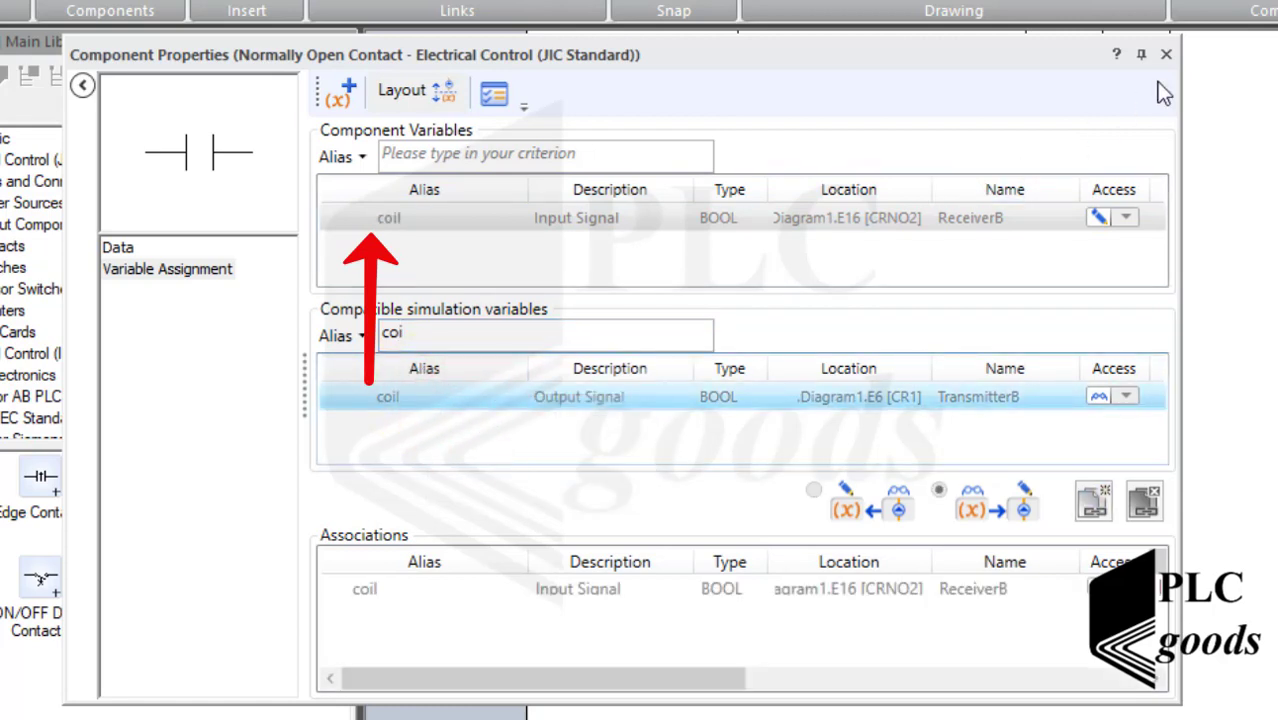
pyautogui.click(1166, 54)
# Step: Wire the coil contact in parallel with the Start contact and lower it slightly to straighten the connecting lines
pyautogui.moveTo(909, 254); pyautogui.dragTo(738, 237)
pyautogui.click(738, 237)
pyautogui.click(740, 237)
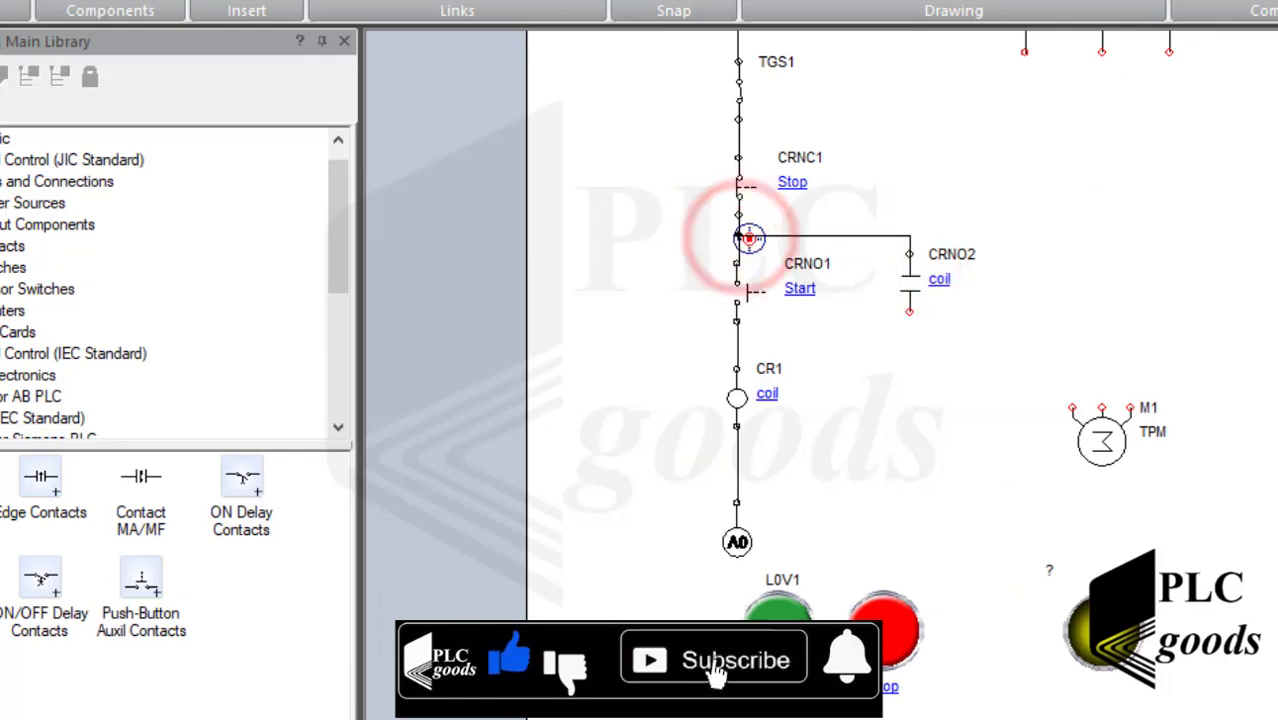
pyautogui.scroll(3, 759, 277)
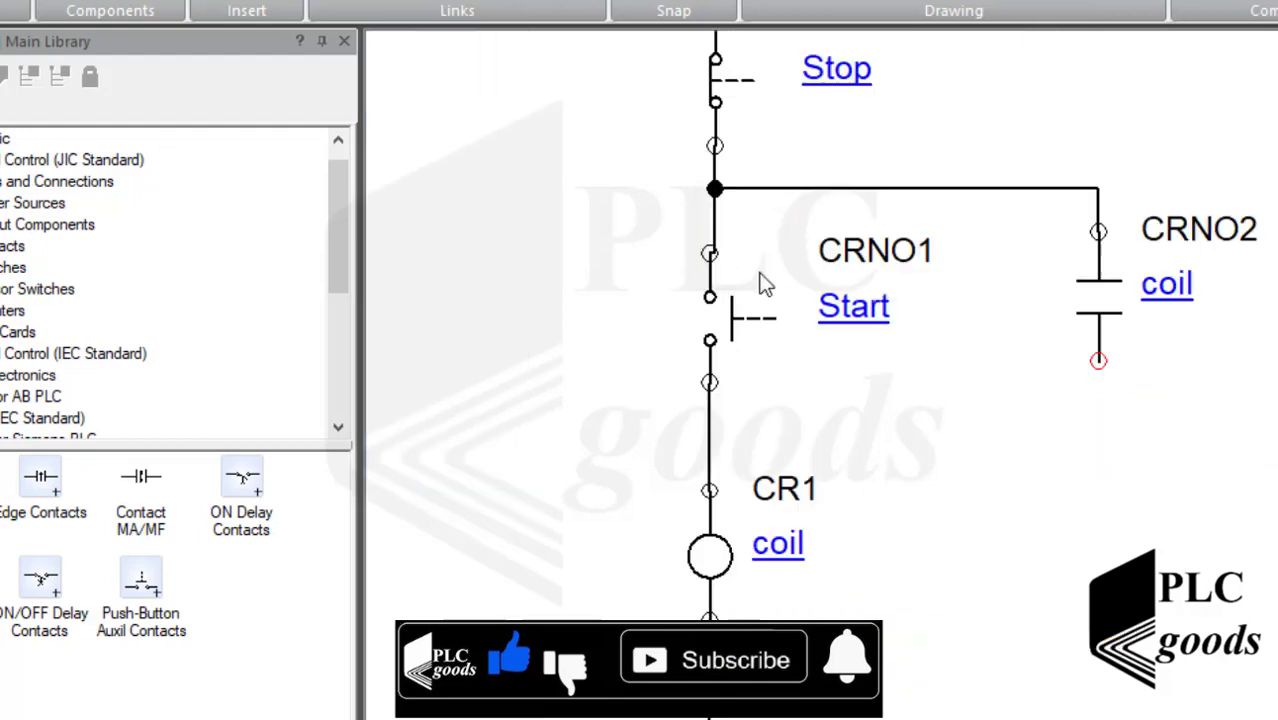
pyautogui.moveTo(1098, 362); pyautogui.dragTo(708, 376)
pyautogui.click(1098, 310)
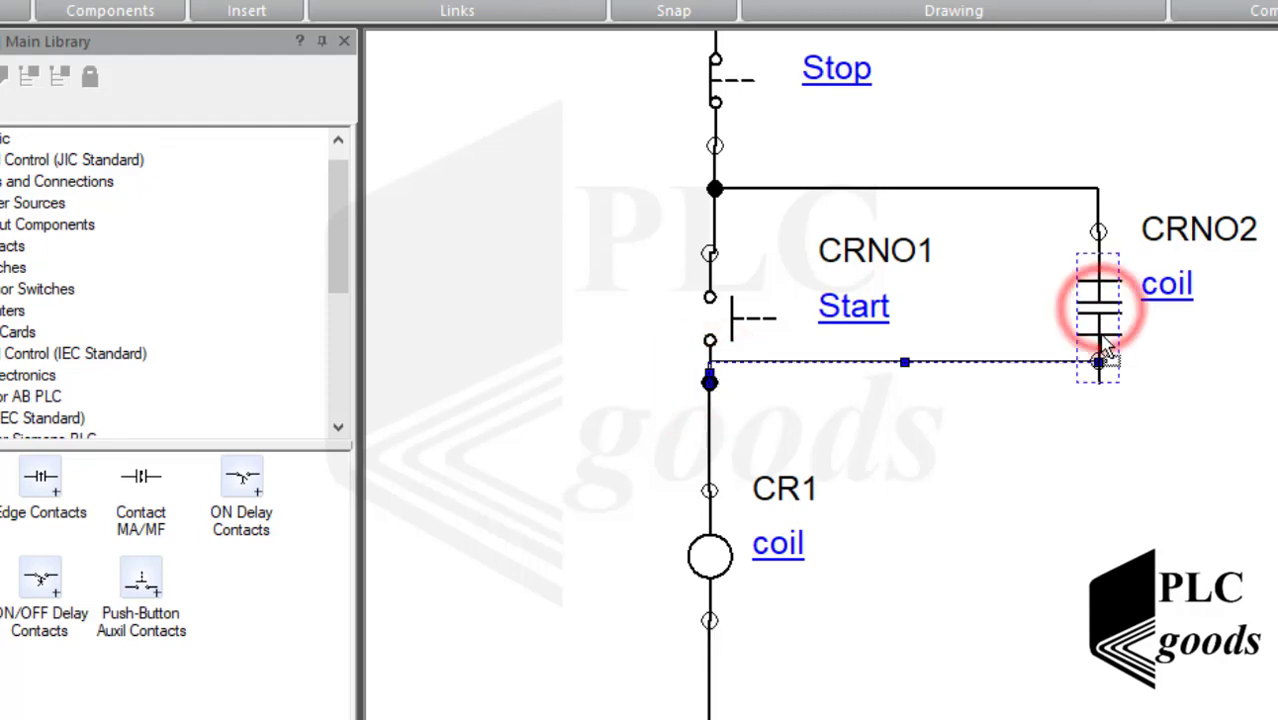
pyautogui.moveTo(1103, 340); pyautogui.dragTo(1108, 358)
pyautogui.click(1090, 430)
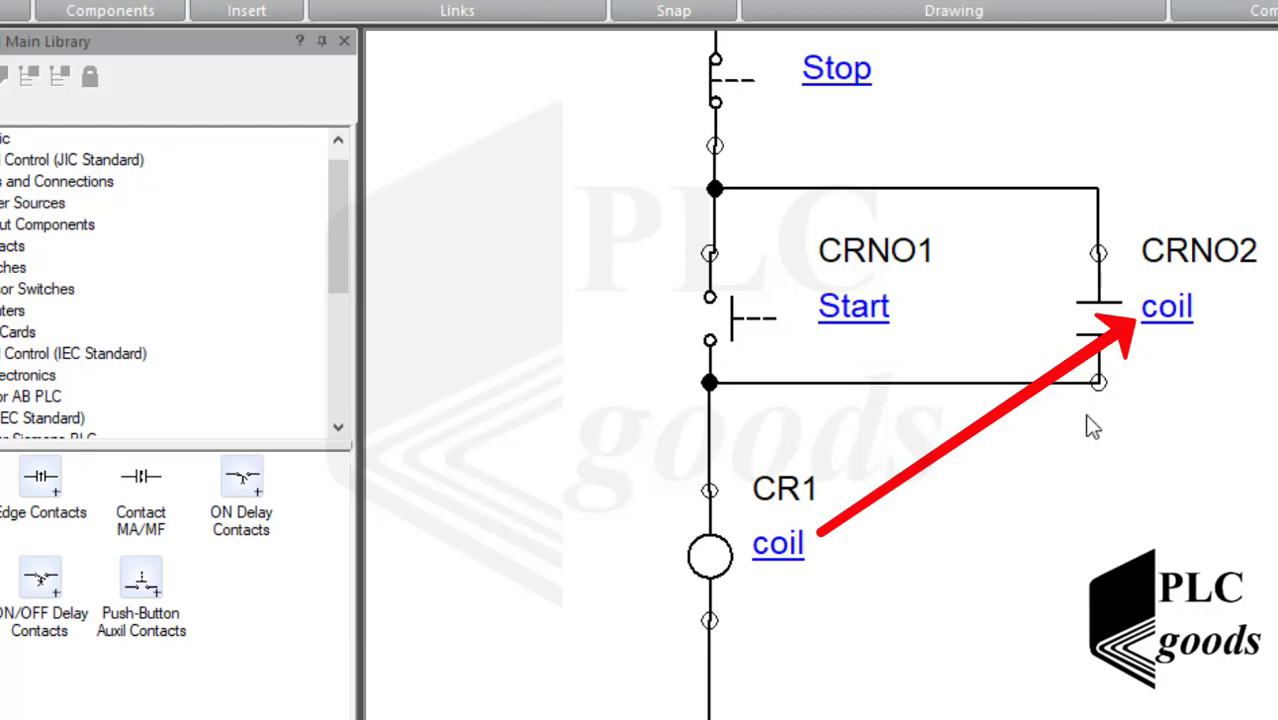
# Step: Copy the coil contact and place the duplicate above the motor, detached from the existing wiring
pyautogui.scroll(-2, 959, 394)
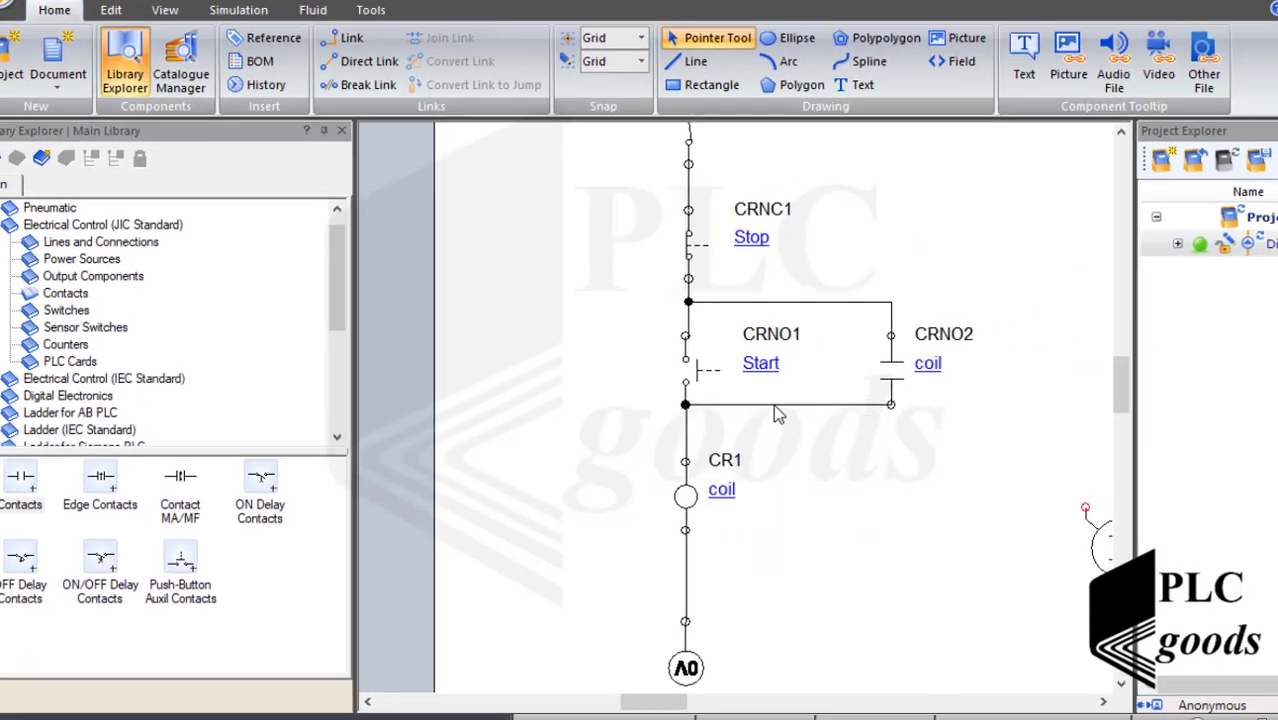
pyautogui.moveTo(664, 702); pyautogui.dragTo(686, 702)
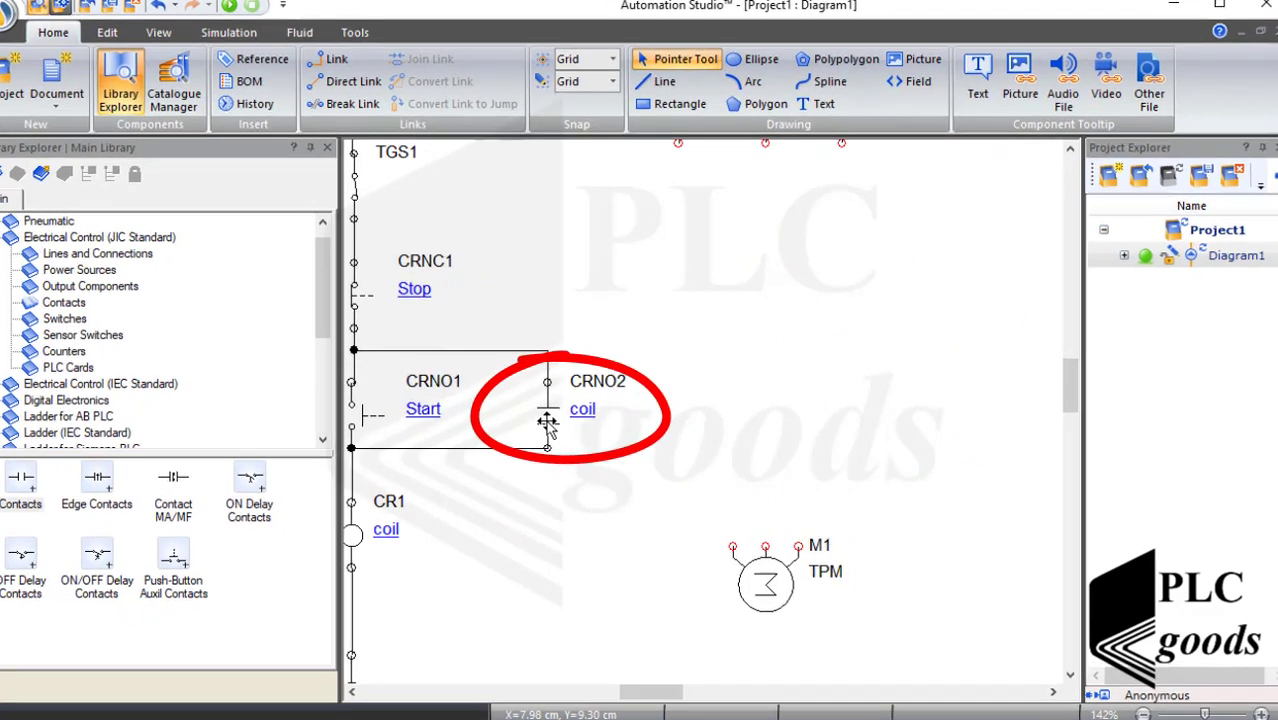
pyautogui.click(555, 420)
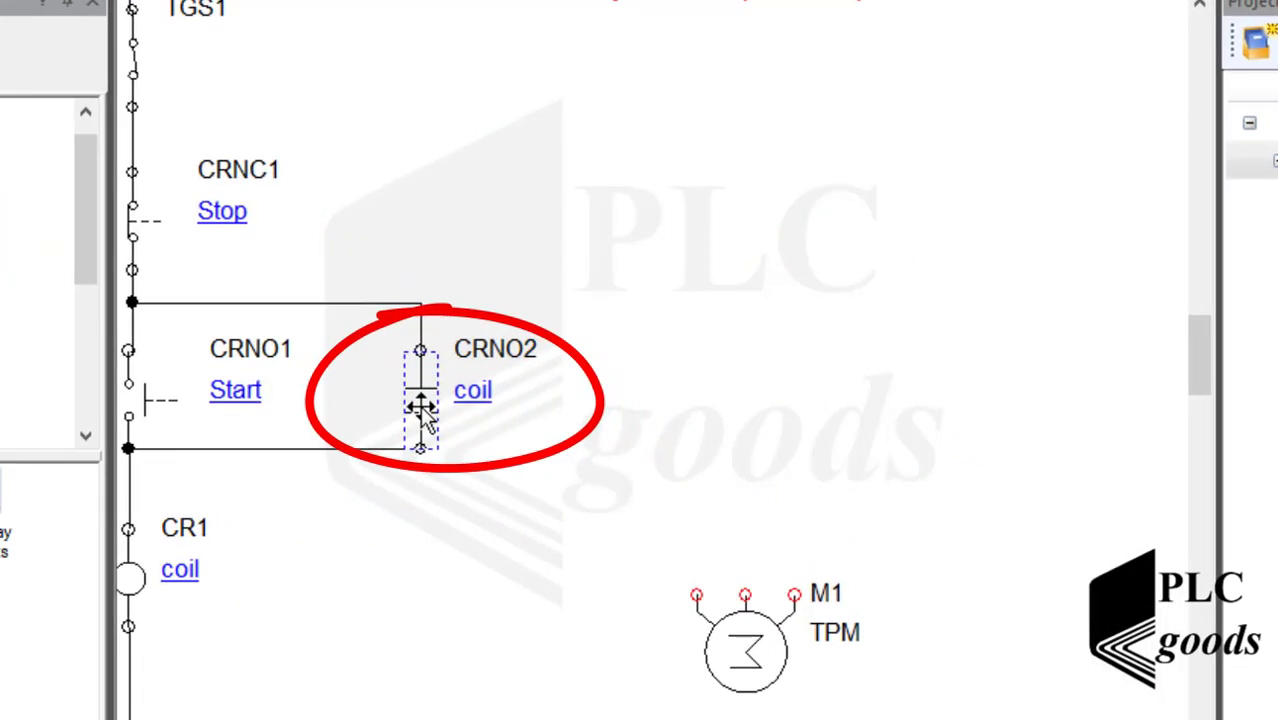
pyautogui.hotkey('ctrl', 'c')
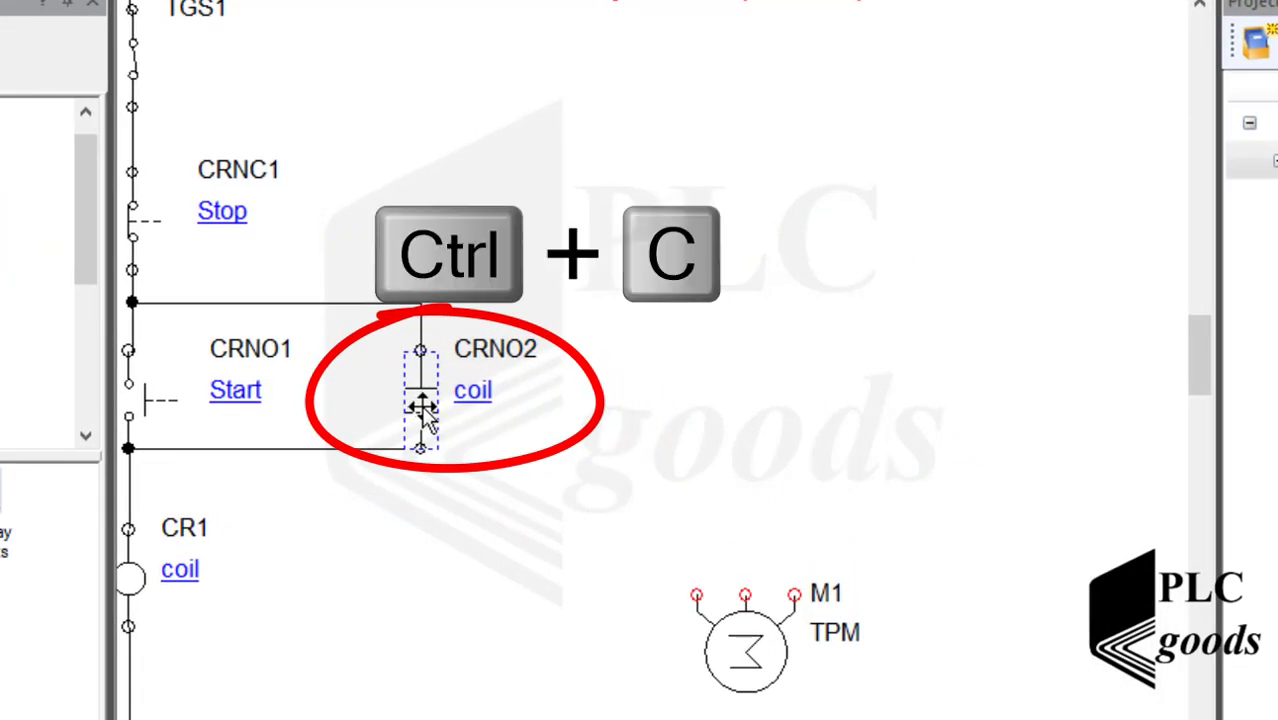
pyautogui.hotkey('ctrl', 'p')
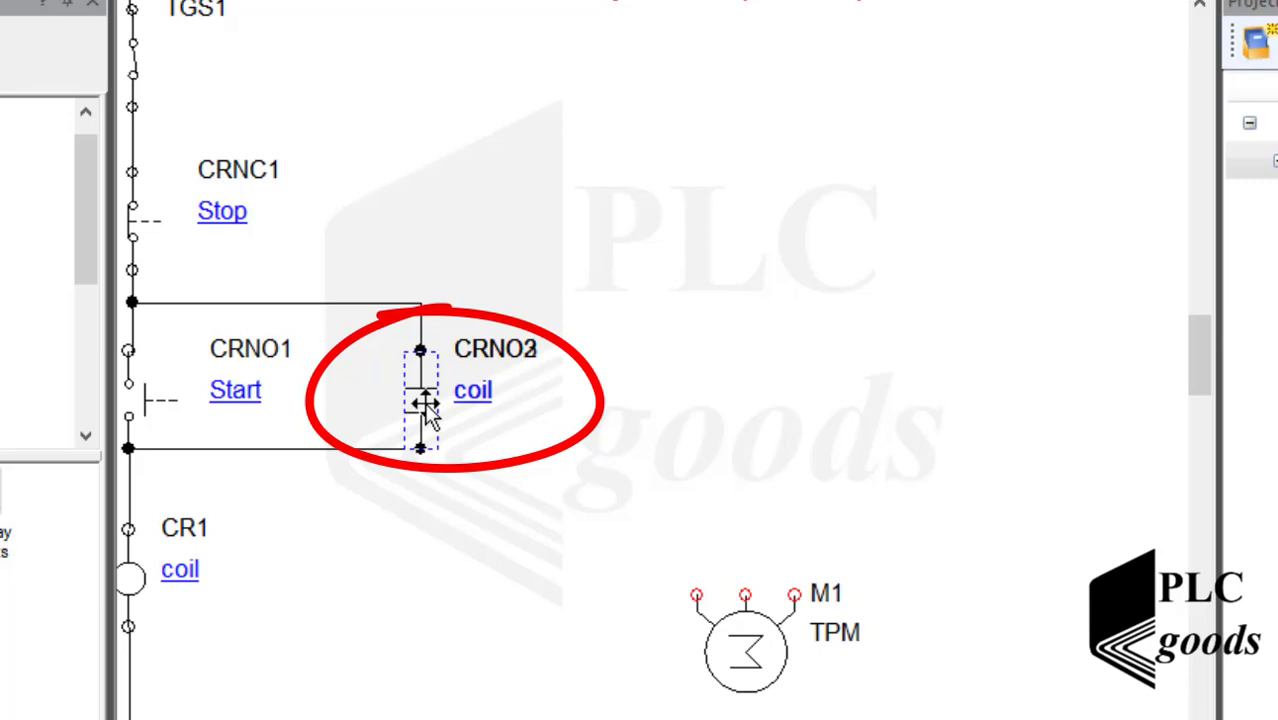
pyautogui.moveTo(425, 403); pyautogui.dragTo(560, 420)
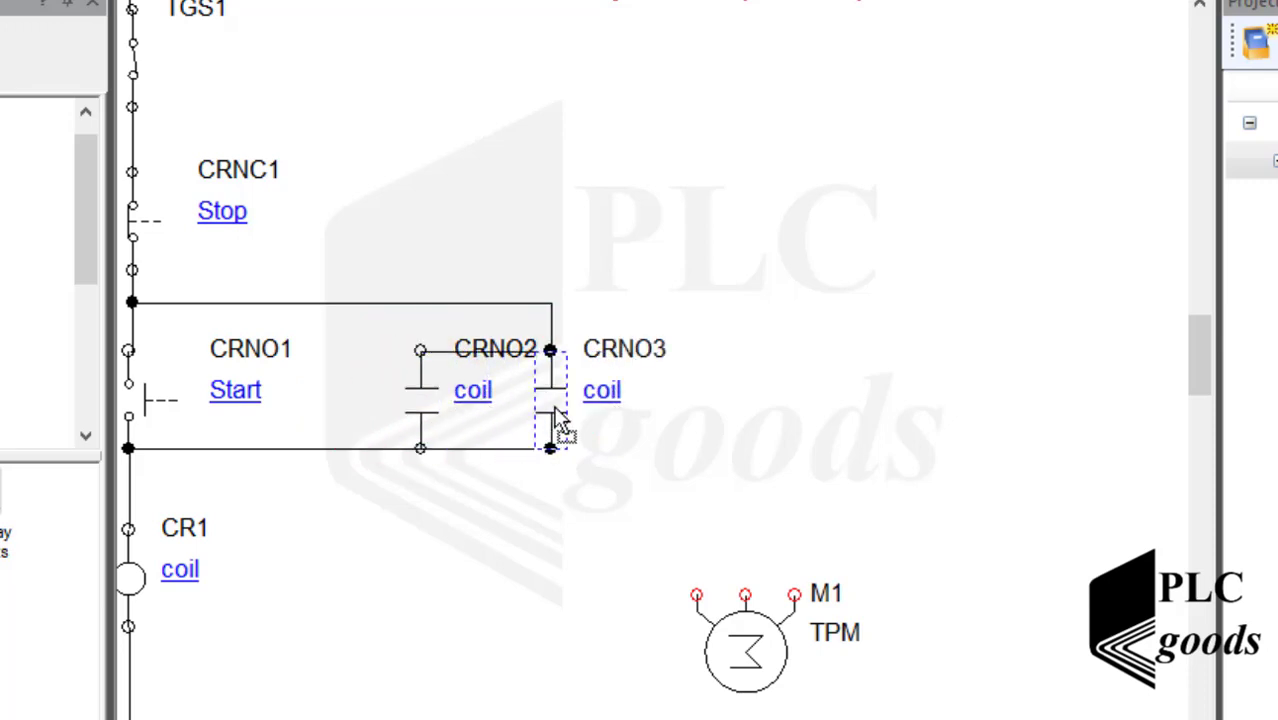
pyautogui.hotkey('ctrl', 'z')
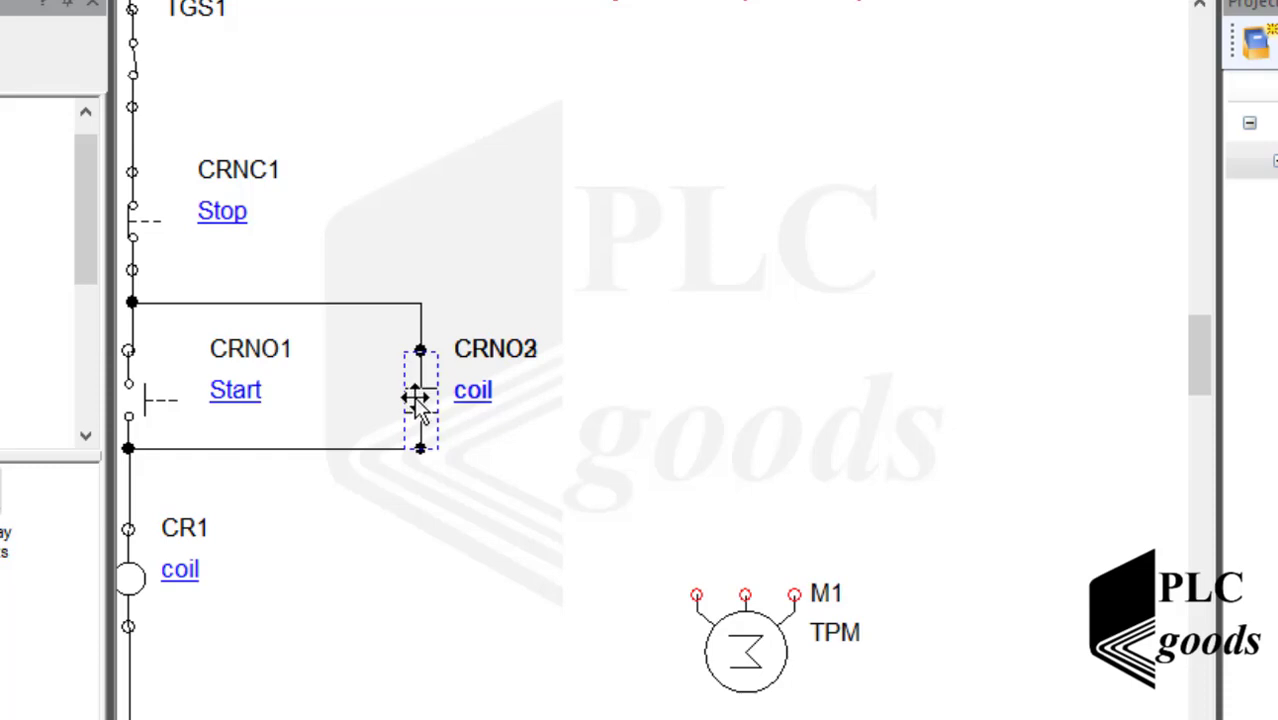
pyautogui.moveTo(414, 396); pyautogui.dragTo(681, 418)
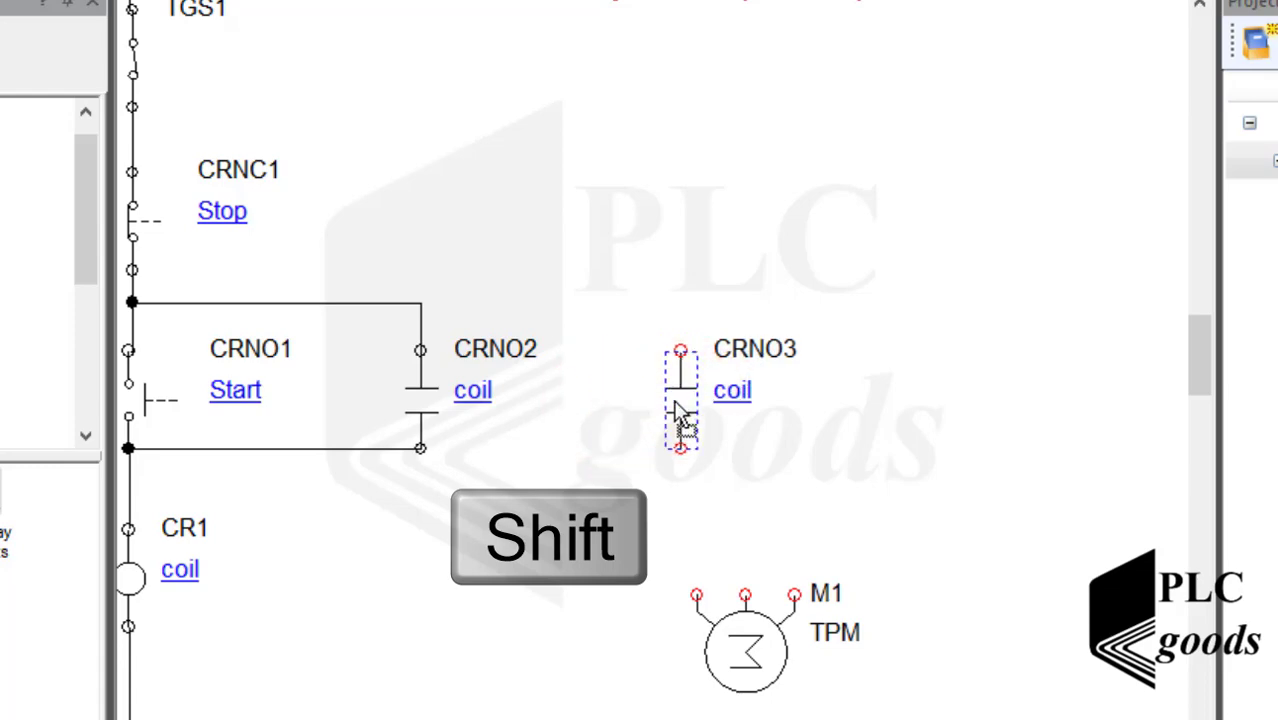
# Step: Paste two more copies of the detached coil contact and line them up beside it above the motor
pyautogui.rightClick(678, 410)
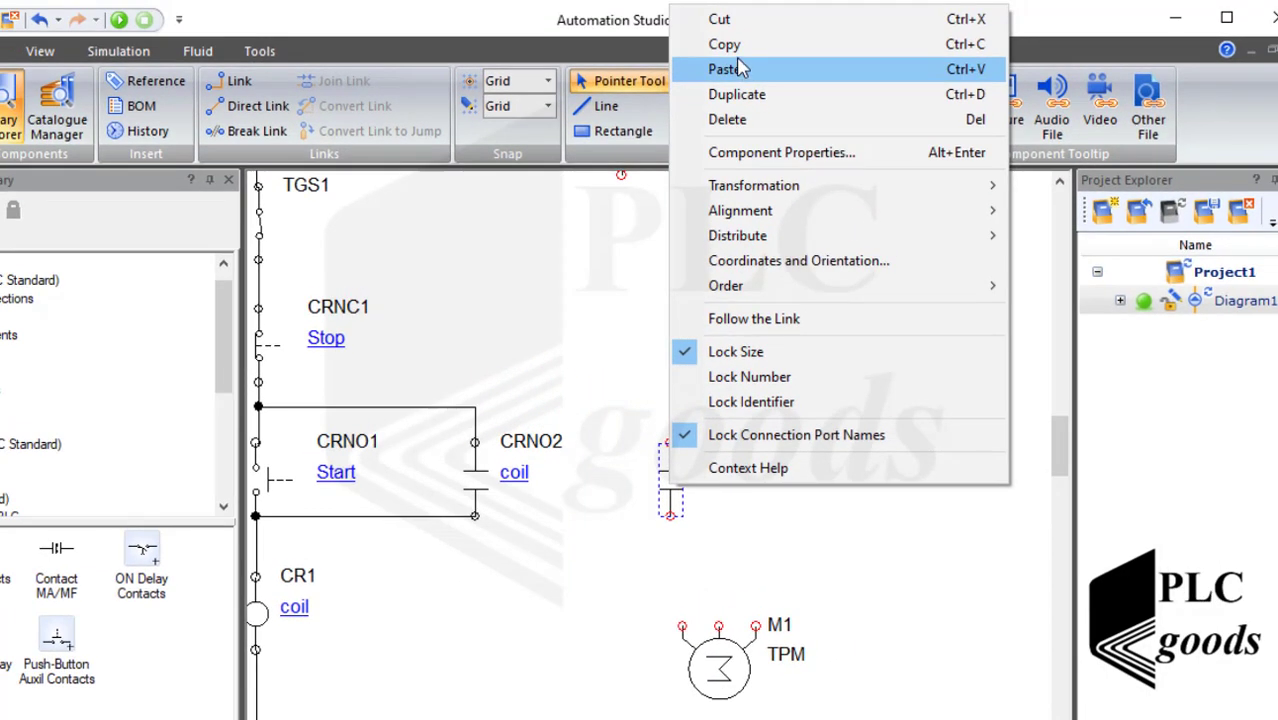
pyautogui.click(738, 21)
pyautogui.rightClick(770, 473)
pyautogui.click(815, 68)
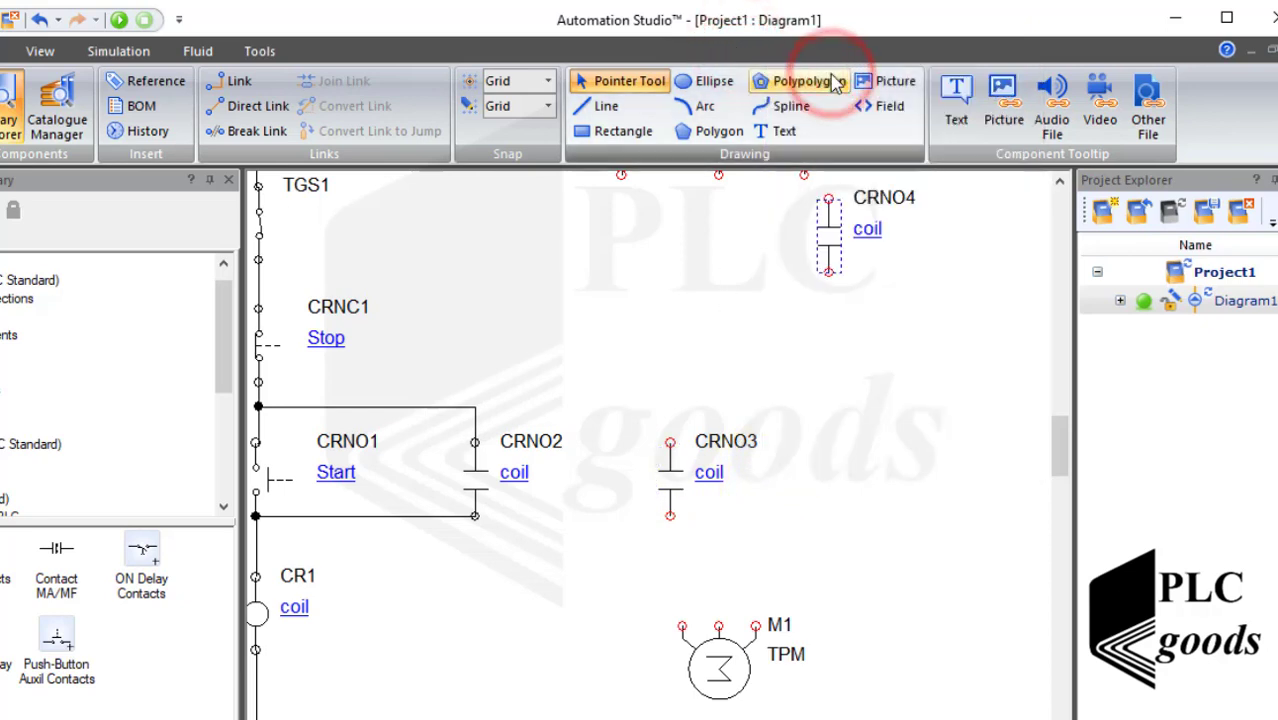
pyautogui.moveTo(828, 248); pyautogui.dragTo(771, 486)
pyautogui.rightClick(833, 513)
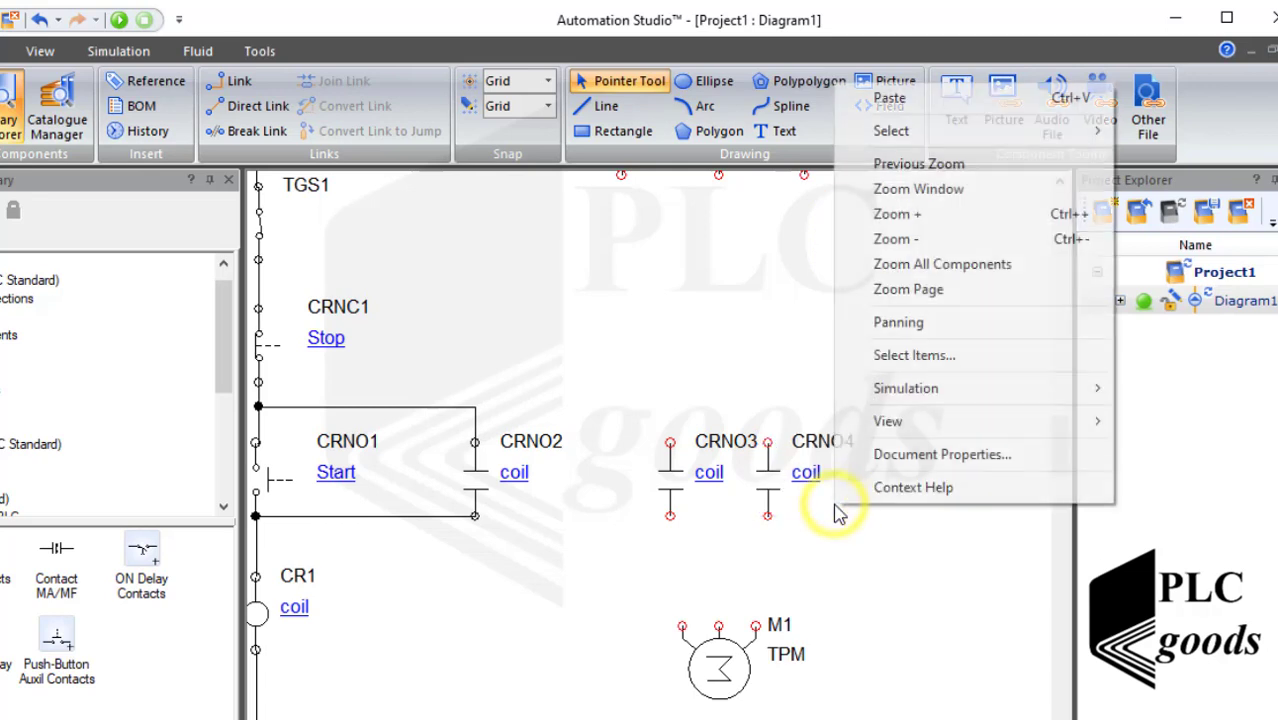
pyautogui.click(875, 97)
pyautogui.moveTo(878, 240); pyautogui.dragTo(890, 472)
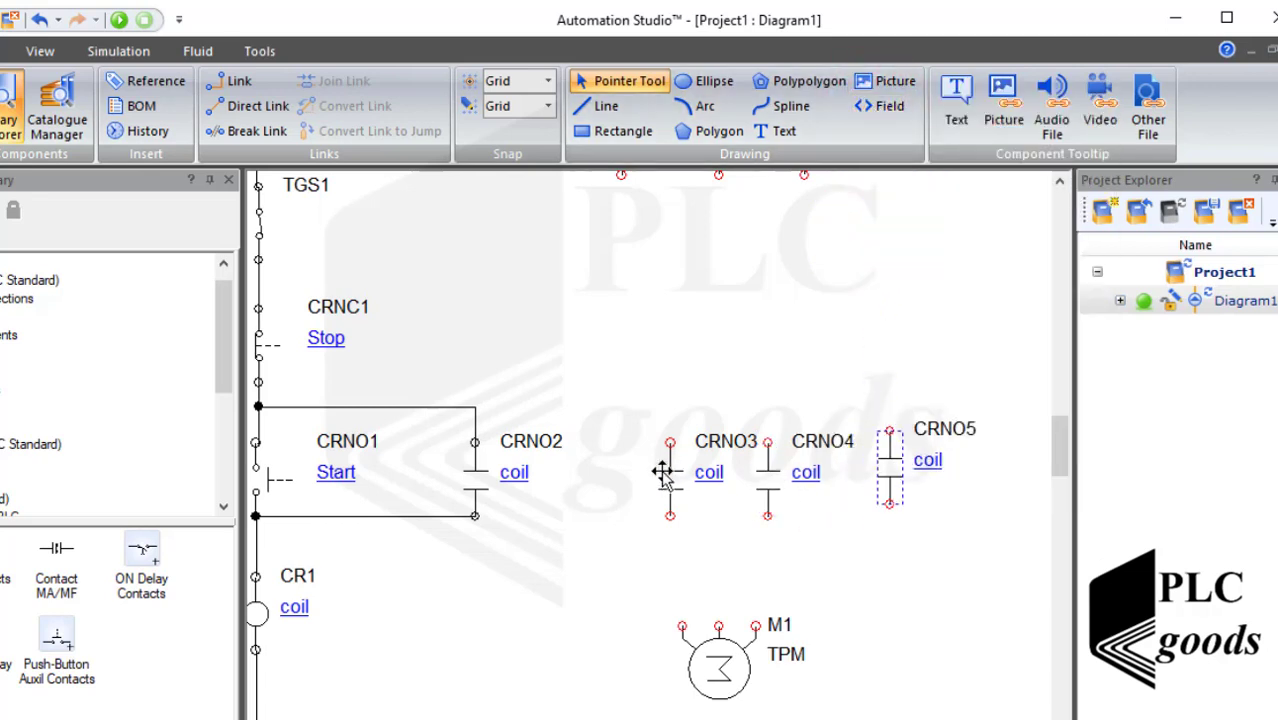
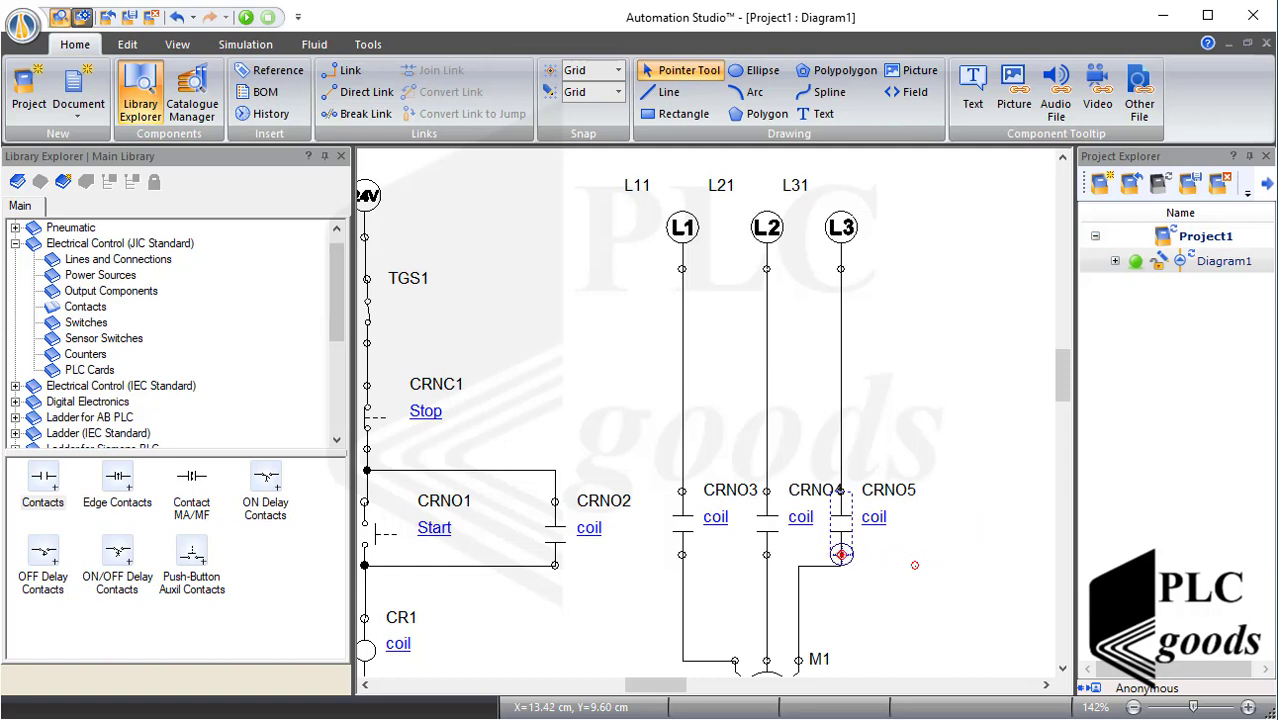
# Step: Move the horizontal segment of the link between the L3 contact and the motor lower, close to the motor's terminal
pyautogui.click(840, 590)
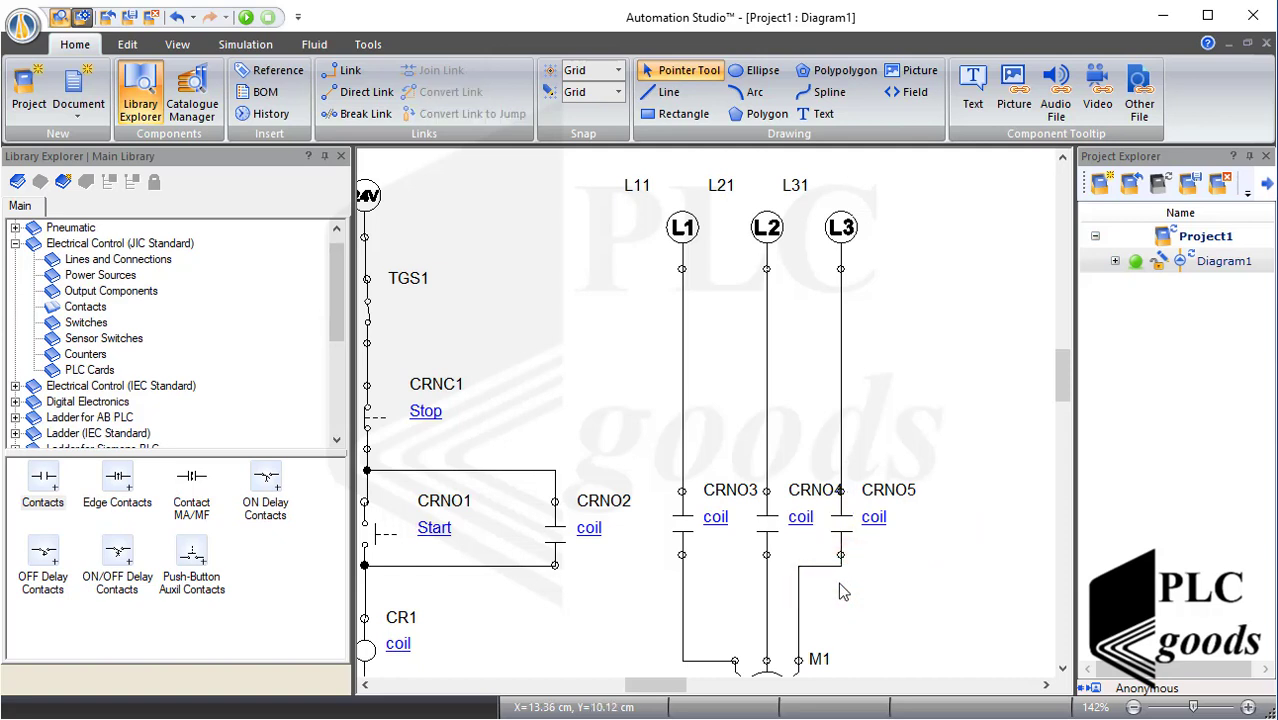
pyautogui.click(824, 564)
pyautogui.click(827, 655)
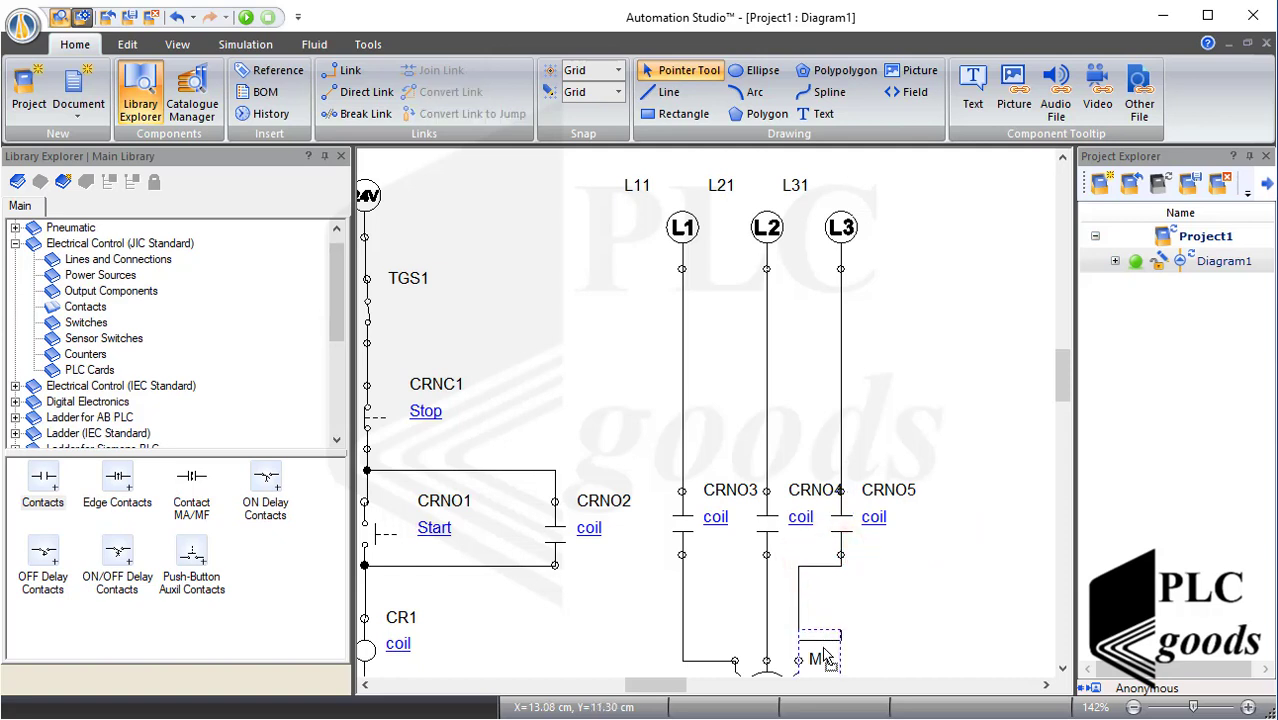
# Step: Lower the horizontal segment of the L3 link further, to just above the motor's M1 label
pyautogui.moveTo(826, 655); pyautogui.dragTo(838, 645)
pyautogui.click(816, 626)
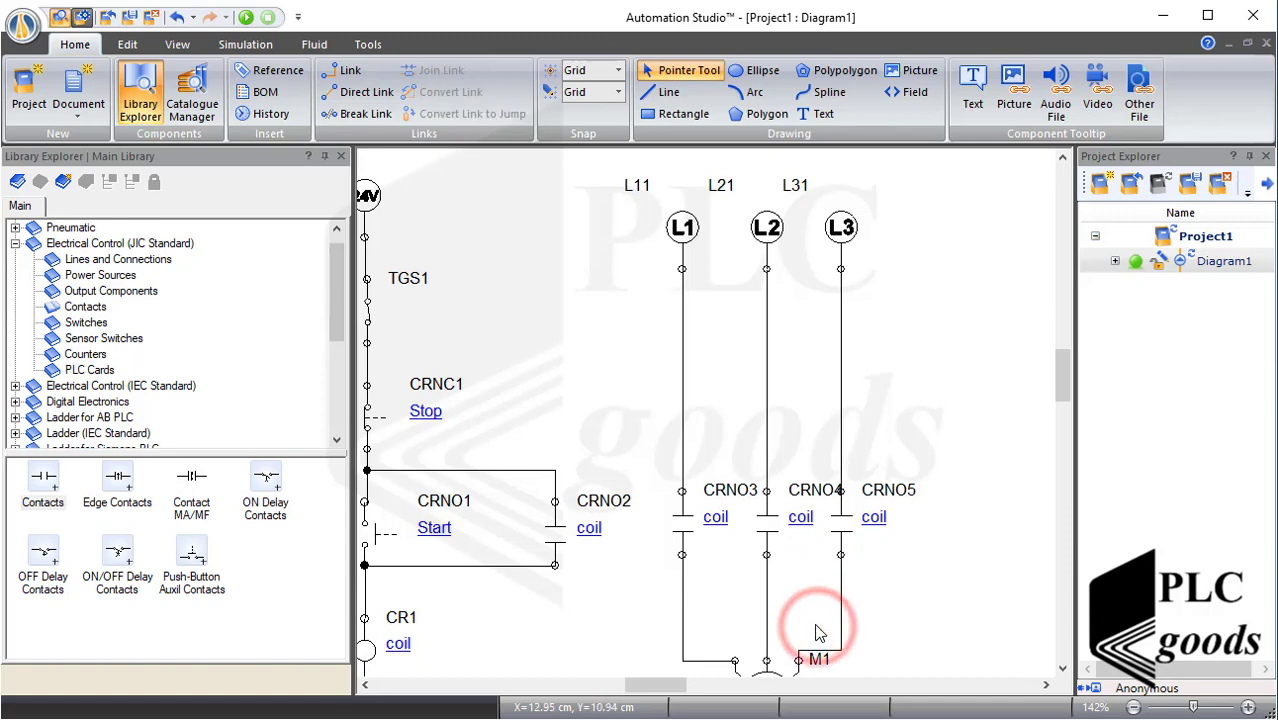
# Step: Link the yellow pilot light to the motor's TPM output signal, filtering the compatible simulation variables by "tp"
pyautogui.scroll(-2, 896, 602)
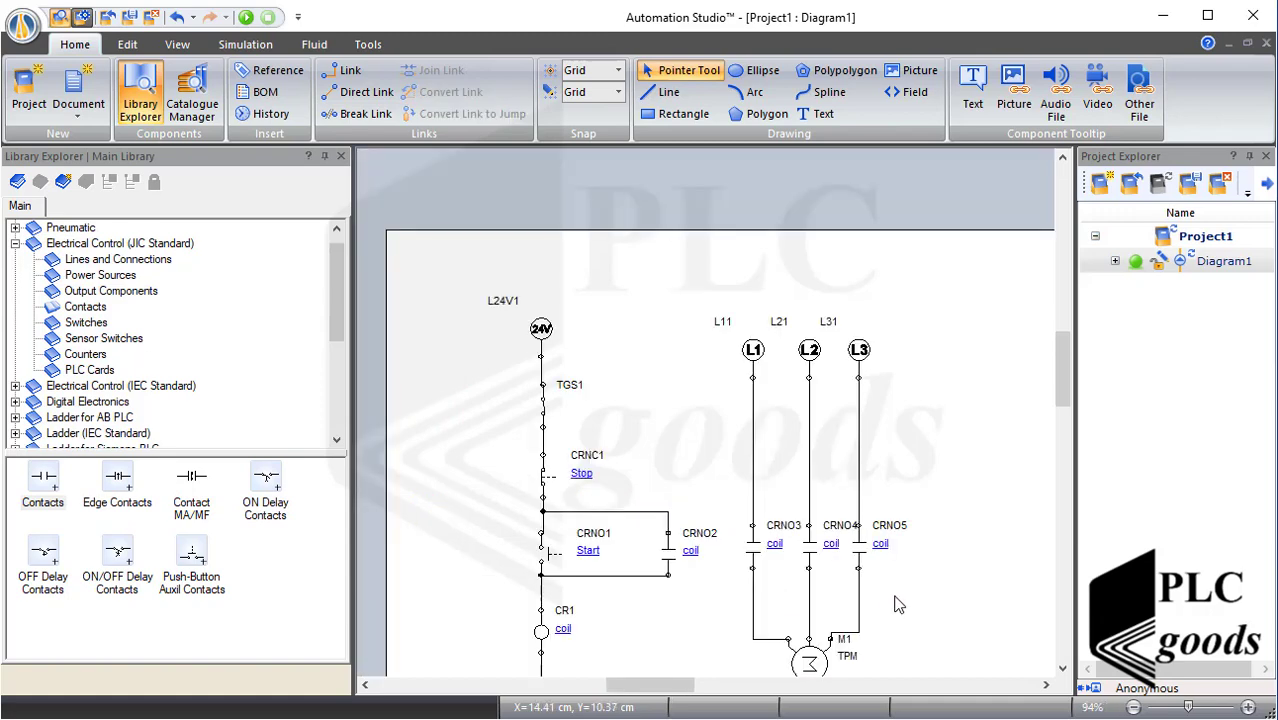
pyautogui.scroll(-3, 787, 442)
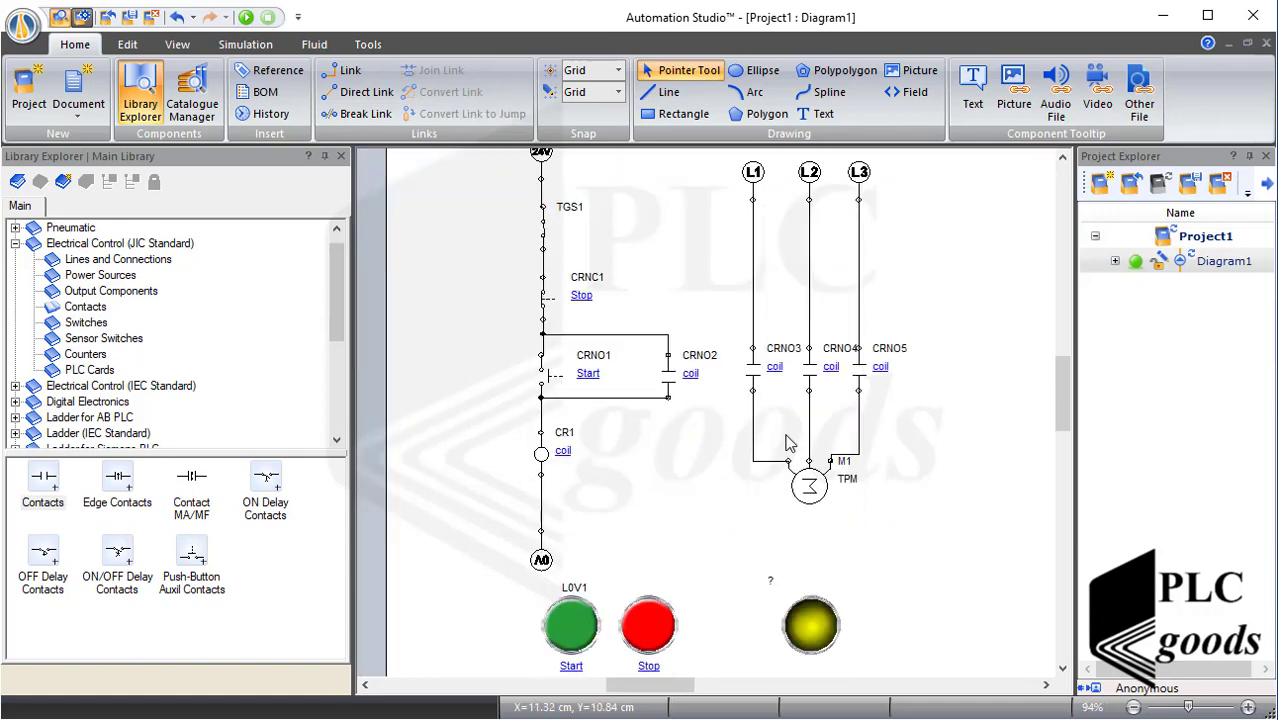
pyautogui.click(808, 625)
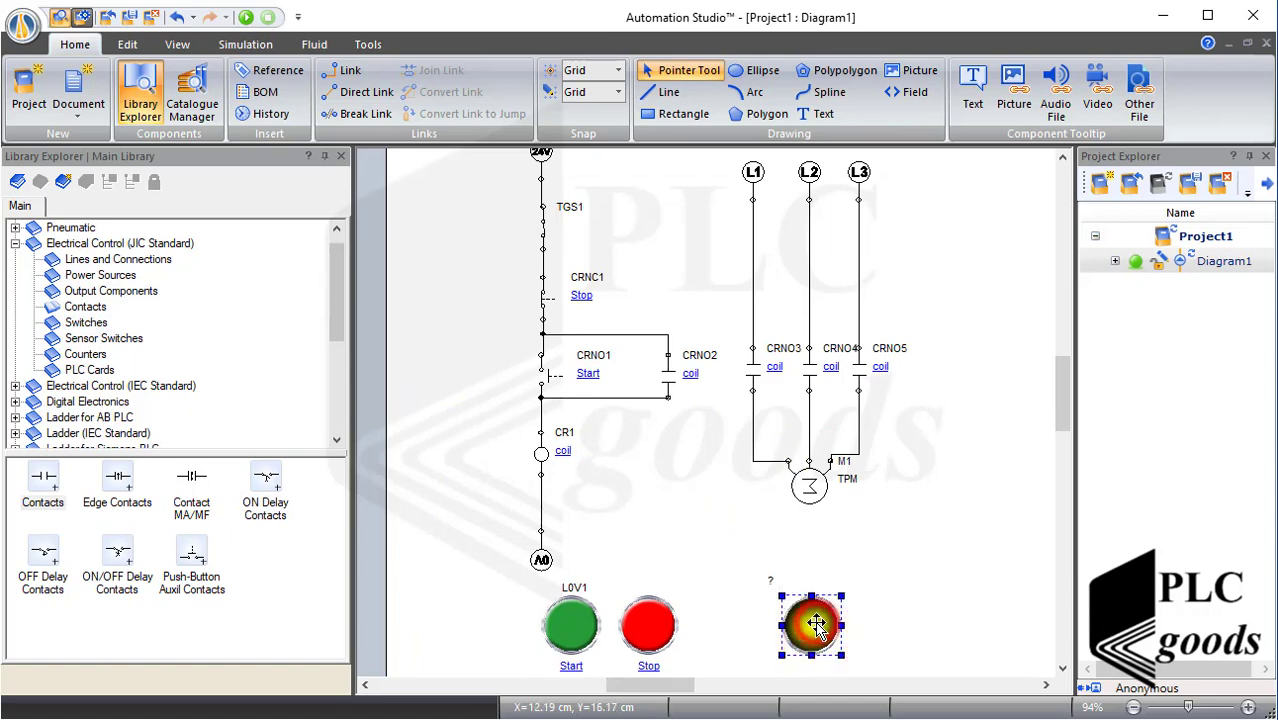
pyautogui.doubleClick(816, 624)
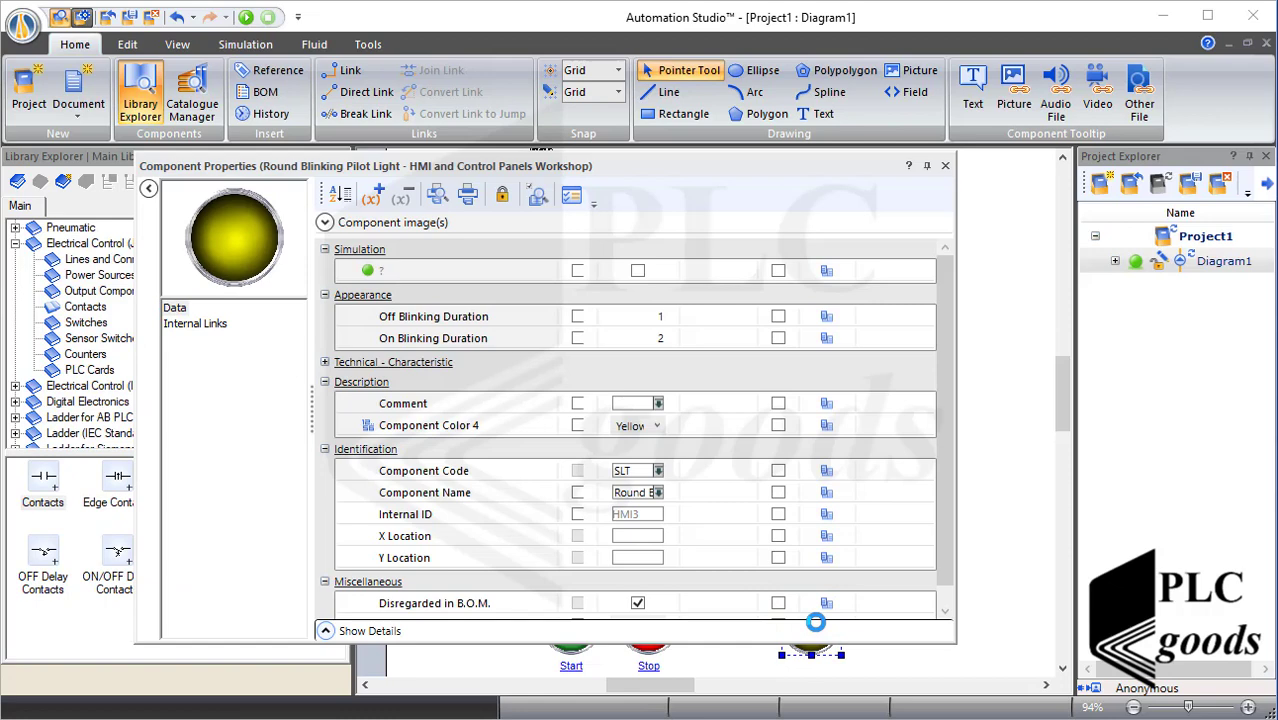
pyautogui.click(198, 321)
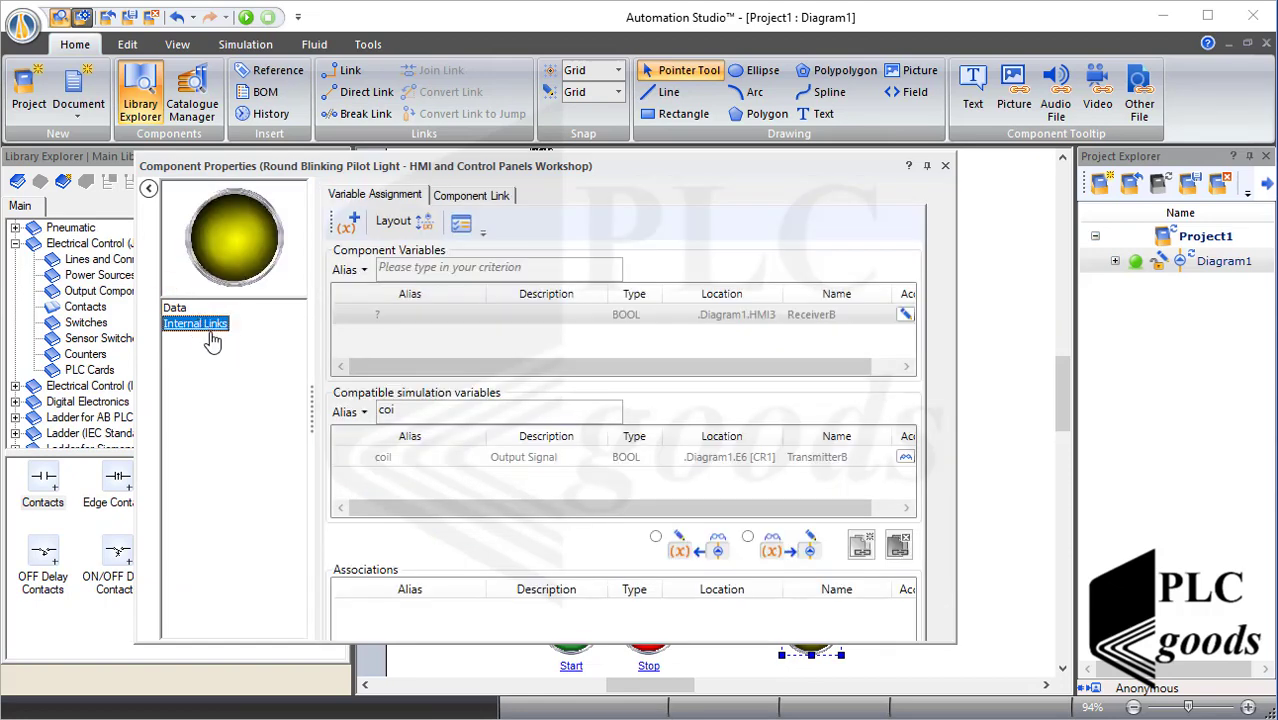
pyautogui.doubleClick(400, 411)
pyautogui.write('tp')
pyautogui.click(385, 457)
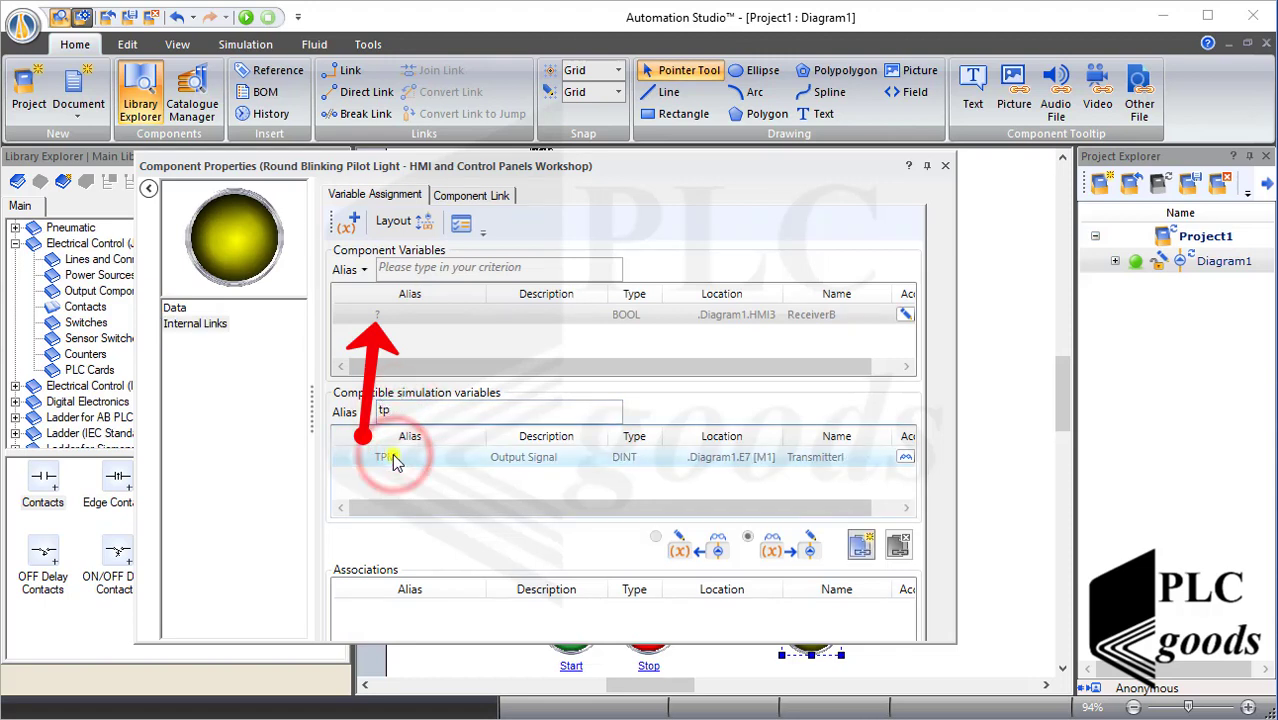
pyautogui.rightClick(397, 460)
pyautogui.click(422, 470)
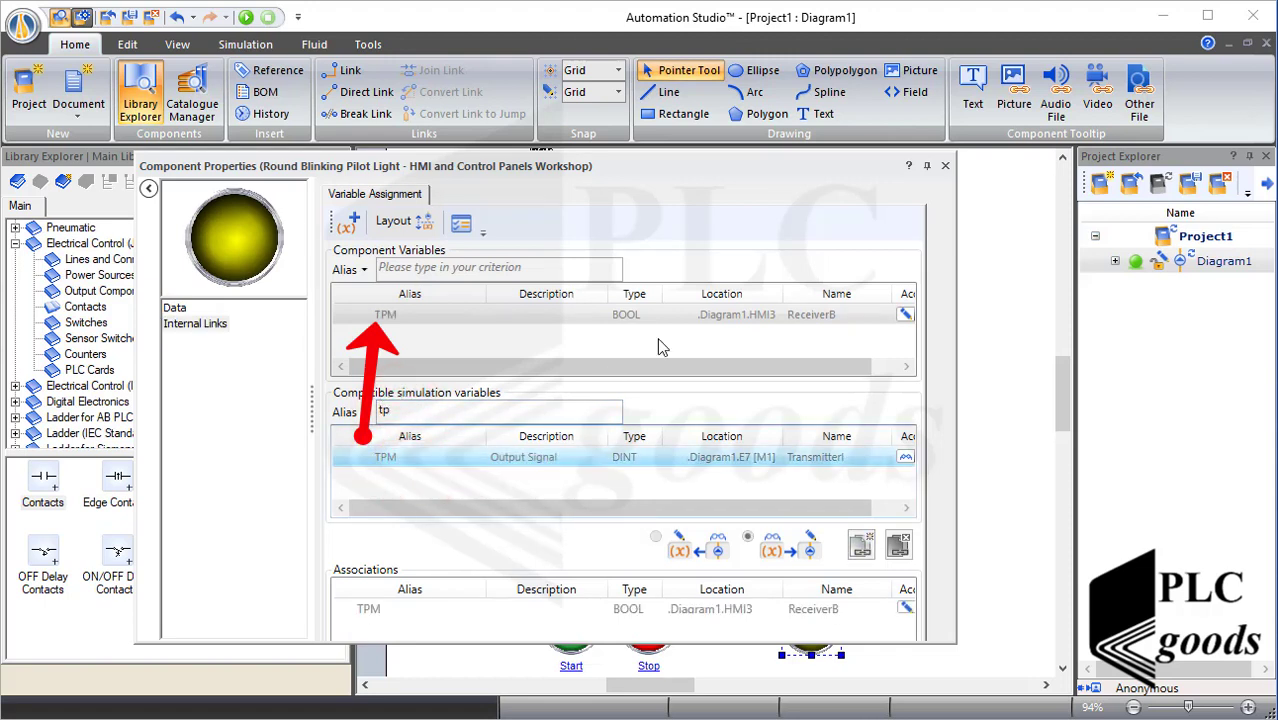
pyautogui.click(944, 166)
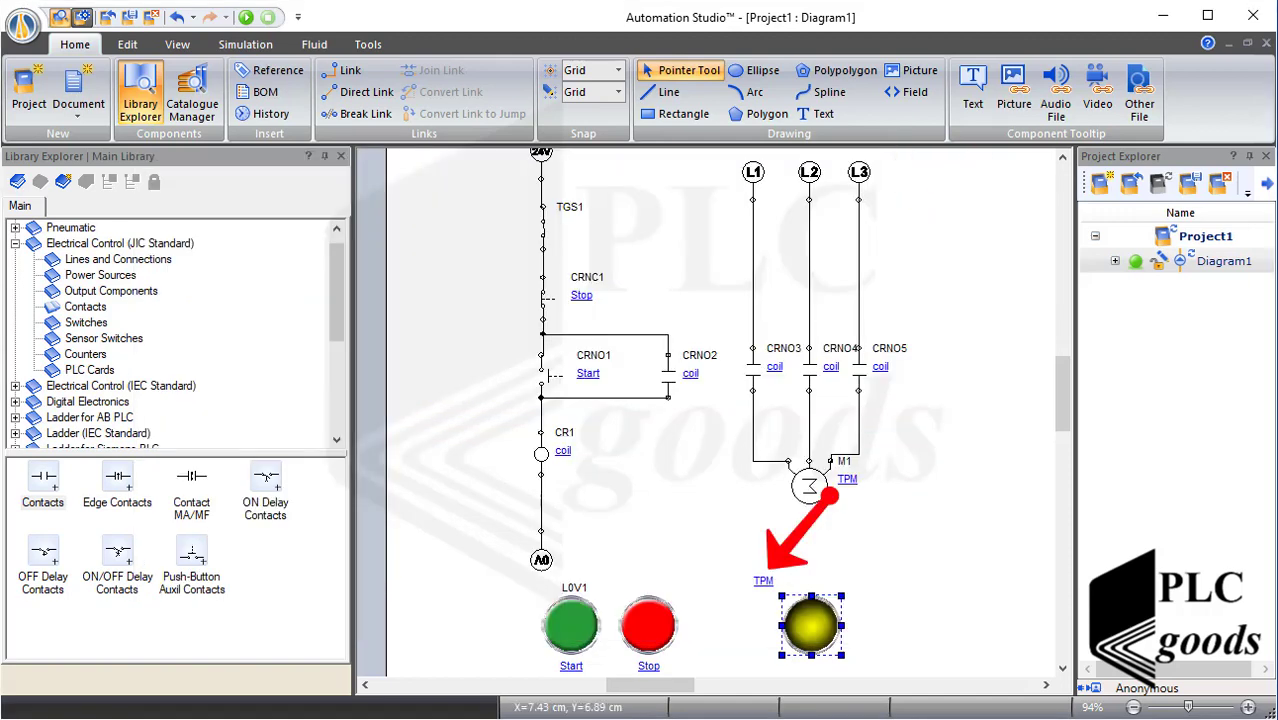
# Step: Add a text label reading "Contrl Circuit" below the Start and Stop push buttons
pyautogui.hotkey('ctrl', '-')
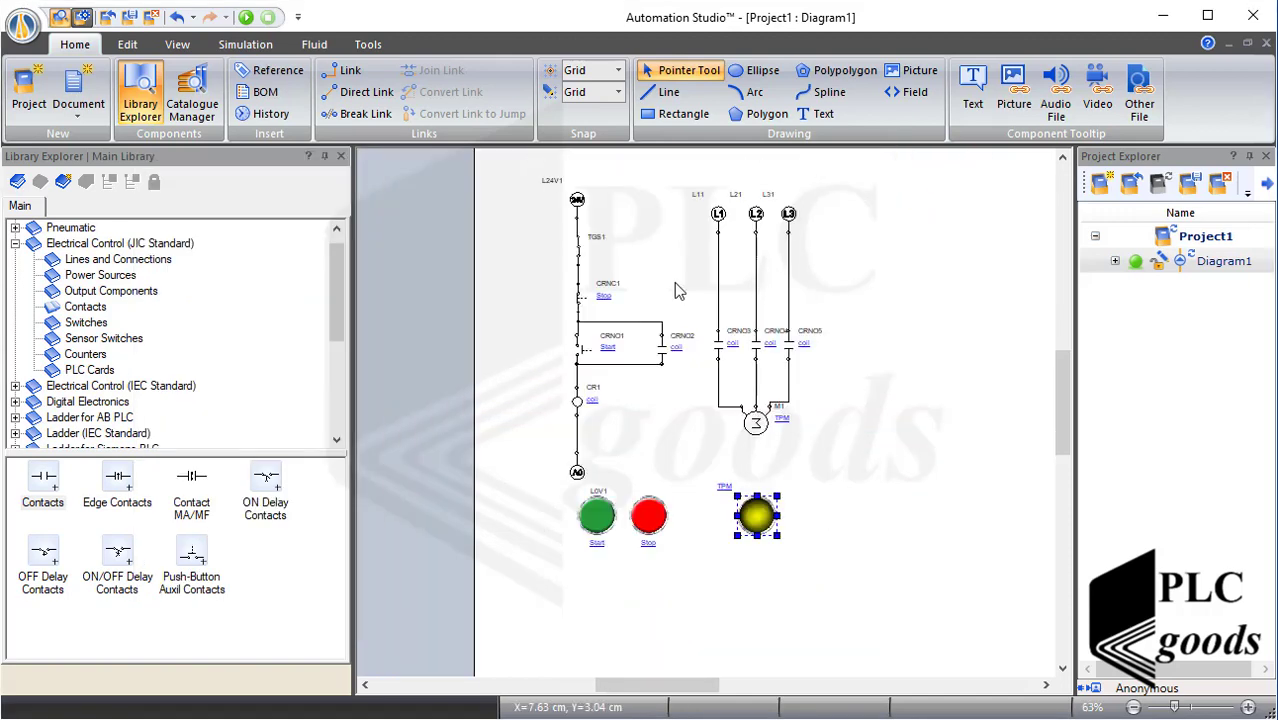
pyautogui.click(806, 116)
pyautogui.moveTo(655, 563); pyautogui.dragTo(550, 605)
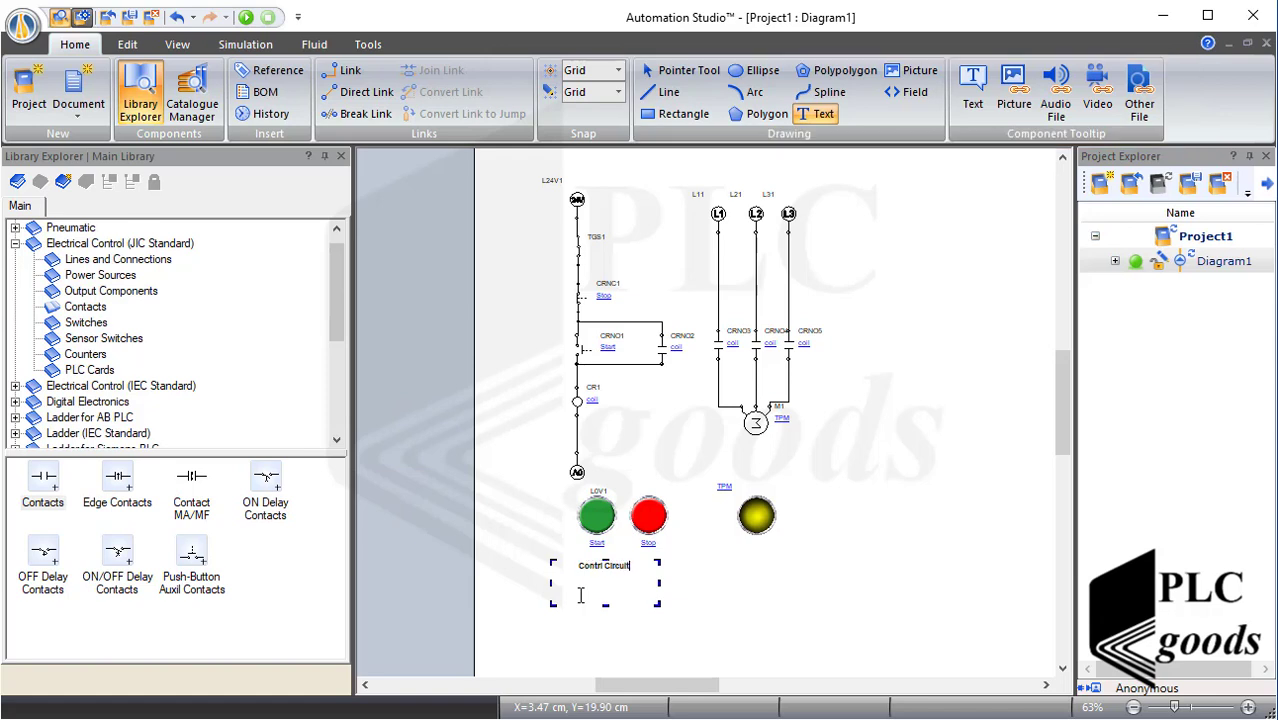
# Step: Enlarge the circuit label's font to 18, try 20, and settle on size 19
pyautogui.tripleClick(593, 577)
pyautogui.click(127, 44)
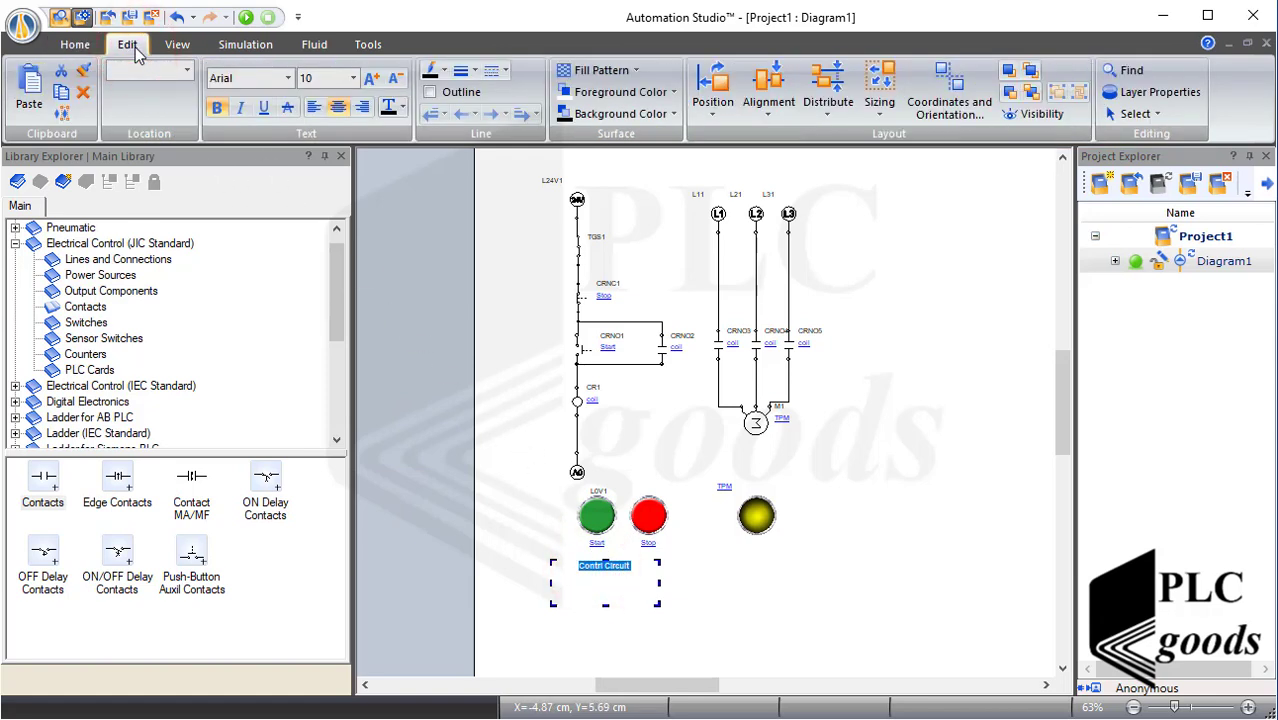
pyautogui.click(353, 77)
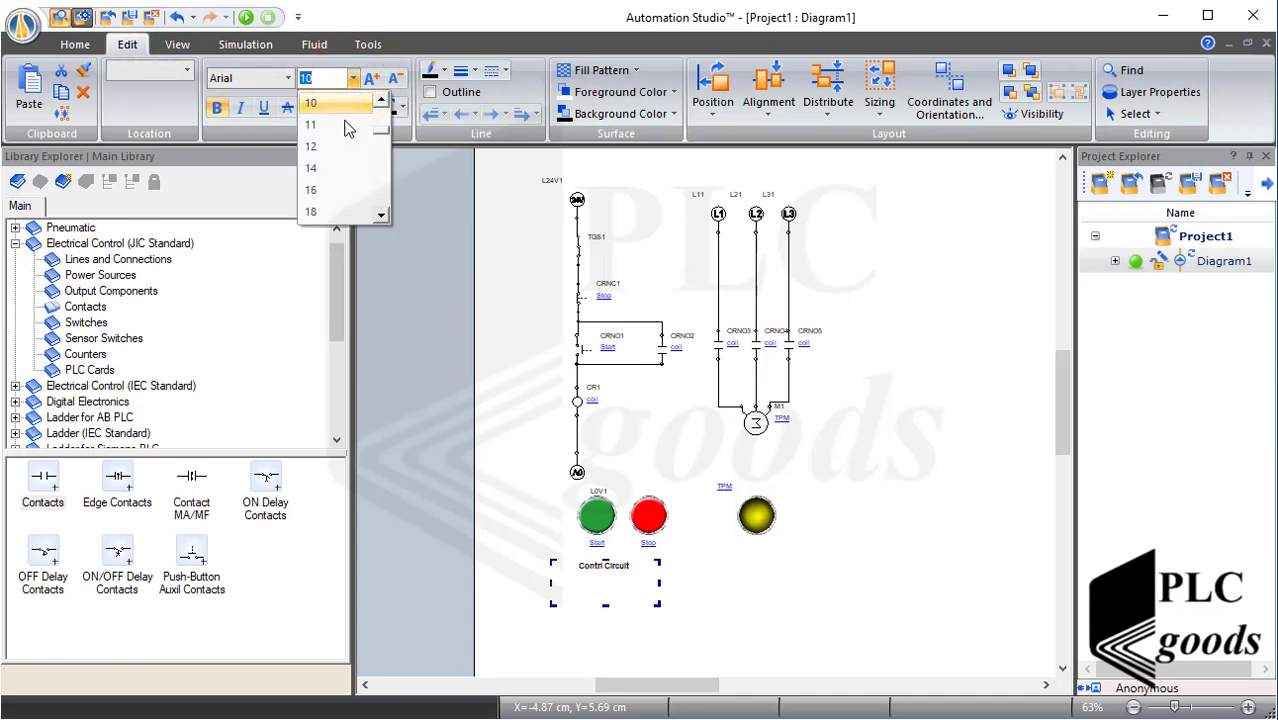
pyautogui.click(321, 211)
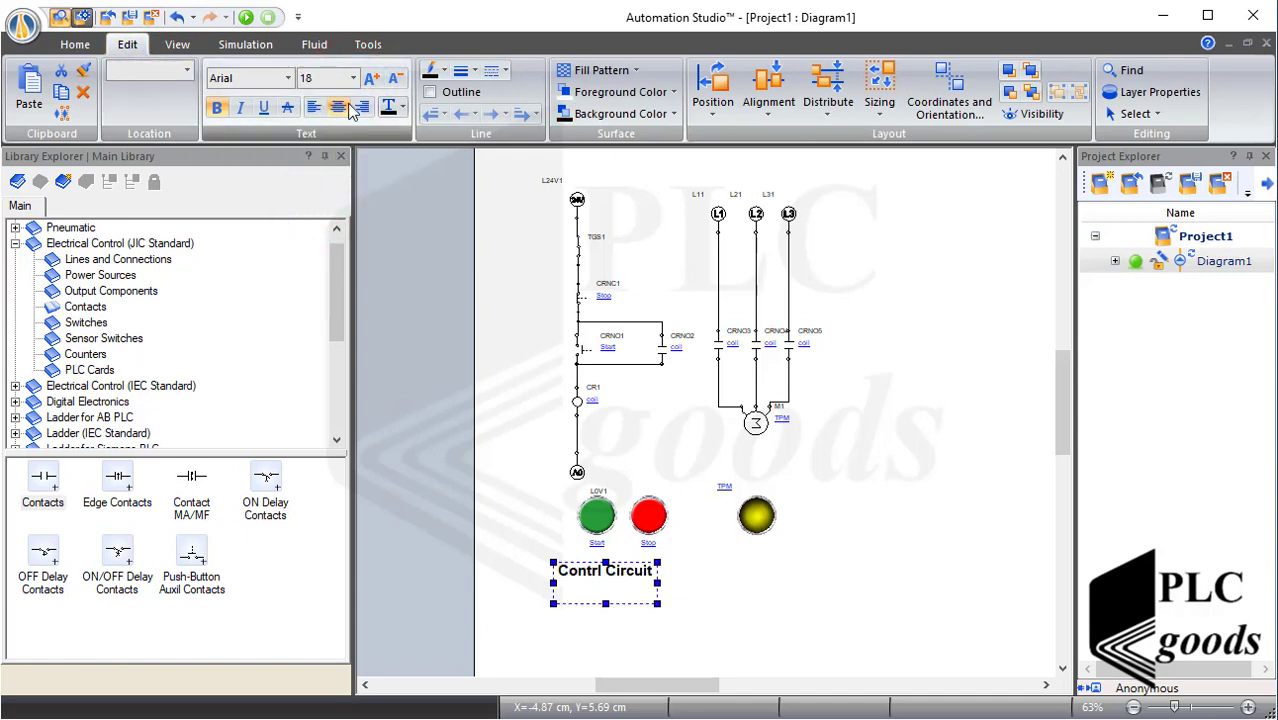
pyautogui.click(373, 78)
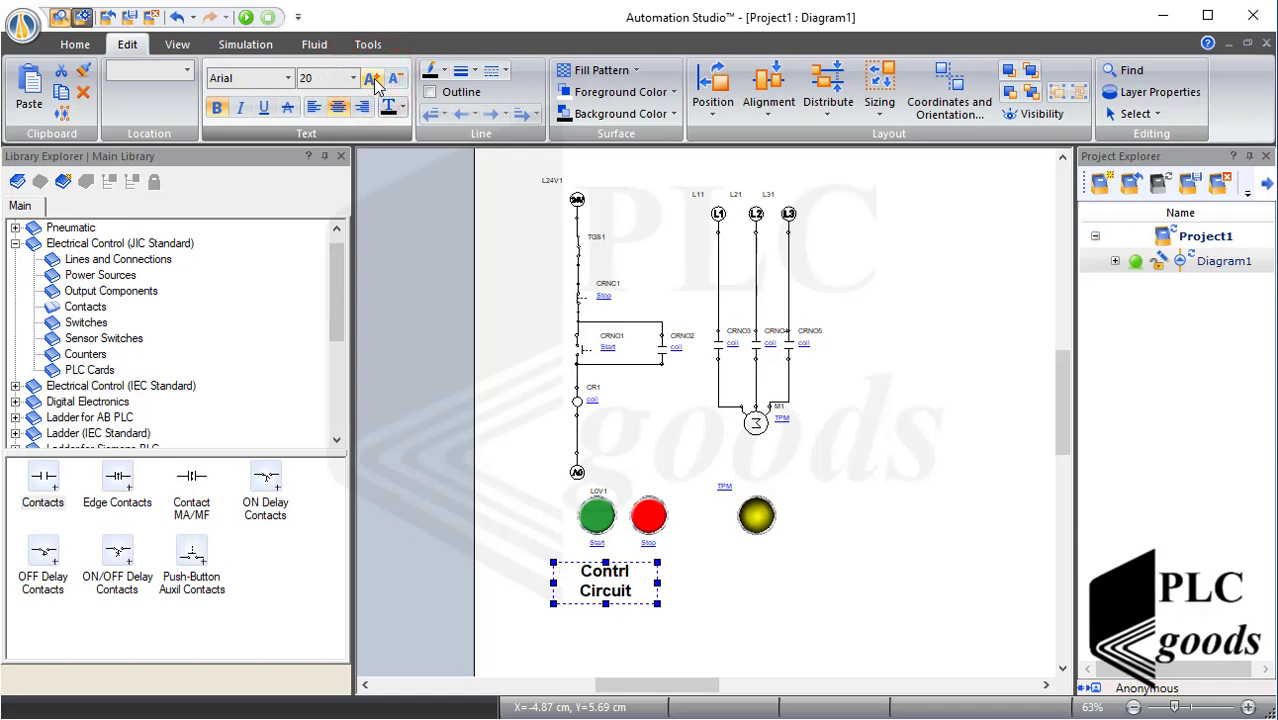
pyautogui.click(394, 78)
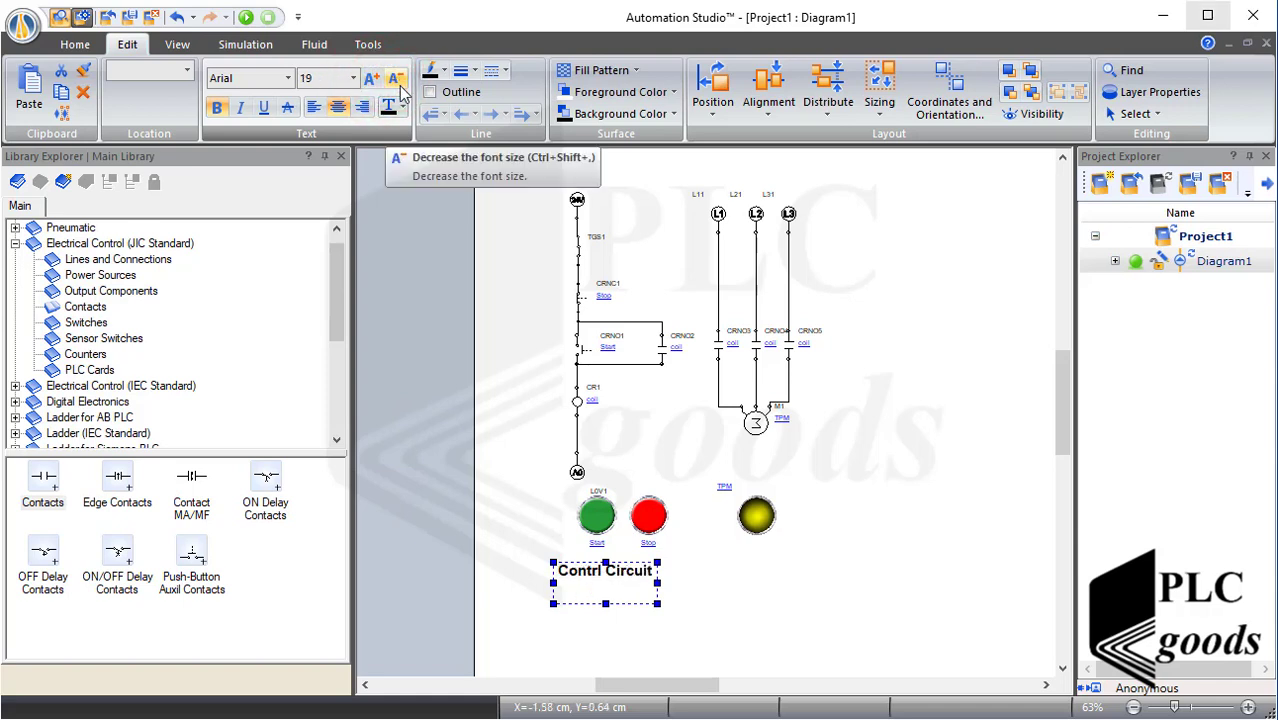
# Step: Duplicate the circuit label below the yellow pilot light and correct the original's wording to "Control Circuit"
pyautogui.click(578, 567)
pyautogui.moveTo(577, 566); pyautogui.dragTo(713, 597)
pyautogui.moveTo(616, 606); pyautogui.dragTo(768, 612)
# Step: Change the wording of the duplicated label below the pilot light to "Power Circuit"
pyautogui.click(738, 577)
pyautogui.click(746, 577)
pyautogui.click(749, 570)
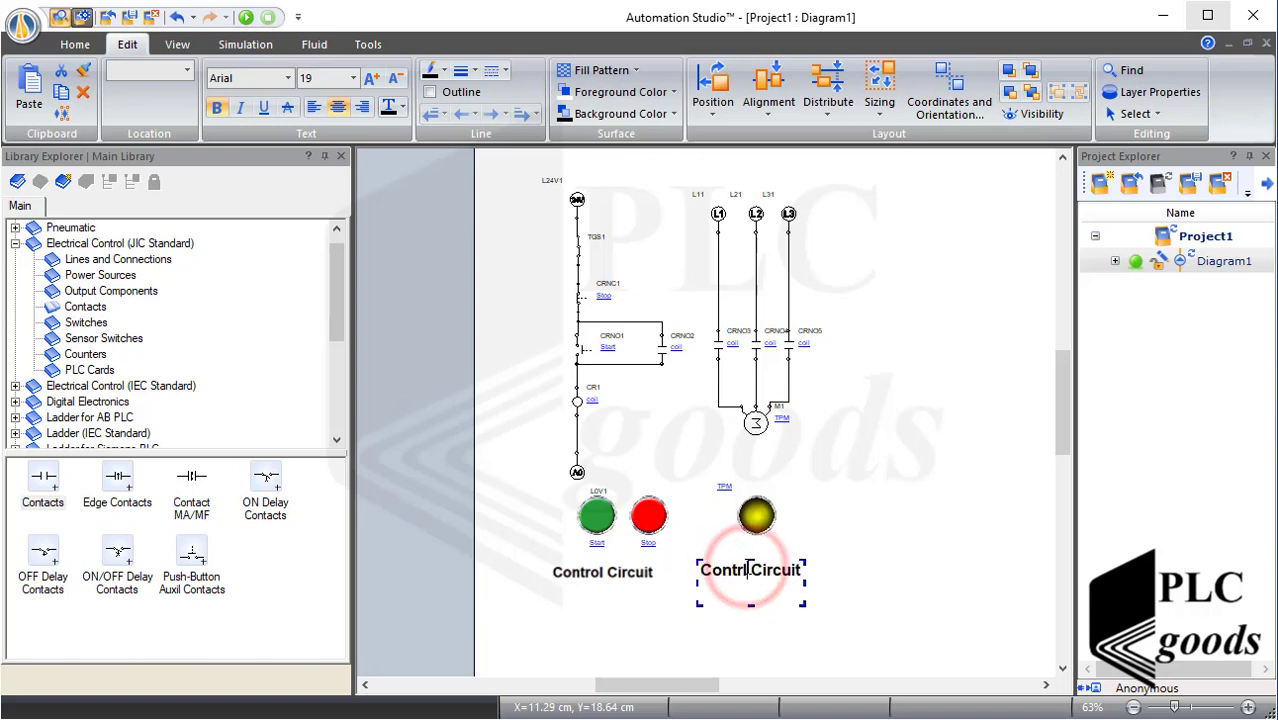
pyautogui.press('BackSpace')
pyautogui.press('BackSpace')
pyautogui.press('BackSpace')
pyautogui.press('BackSpace')
pyautogui.press('BackSpace')
pyautogui.press('BackSpace')
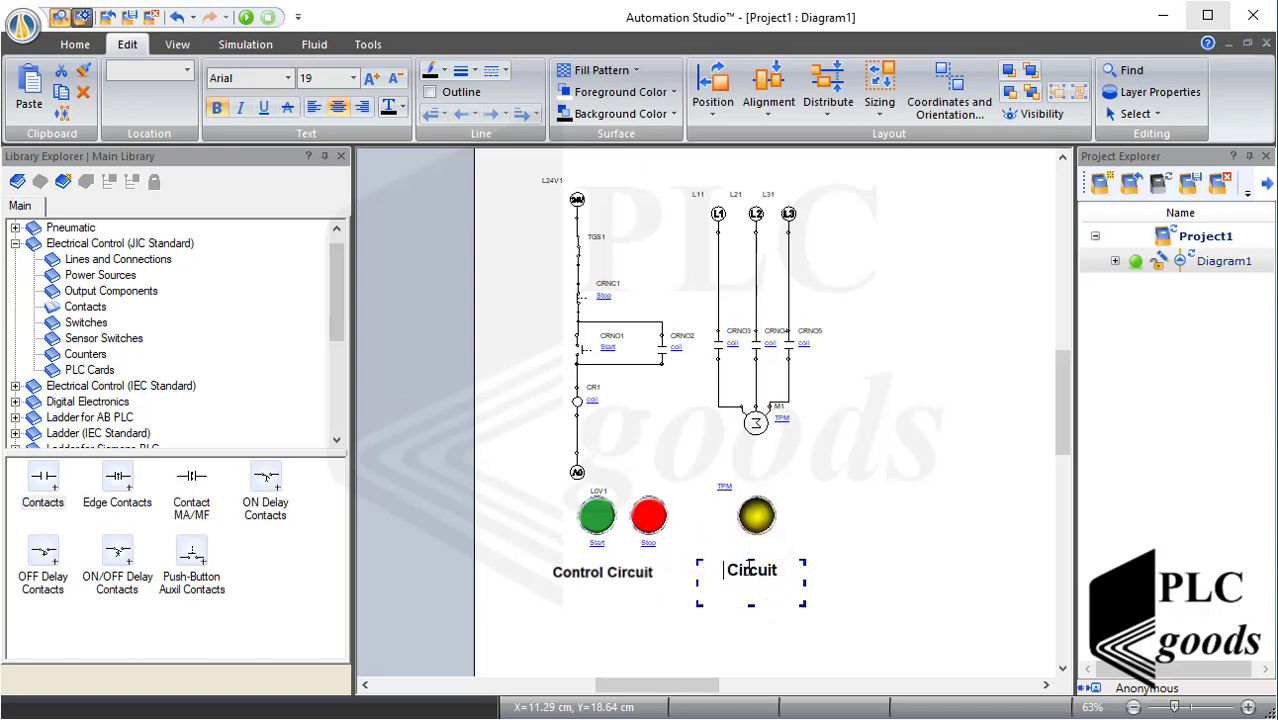
pyautogui.write('Power')
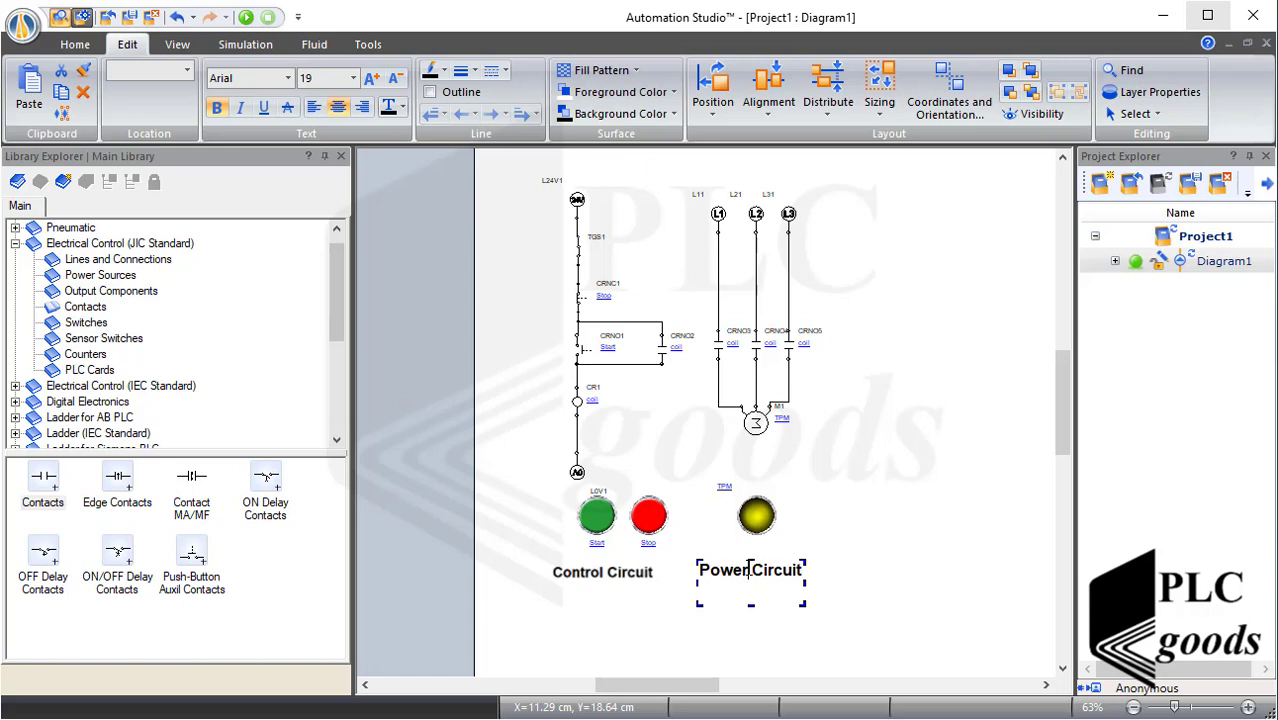
pyautogui.click(822, 534)
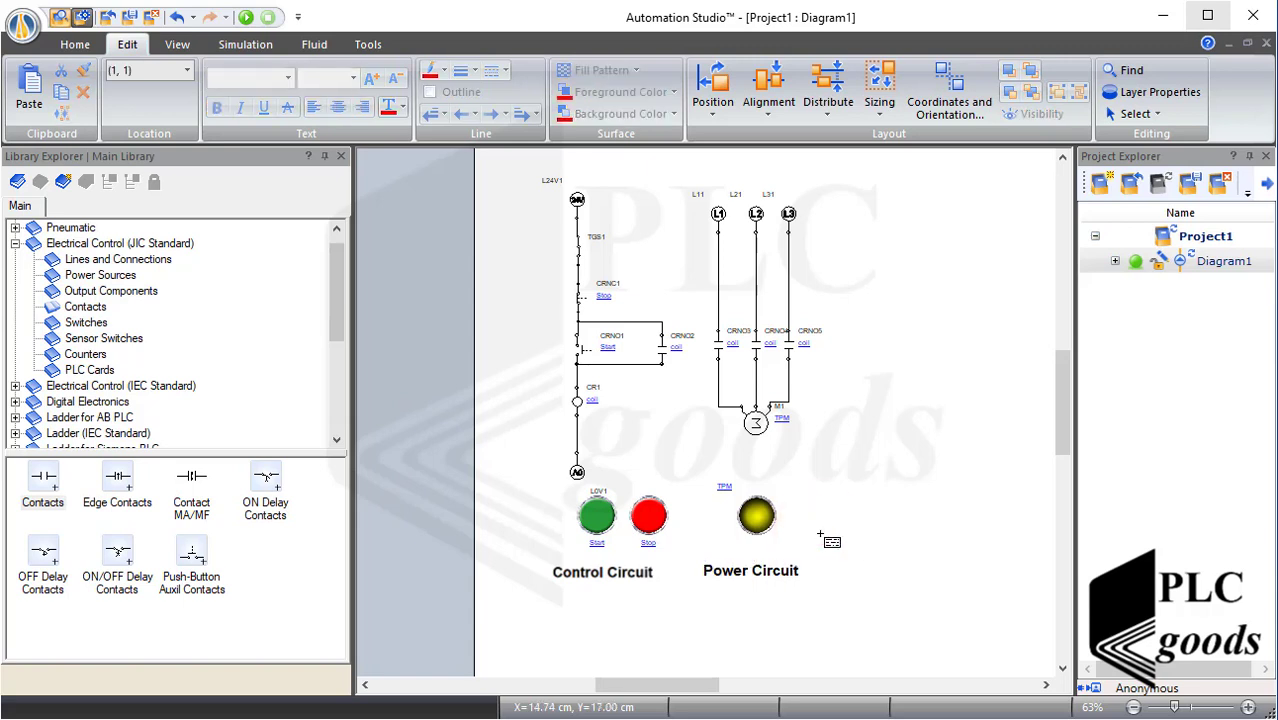
# Step: Switch the rulers on and off again, and hide the diagram's grid
pyautogui.click(179, 42)
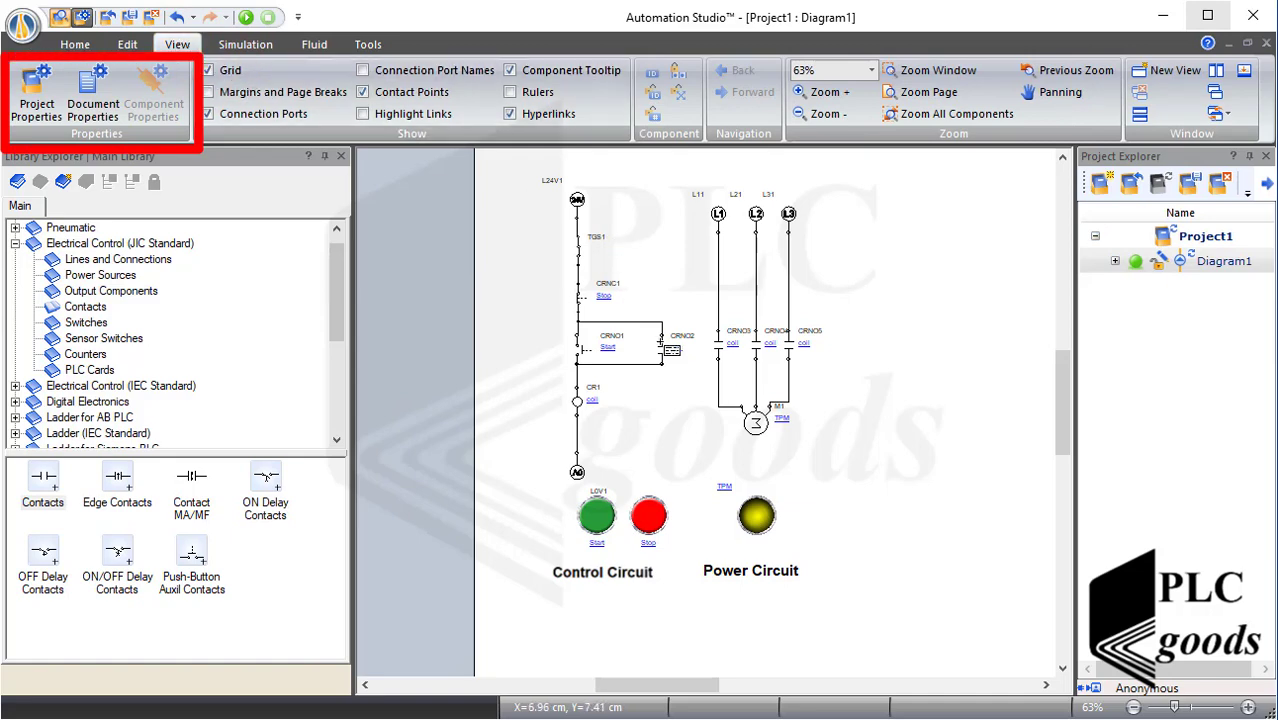
pyautogui.scroll(5, 708, 402)
pyautogui.scroll(-2, 708, 402)
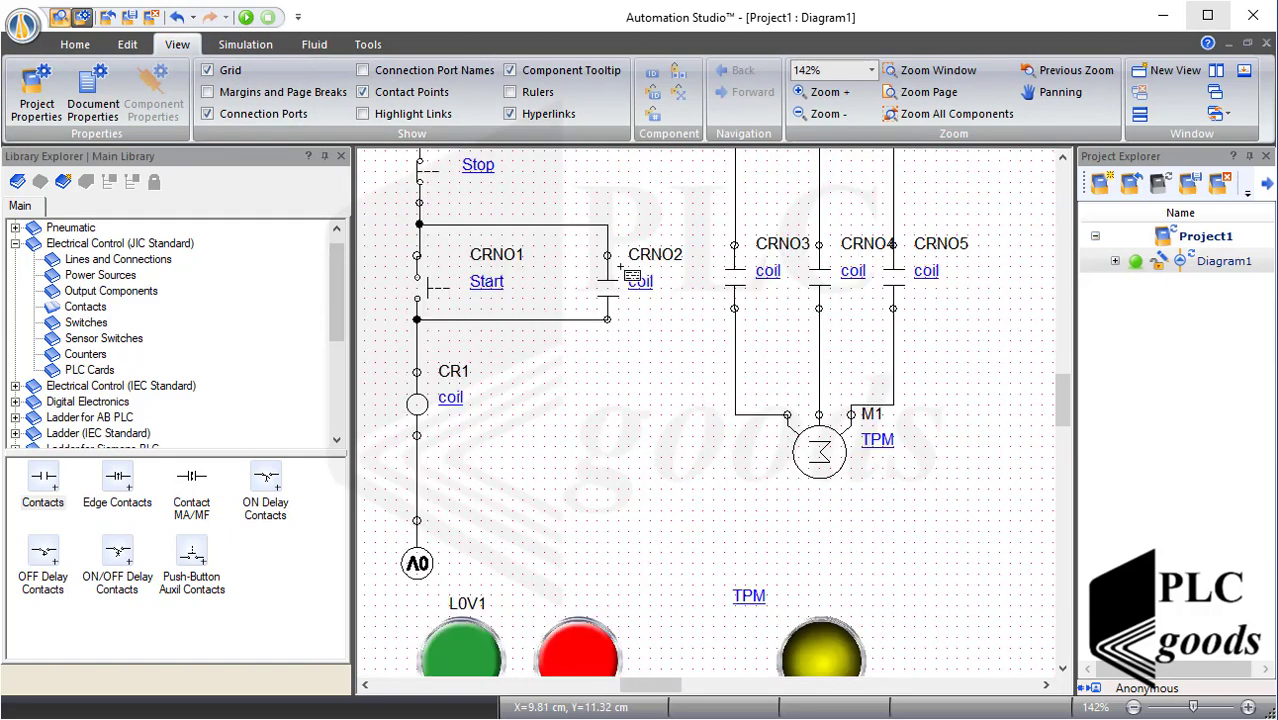
pyautogui.click(510, 92)
pyautogui.click(510, 92)
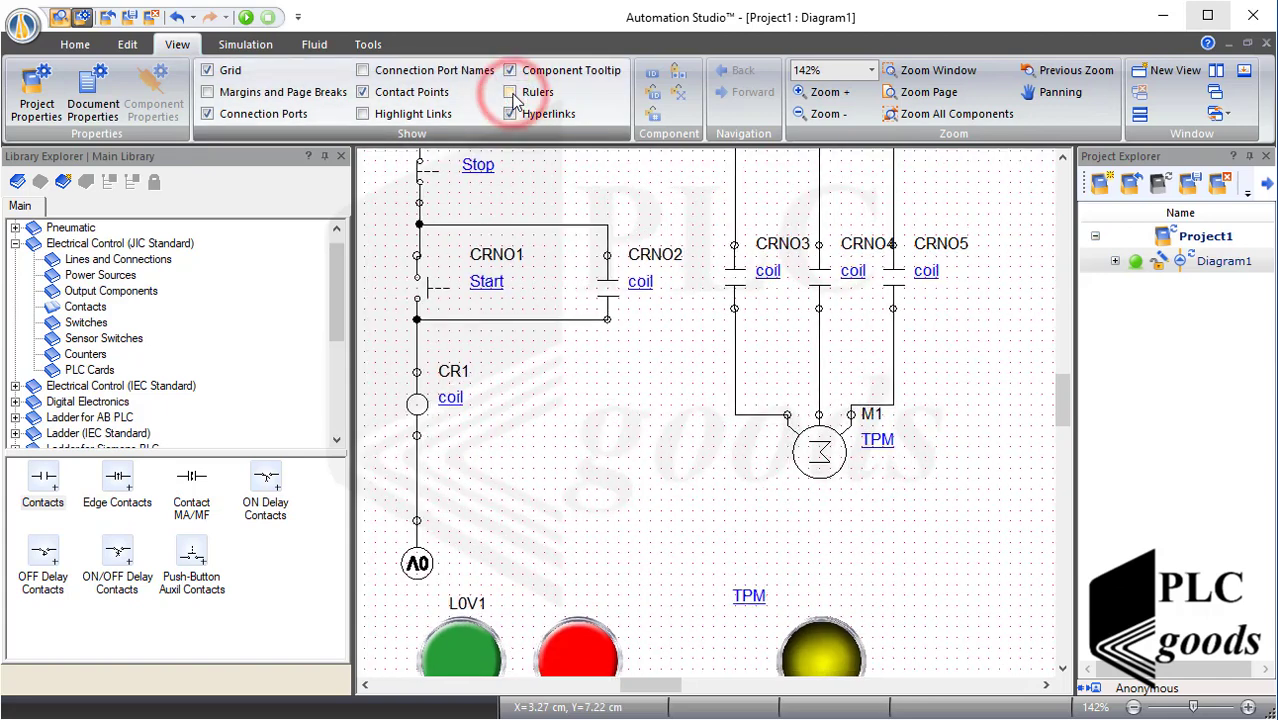
pyautogui.click(220, 71)
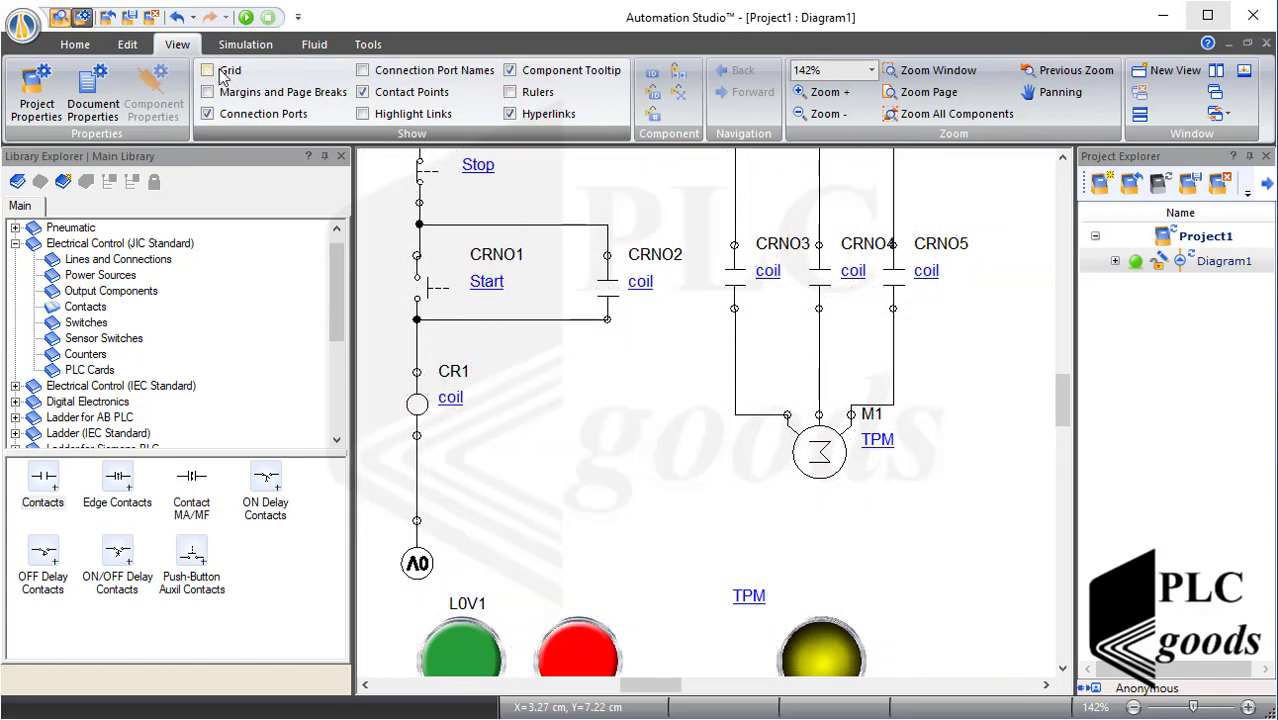
# Step: Start the normal simulation of the diagram and close the Message Explorer
pyautogui.click(248, 47)
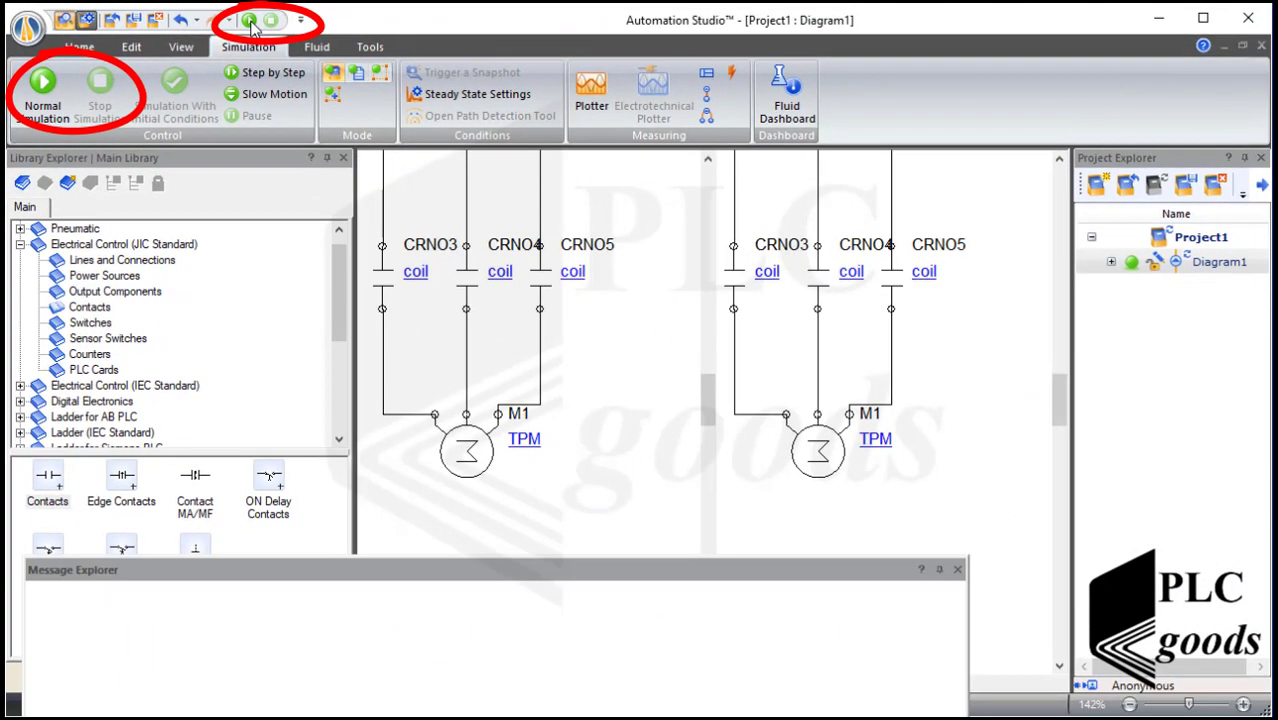
pyautogui.click(250, 22)
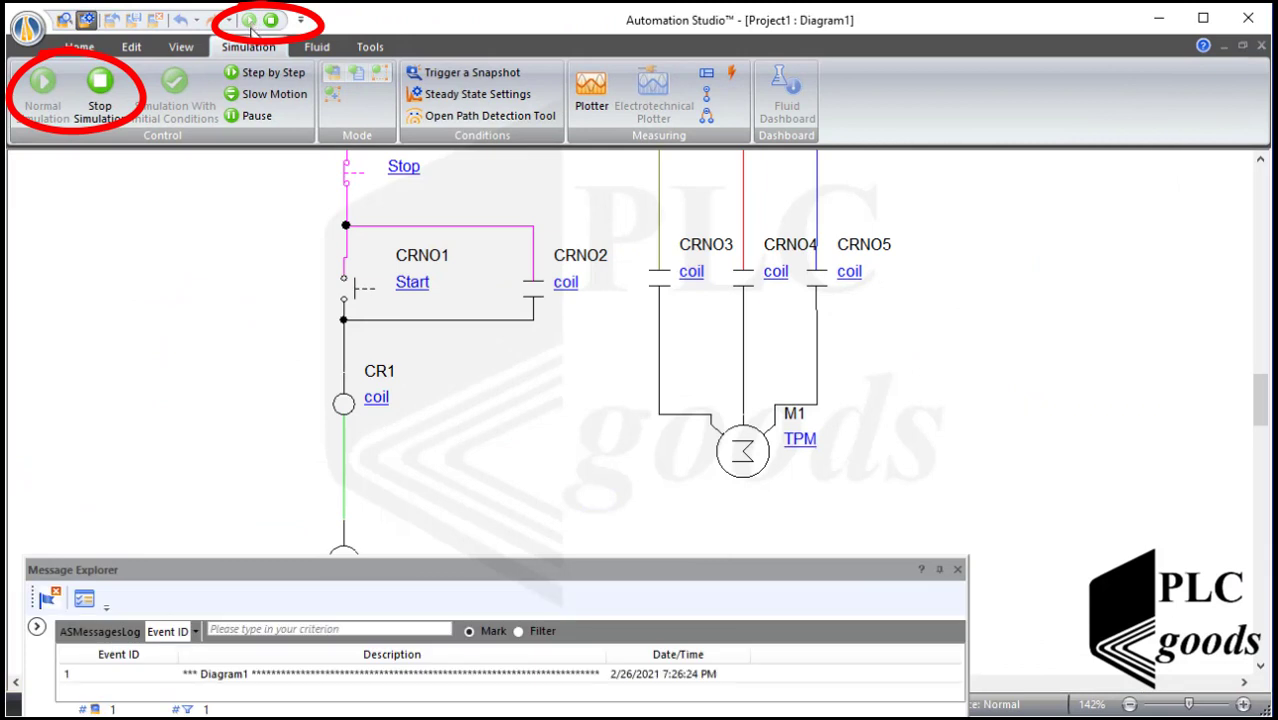
pyautogui.scroll(-5, 612, 413)
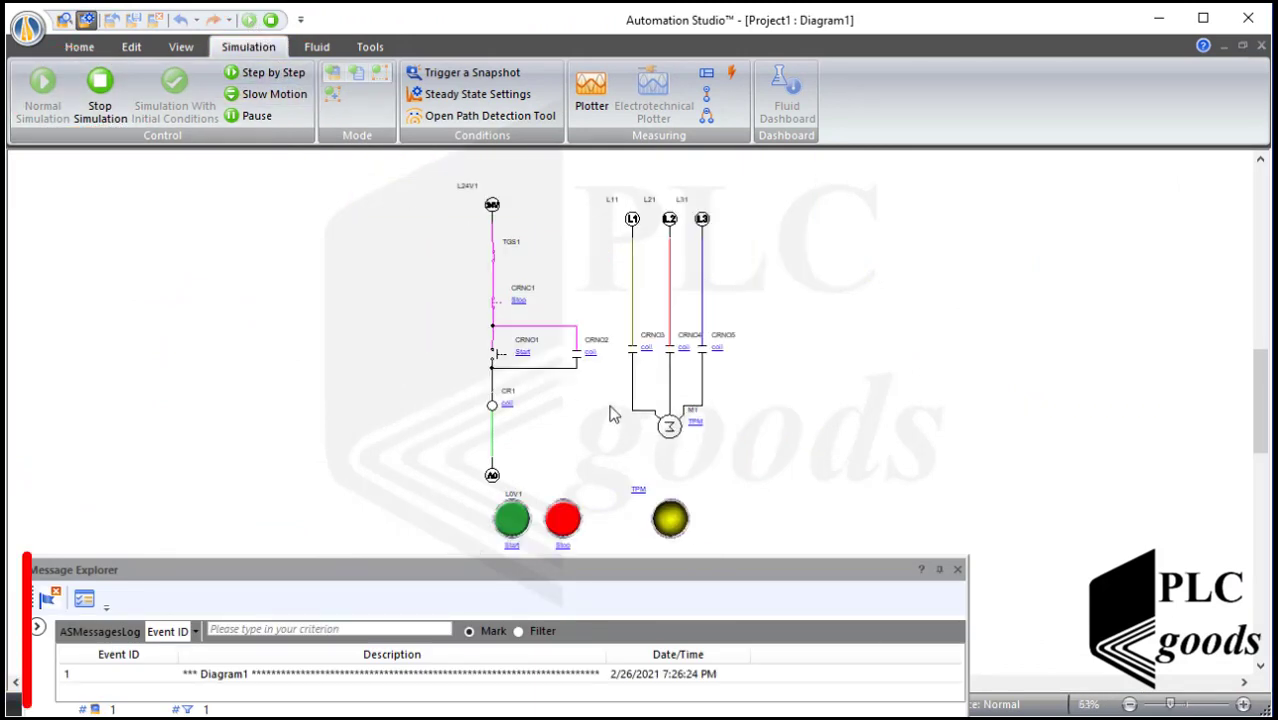
pyautogui.click(958, 570)
# Step: Toggle the TGS1 switch open and closed in the running simulation, and test the Stop contact
pyautogui.scroll(2, 645, 453)
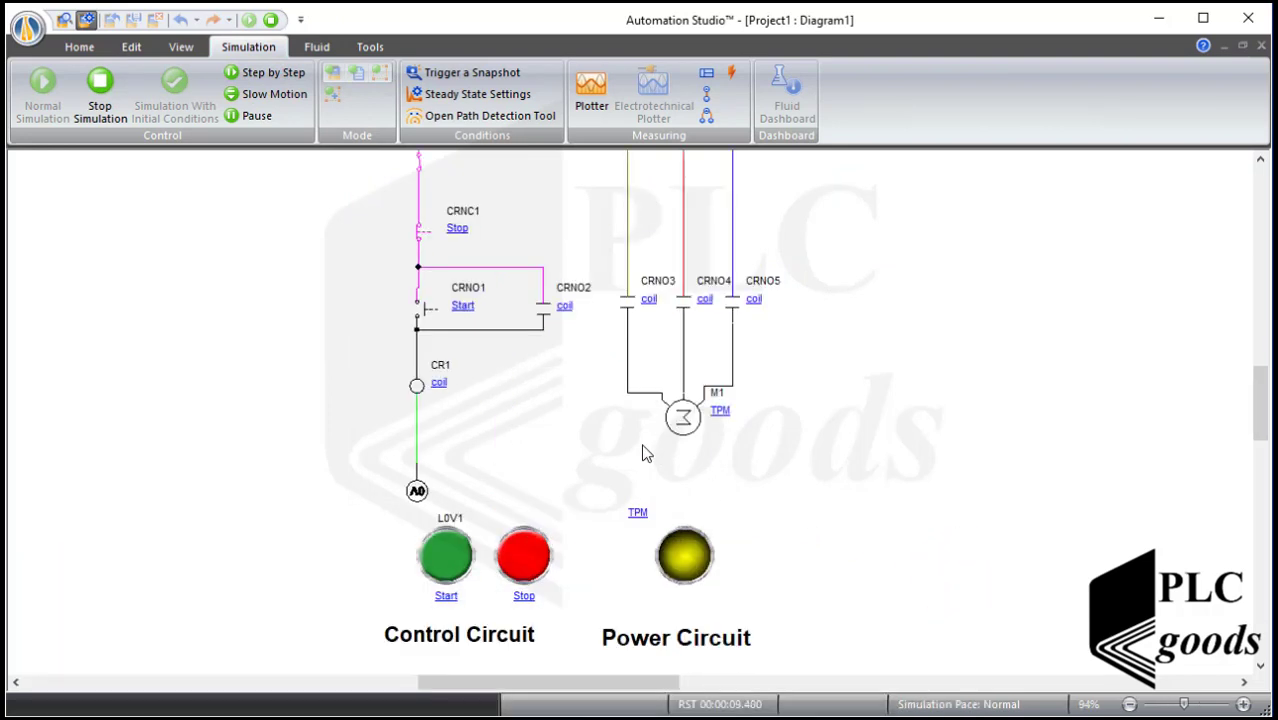
pyautogui.scroll(1, 645, 453)
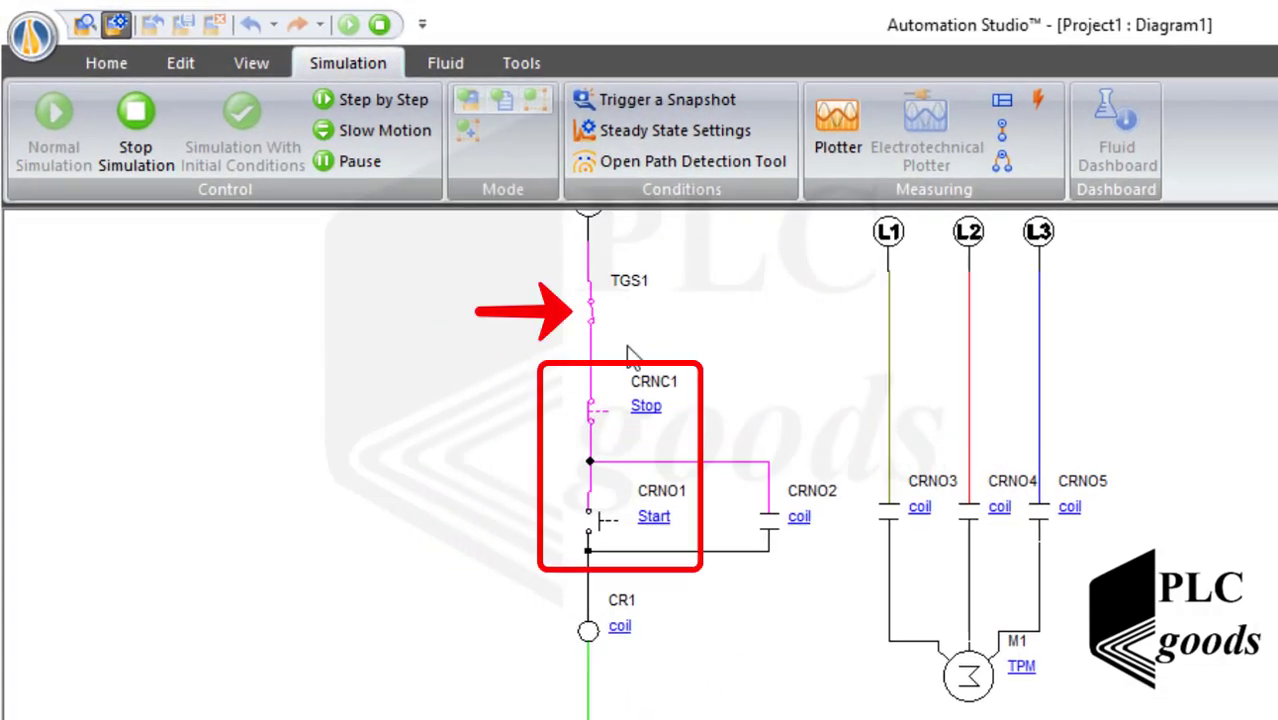
pyautogui.click(594, 316)
pyautogui.click(593, 314)
pyautogui.click(594, 420)
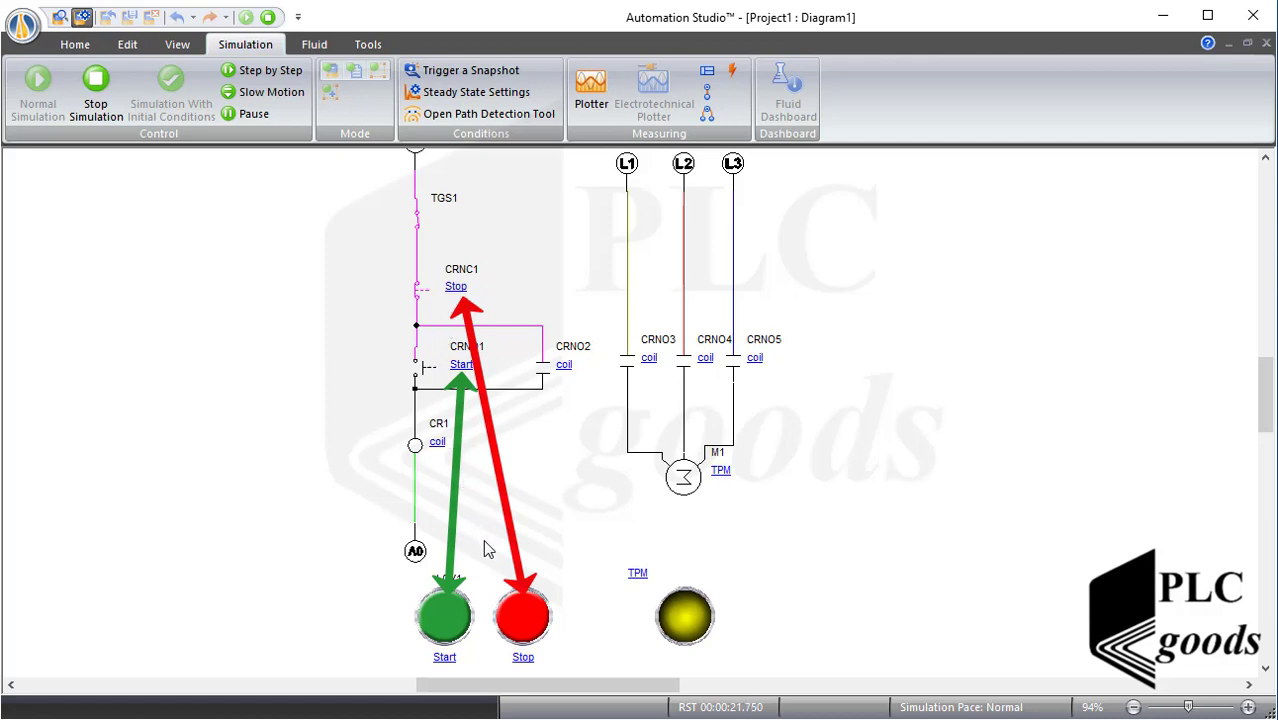
# Step: Test the Stop push button, and run and stop the motor twice with the green Start and red Stop push buttons
pyautogui.click(519, 618)
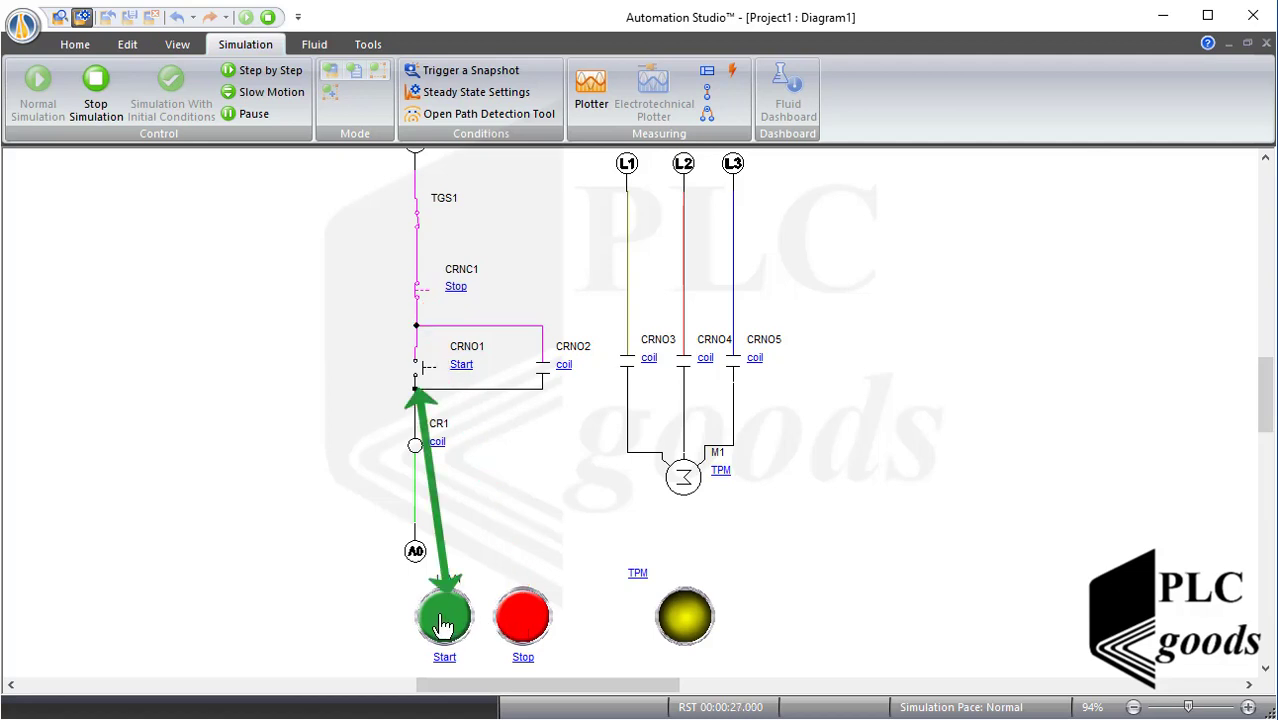
pyautogui.click(445, 620)
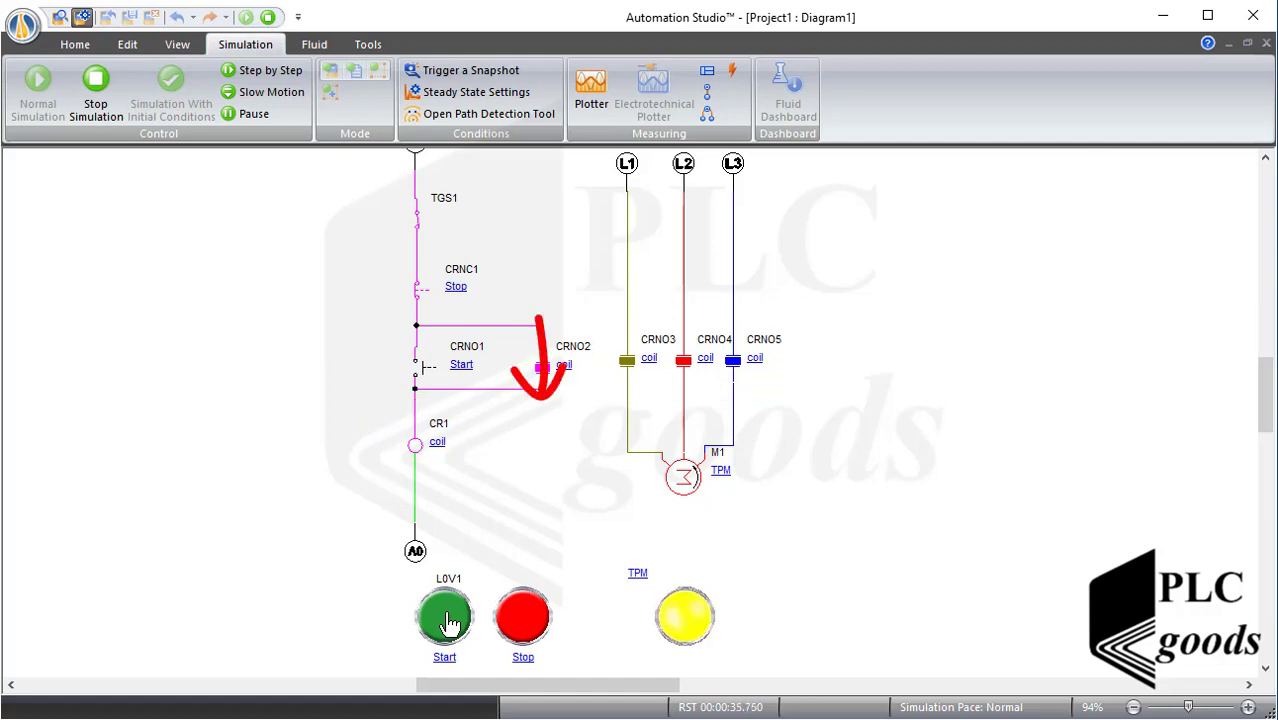
pyautogui.click(528, 625)
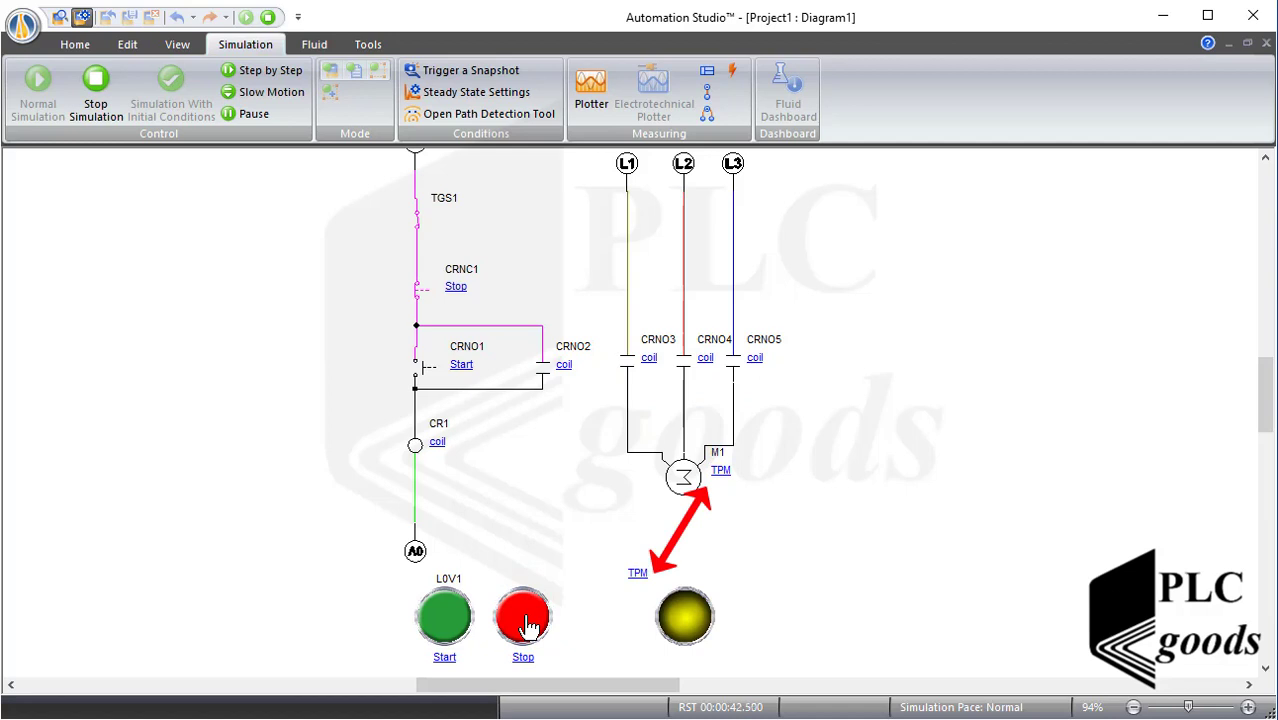
pyautogui.click(450, 622)
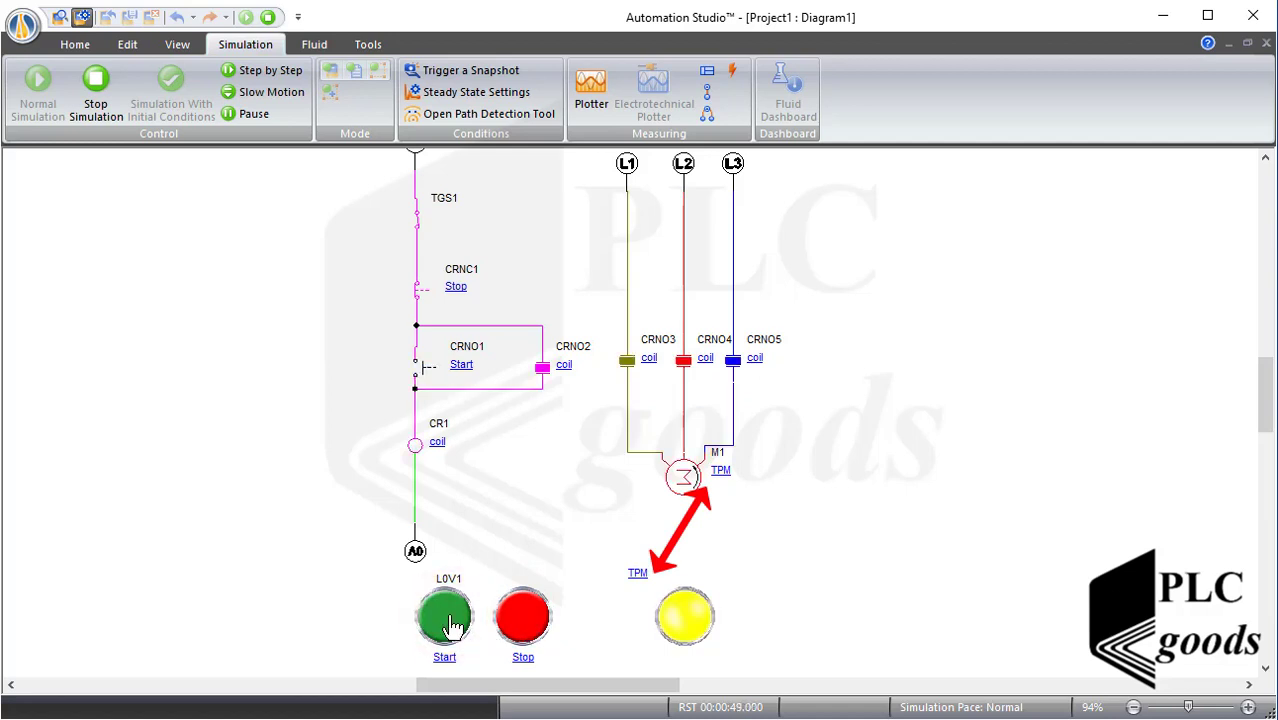
pyautogui.click(520, 622)
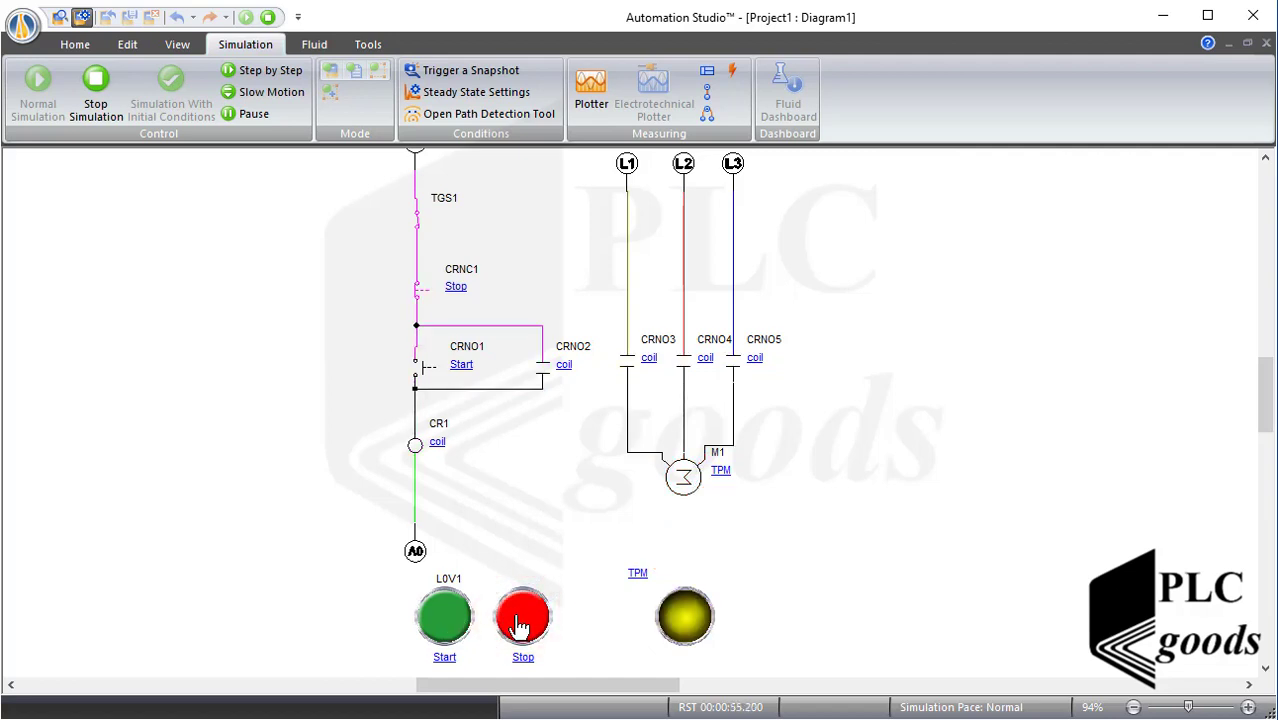
# Step: Stop the running simulation and return to the start of the control circuit diagram
pyautogui.click(96, 86)
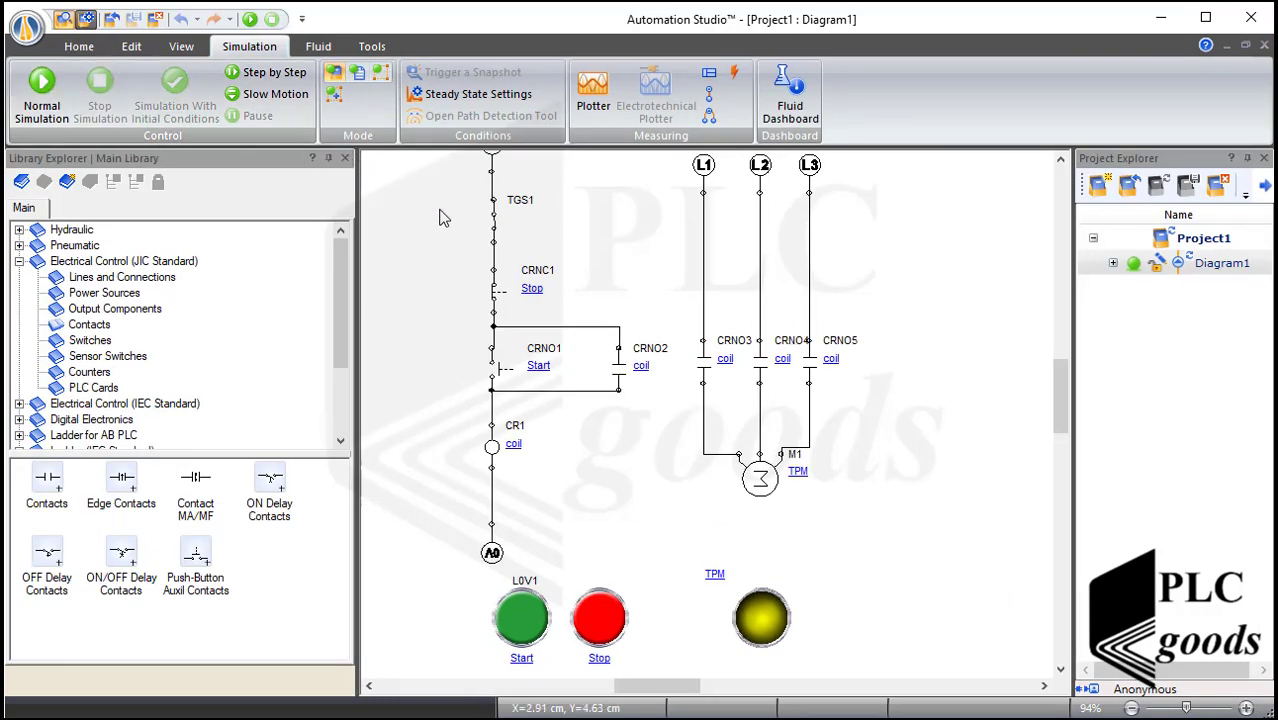
pyautogui.scroll(2, 440, 218)
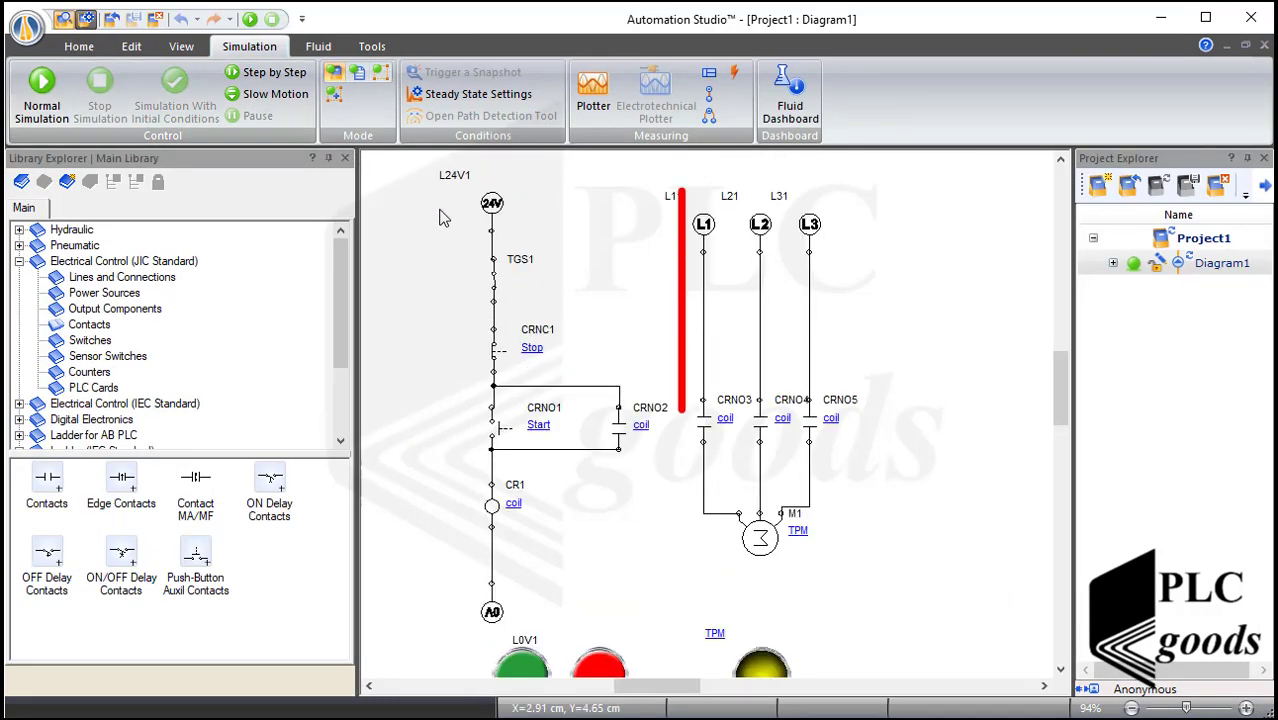
pyautogui.click(497, 276)
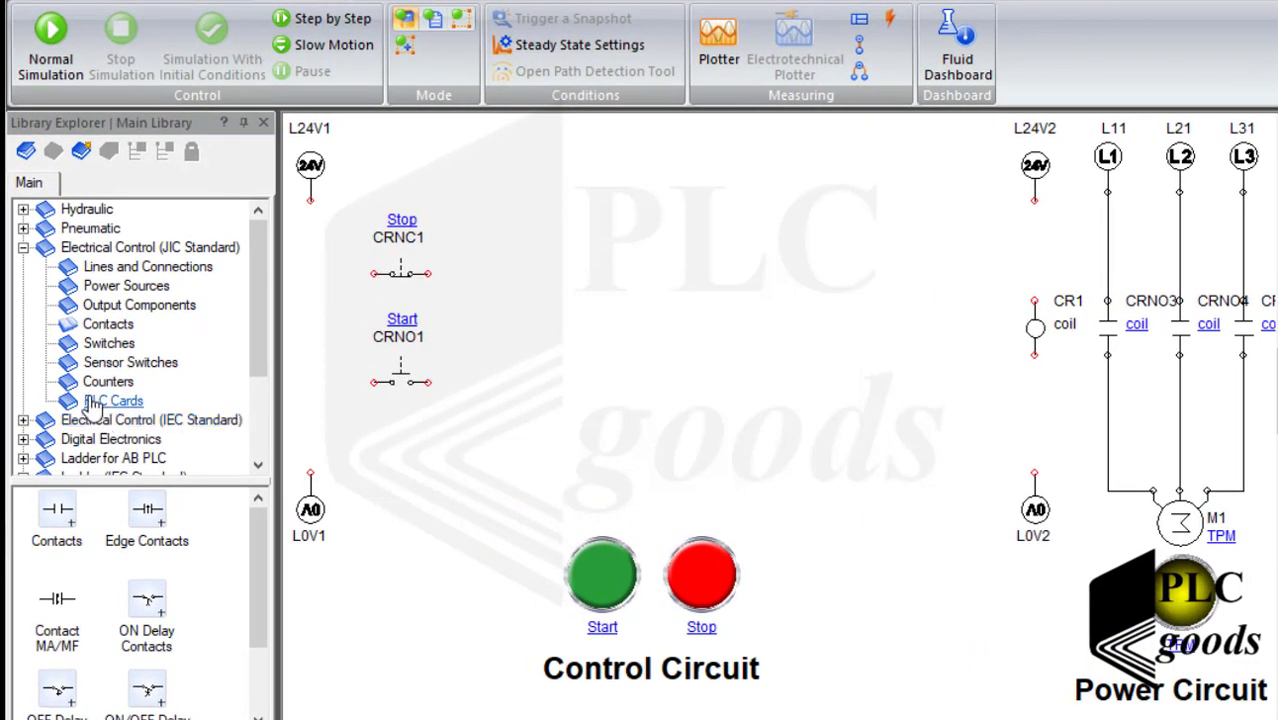
# Step: Place a PLC Input Card beside the Stop and Start contacts and a PLC Output Card beside the CR1 coil
pyautogui.click(88, 398)
pyautogui.moveTo(57, 515); pyautogui.dragTo(538, 425)
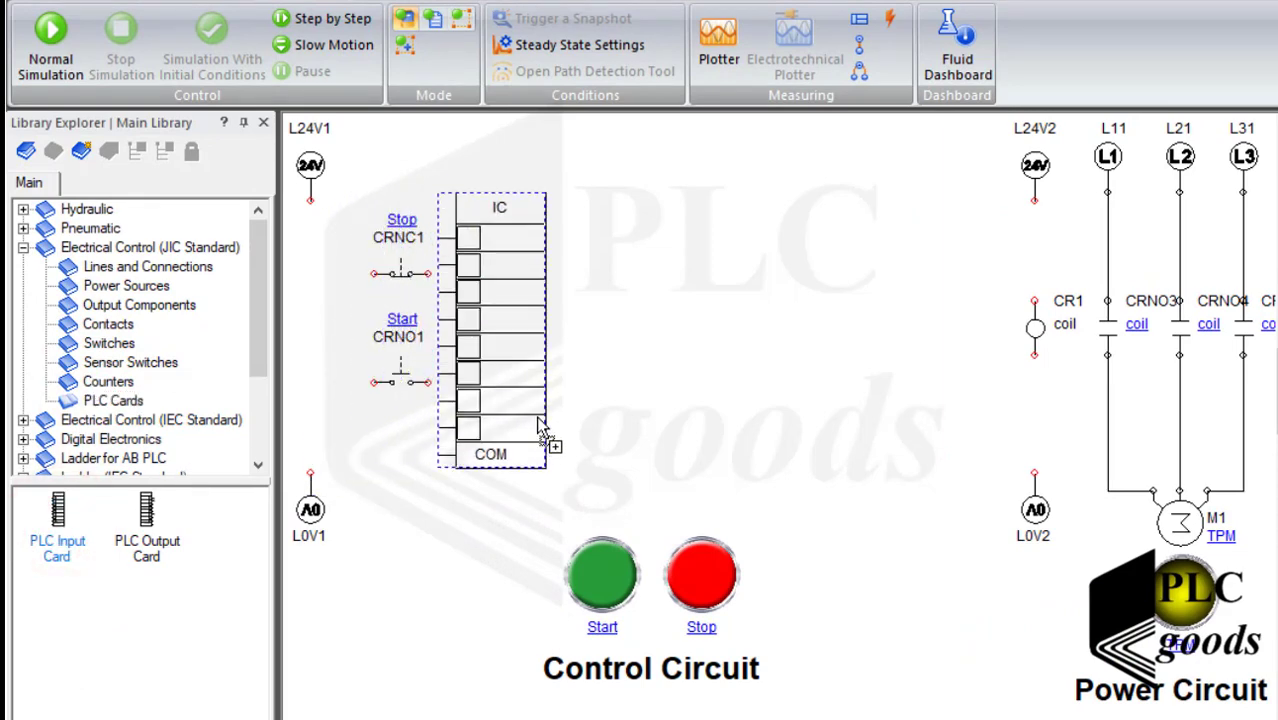
pyautogui.moveTo(146, 535); pyautogui.dragTo(913, 557)
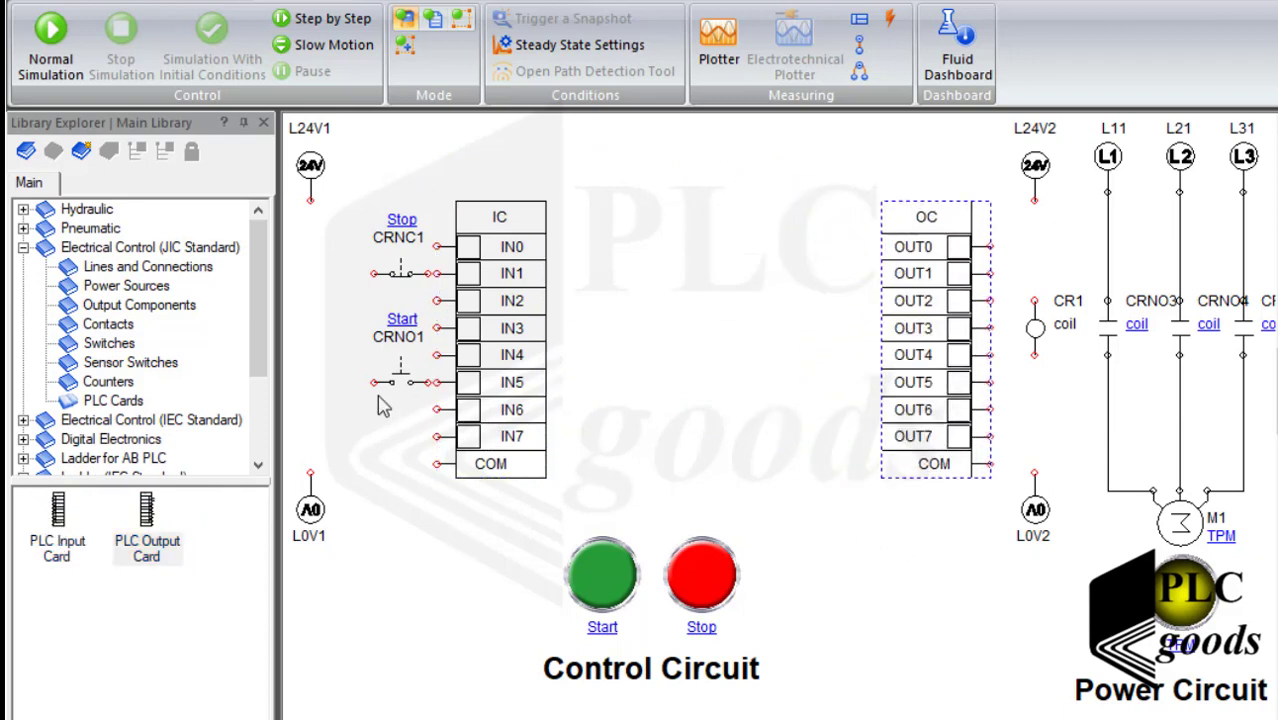
# Step: Place a Rung from the Ladder for AB PLC library and shrink it to fit between the input and output cards
pyautogui.moveTo(265, 350); pyautogui.dragTo(252, 425)
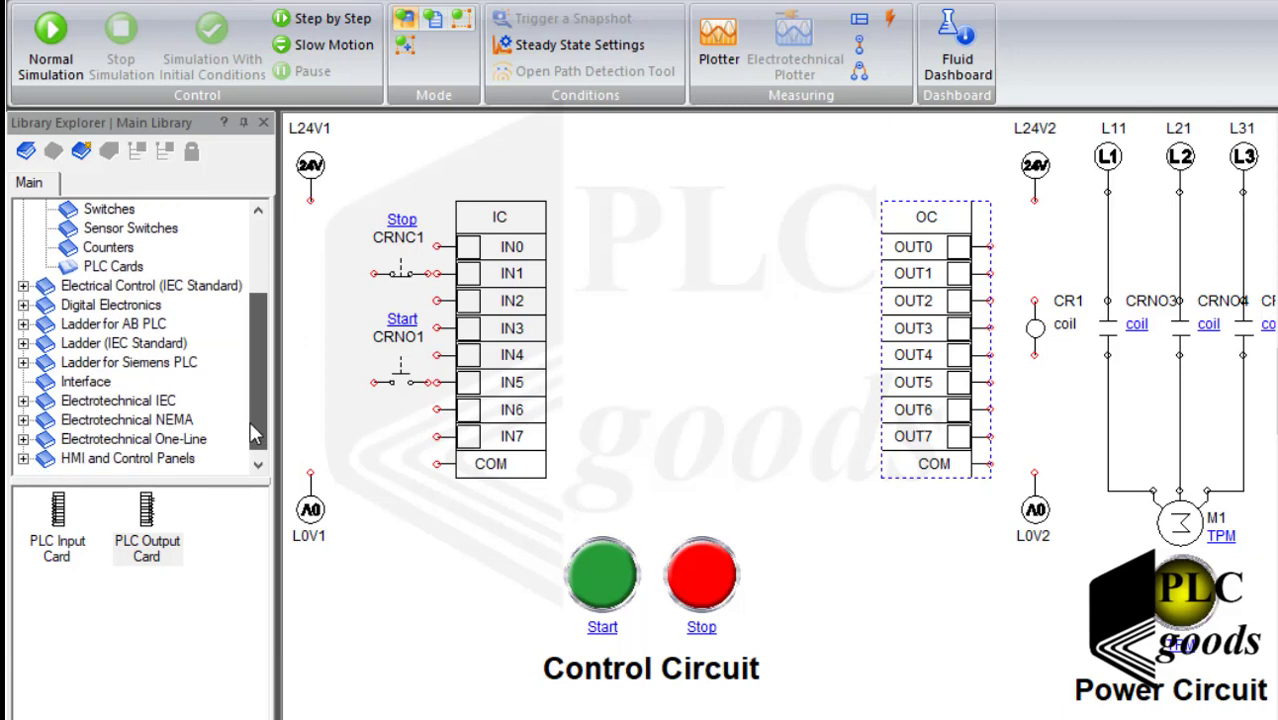
pyautogui.click(97, 328)
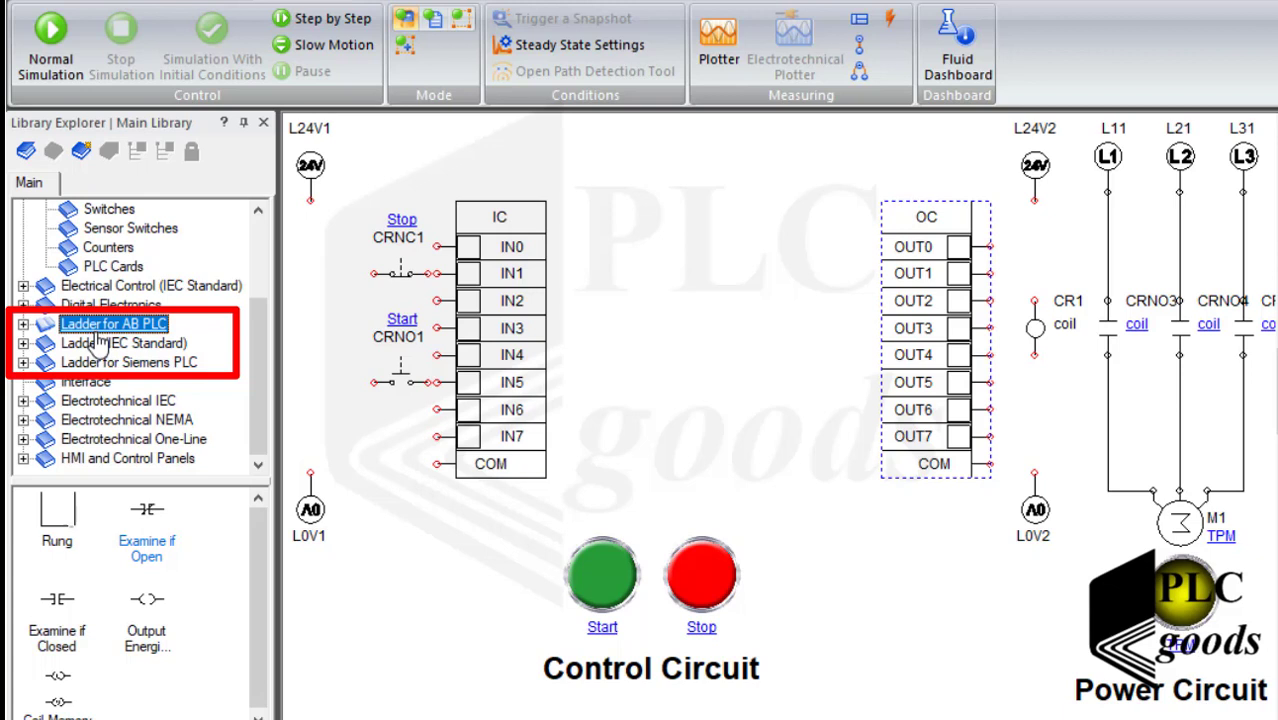
pyautogui.click(93, 364)
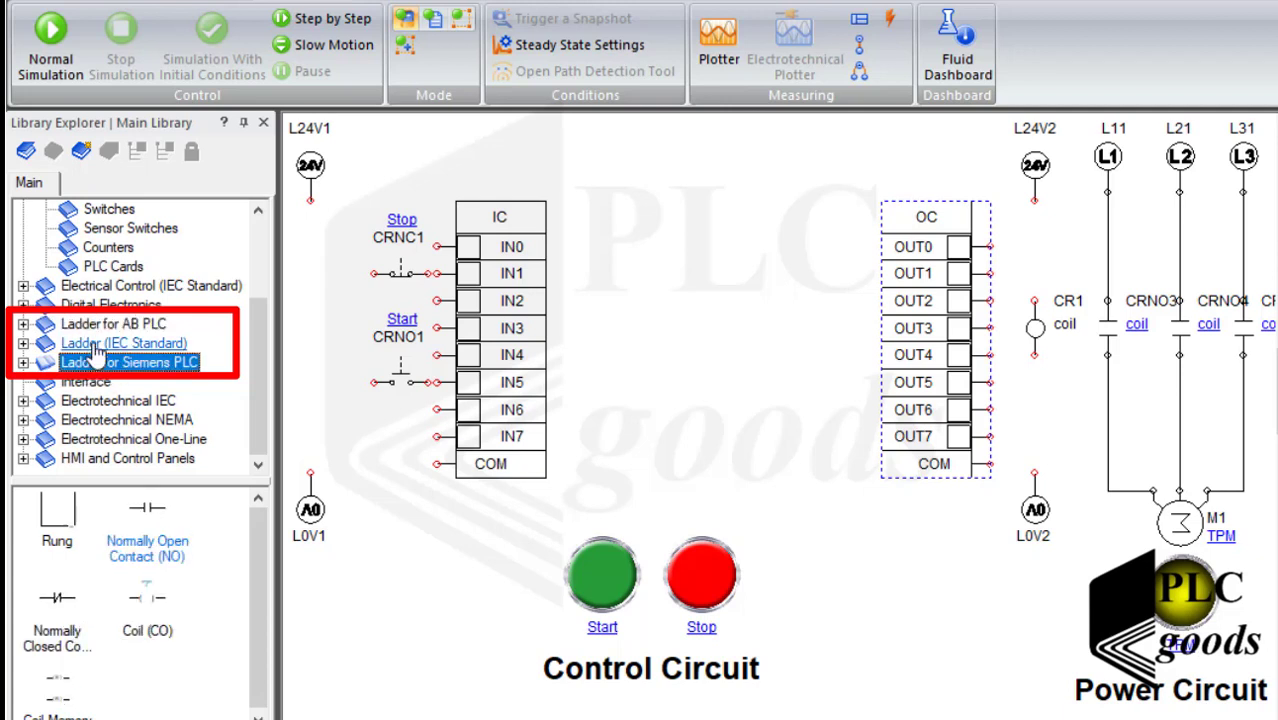
pyautogui.click(97, 345)
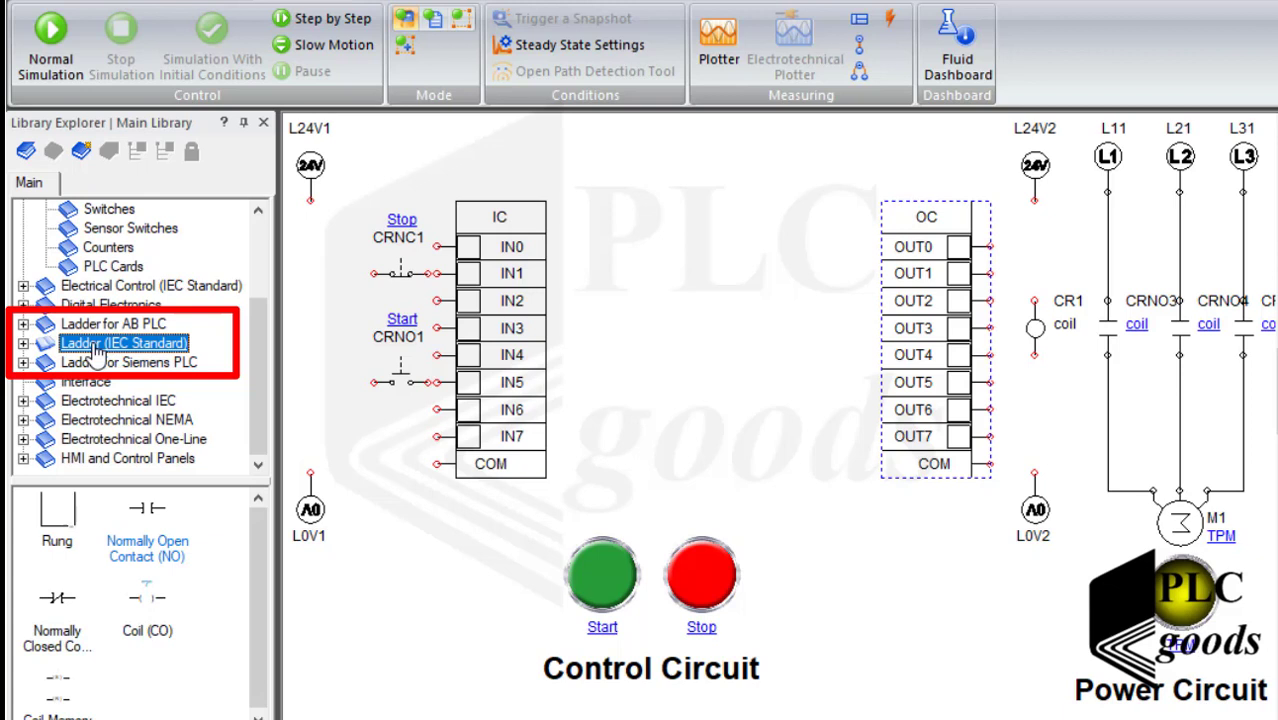
pyautogui.click(95, 325)
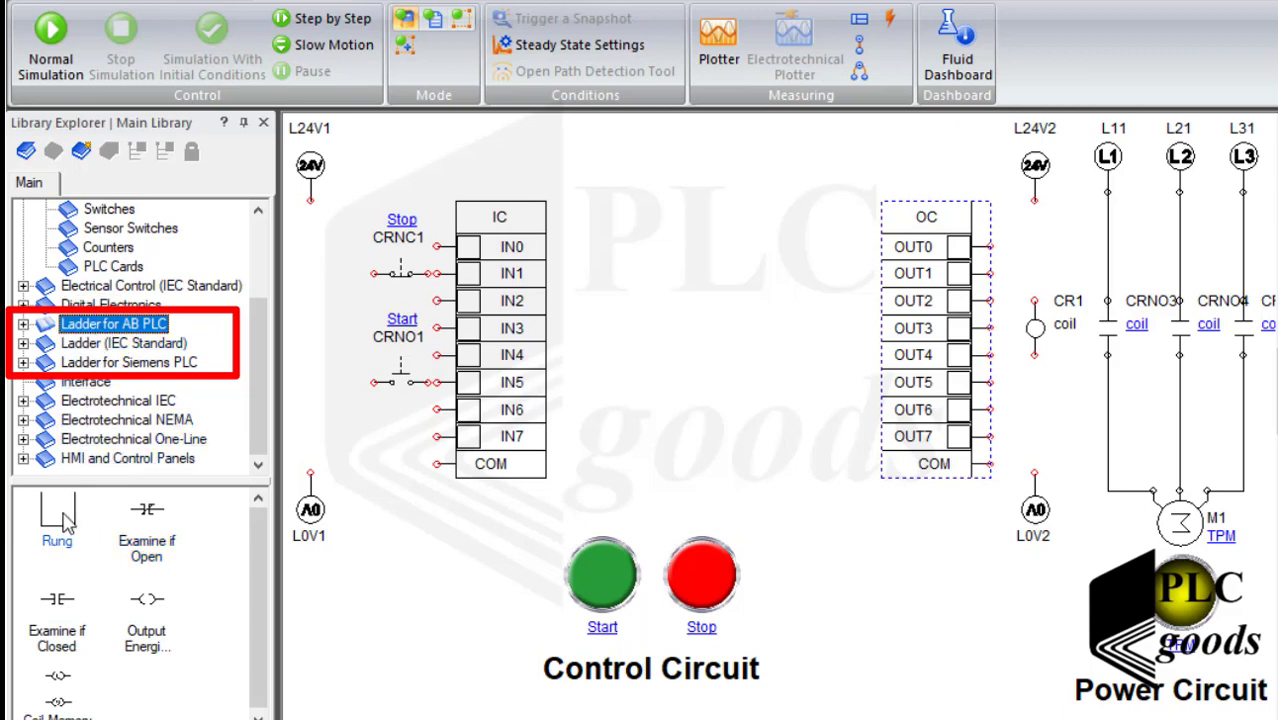
pyautogui.moveTo(57, 515); pyautogui.dragTo(855, 519)
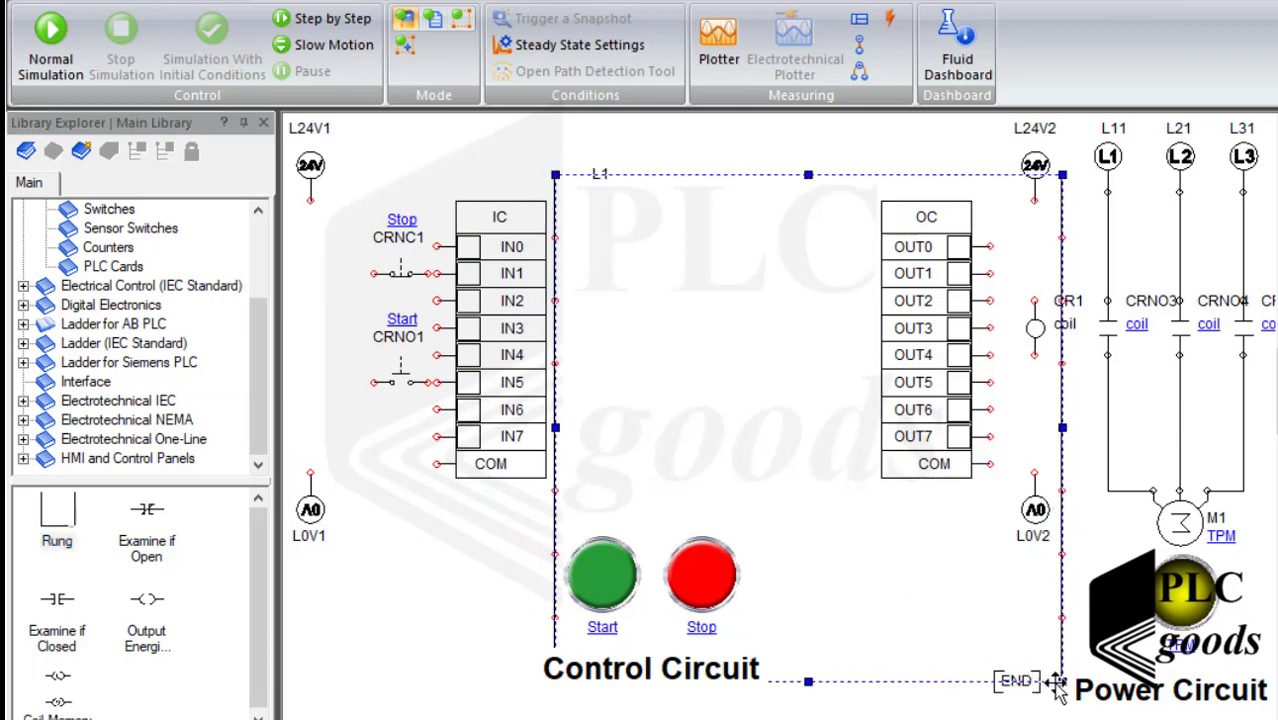
pyautogui.moveTo(1062, 685); pyautogui.dragTo(893, 523)
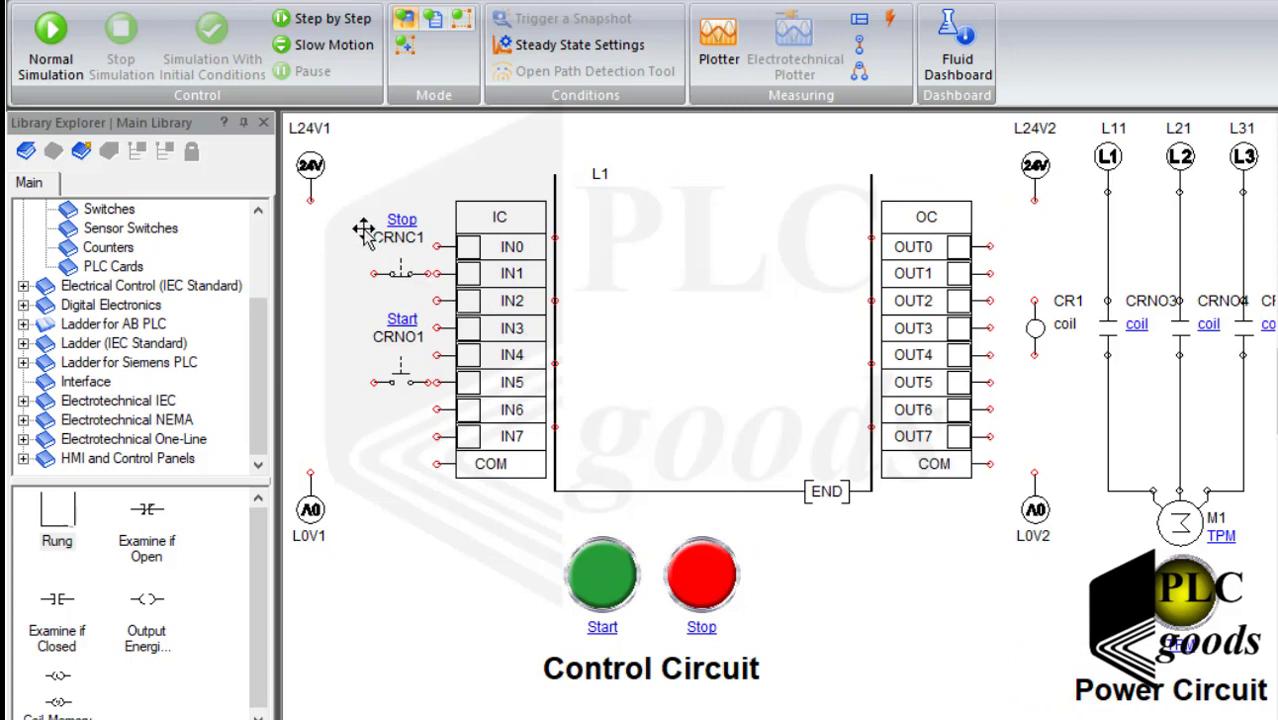
# Step: Wire the L24V1 supply through the Start contact to IN5 and the Stop contact to IN1, and connect L0V1 to the input card's COM
pyautogui.moveTo(310, 200)
pyautogui.mouseDown()
pyautogui.moveTo(308, 262)
pyautogui.moveTo(345, 392)
pyautogui.moveTo(372, 382)
pyautogui.mouseUp()
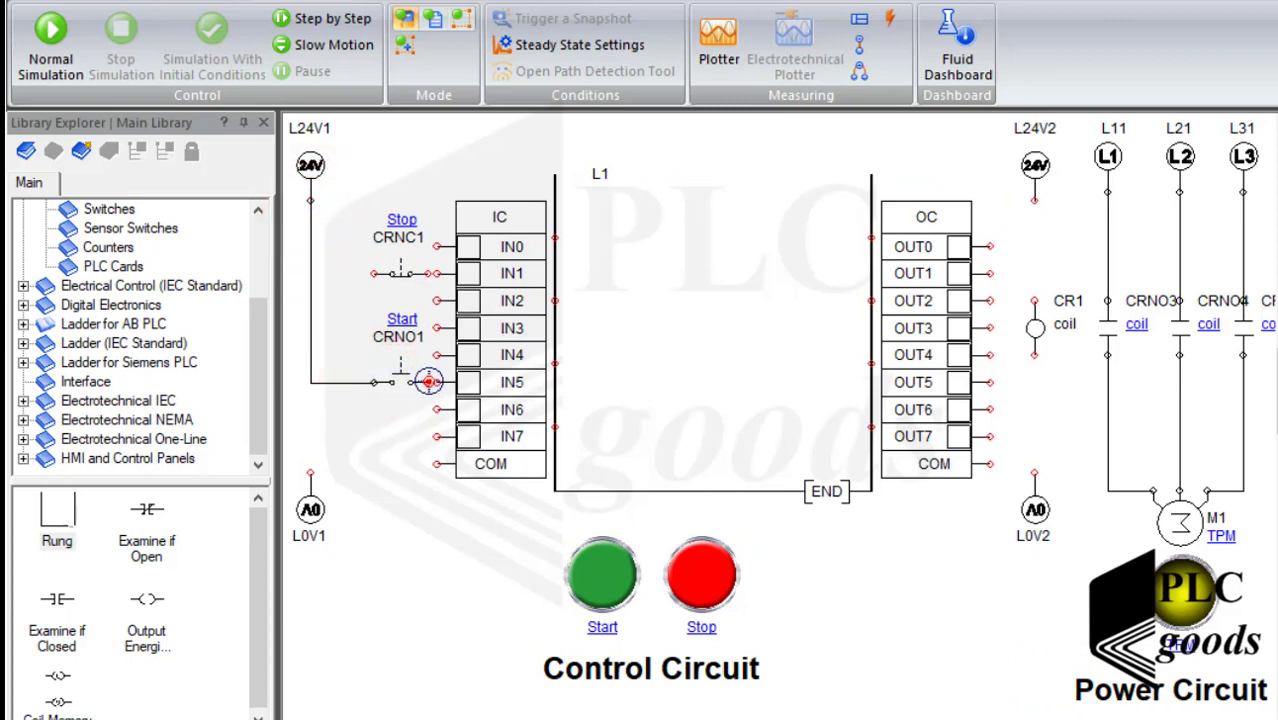
pyautogui.click(436, 381)
pyautogui.moveTo(373, 273); pyautogui.dragTo(306, 274)
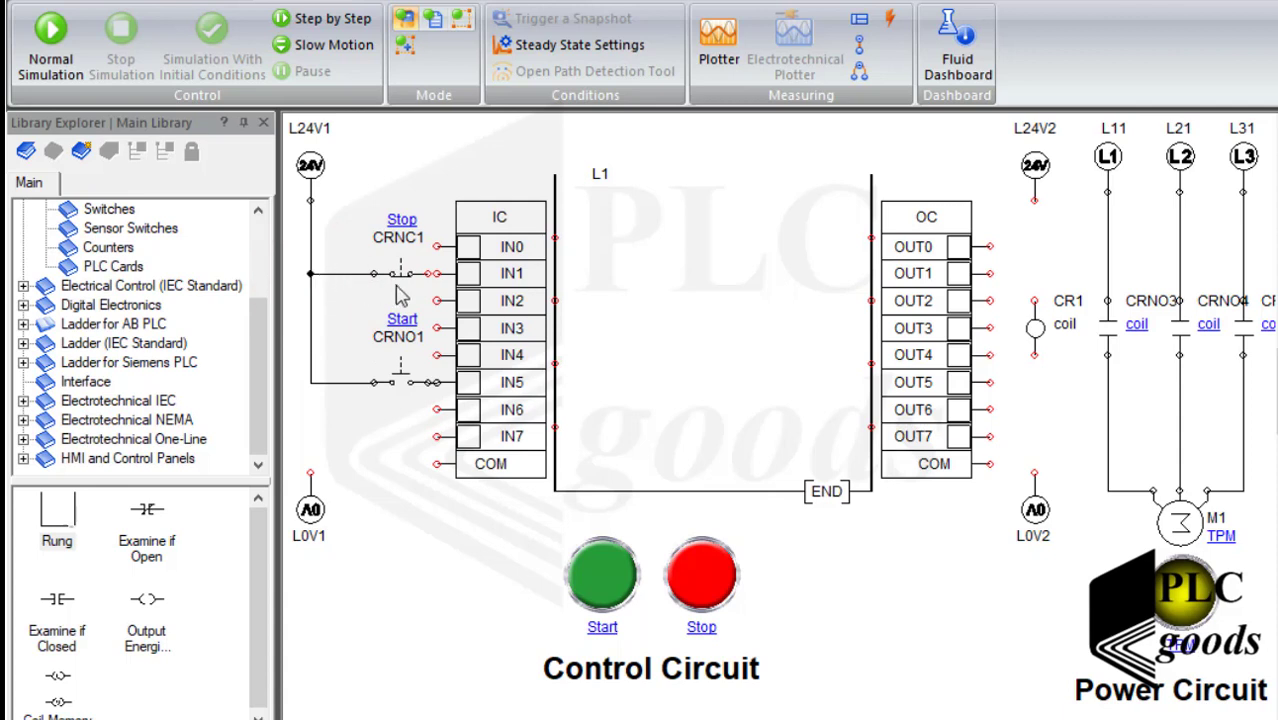
pyautogui.click(426, 273)
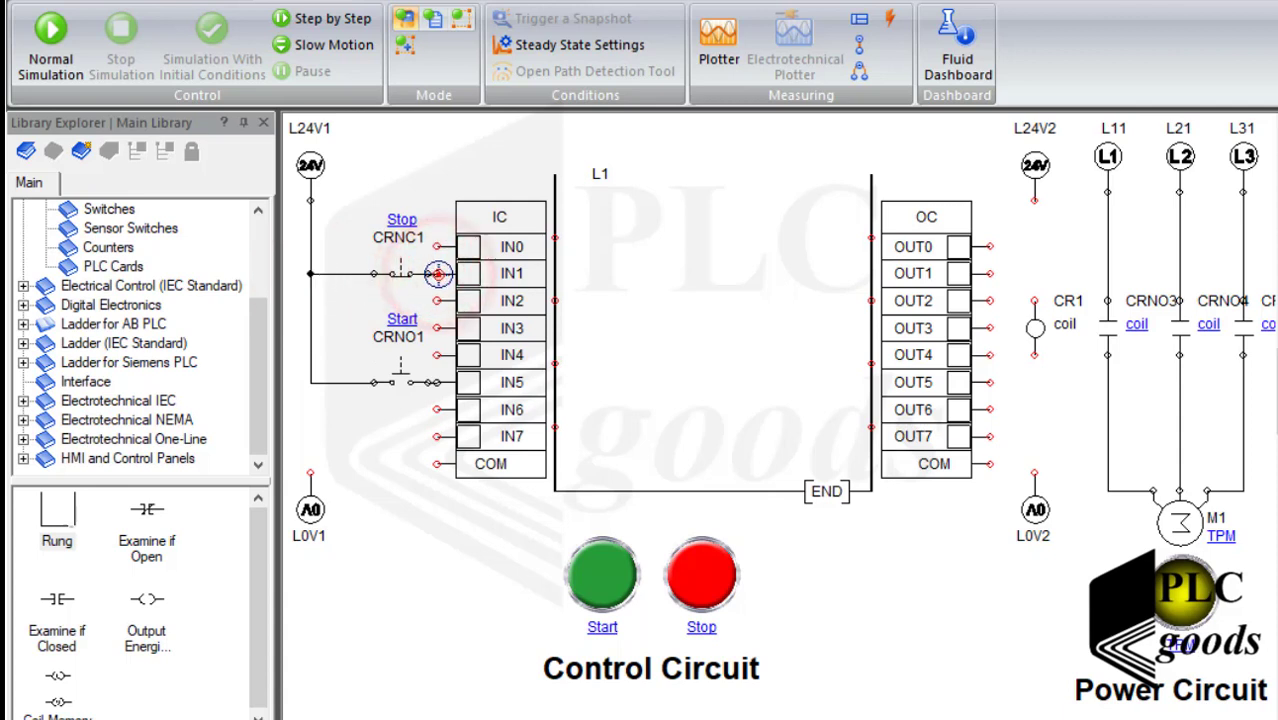
pyautogui.moveTo(316, 472); pyautogui.dragTo(437, 461)
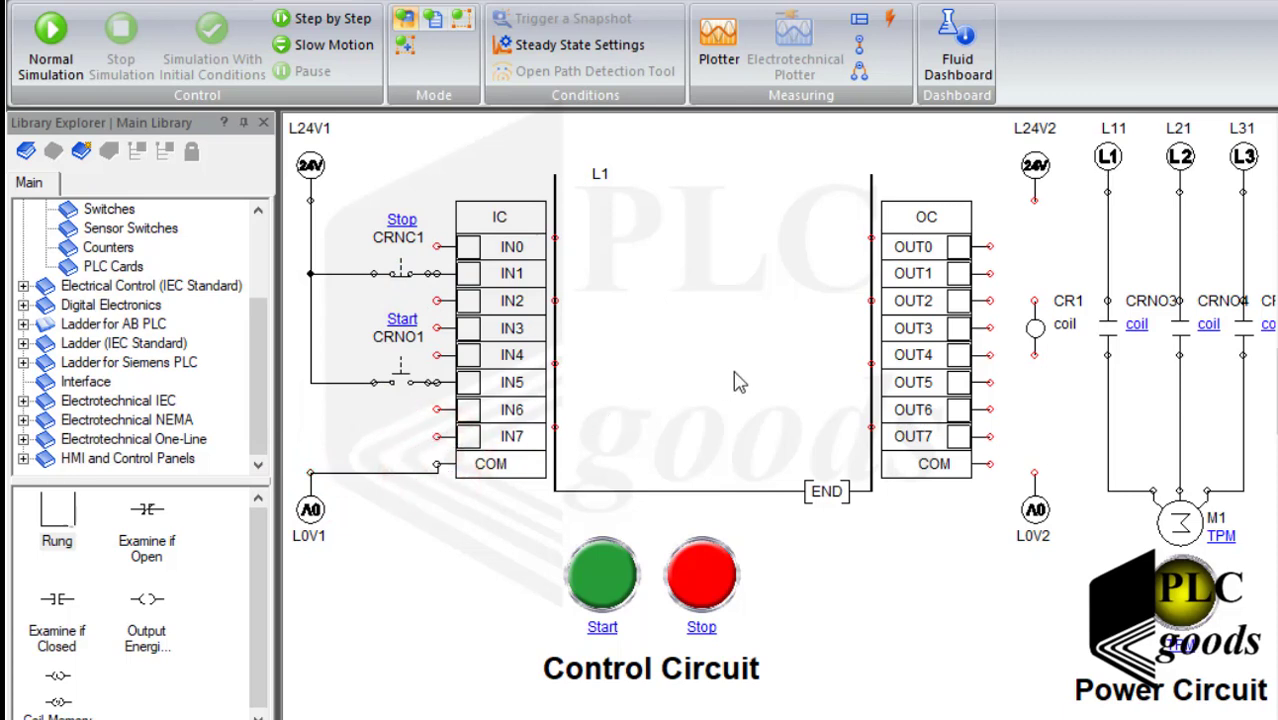
# Step: Wire the L24V2 supply through the CR1 coil to OUT4, and connect the output card's COM to L0V2
pyautogui.moveTo(1035, 199); pyautogui.dragTo(1035, 300)
pyautogui.moveTo(1033, 356); pyautogui.dragTo(985, 352)
pyautogui.moveTo(990, 464); pyautogui.dragTo(1034, 473)
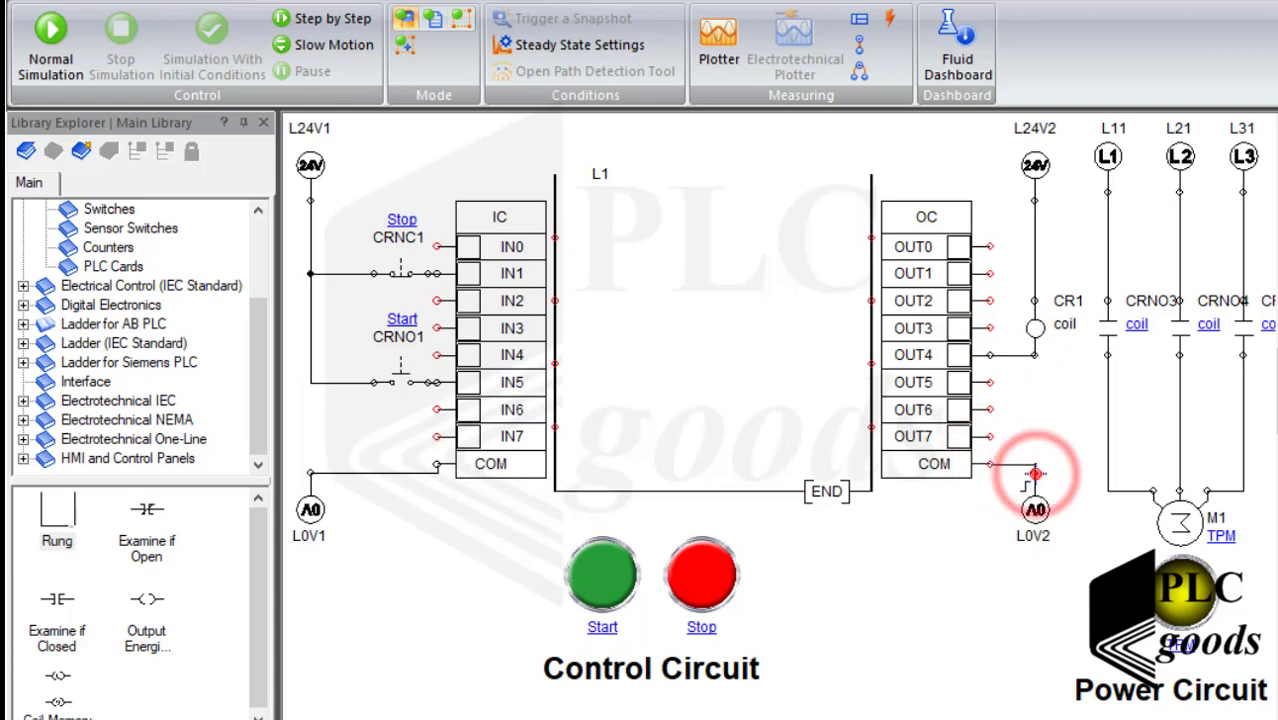
pyautogui.click(1028, 474)
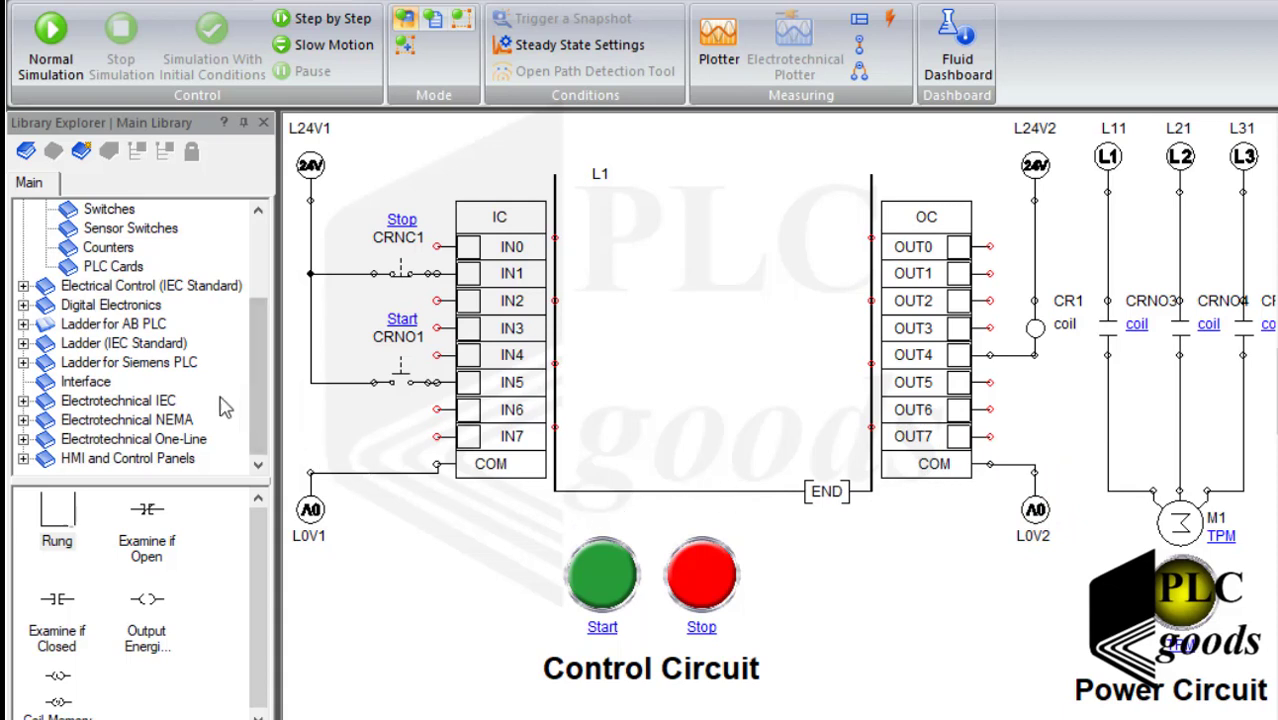
# Step: Examine the Ladder for AB PLC component categories from Rung and Contacts to Comparator and Math
pyautogui.click(90, 326)
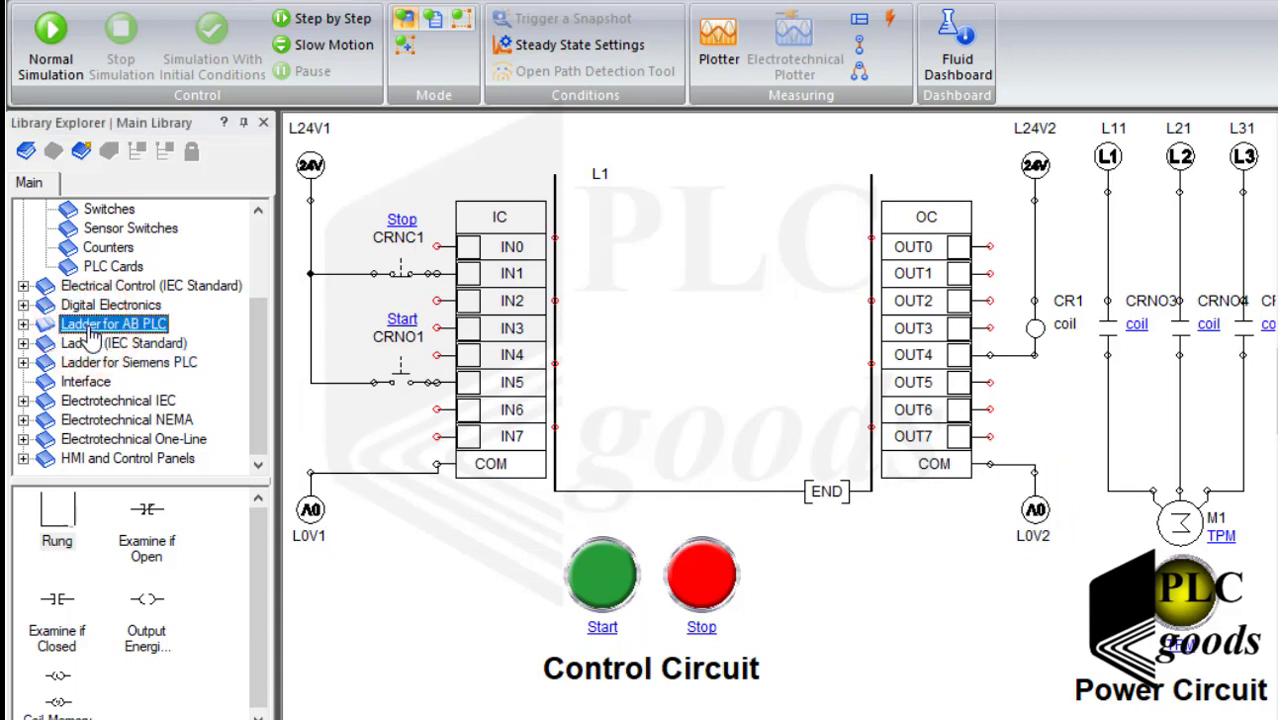
pyautogui.click(23, 324)
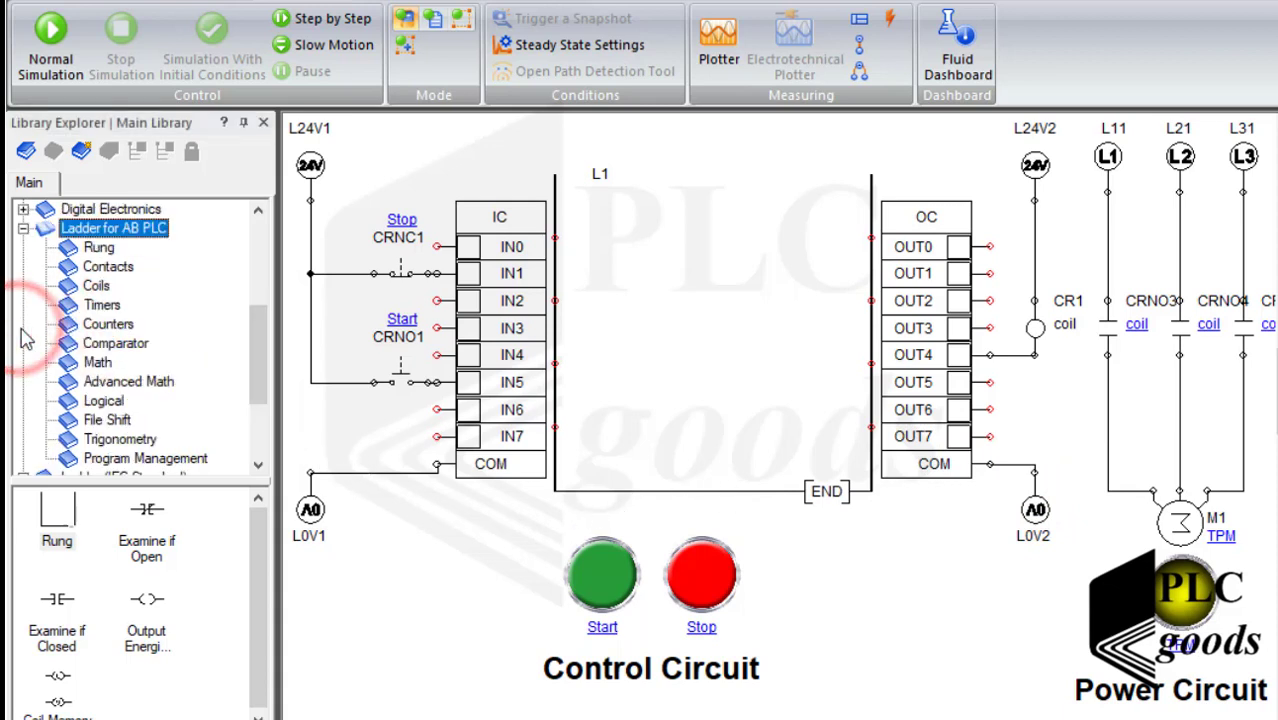
pyautogui.click(100, 249)
pyautogui.click(102, 267)
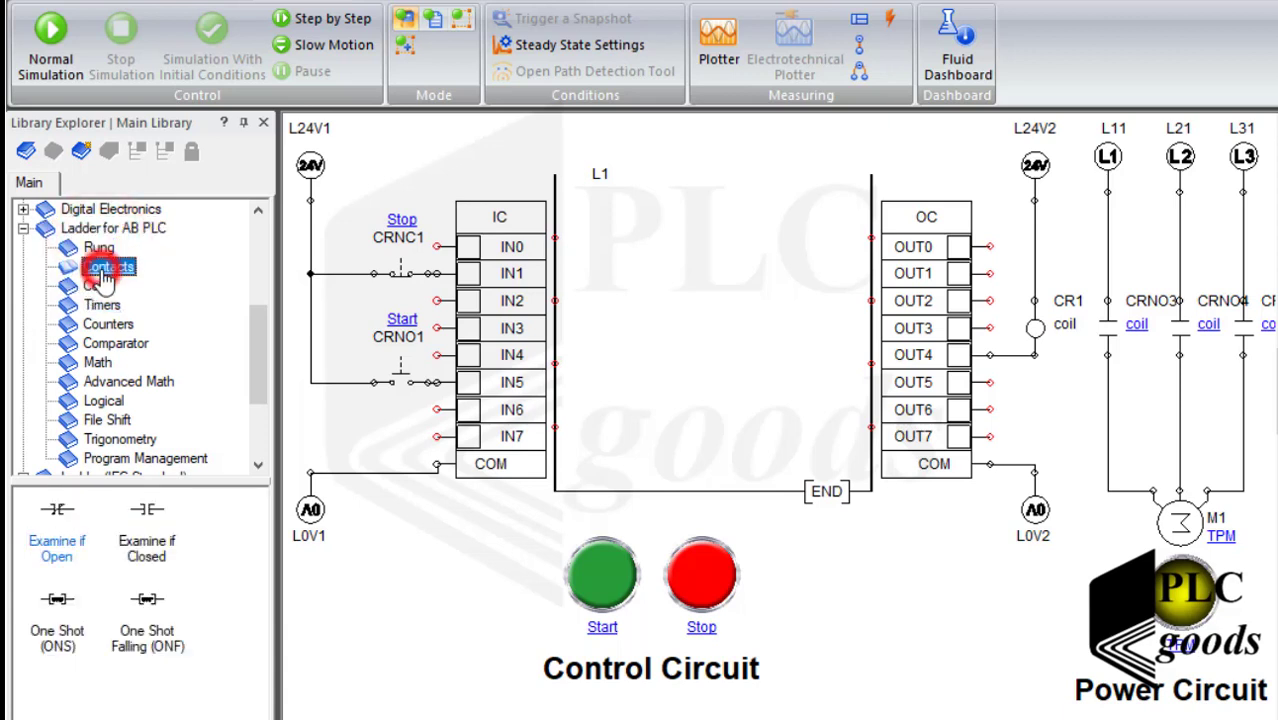
pyautogui.click(95, 287)
pyautogui.click(98, 305)
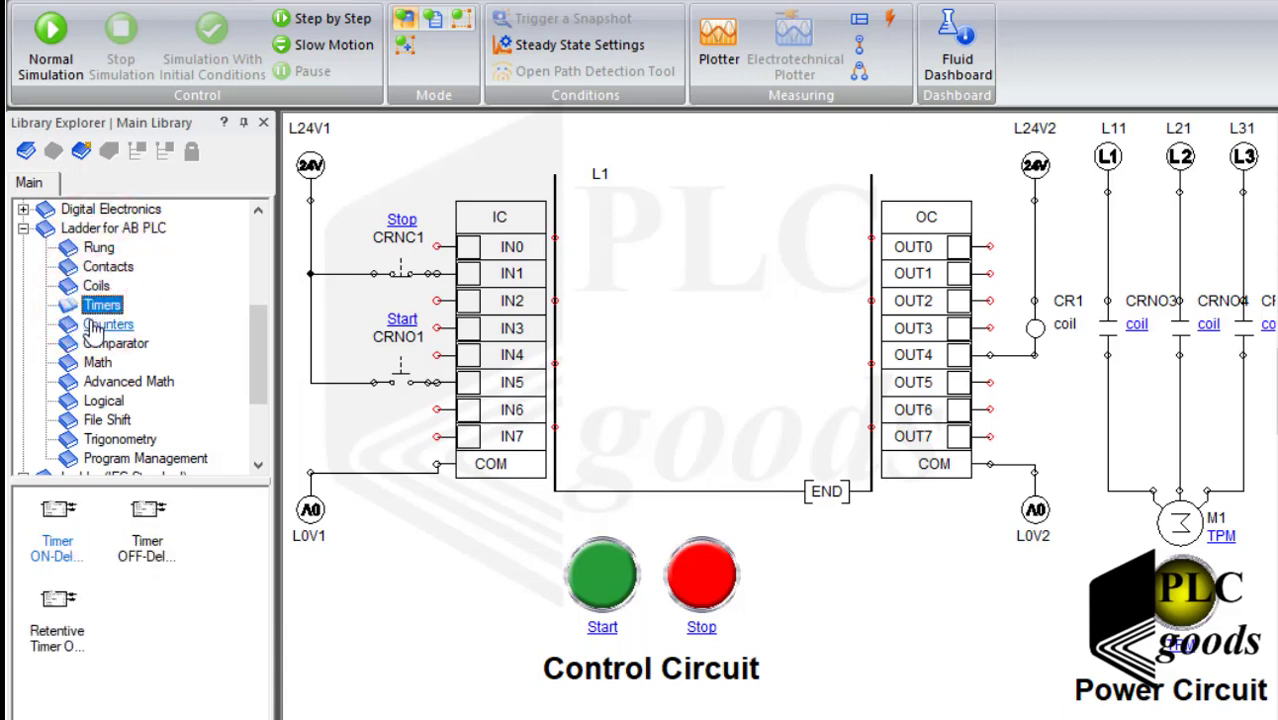
pyautogui.click(93, 328)
pyautogui.click(95, 344)
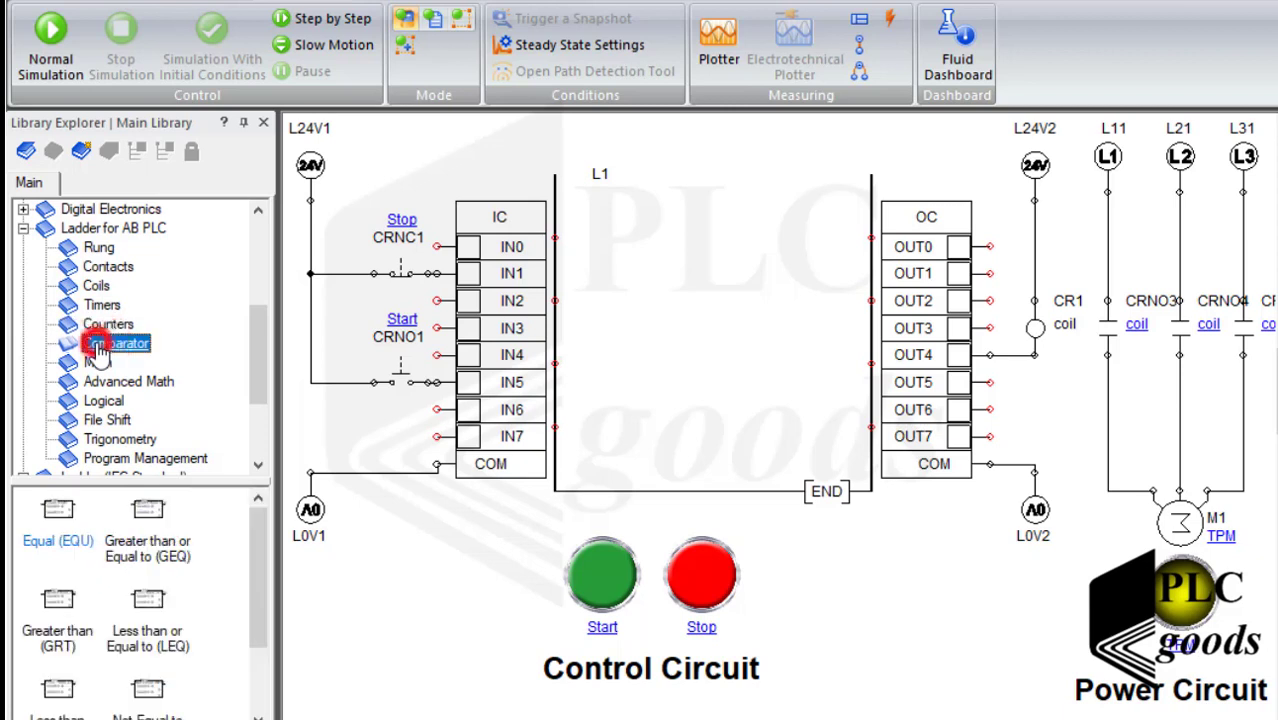
pyautogui.click(96, 363)
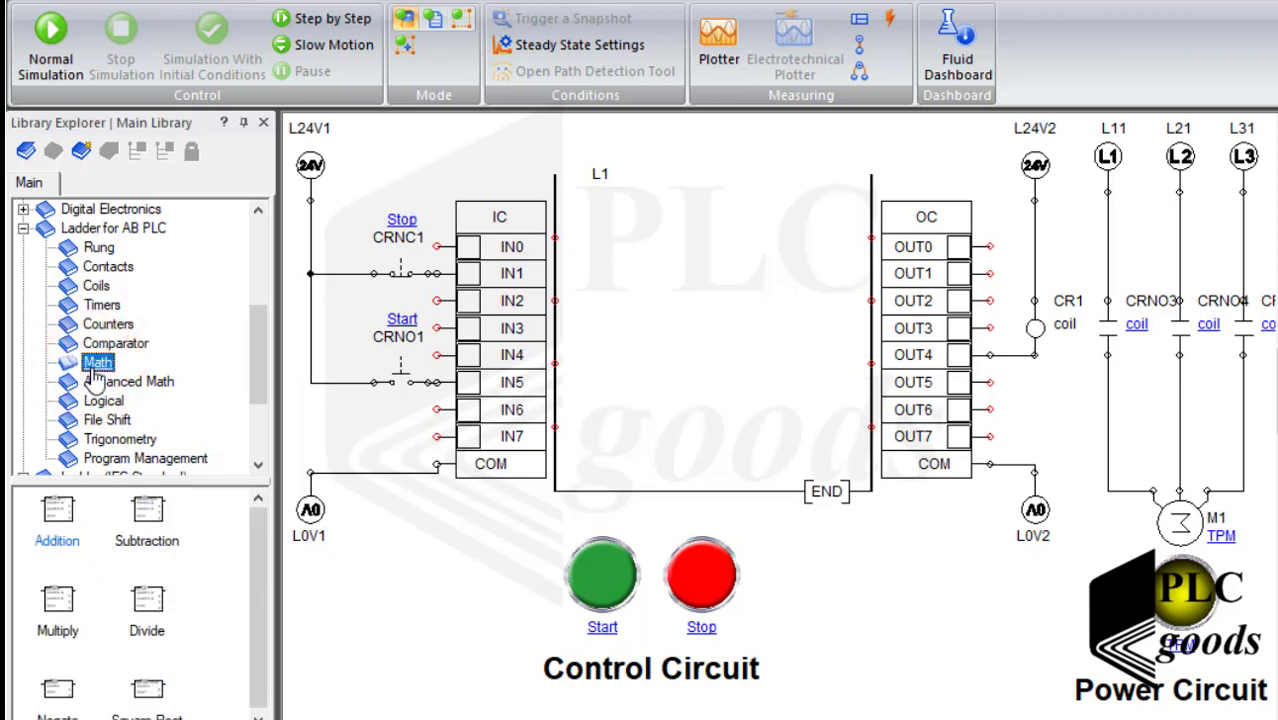
# Step: Place an Examine if Closed contact at the start of the ladder's first rung and center its label above it
pyautogui.click(120, 268)
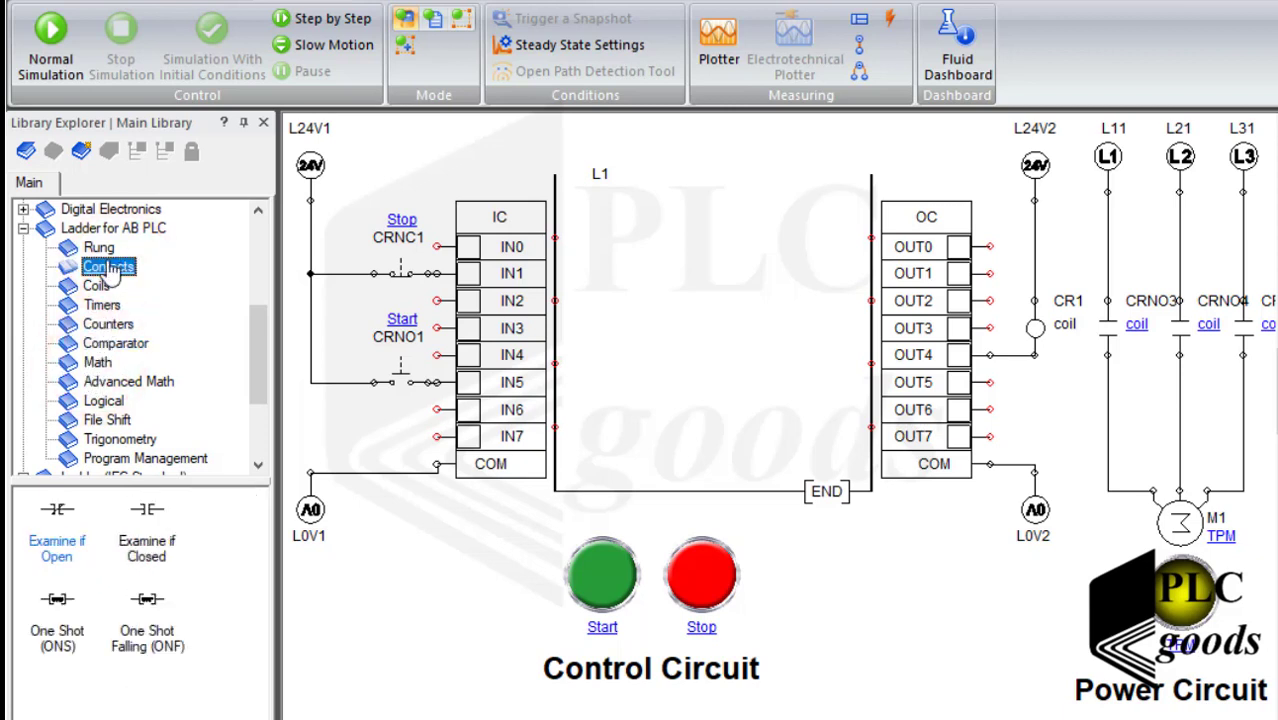
pyautogui.moveTo(147, 515); pyautogui.dragTo(612, 252)
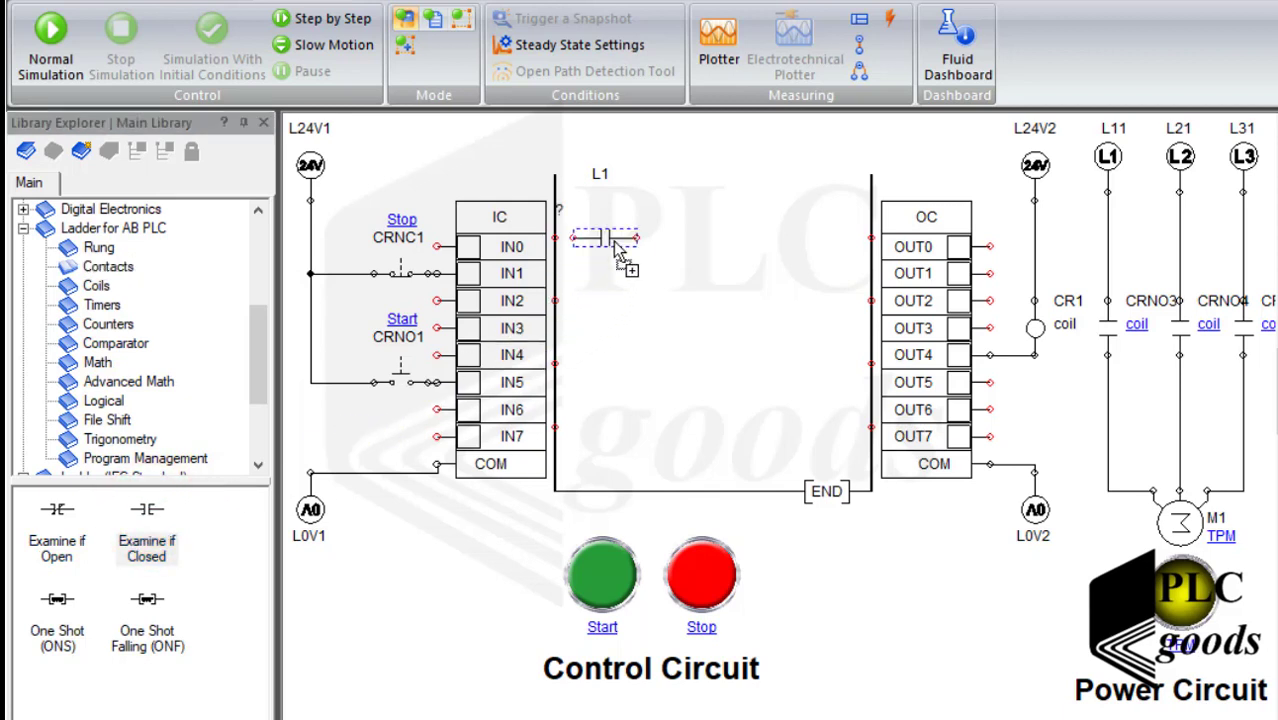
pyautogui.moveTo(559, 208); pyautogui.dragTo(605, 210)
pyautogui.click(600, 236)
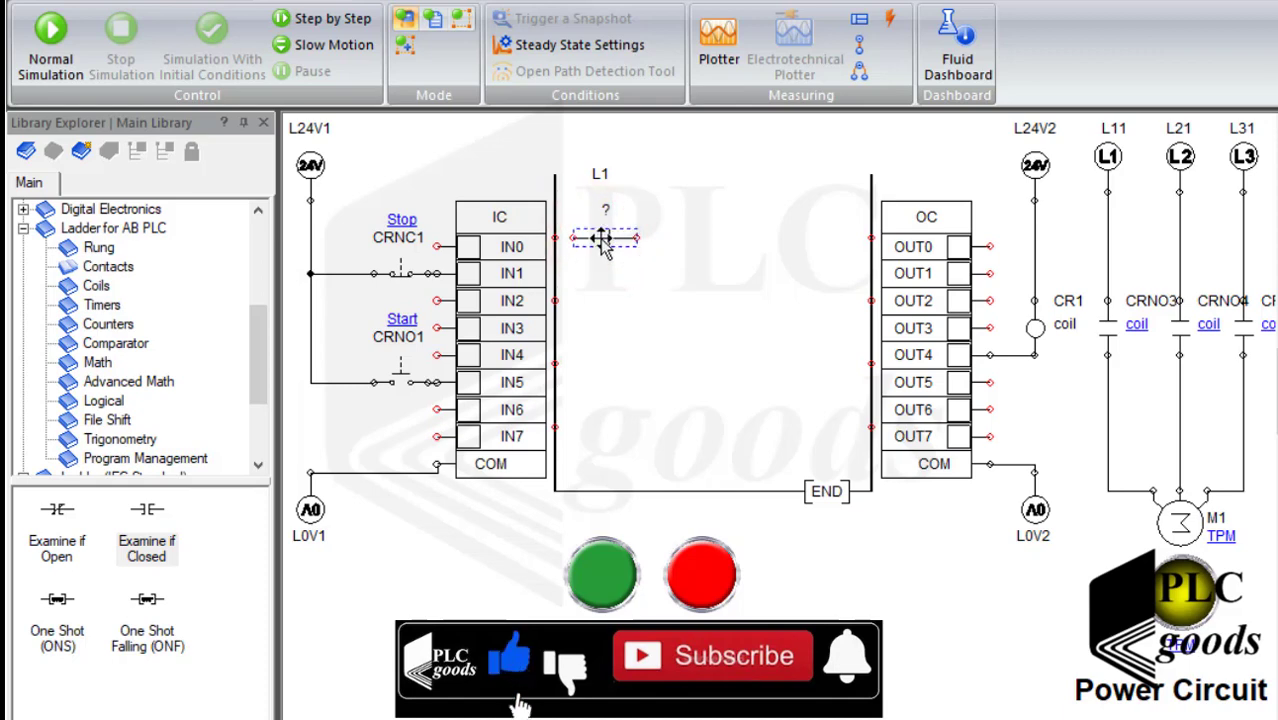
# Step: Copy the Examine if Closed contact twice, placing one copy beside the original on the first rung and the other directly below that copy
pyautogui.rightClick(601, 240)
pyautogui.click(652, 281)
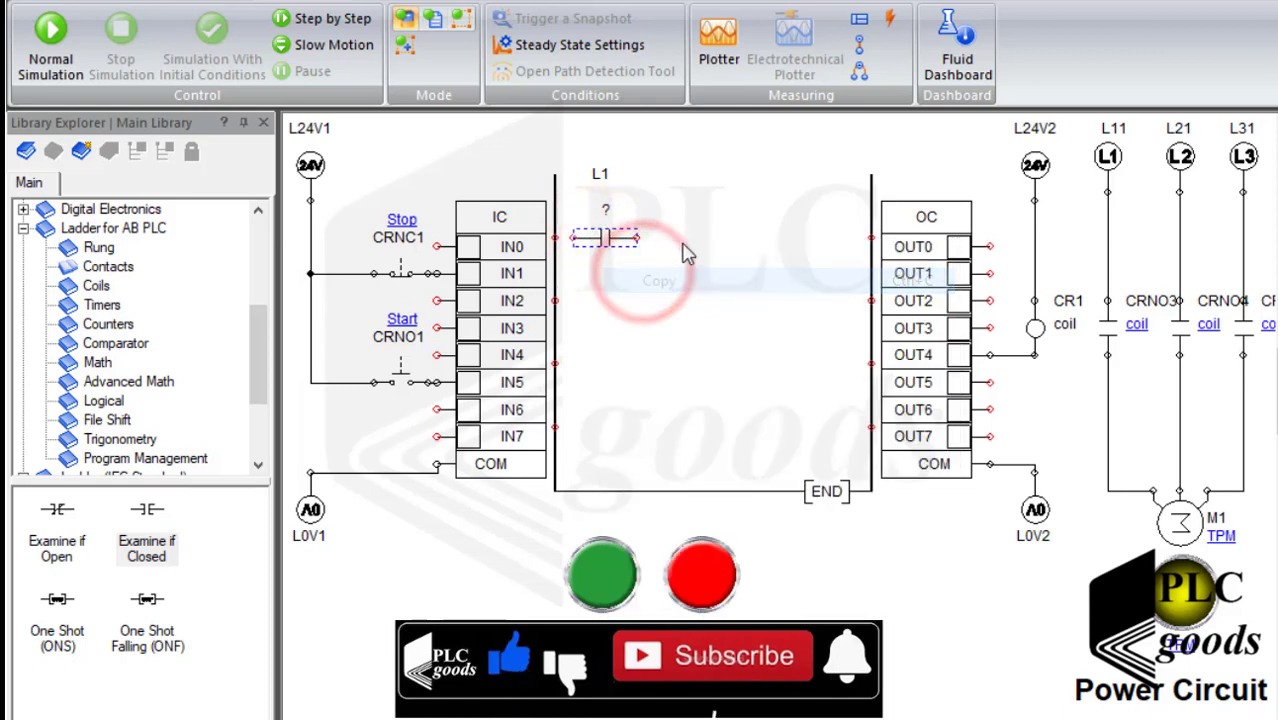
pyautogui.rightClick(684, 244)
pyautogui.click(736, 251)
pyautogui.click(731, 254)
pyautogui.moveTo(731, 254); pyautogui.dragTo(696, 243)
pyautogui.rightClick(702, 243)
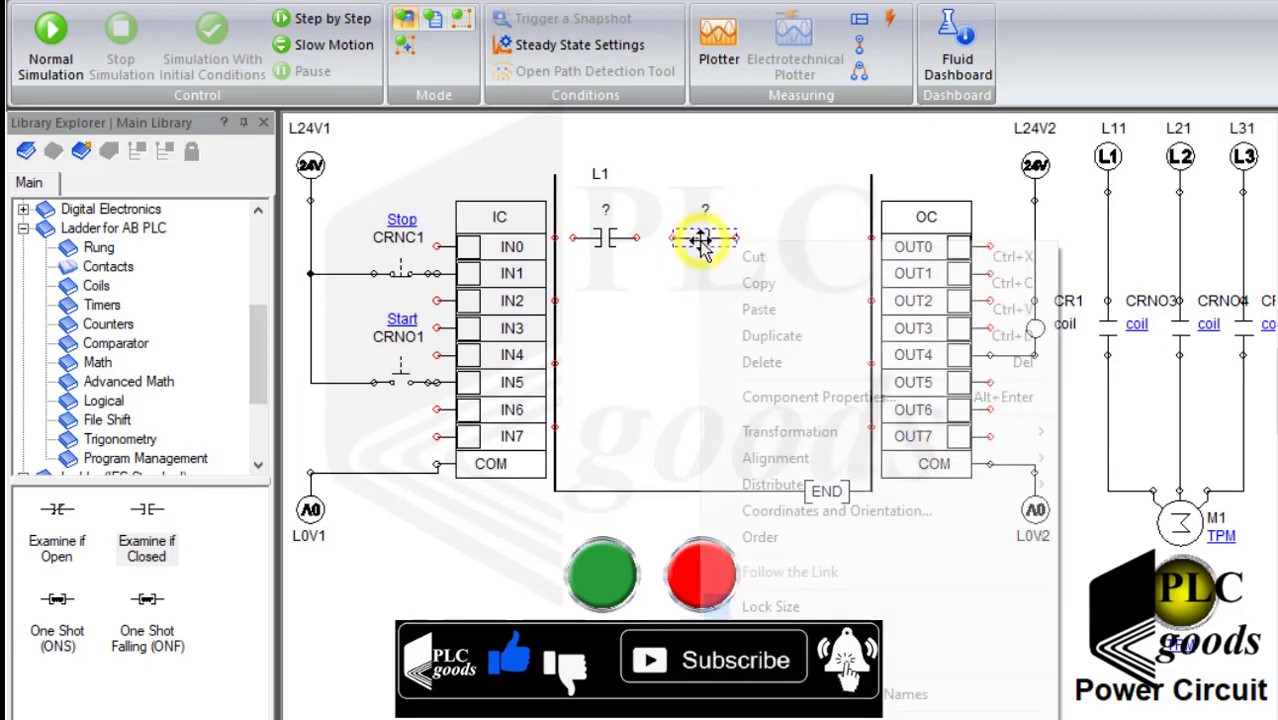
pyautogui.click(745, 287)
pyautogui.rightClick(745, 283)
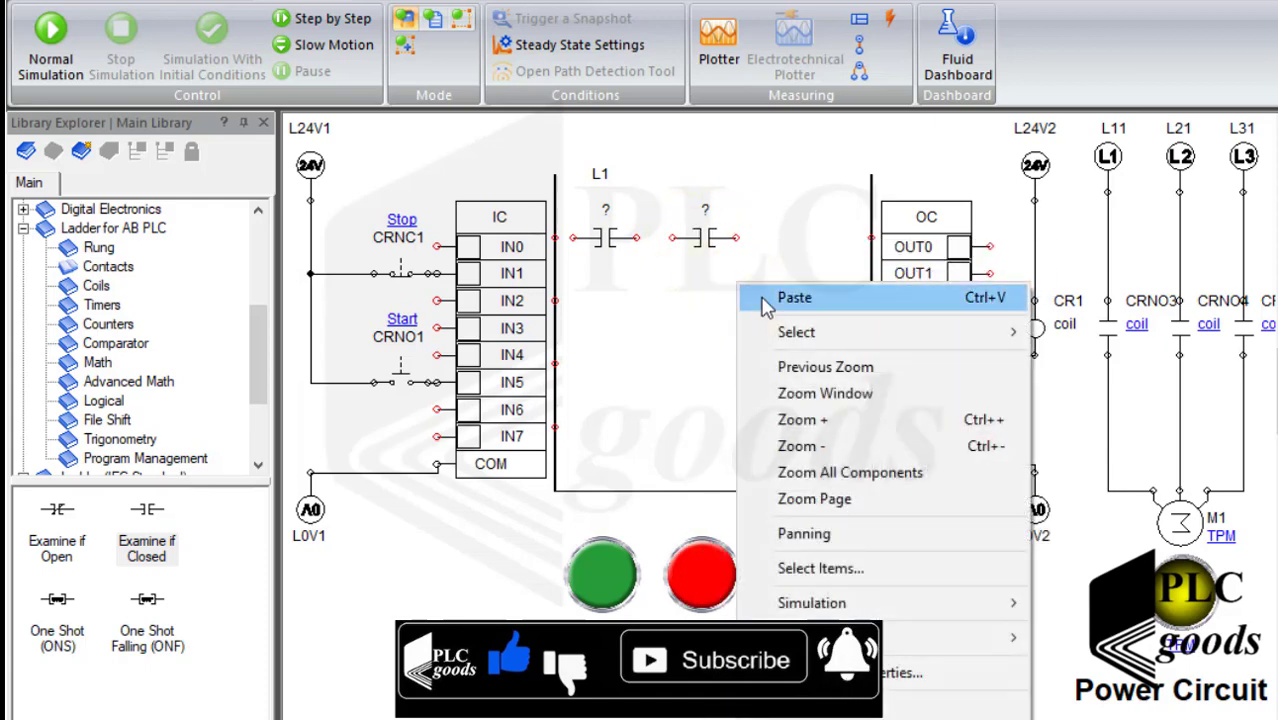
pyautogui.click(768, 300)
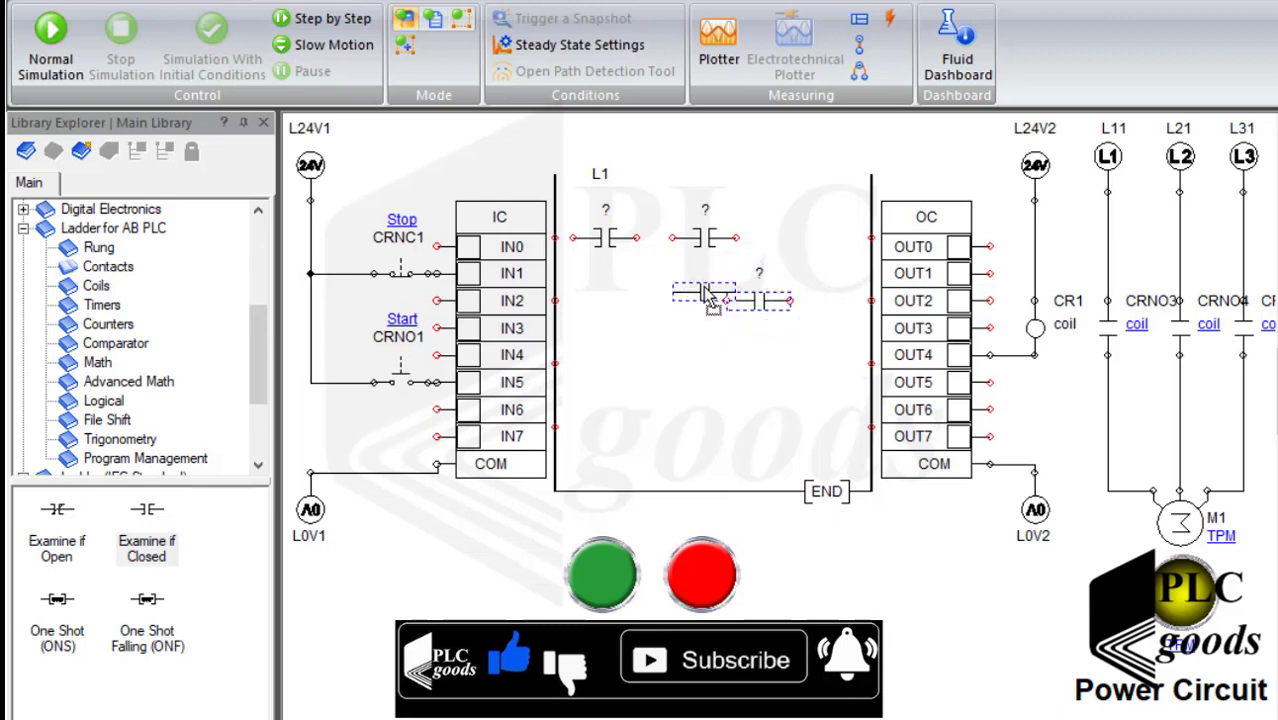
pyautogui.moveTo(707, 297); pyautogui.dragTo(700, 290)
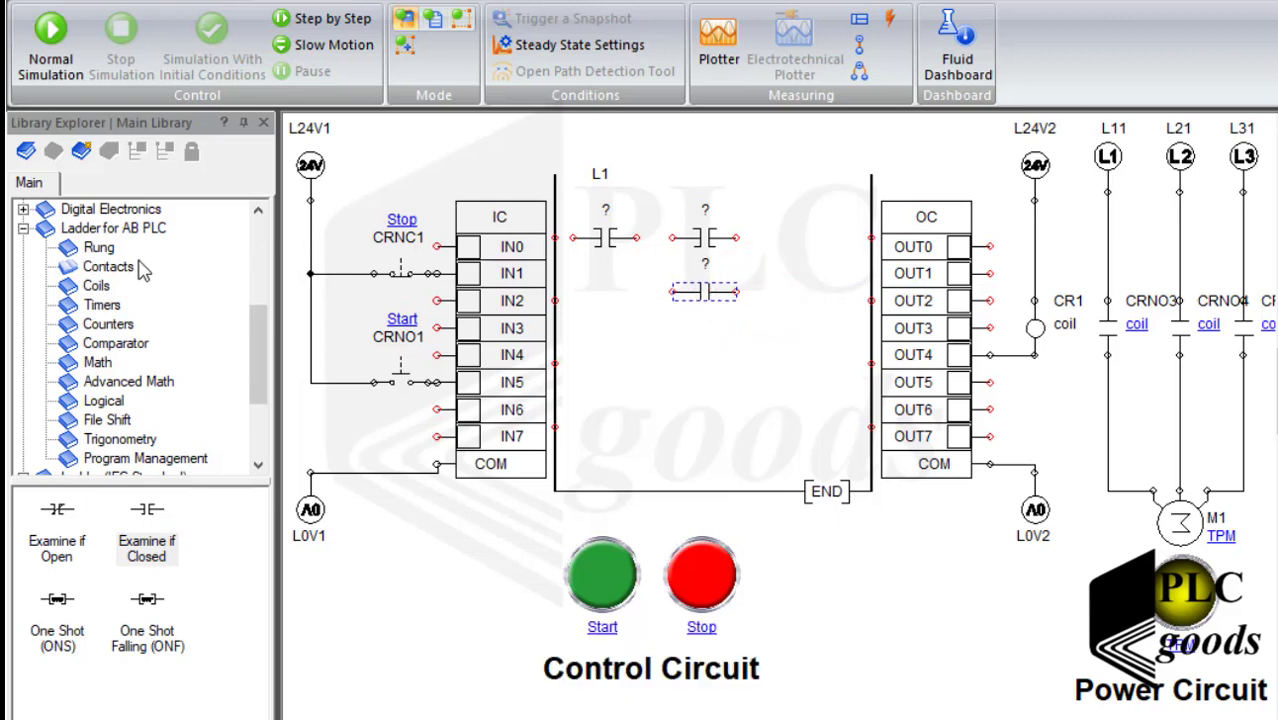
# Step: Place an Output Energize coil after the second contact on the first rung and center its label above it
pyautogui.click(97, 286)
pyautogui.moveTo(56, 518); pyautogui.dragTo(800, 255)
pyautogui.moveTo(760, 210); pyautogui.dragTo(805, 215)
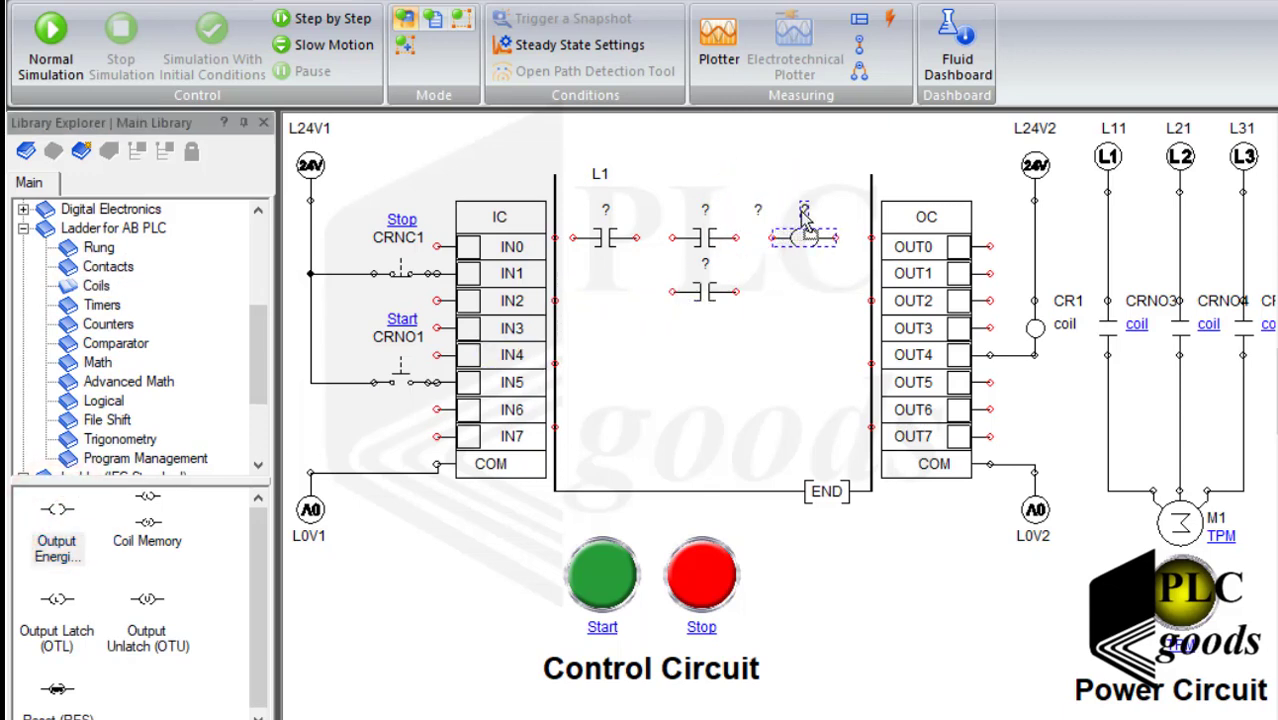
# Step: Wire the ladder's first rung in series from the left rail through the two contacts and the coil to the right rail
pyautogui.click(556, 236)
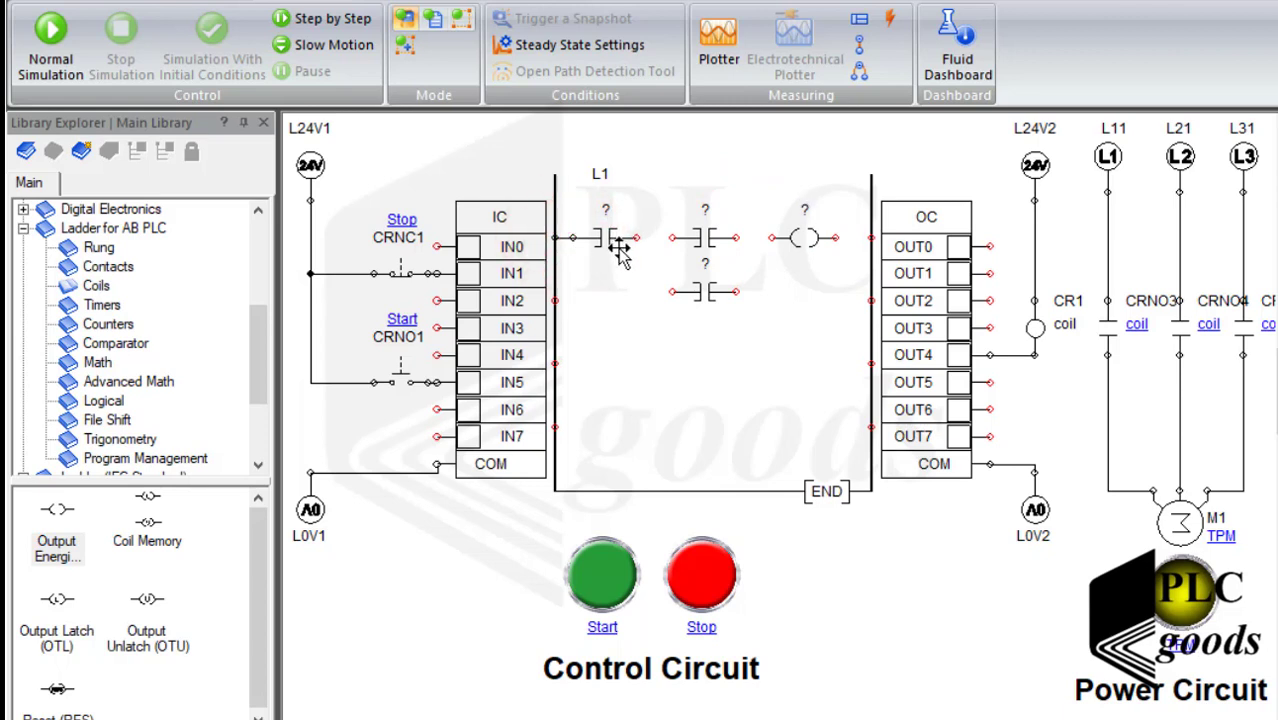
pyautogui.moveTo(635, 238)
pyautogui.mouseDown()
pyautogui.moveTo(772, 225)
pyautogui.moveTo(771, 238)
pyautogui.moveTo(869, 238)
pyautogui.mouseUp()
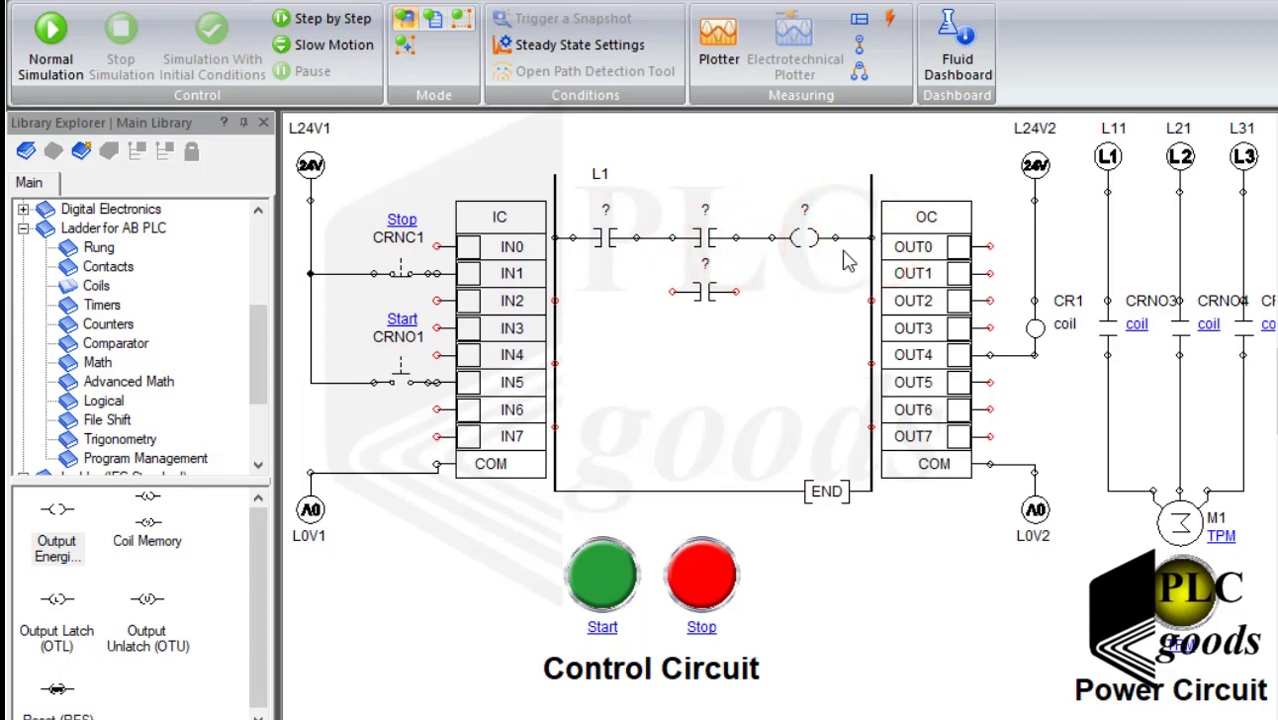
# Step: Wire the lower contact in parallel with the second contact on the ladder's first rung
pyautogui.moveTo(734, 291); pyautogui.dragTo(737, 238)
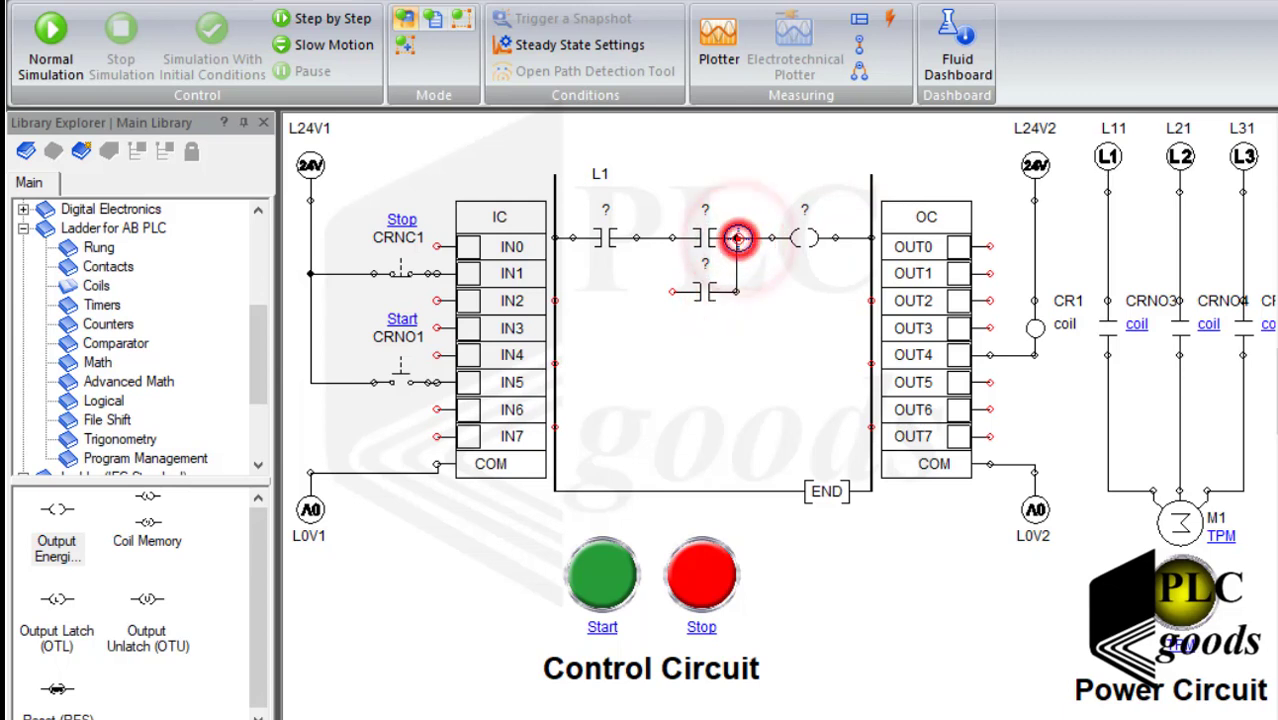
pyautogui.moveTo(671, 291); pyautogui.dragTo(671, 239)
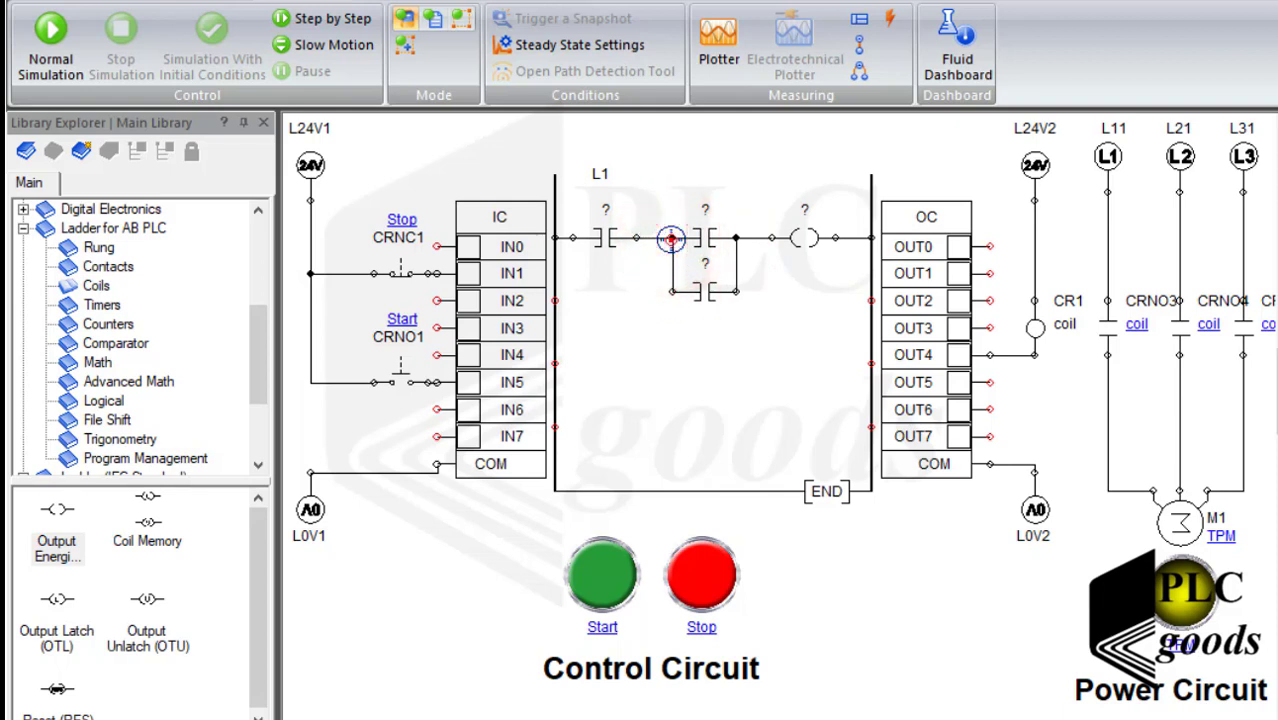
# Step: Link the first contact on the rung to the input card variable IN1
pyautogui.doubleClick(601, 238)
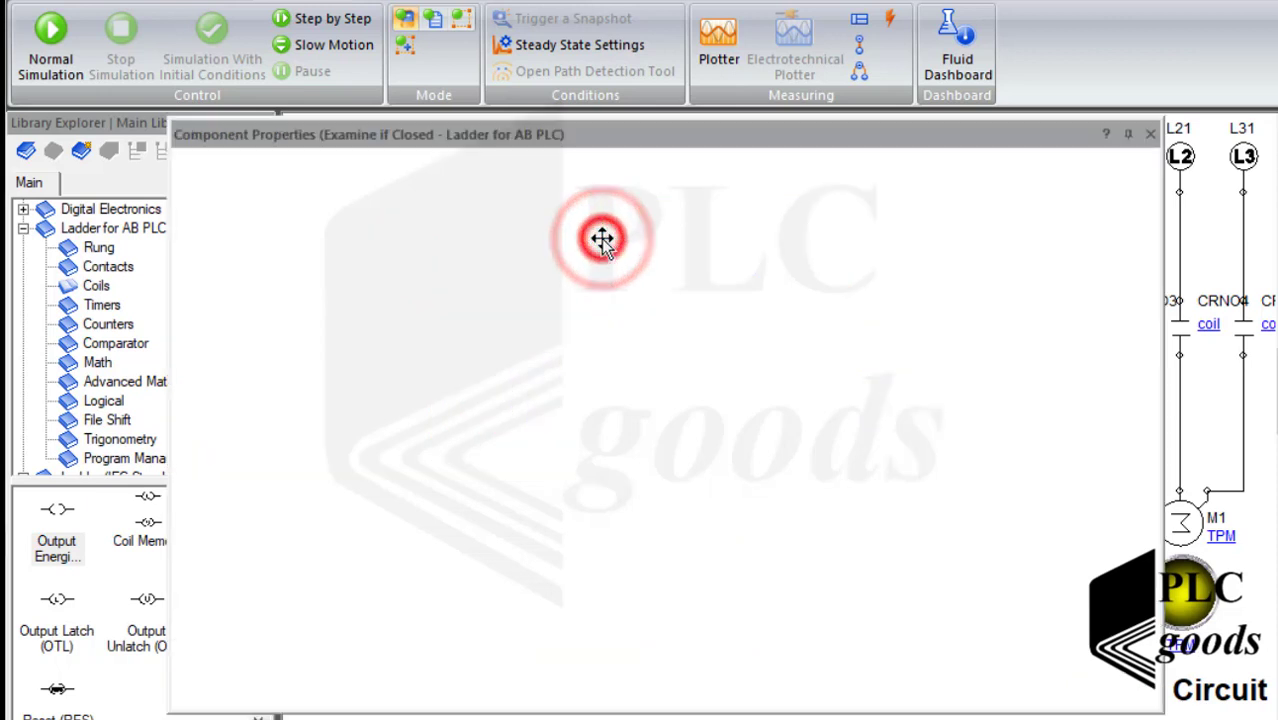
pyautogui.doubleClick(468, 385)
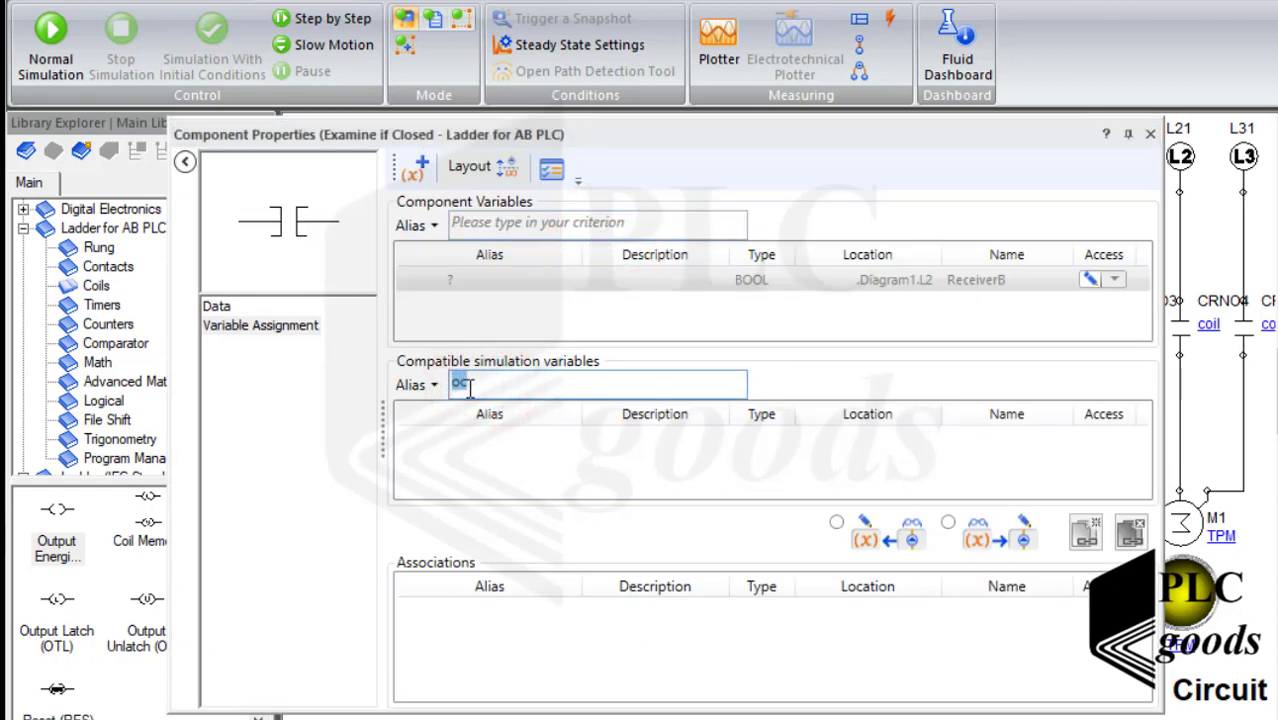
pyautogui.write('In1')
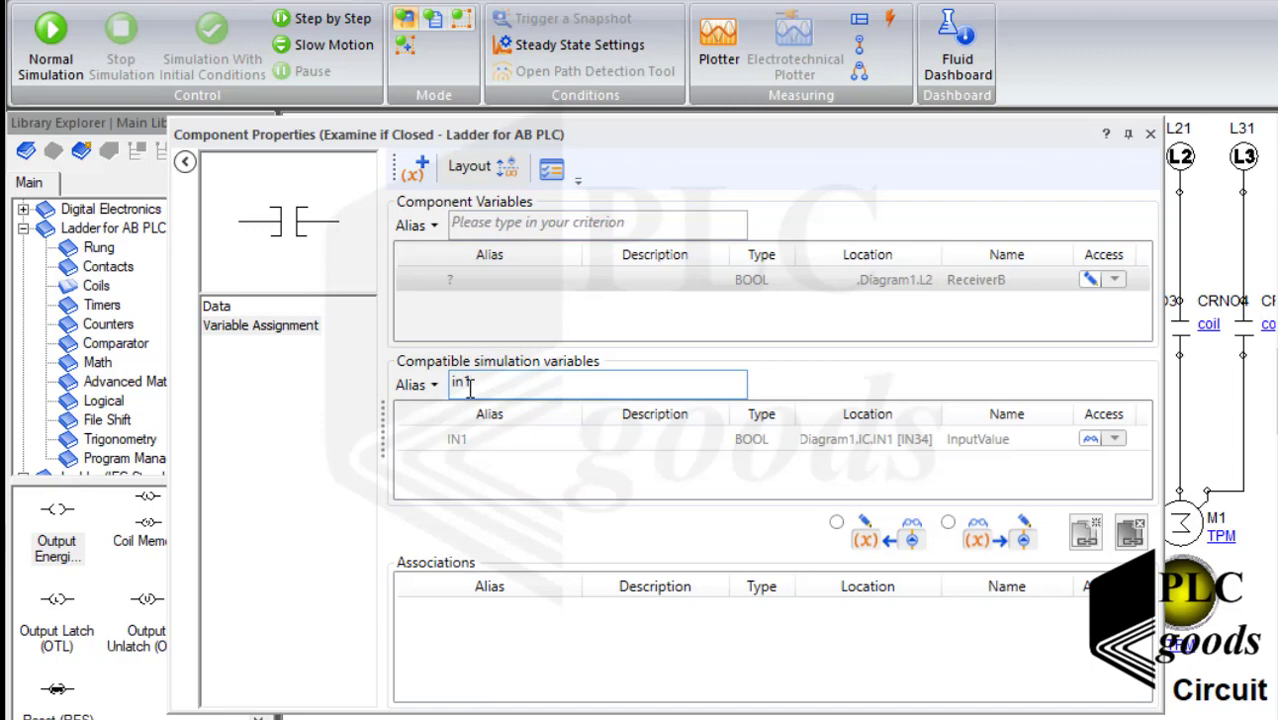
pyautogui.rightClick(458, 439)
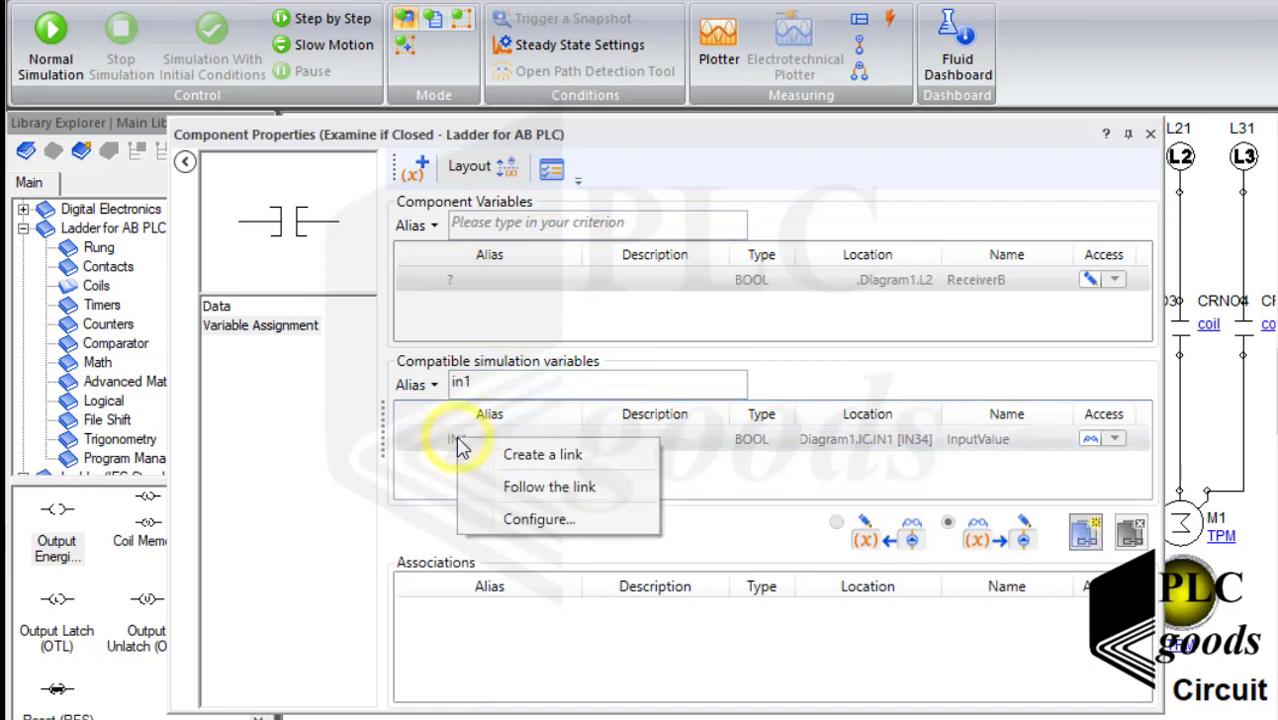
pyautogui.click(512, 456)
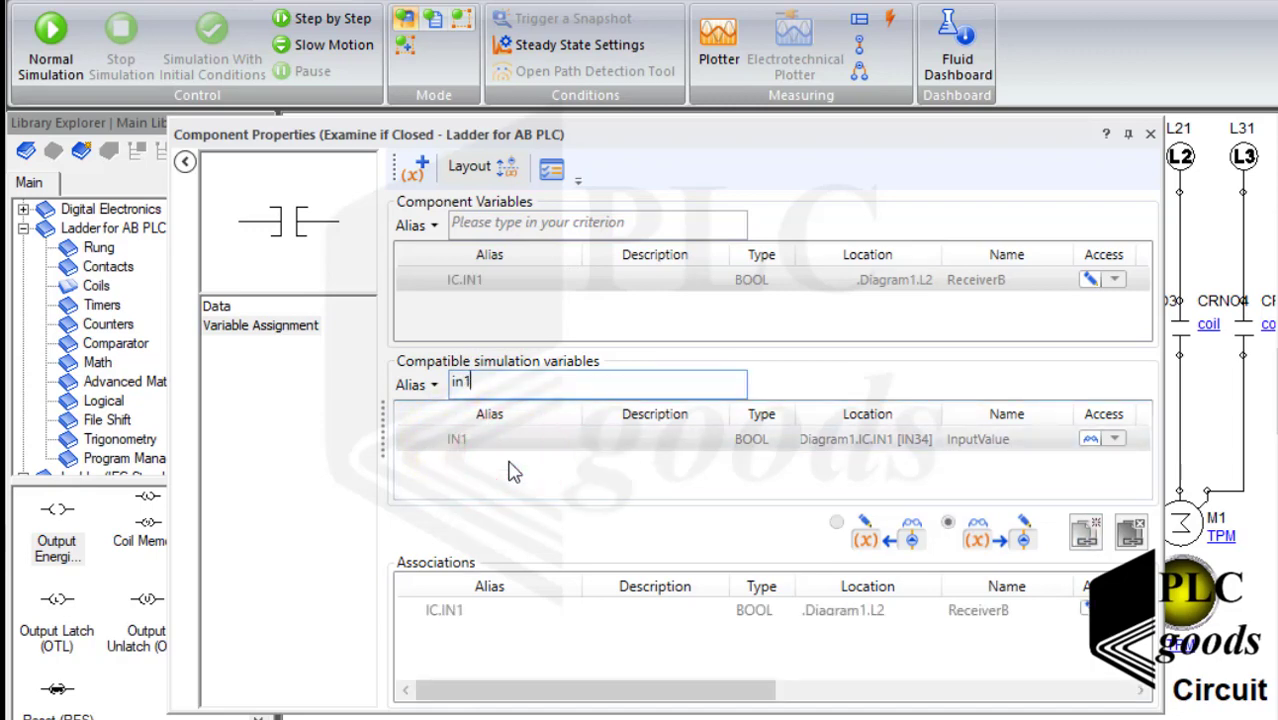
pyautogui.click(1150, 134)
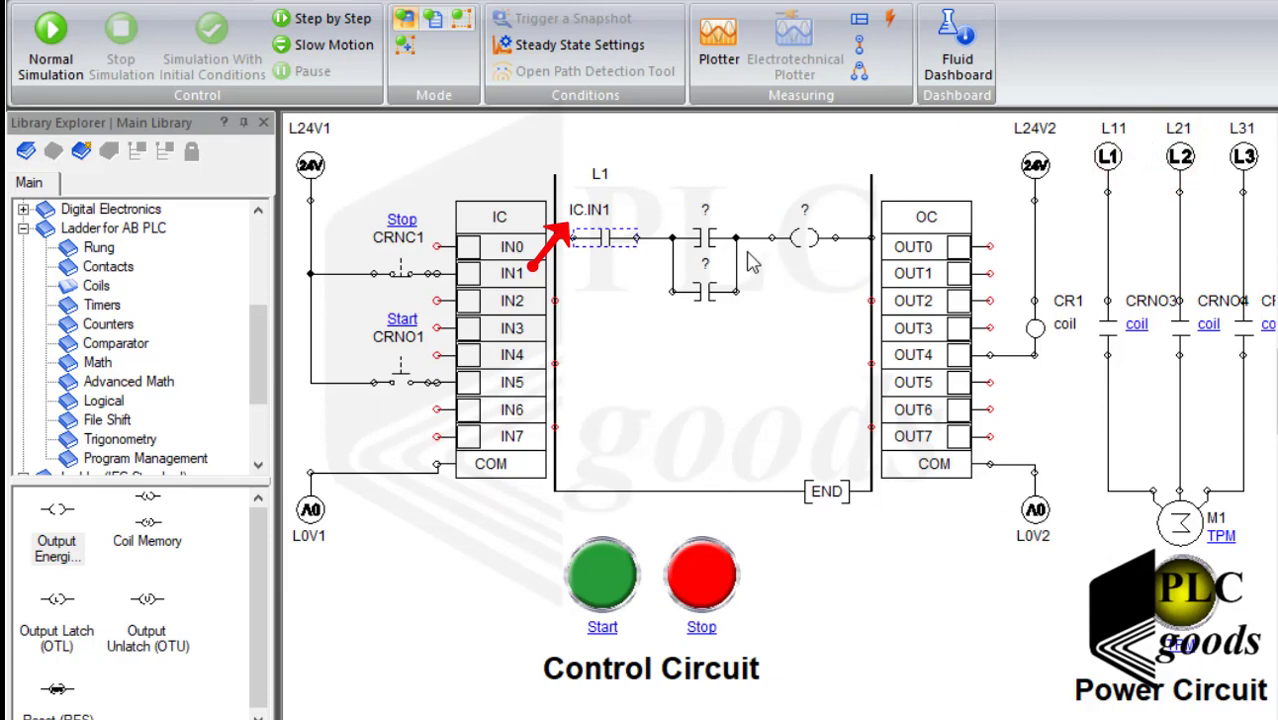
# Step: Link the second contact on the rung to the input card variable IN5
pyautogui.click(706, 238)
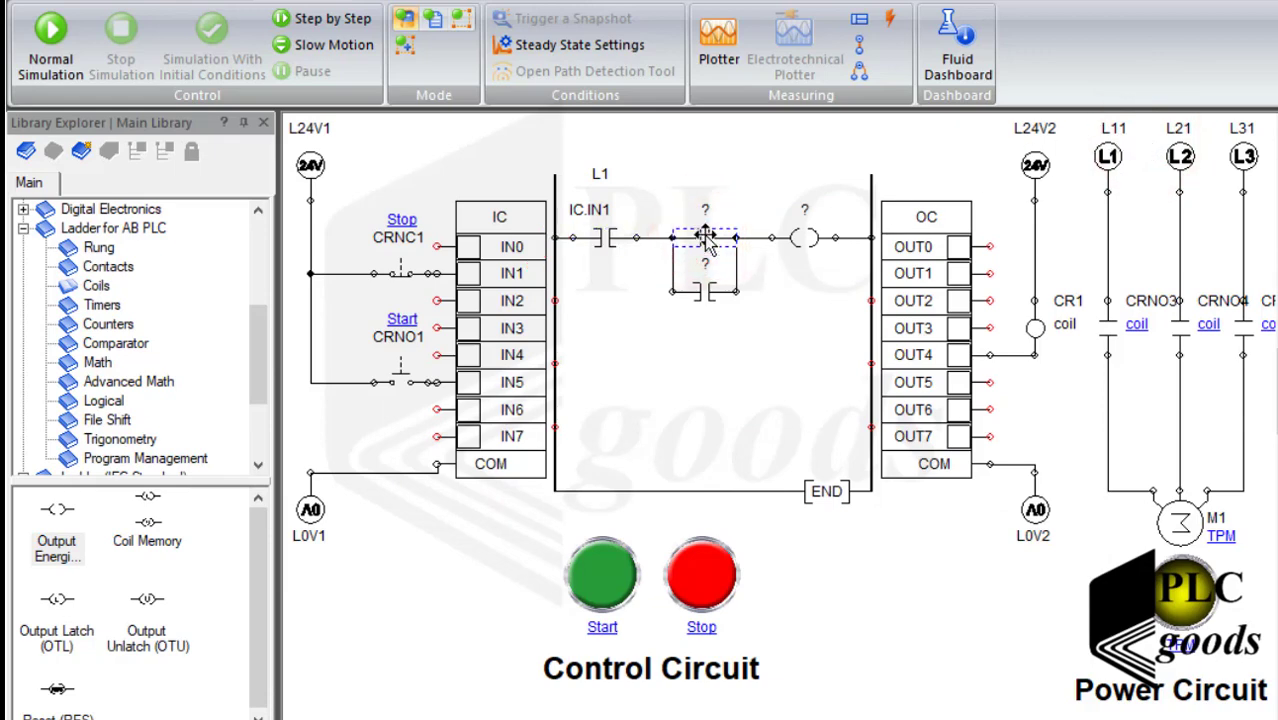
pyautogui.doubleClick(706, 238)
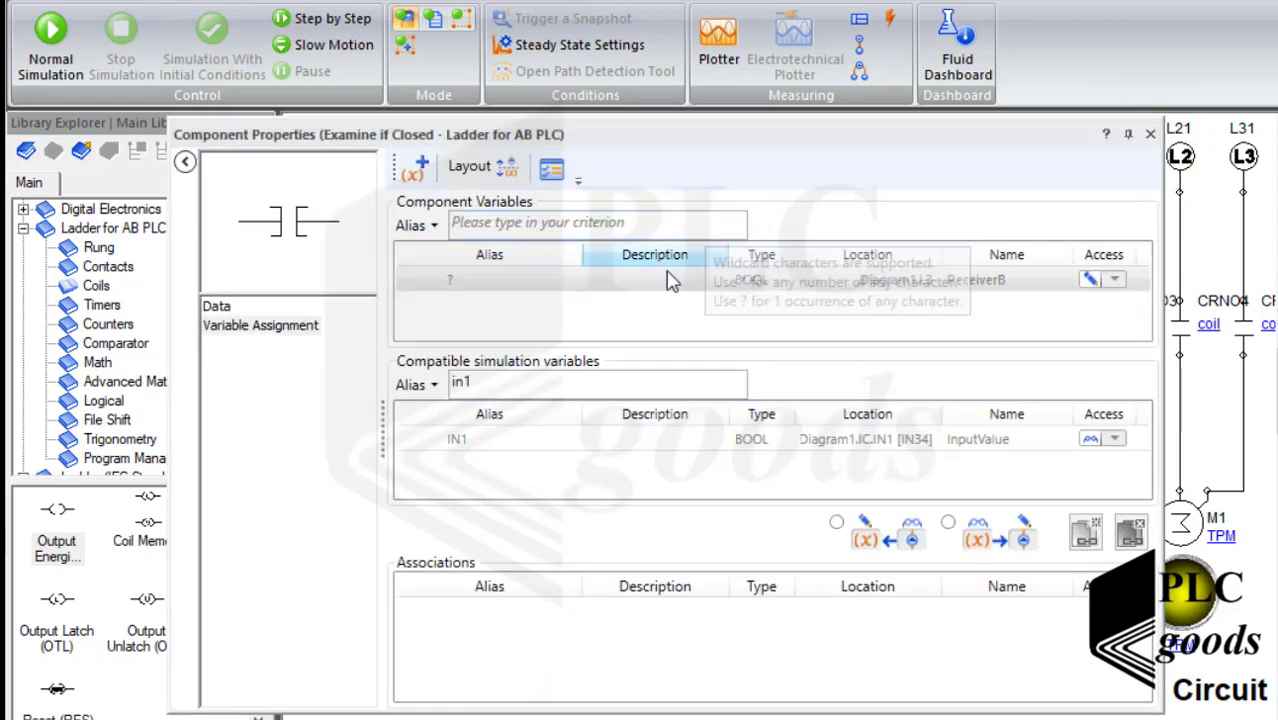
pyautogui.click(522, 383)
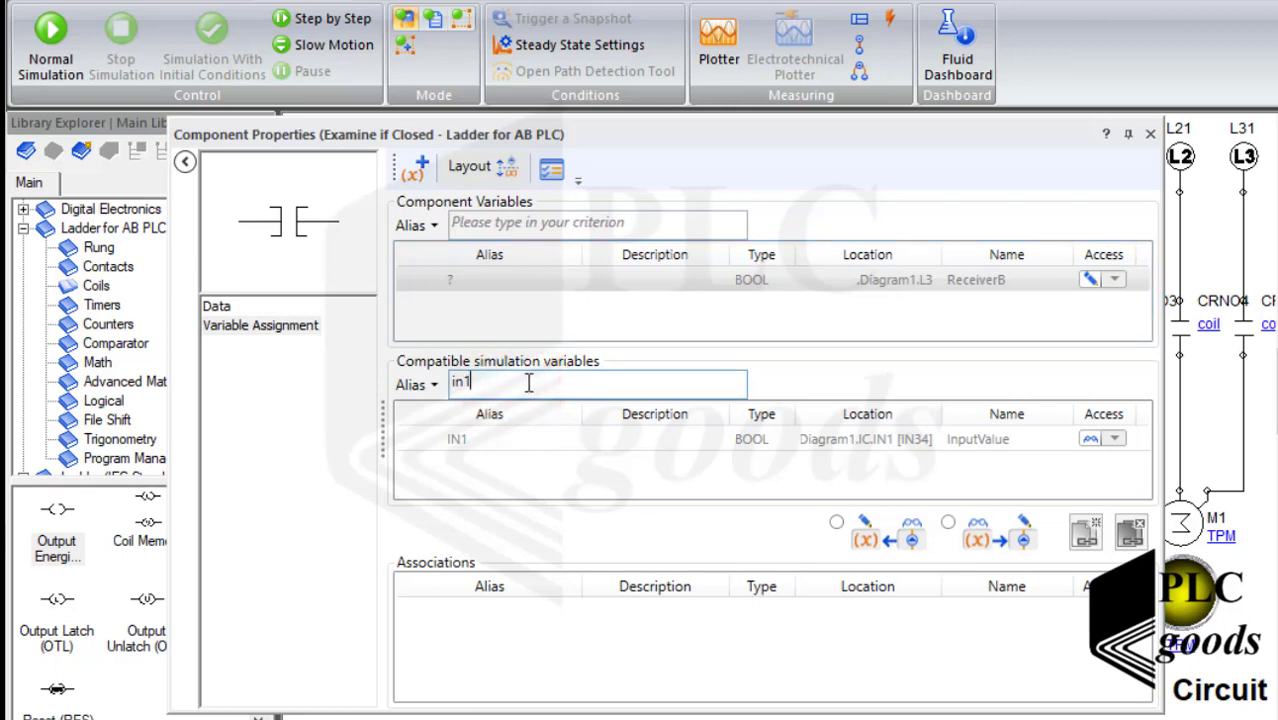
pyautogui.press('BackSpace')
pyautogui.write('5')
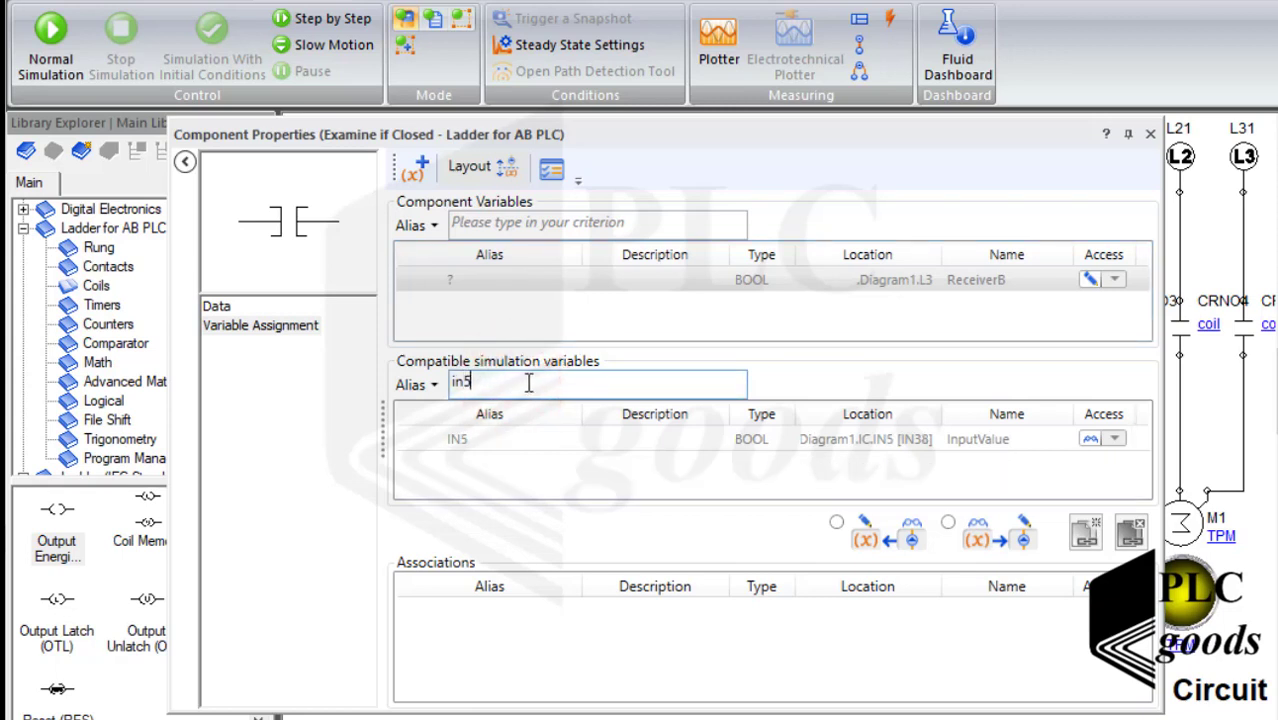
pyautogui.rightClick(501, 441)
pyautogui.click(537, 462)
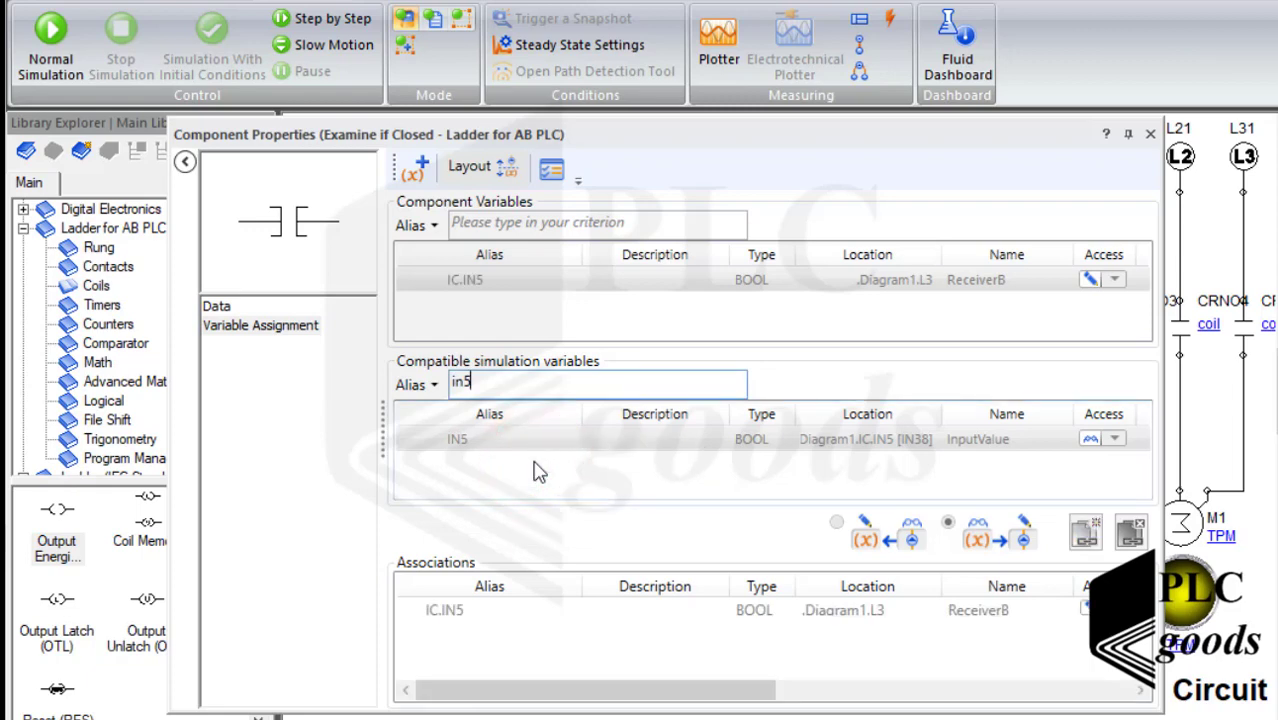
pyautogui.click(1150, 134)
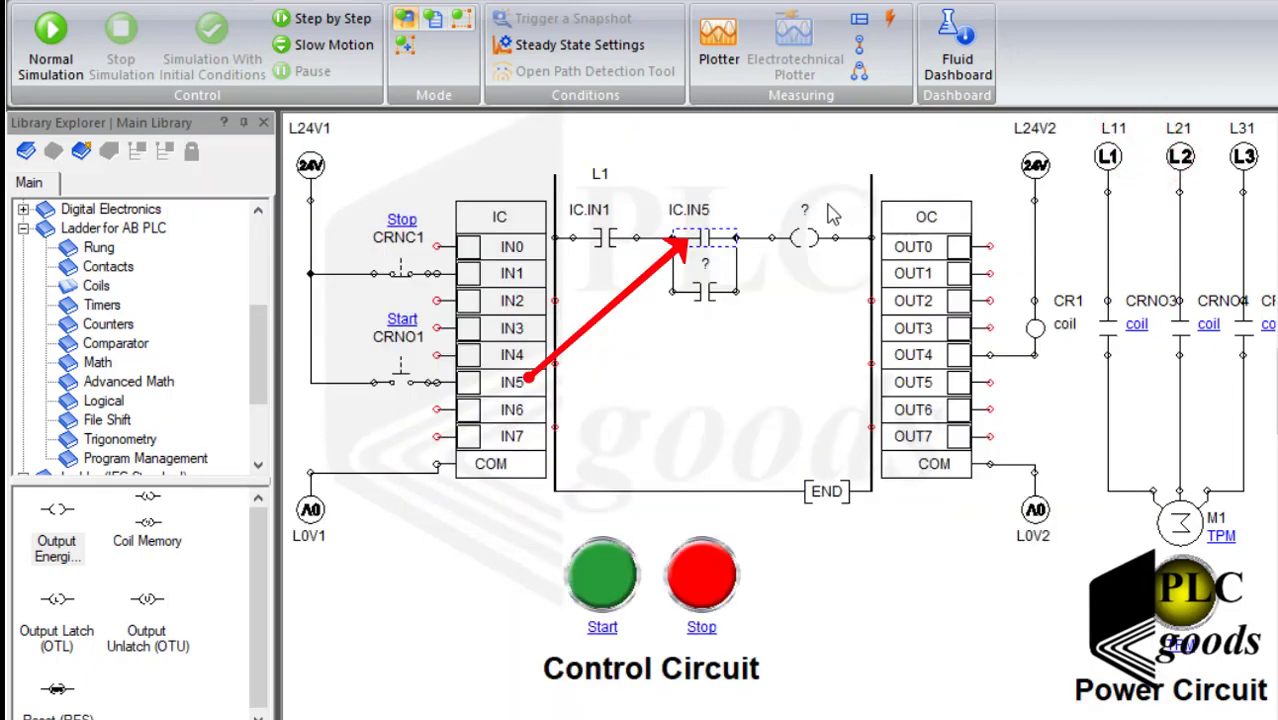
# Step: Link the rung's Output Energize coil to the output card variable OUT4
pyautogui.doubleClick(802, 230)
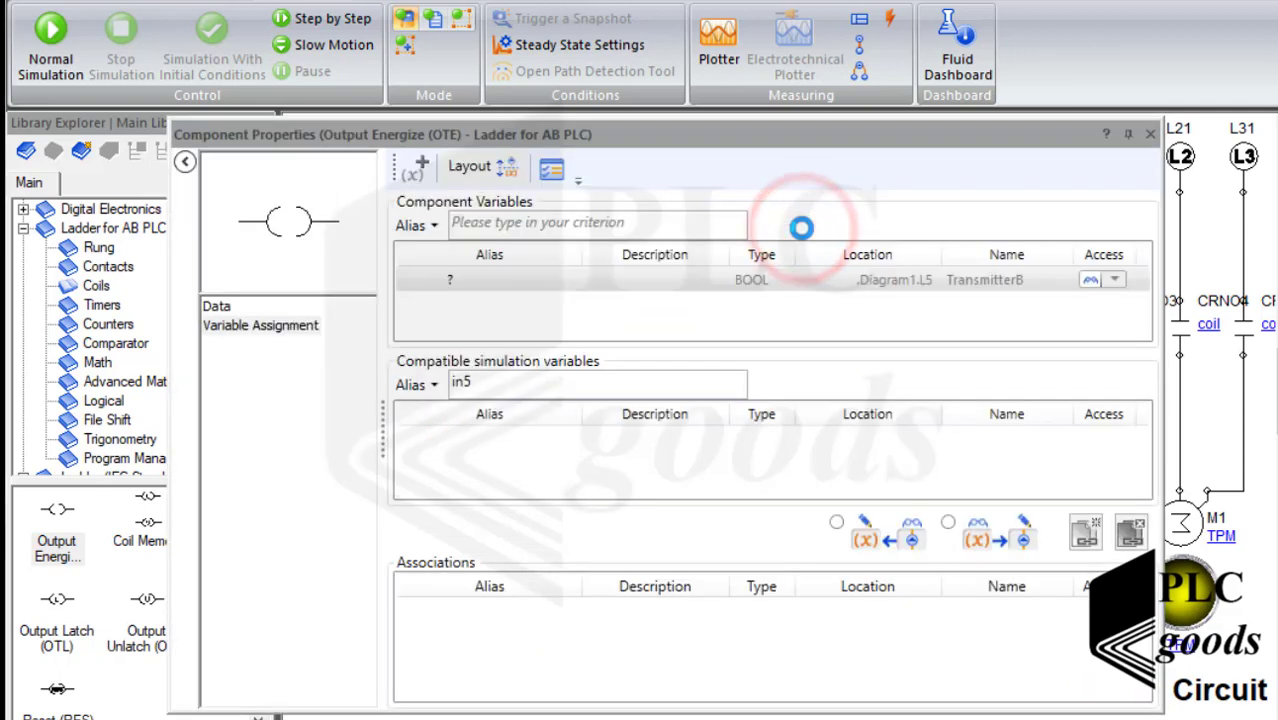
pyautogui.doubleClick(516, 381)
pyautogui.write('ou')
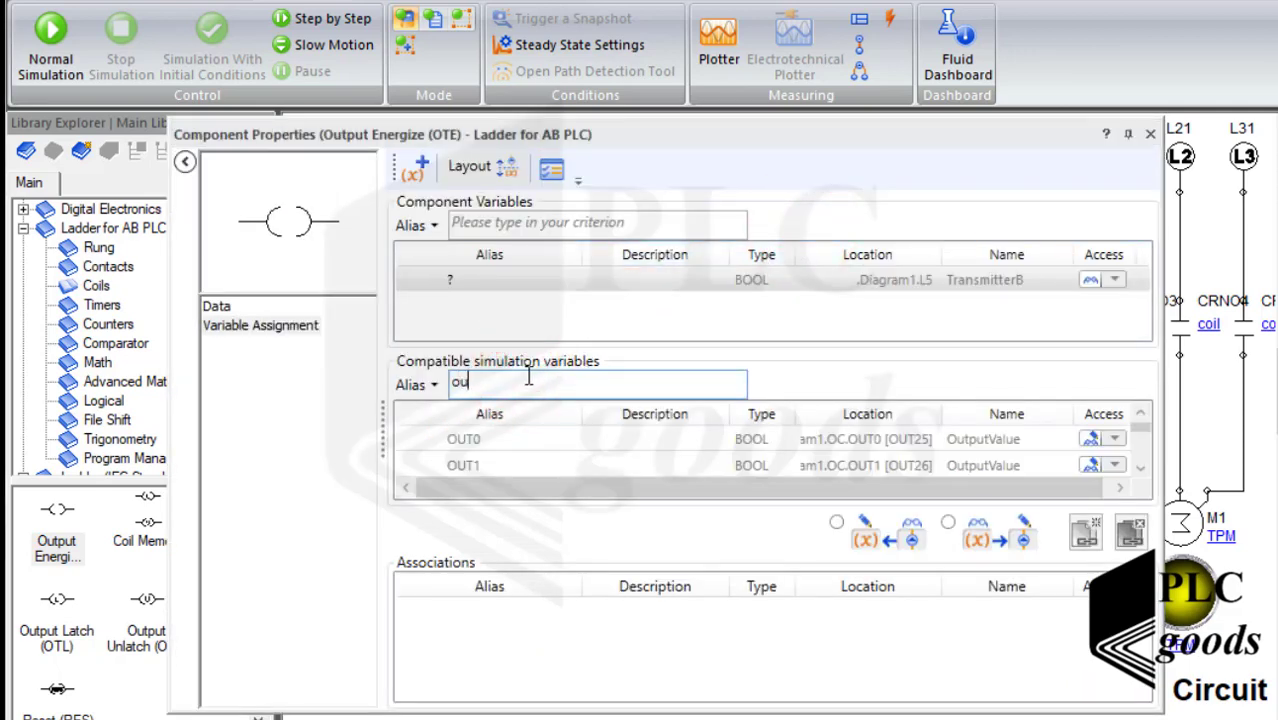
pyautogui.write('t4')
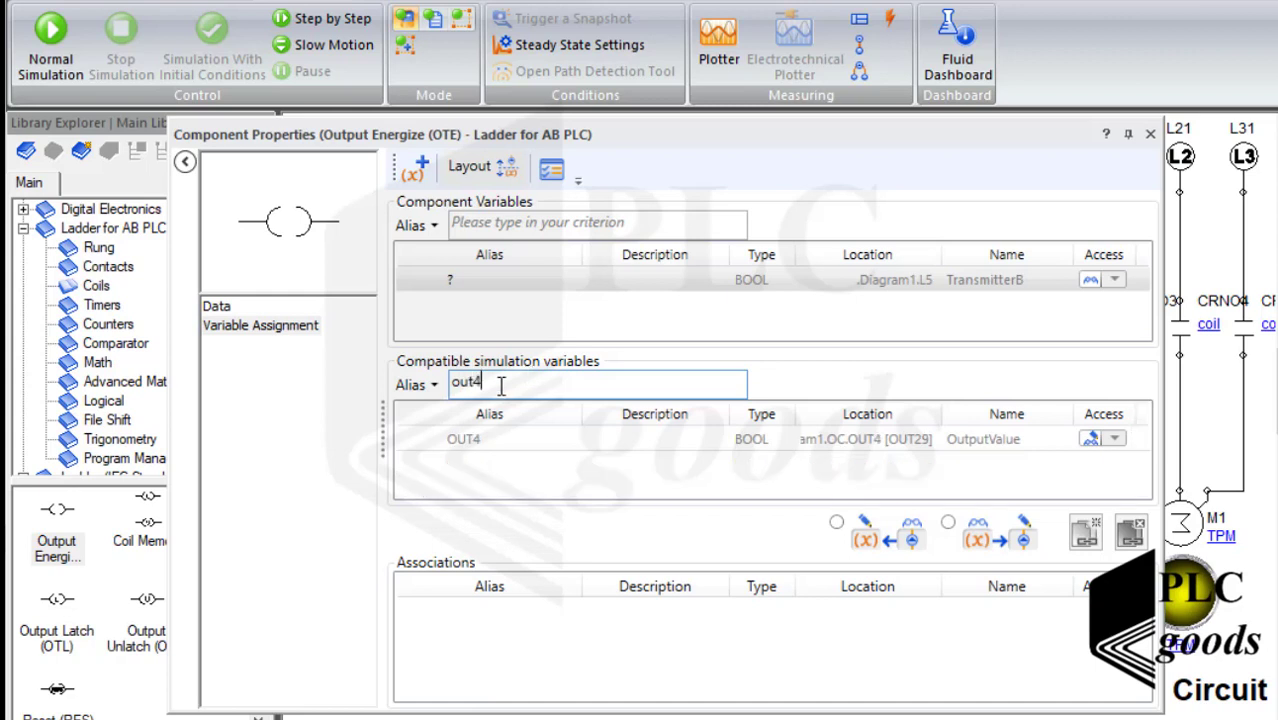
pyautogui.rightClick(480, 442)
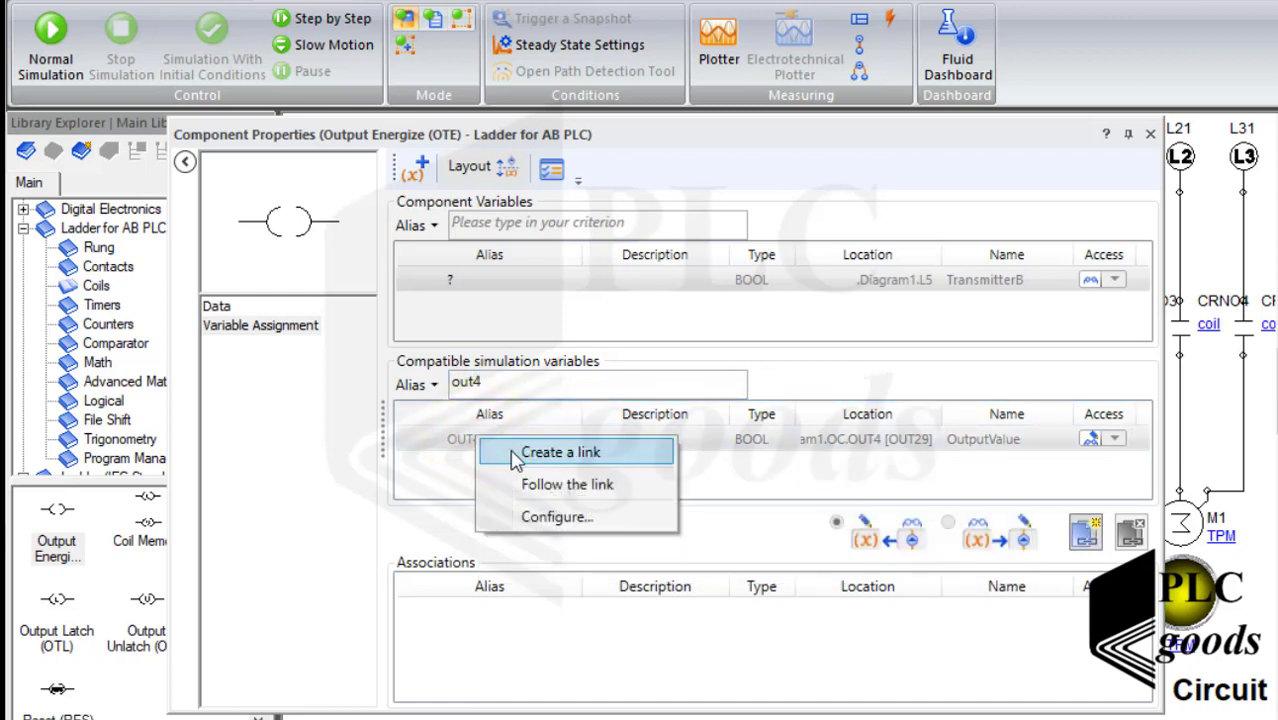
pyautogui.click(513, 452)
pyautogui.click(1151, 134)
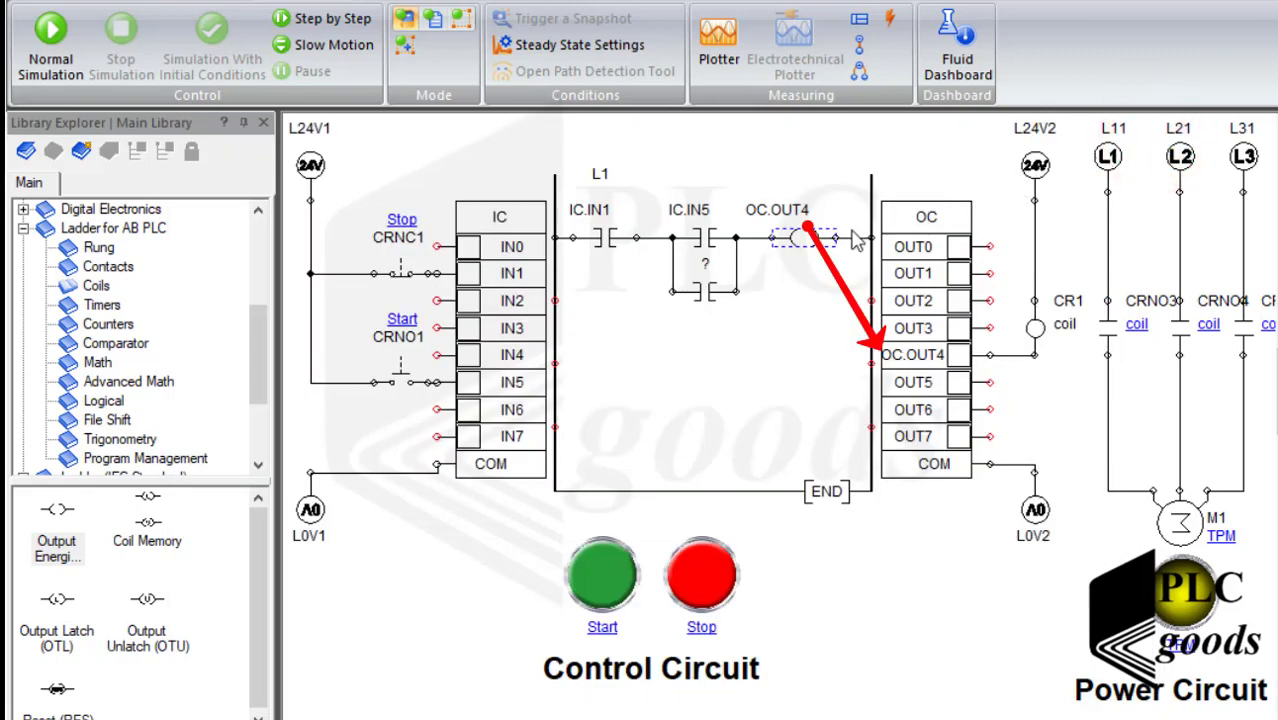
# Step: Move the parallel branch contact's label below it and link the contact to the output card's OC.OUT4 OutputValue variable
pyautogui.moveTo(710, 270); pyautogui.dragTo(702, 310)
pyautogui.doubleClick(700, 295)
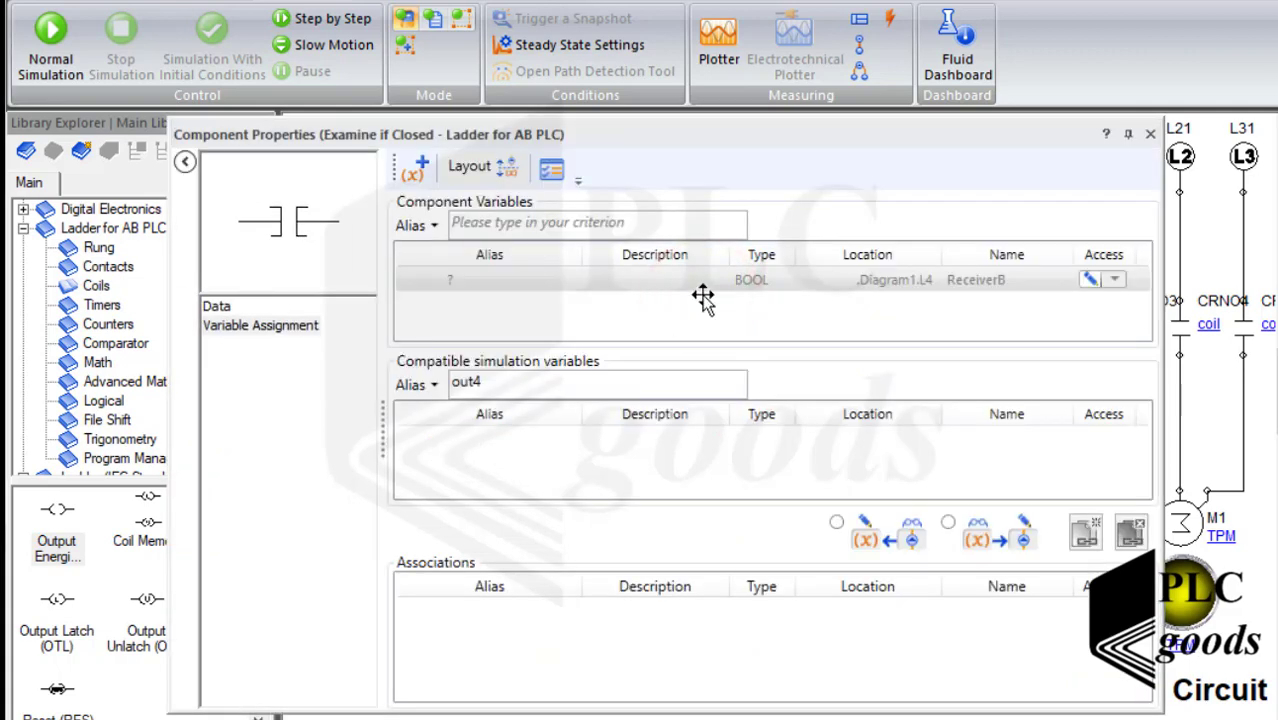
pyautogui.click(556, 382)
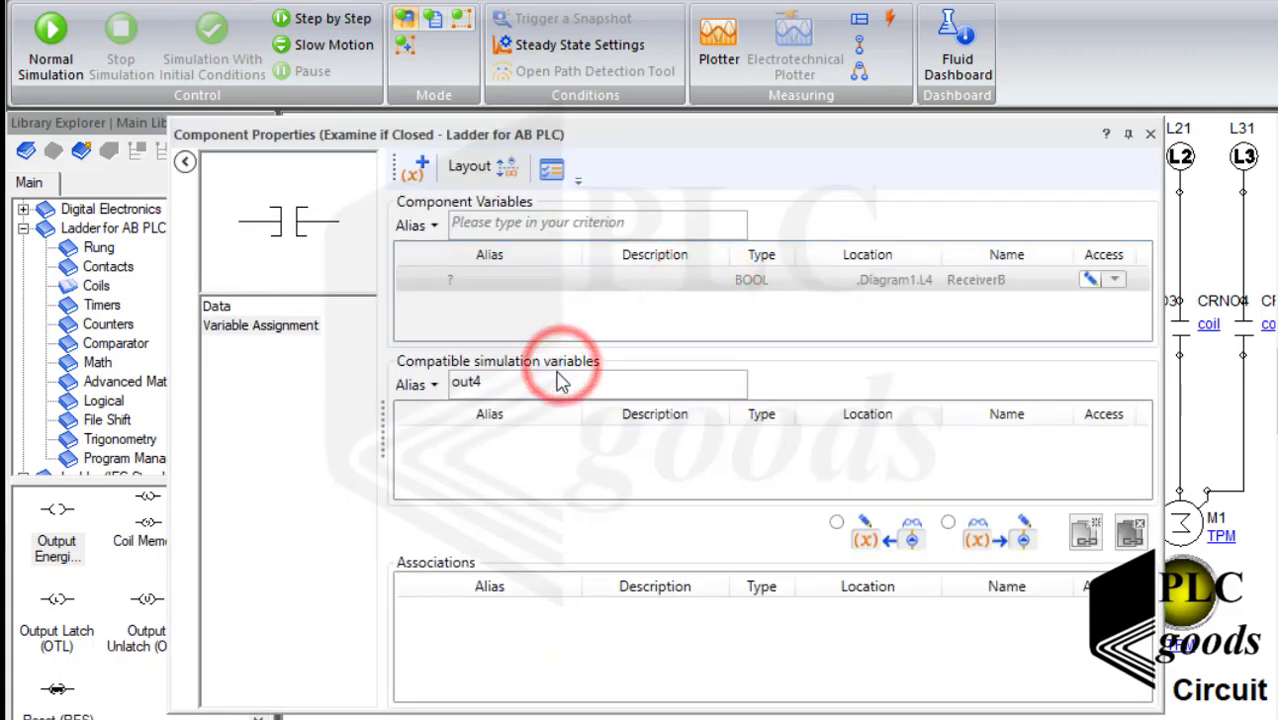
pyautogui.doubleClick(547, 381)
pyautogui.write('o')
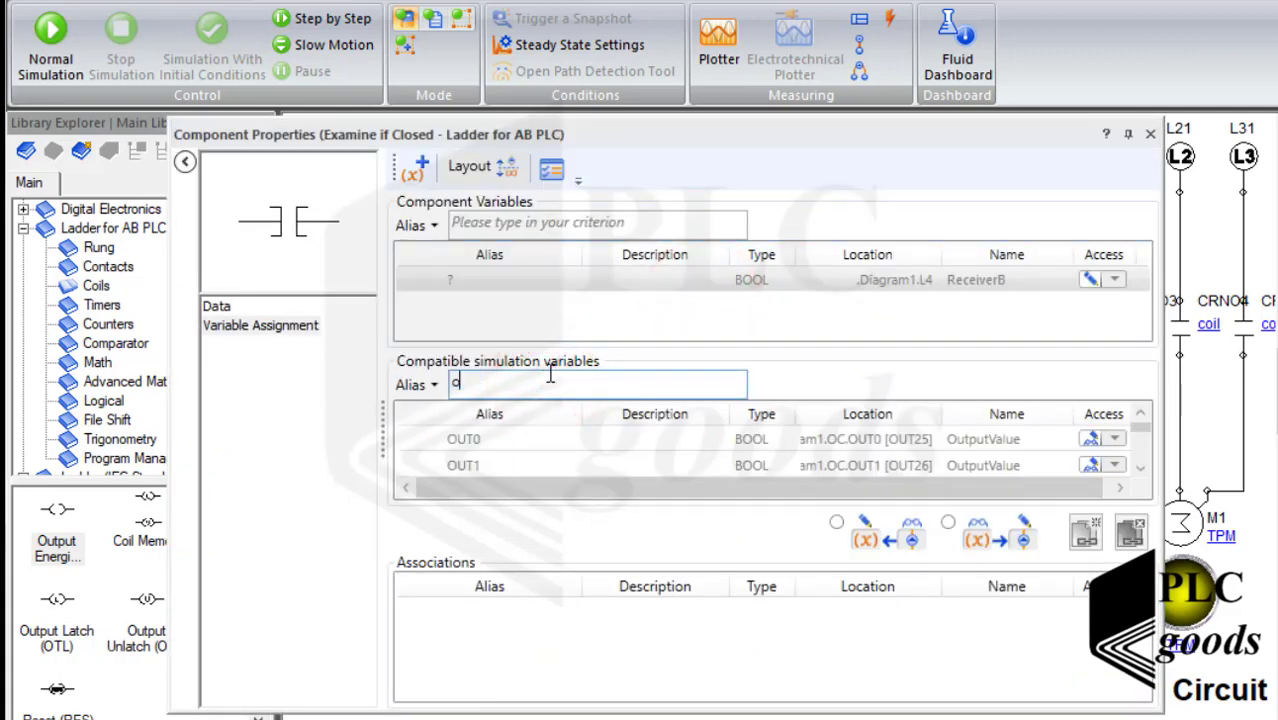
pyautogui.write('c')
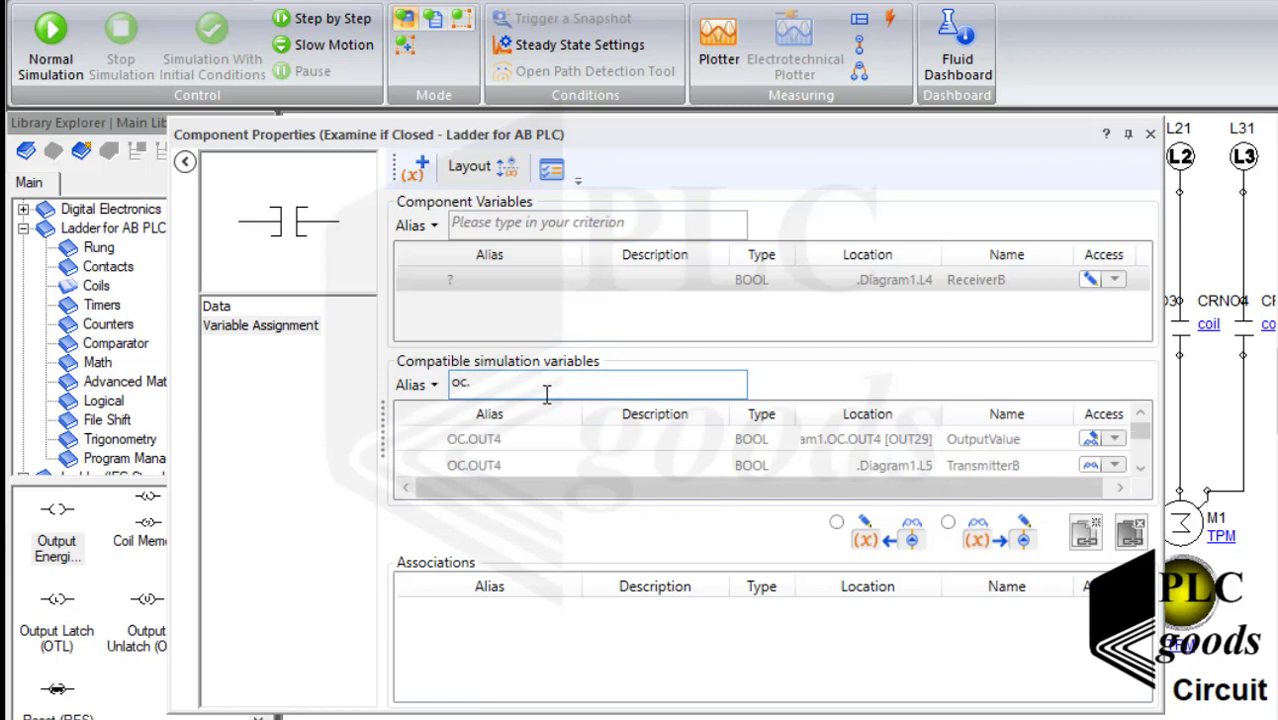
pyautogui.click(480, 448)
pyautogui.write('.')
pyautogui.rightClick(477, 450)
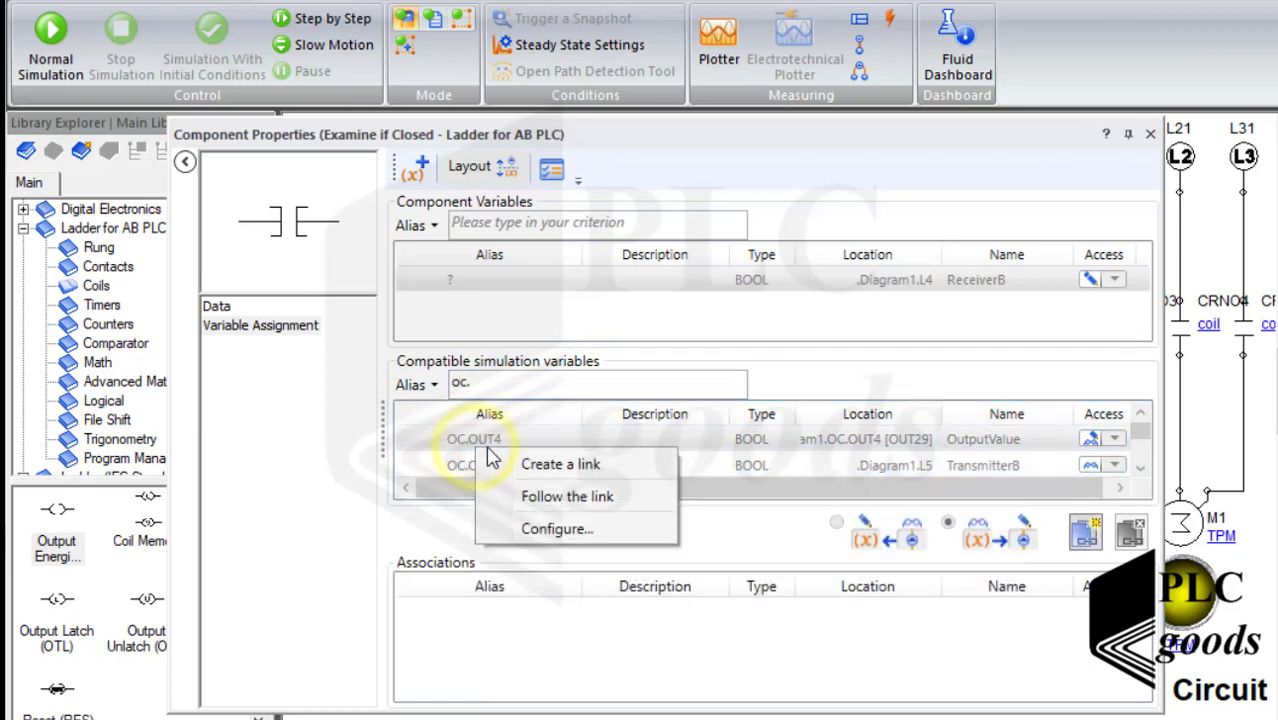
pyautogui.click(508, 462)
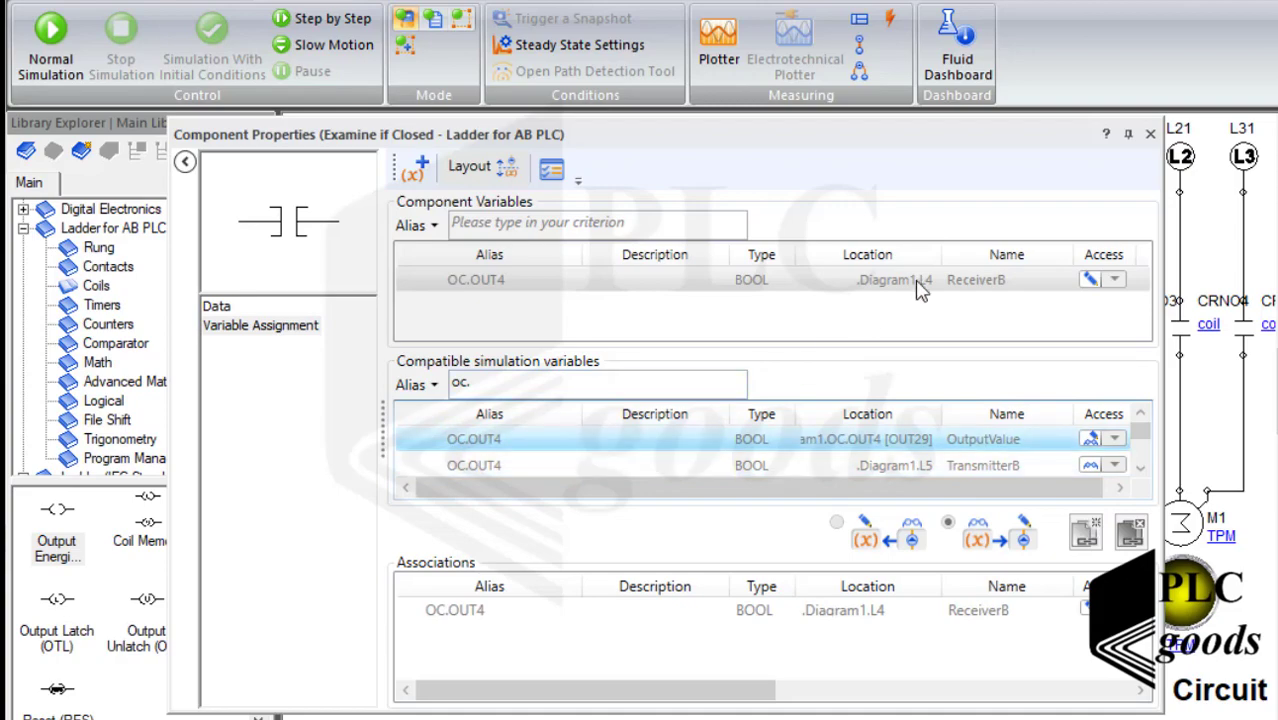
pyautogui.click(1151, 134)
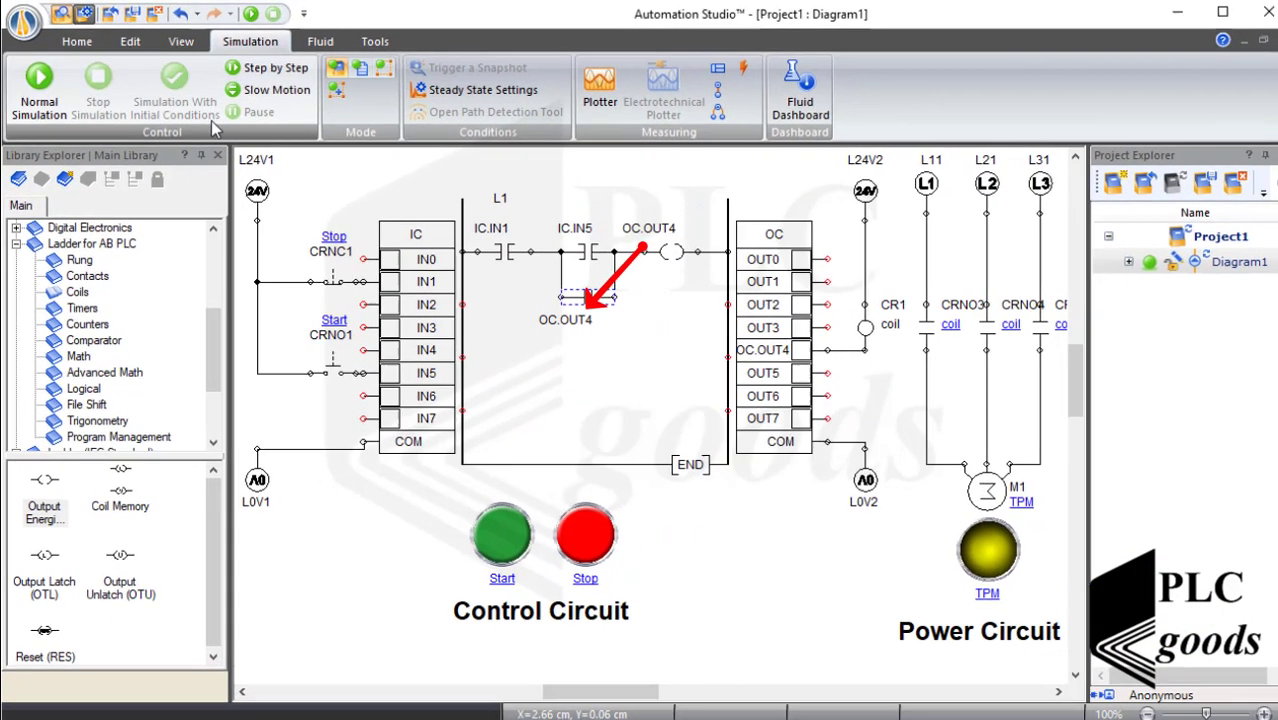
# Step: Run the normal simulation, close the message log, and test the motor circuit by starting, stopping and restarting it
pyautogui.click(50, 32)
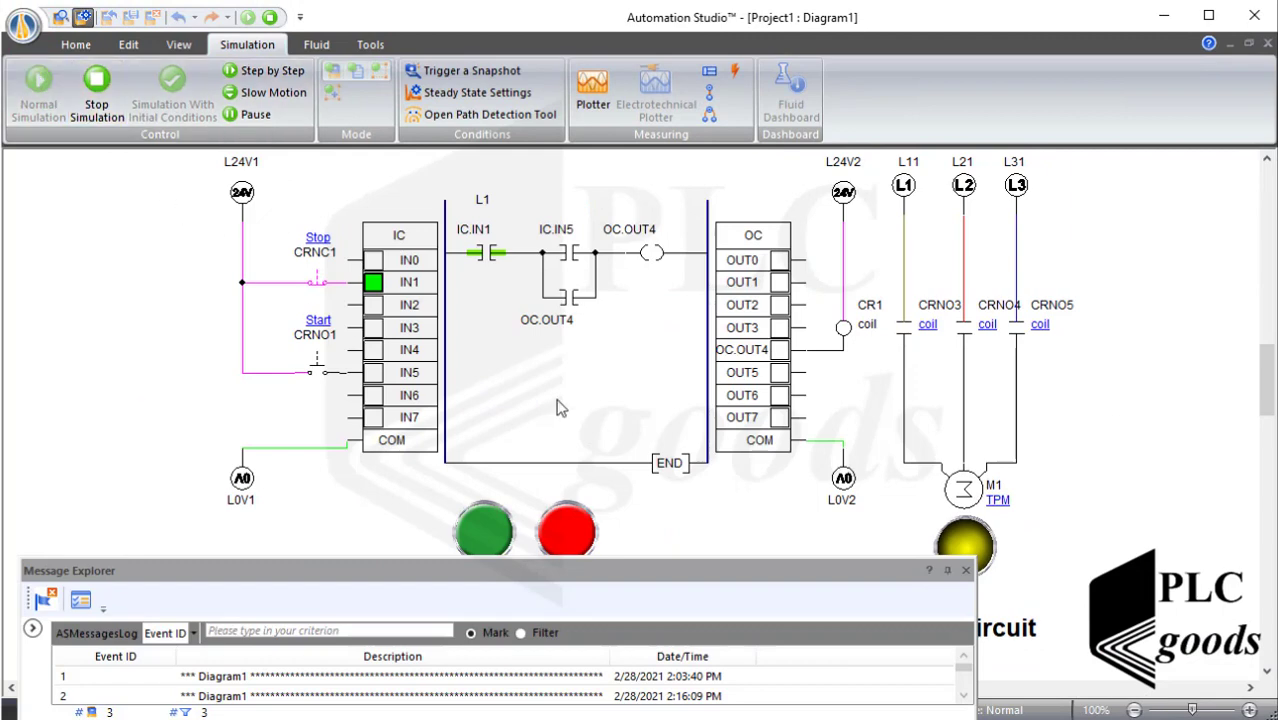
pyautogui.click(966, 571)
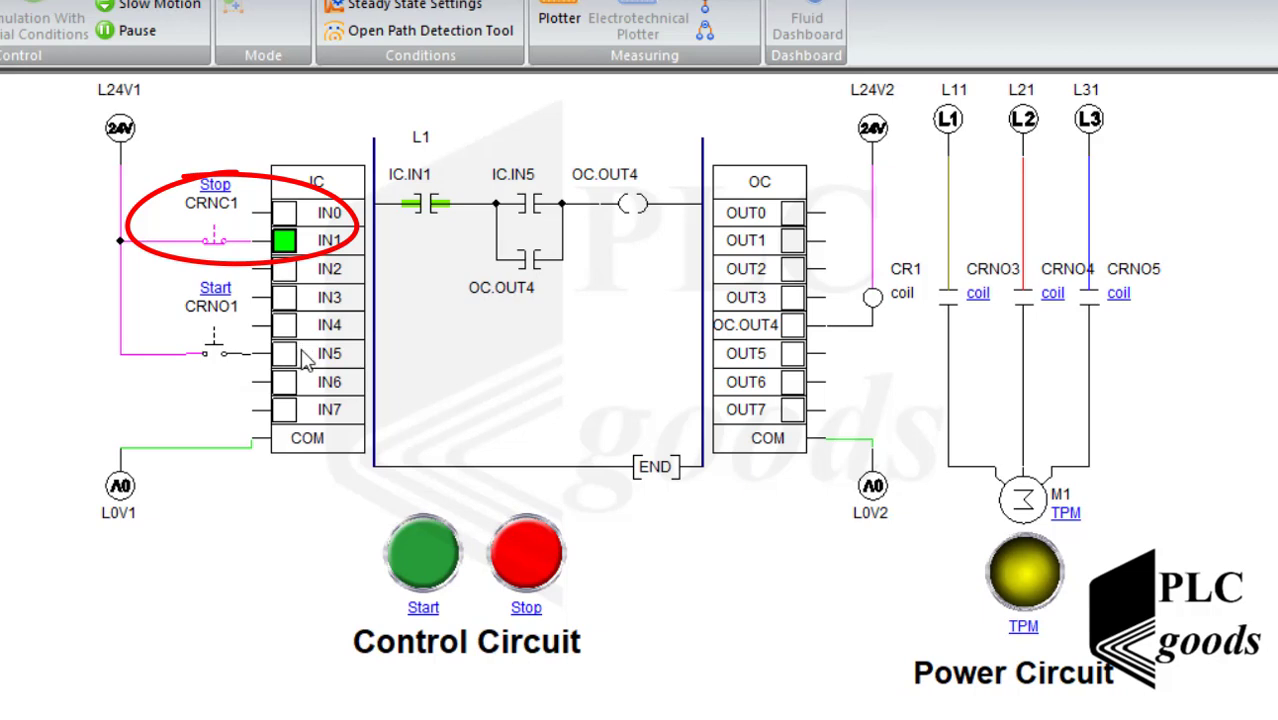
pyautogui.click(427, 566)
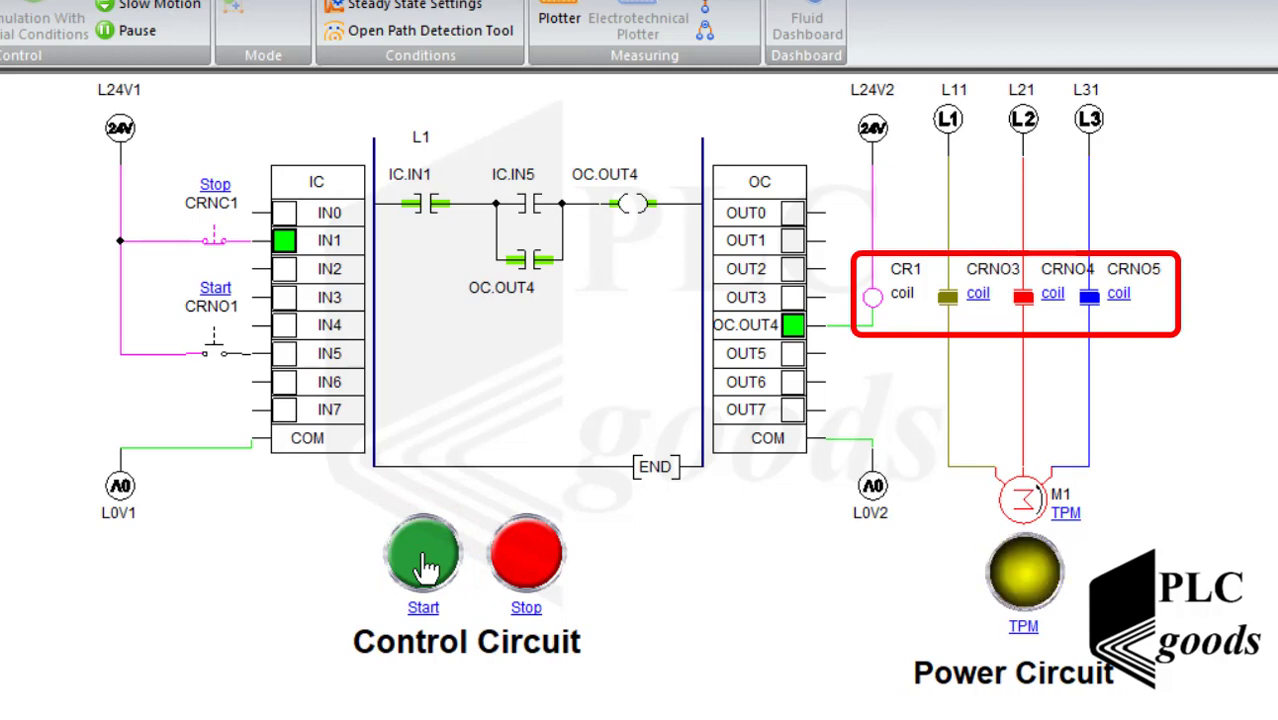
pyautogui.click(537, 570)
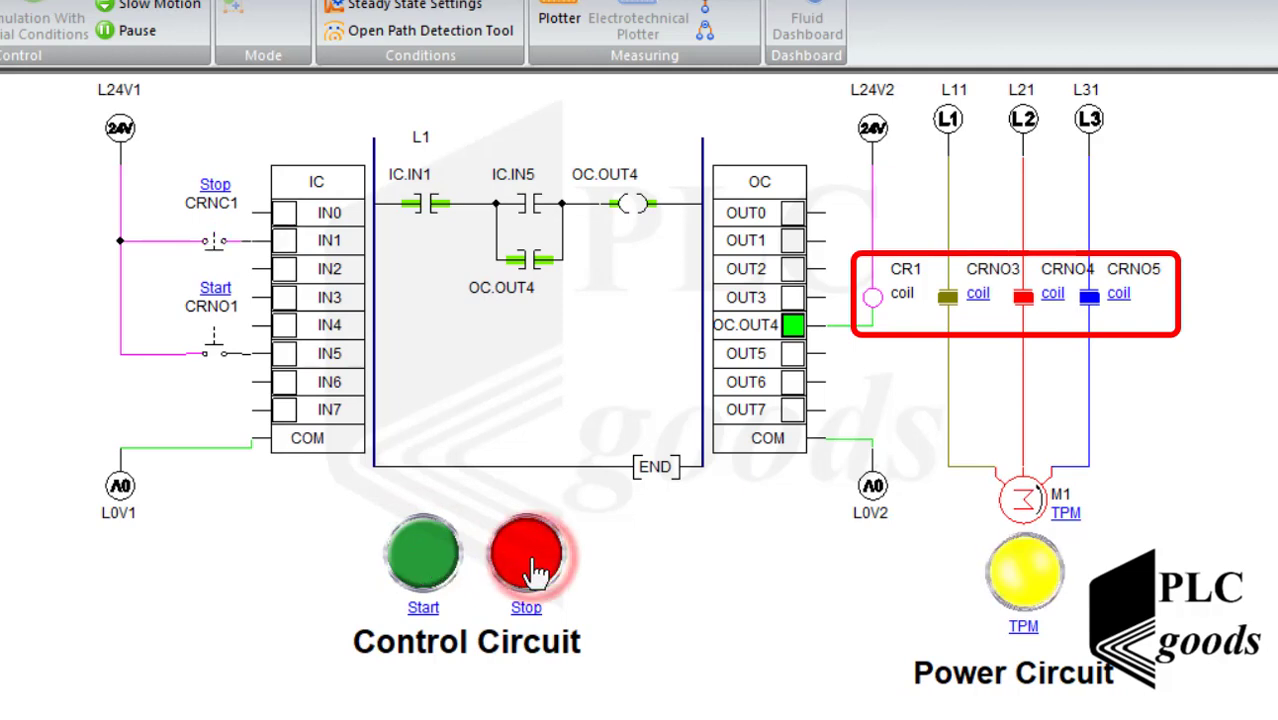
pyautogui.click(424, 562)
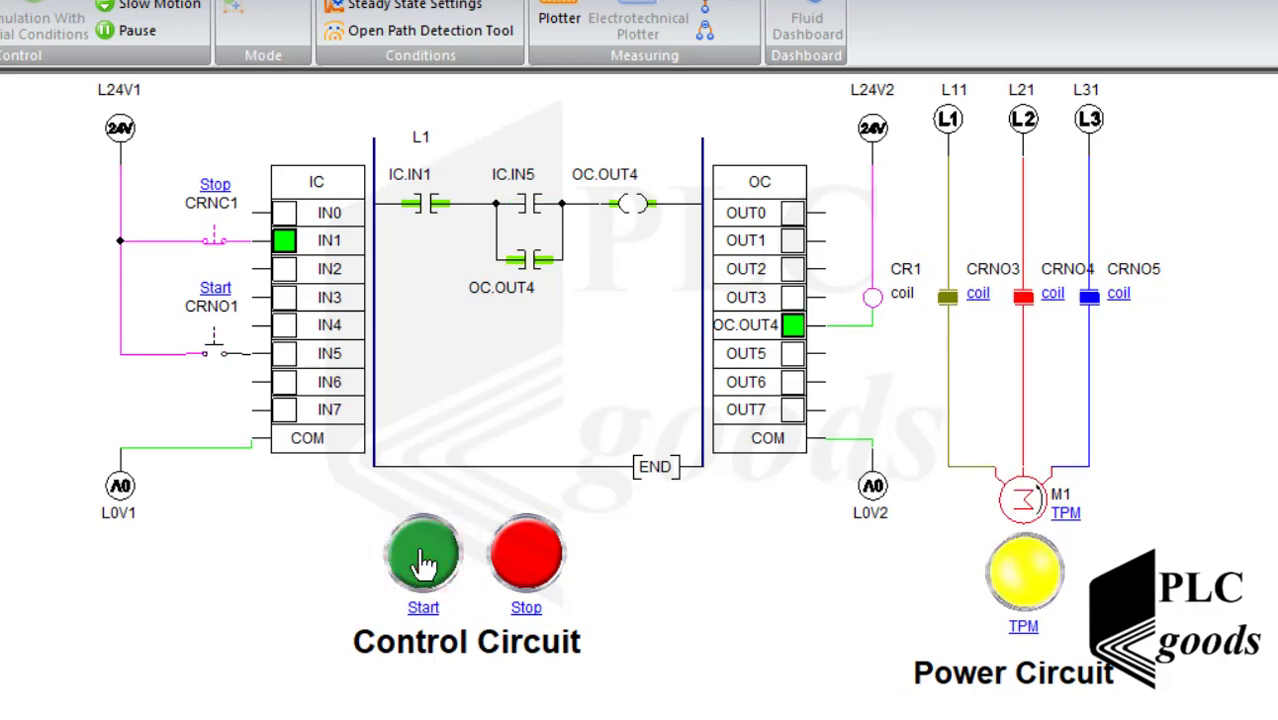